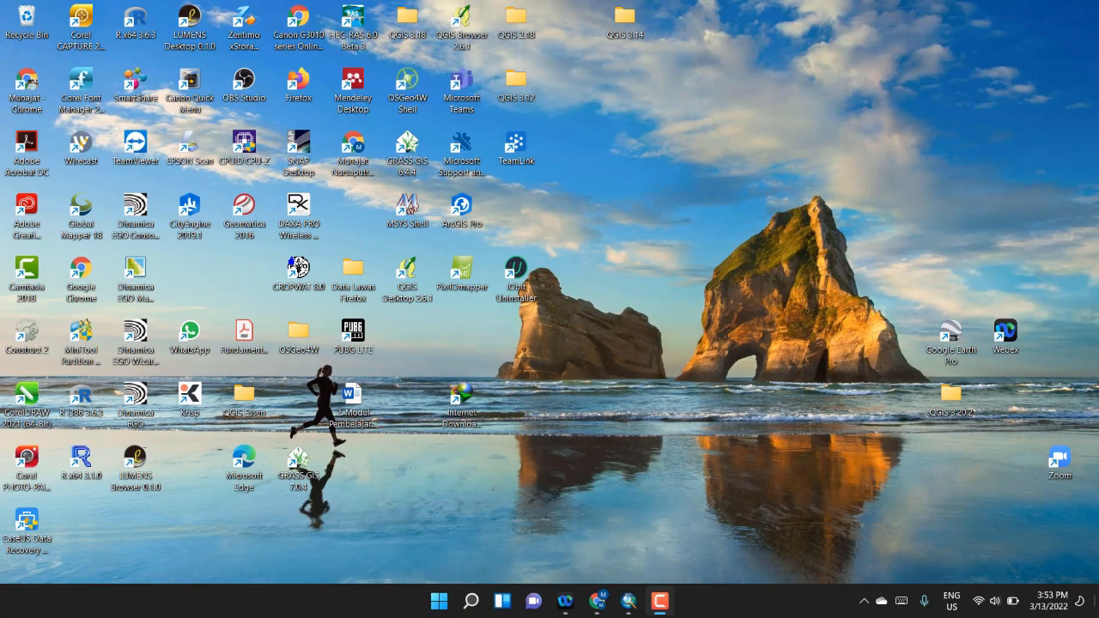
Switch to Chrome and read the answers to "Apa itu Metode Poligon Thiessen?" and "Apa yang dimaksud dengan metode Isohyet?" in the search results
click(599, 609)
click(90, 11)
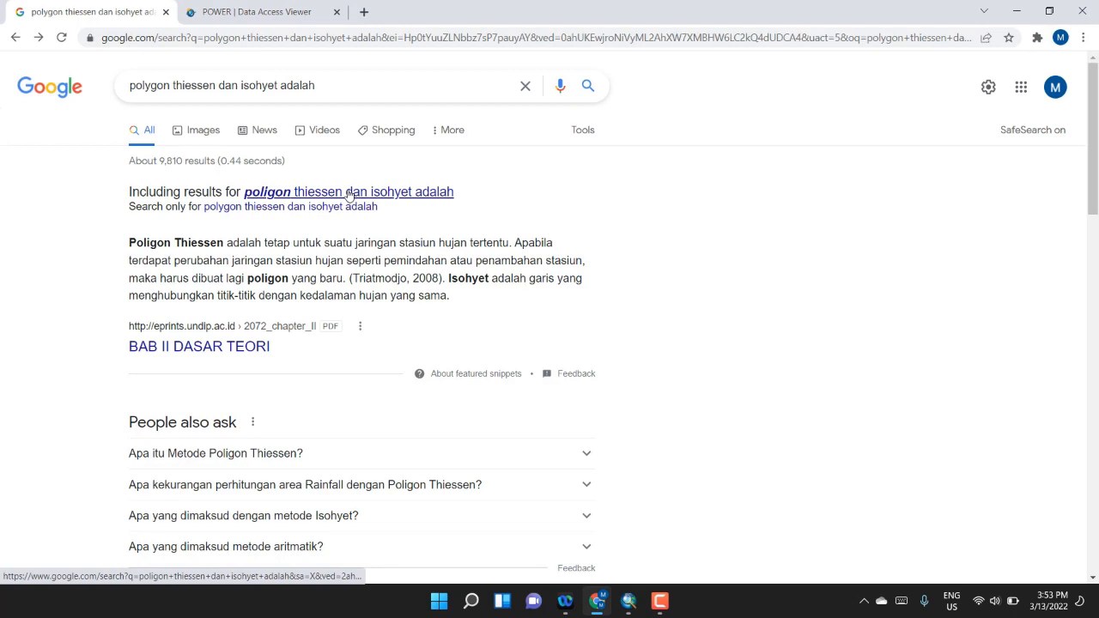
scroll(347, 196, down, 3)
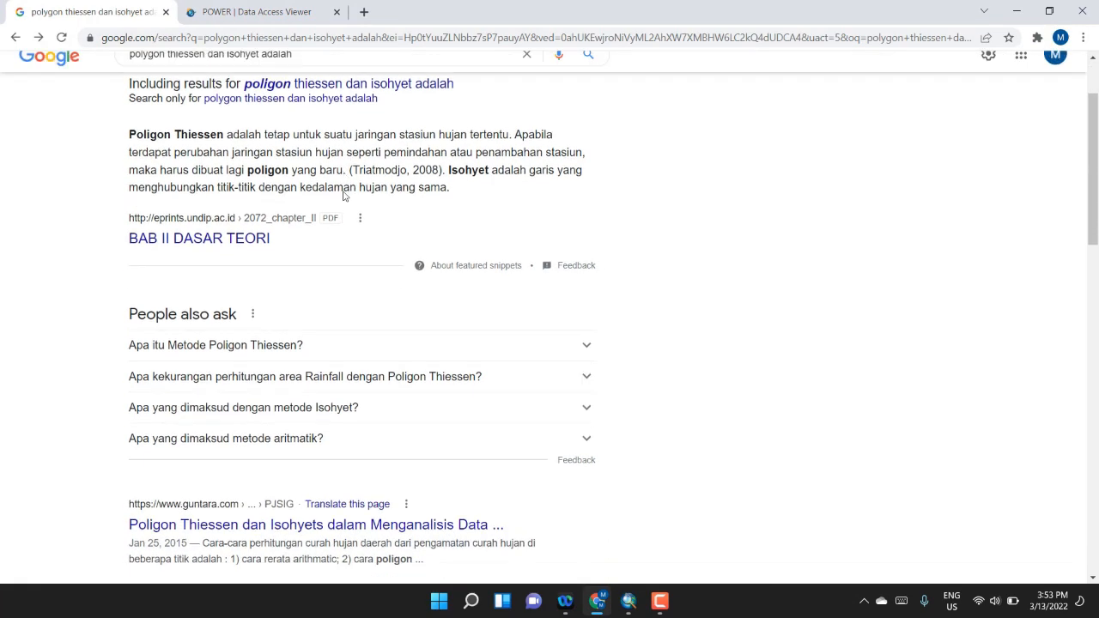
scroll(343, 194, down, 1)
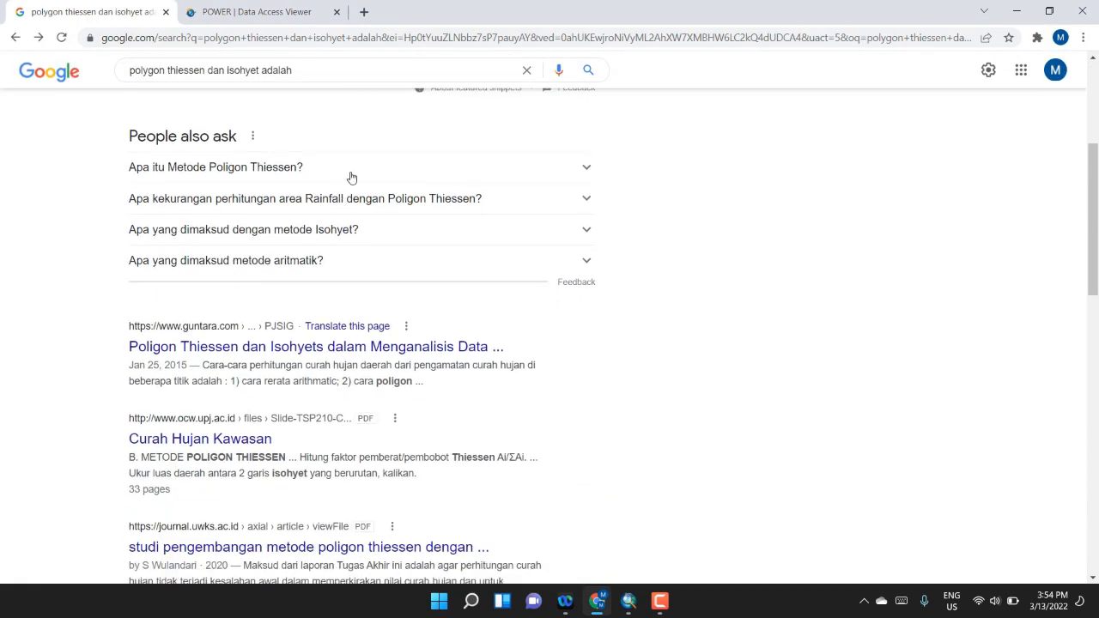
click(351, 177)
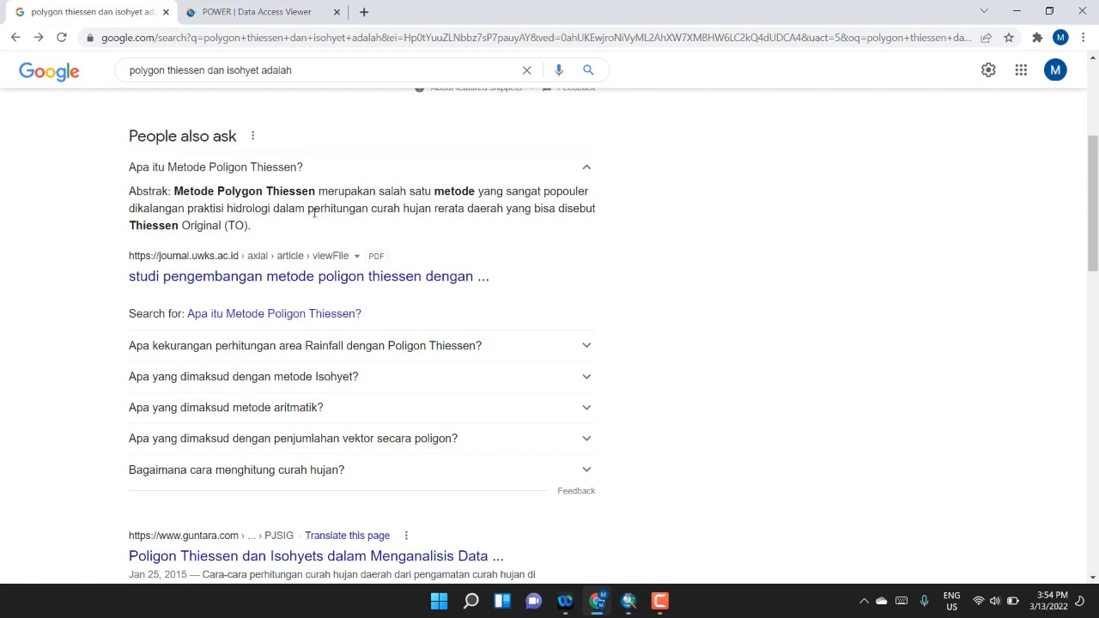
scroll(314, 212, down, 1)
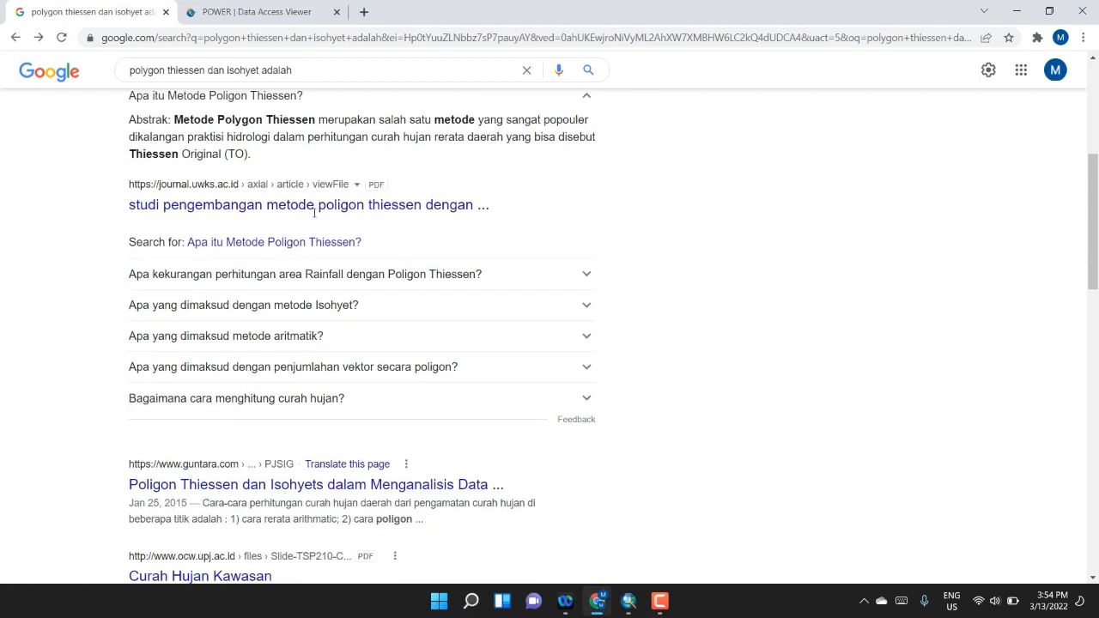
click(353, 306)
scroll(410, 288, down, 1)
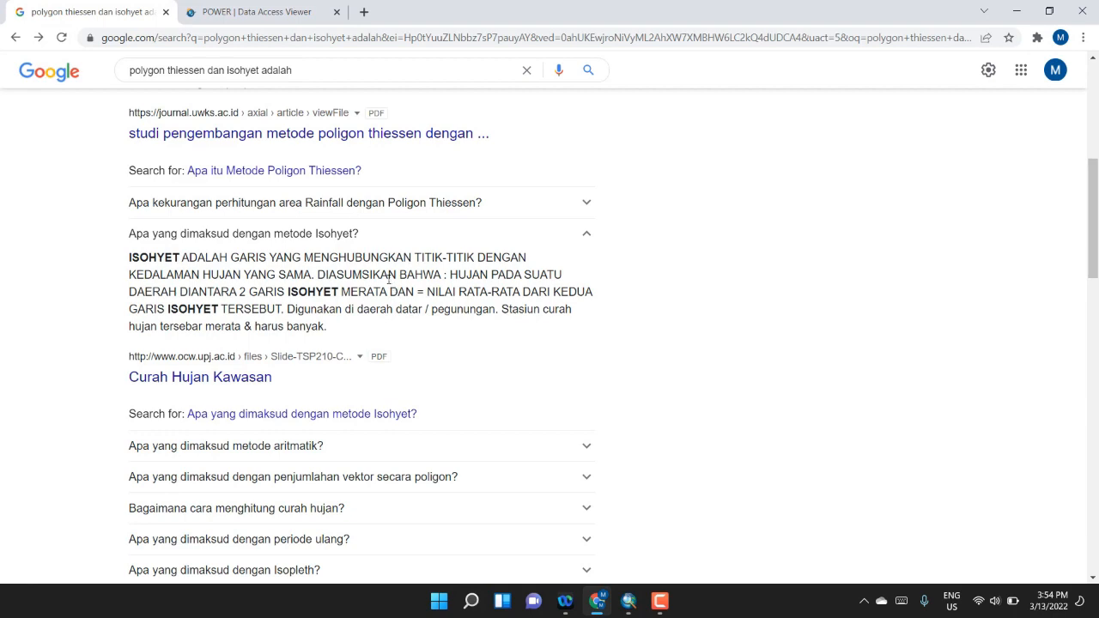
scroll(389, 279, up, 5)
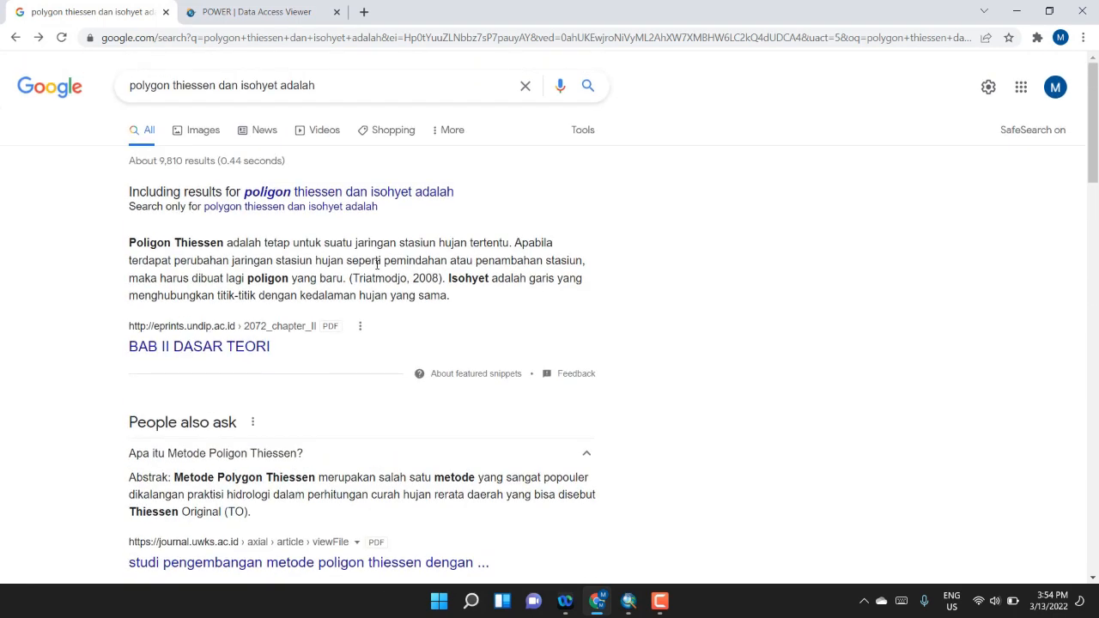
Examine the image results for "polygon thiessen dan isohyet adalah" to compare example Thiessen polygon and isohyet diagrams
click(209, 134)
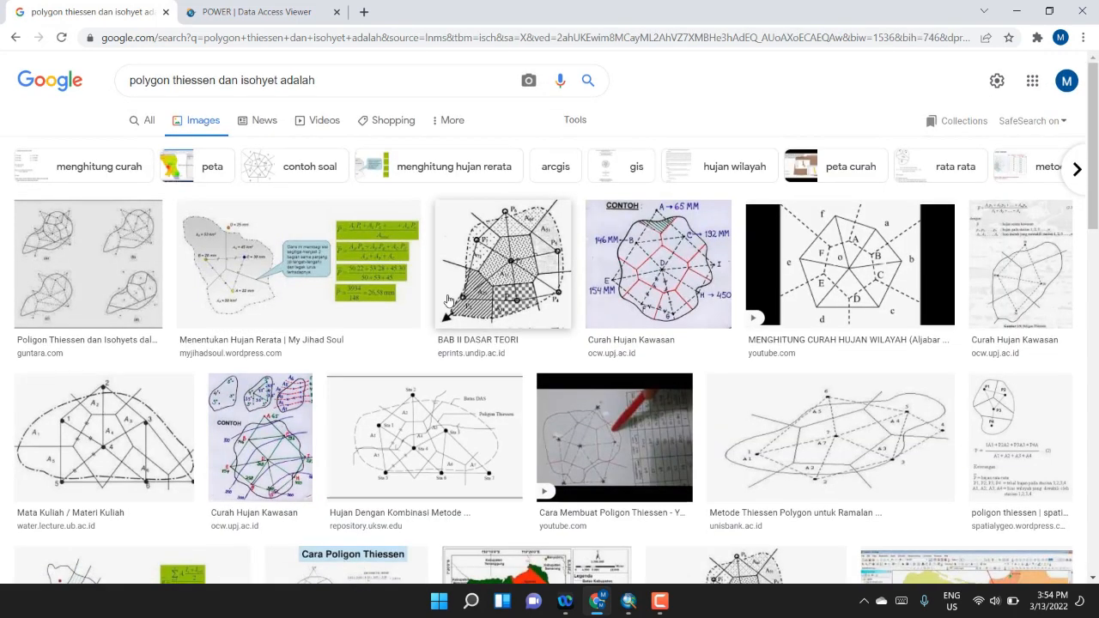
scroll(442, 289, down, 1)
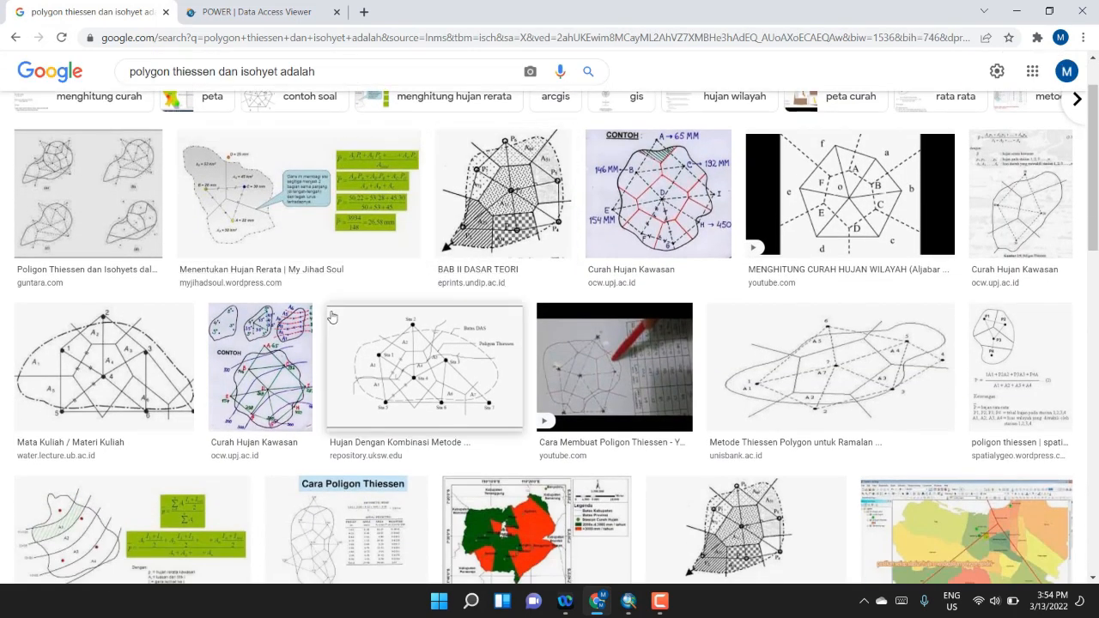
scroll(324, 311, down, 1)
scroll(231, 243, up, 1)
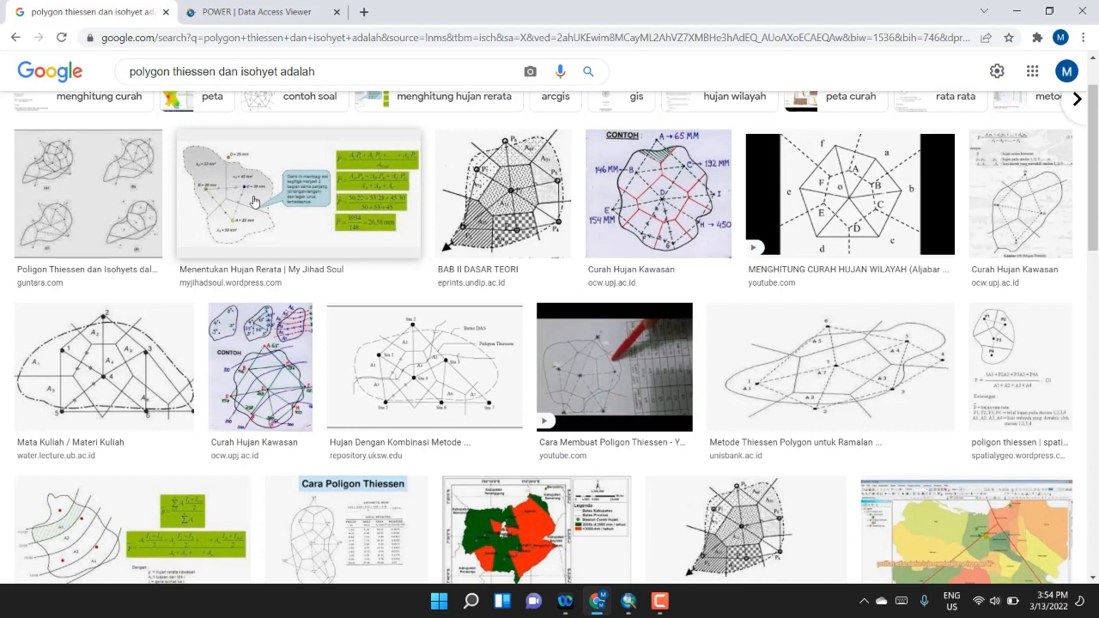
scroll(252, 203, down, 1)
scroll(252, 204, down, 1)
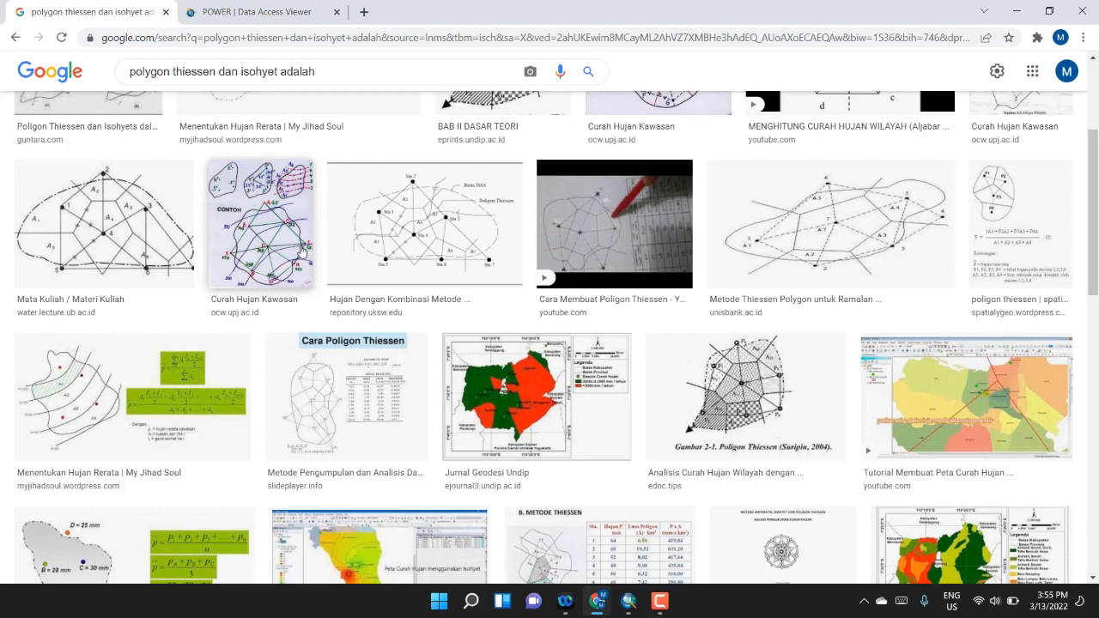
scroll(302, 249, up, 2)
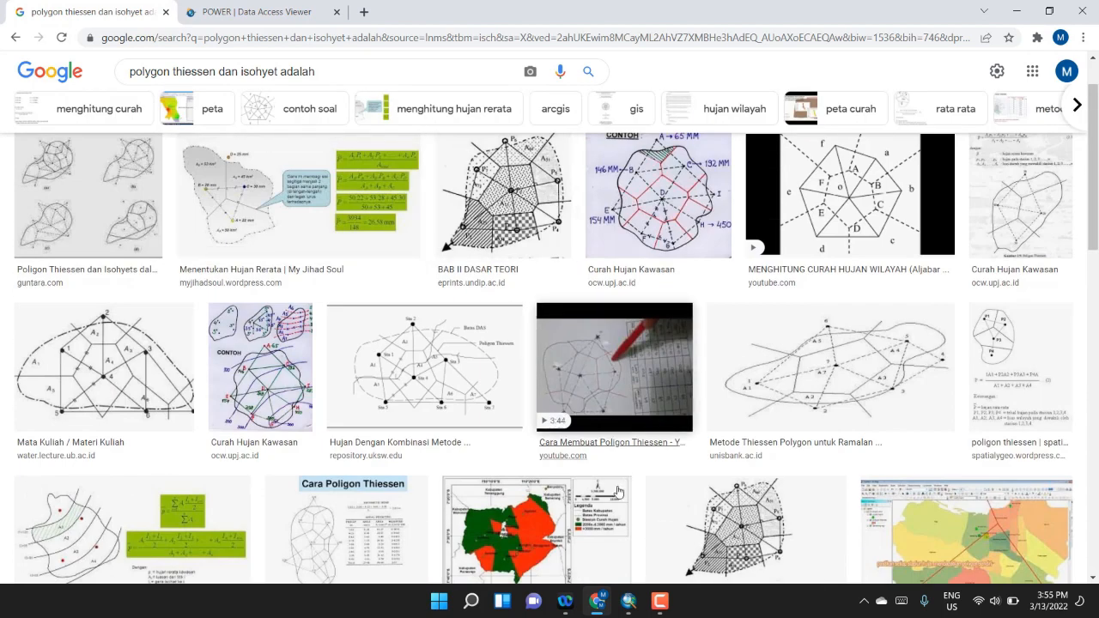
Switch to ArcMap and add the DAS_Riso.shp watershed layer from the Tutorial Pembuatan Peta Curah folder in the user's documents
click(630, 601)
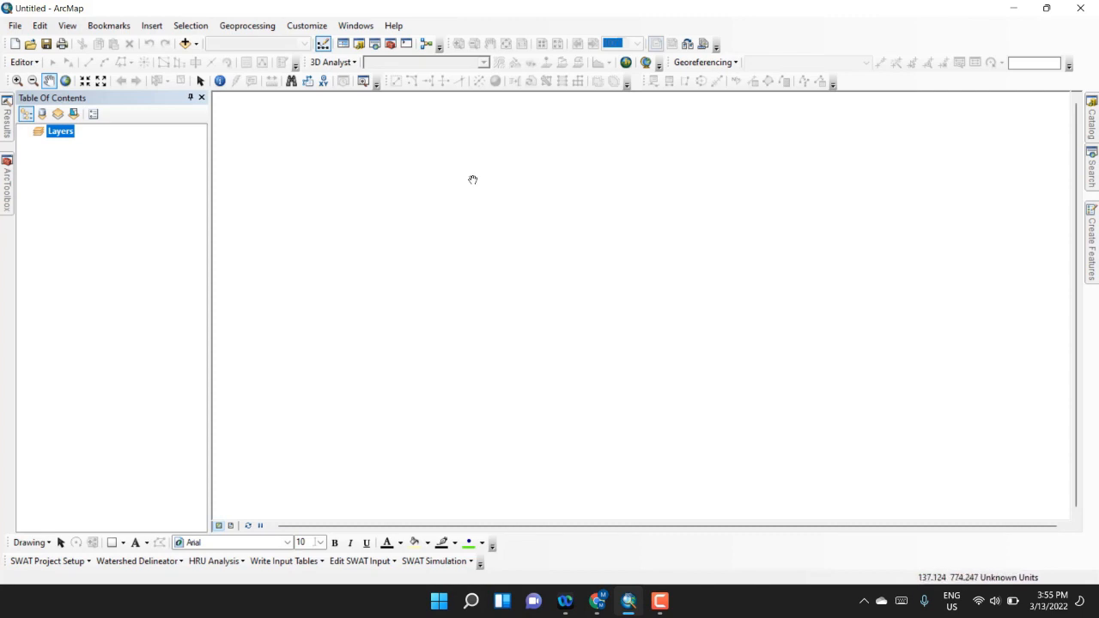
click(185, 48)
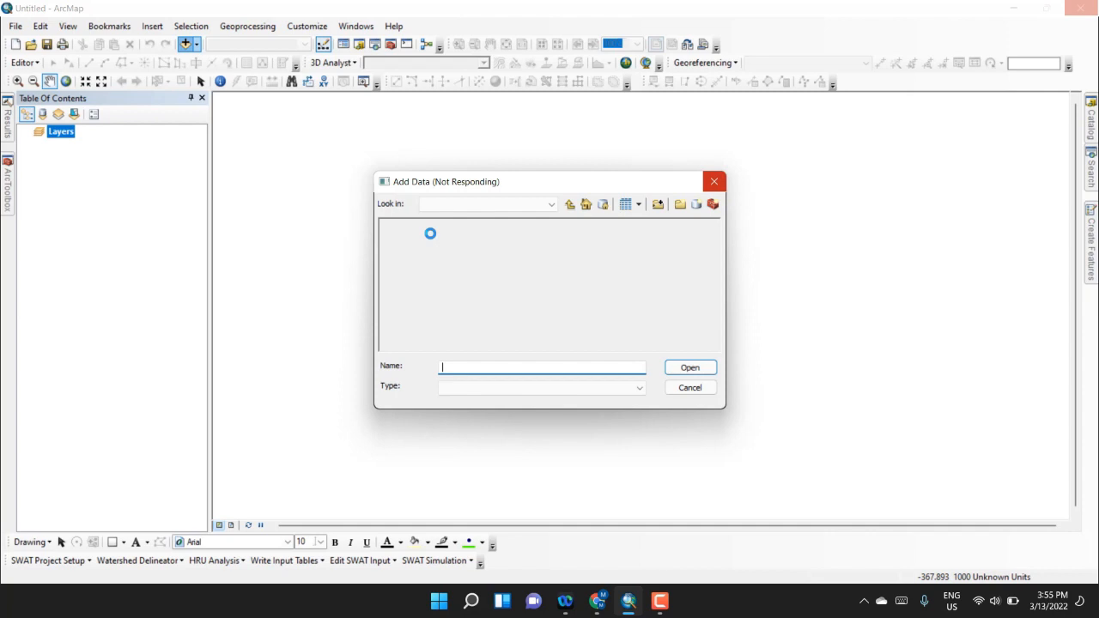
click(186, 45)
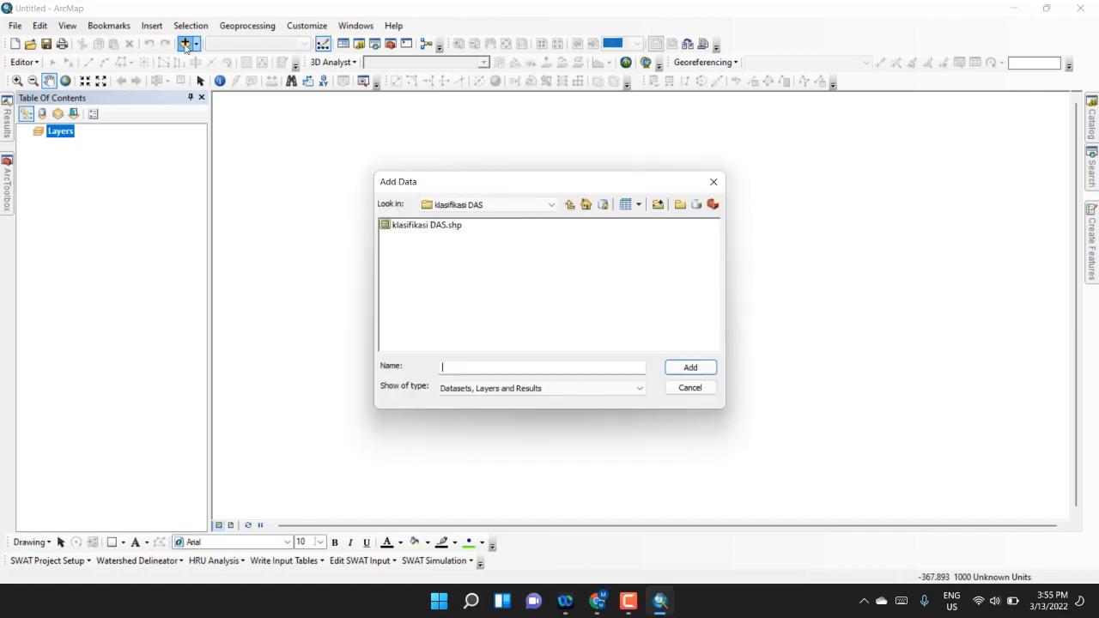
click(493, 206)
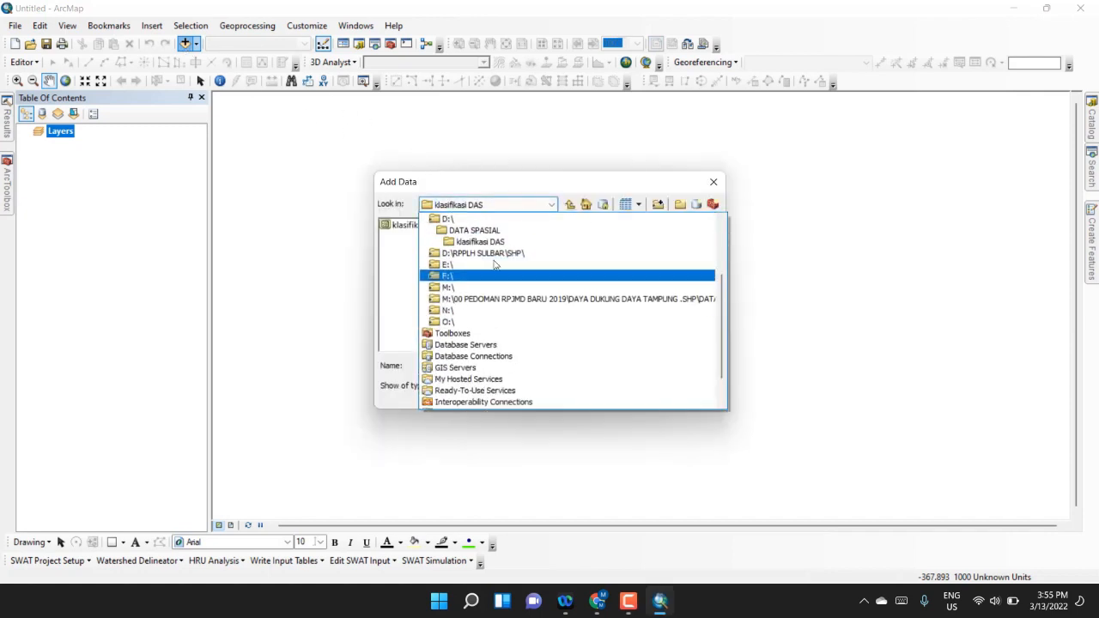
scroll(495, 266, up, 3)
click(566, 242)
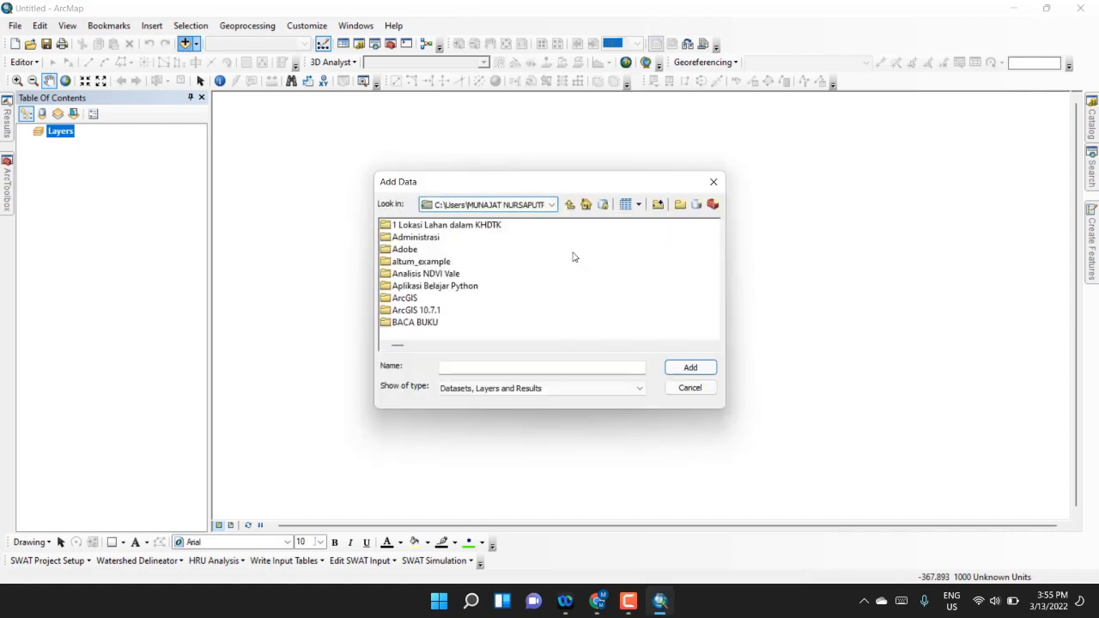
scroll(530, 288, down, 3)
scroll(501, 291, down, 2)
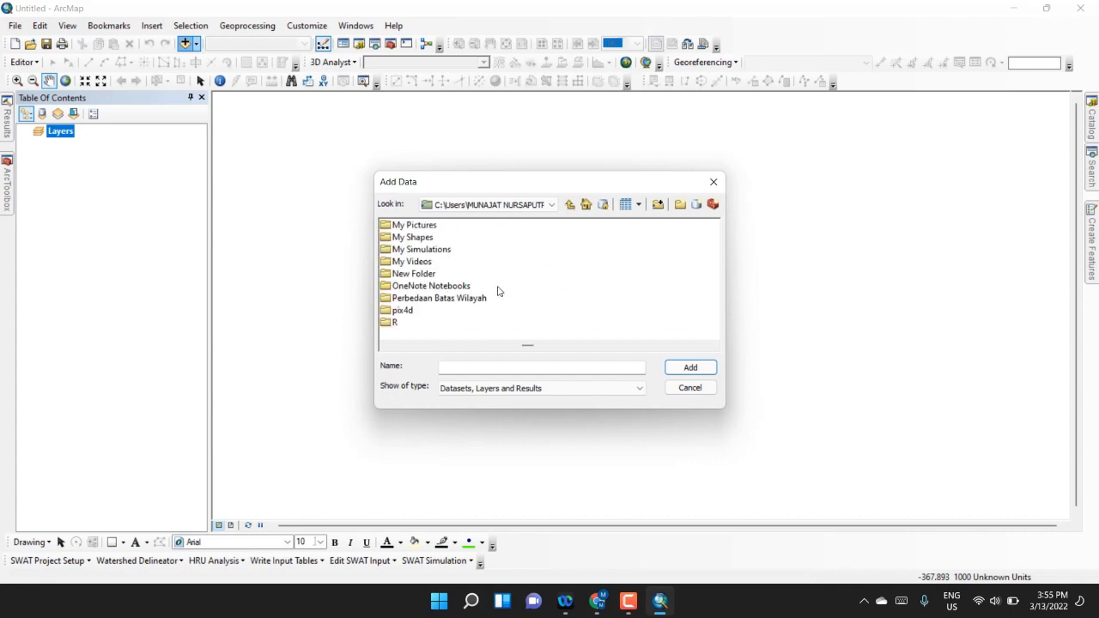
scroll(498, 292, down, 1)
double_click(486, 297)
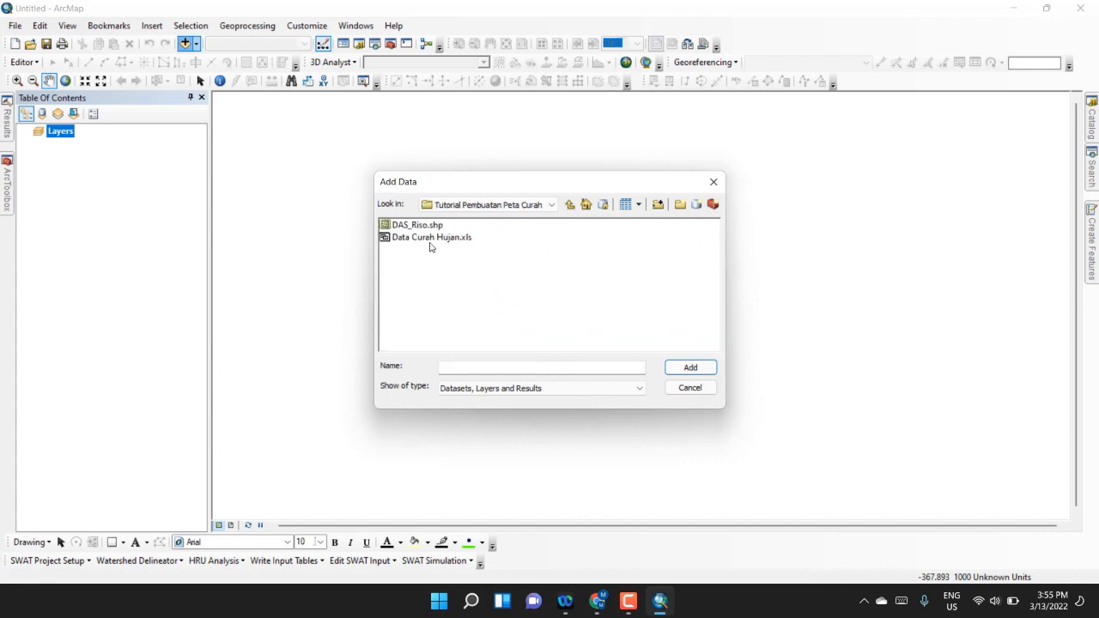
click(420, 226)
click(690, 368)
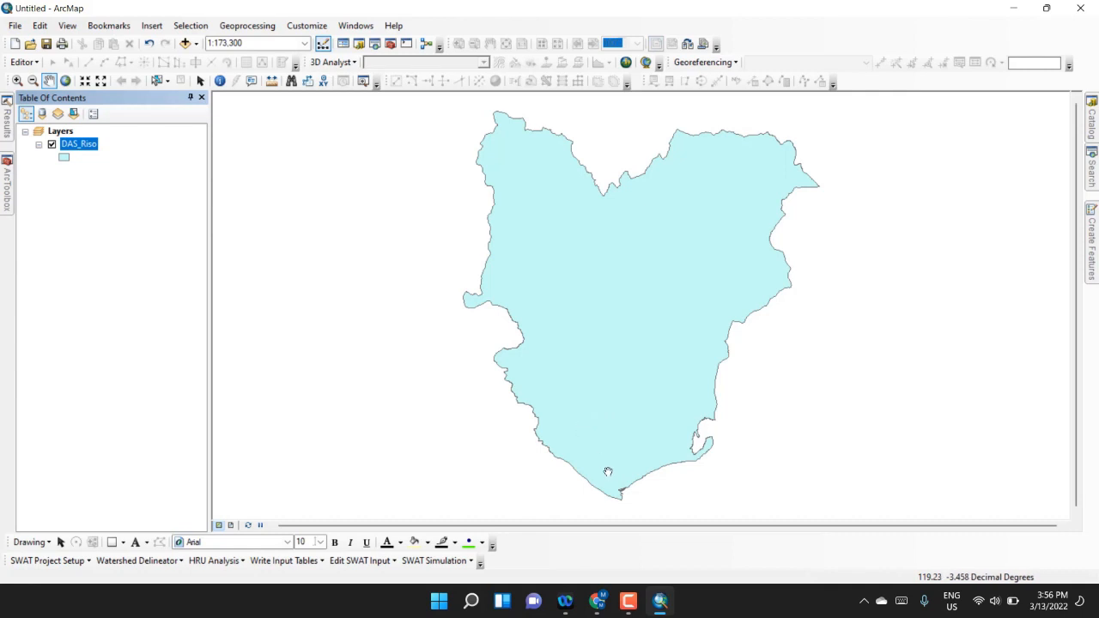
Switch to the POWER Data Access Viewer in Chrome and examine the map of Sulawesi around Parepare
click(599, 604)
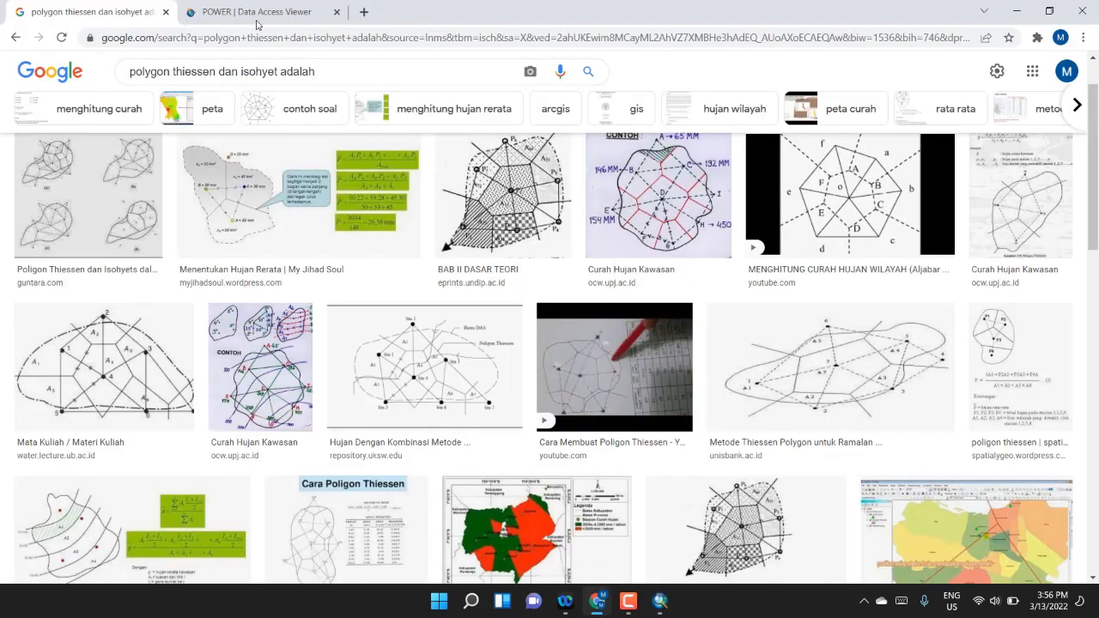
click(249, 12)
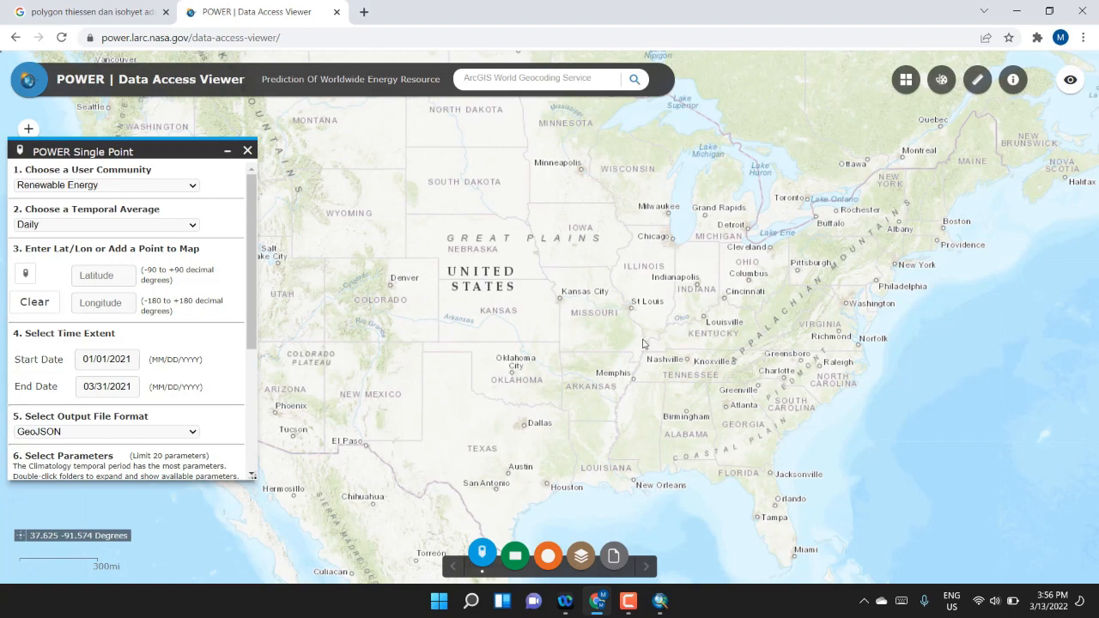
drag(643, 343, 585, 251)
drag(817, 373, 621, 324)
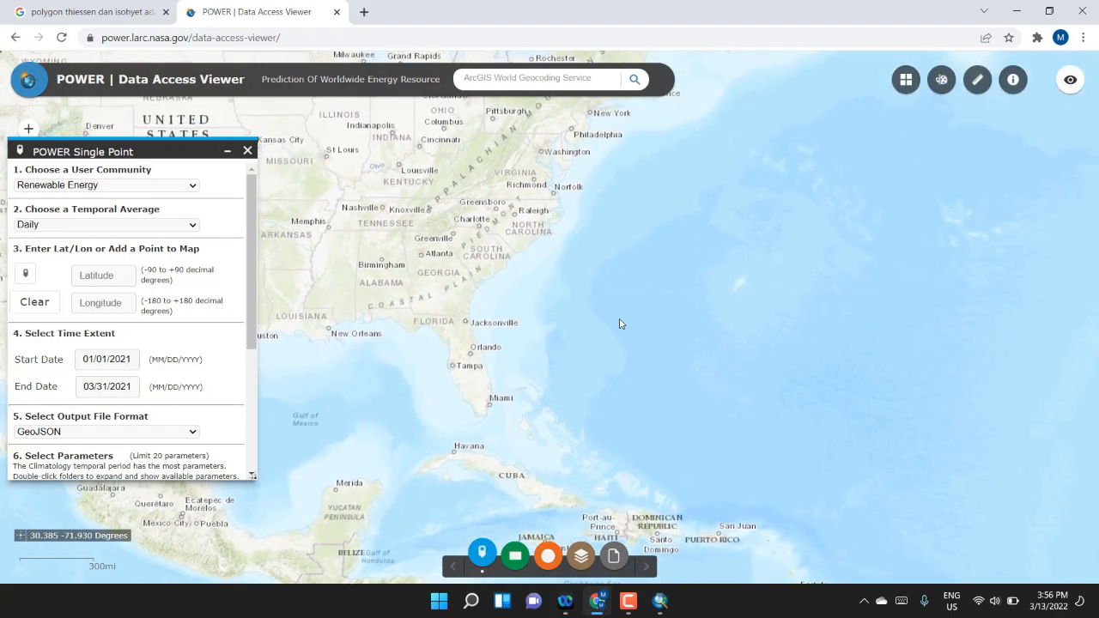
scroll(597, 332, down, 2)
drag(767, 398, 456, 253)
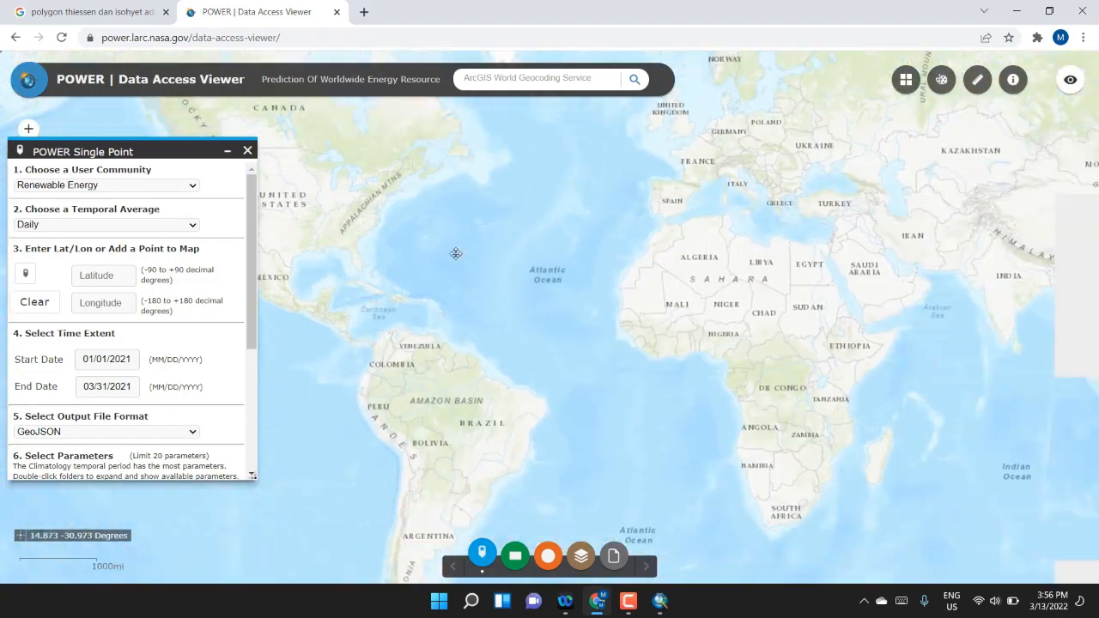
drag(735, 191, 471, 304)
scroll(719, 244, up, 1)
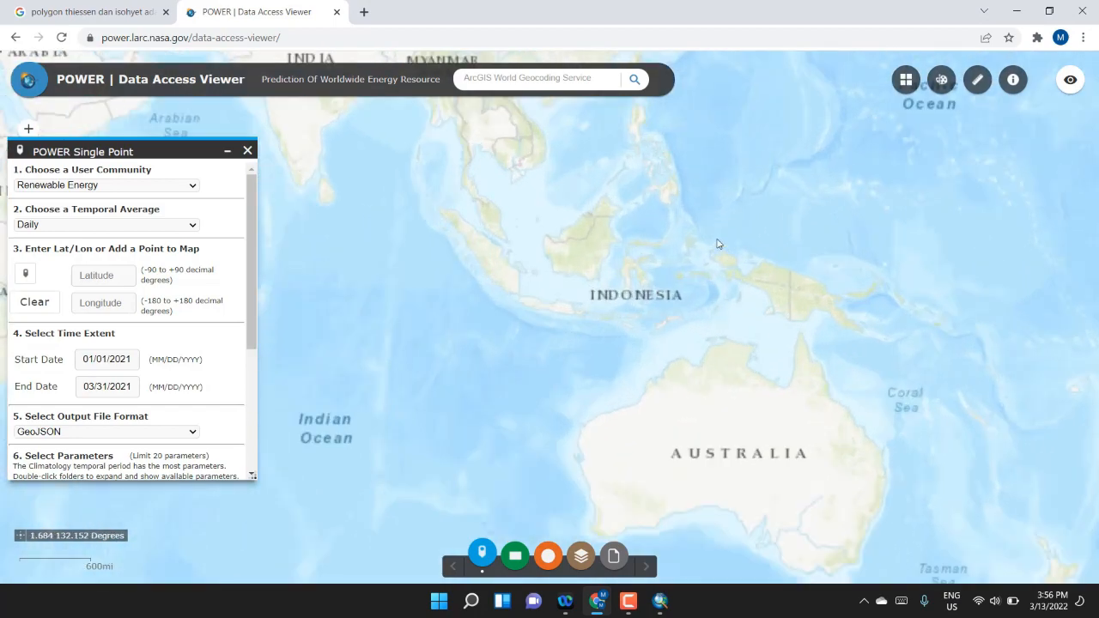
scroll(719, 244, up, 3)
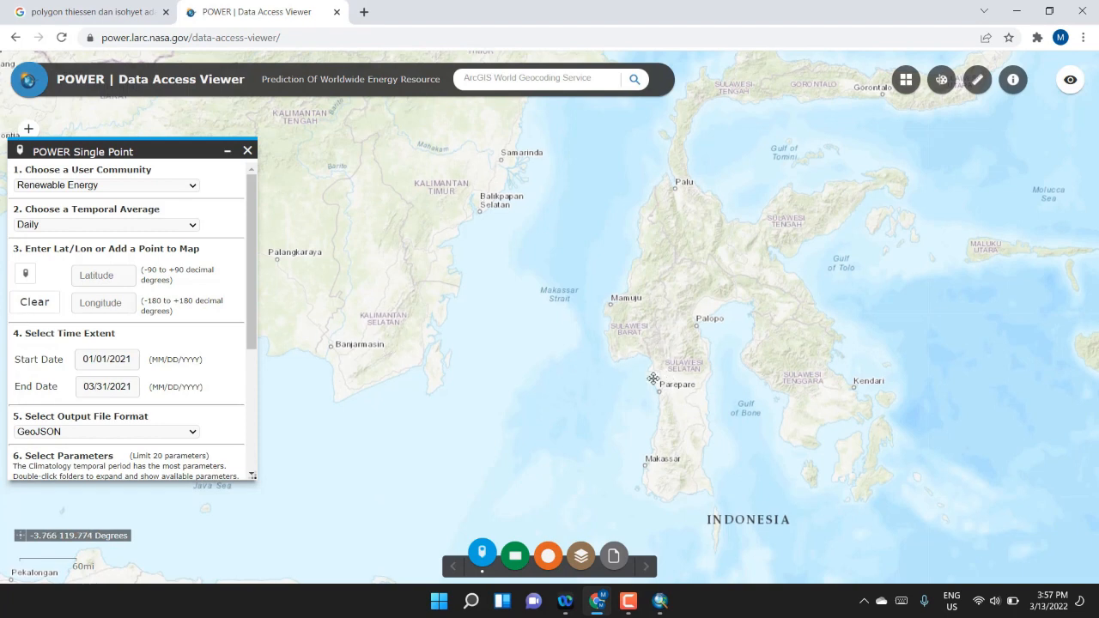
drag(666, 380, 615, 383)
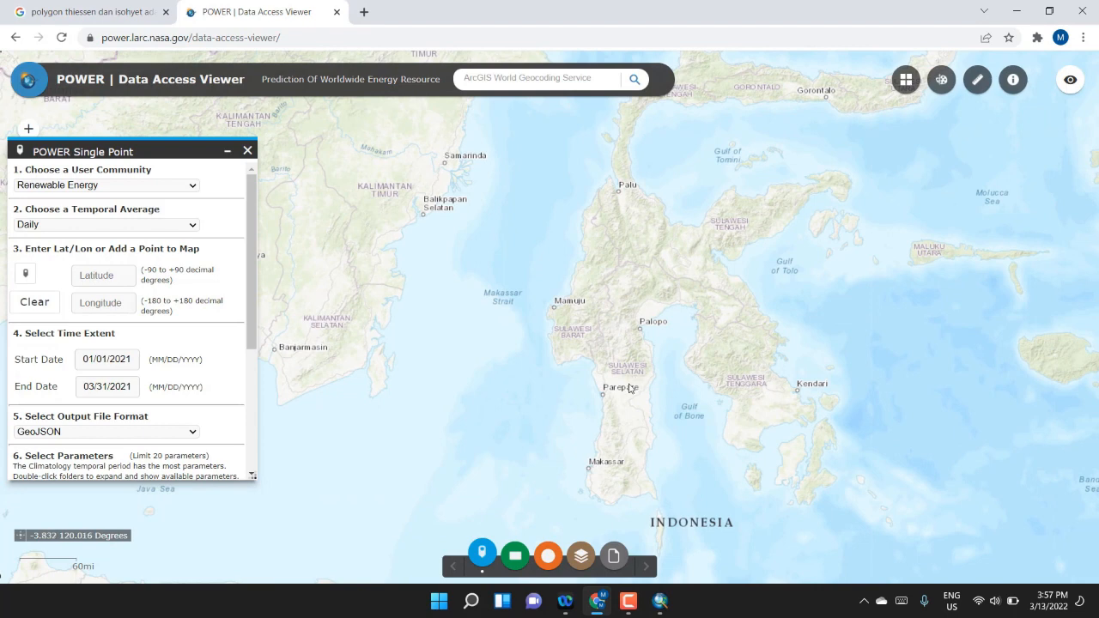
Switch to ArcMap and set up Grid Index Features with DAS_Riso as input and Grid Stasiun Curah Hujan in the tutorial folder as output
click(659, 600)
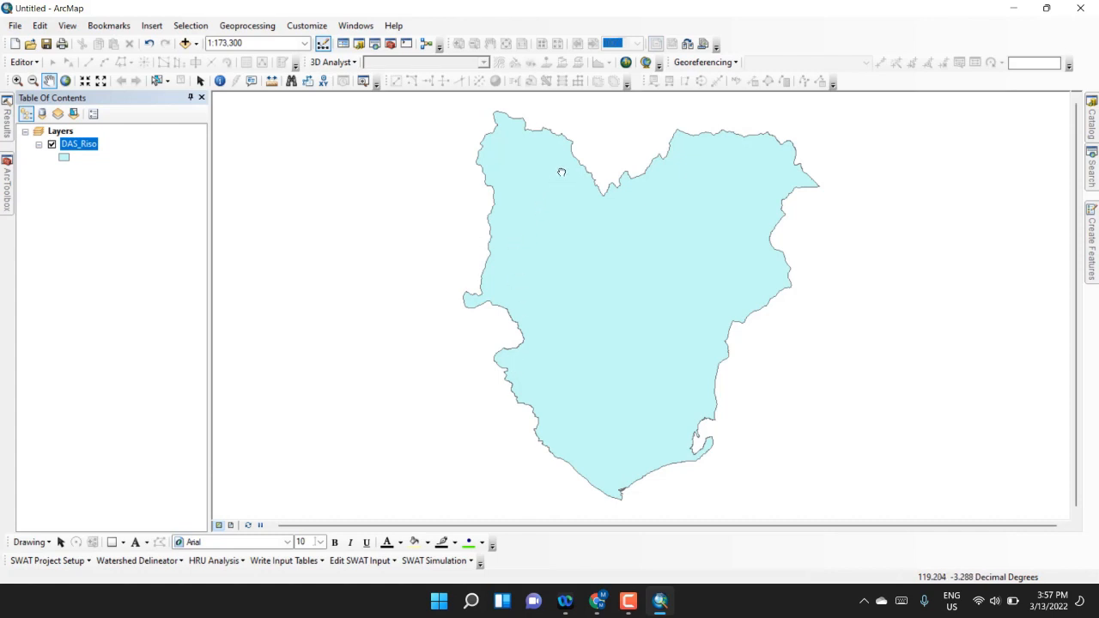
drag(567, 172, 576, 184)
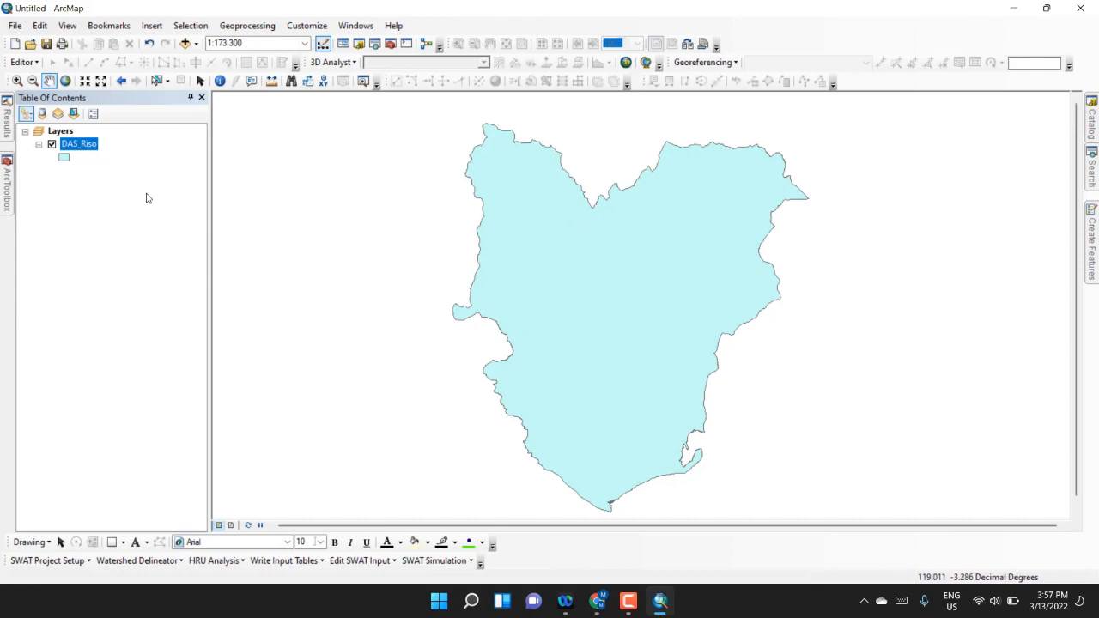
click(6, 203)
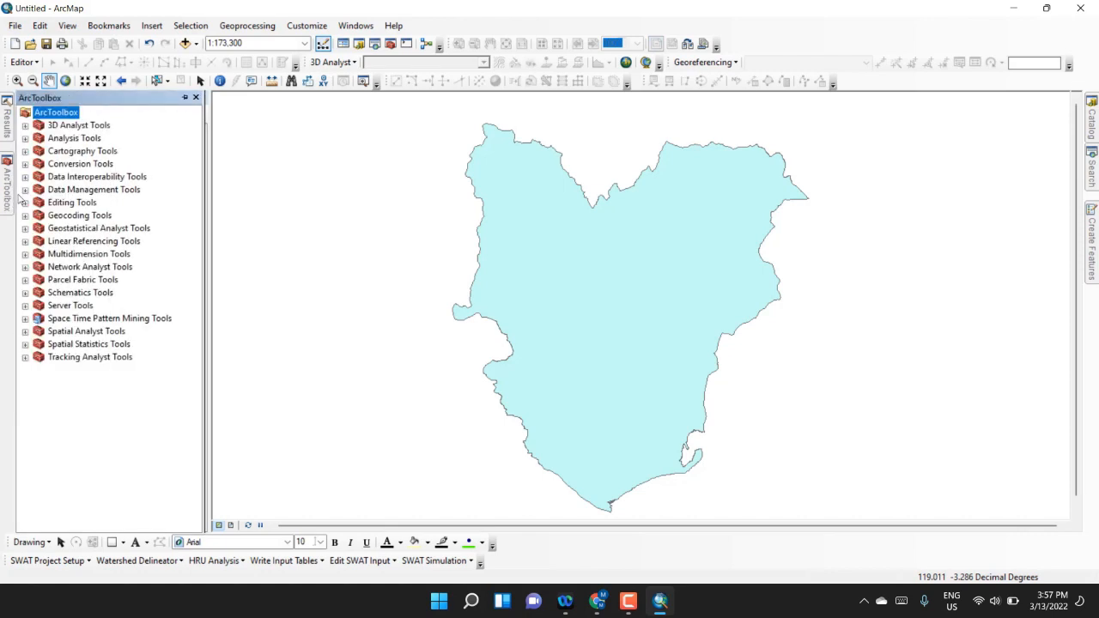
double_click(65, 155)
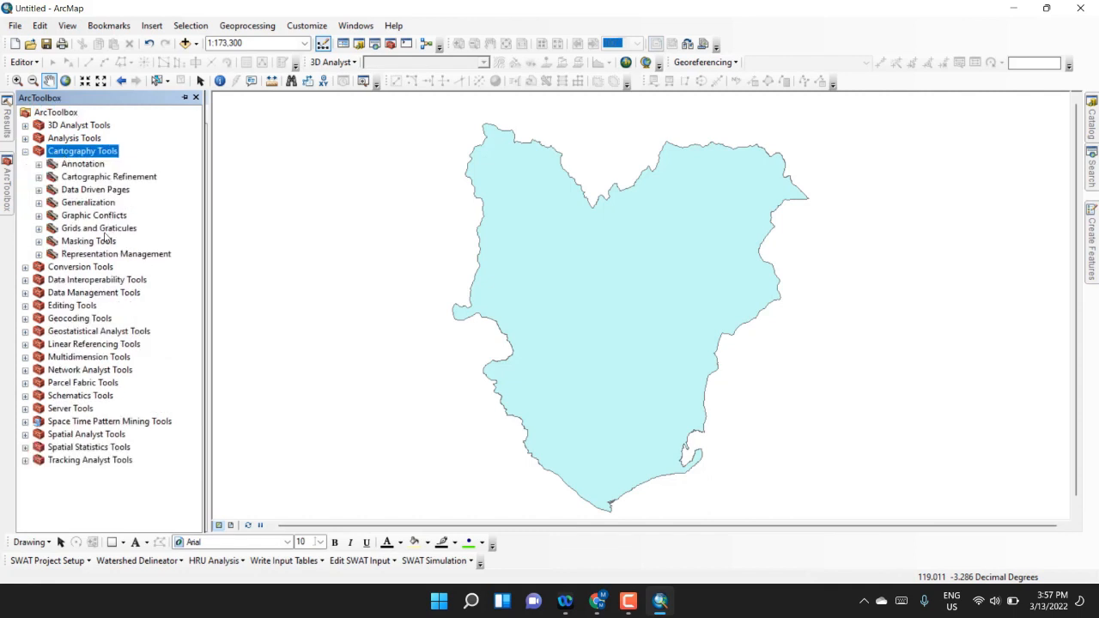
double_click(109, 191)
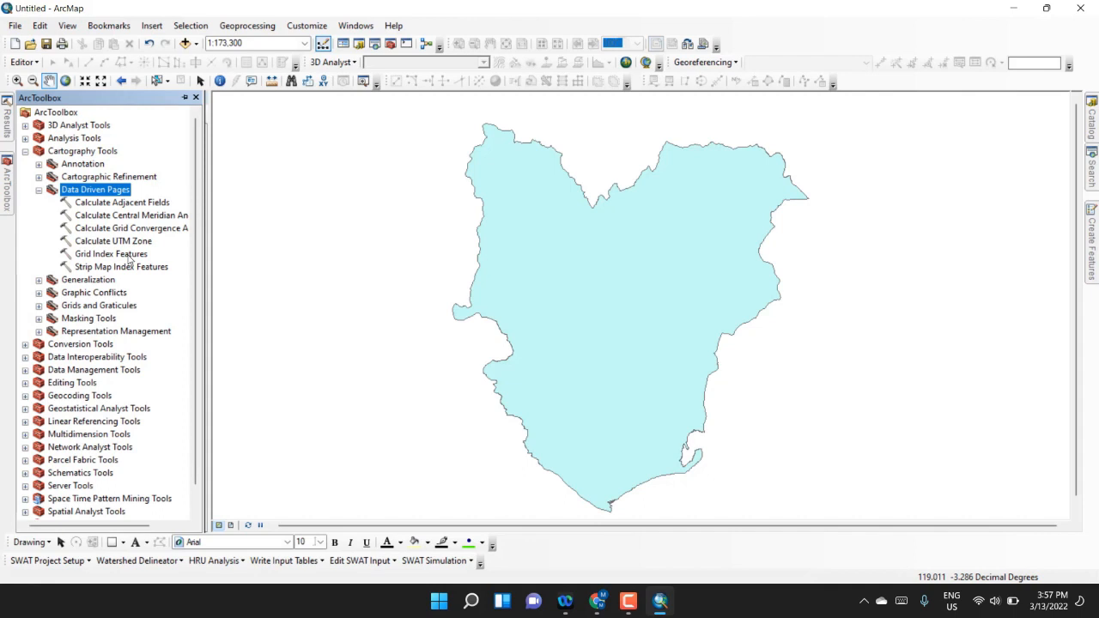
double_click(128, 255)
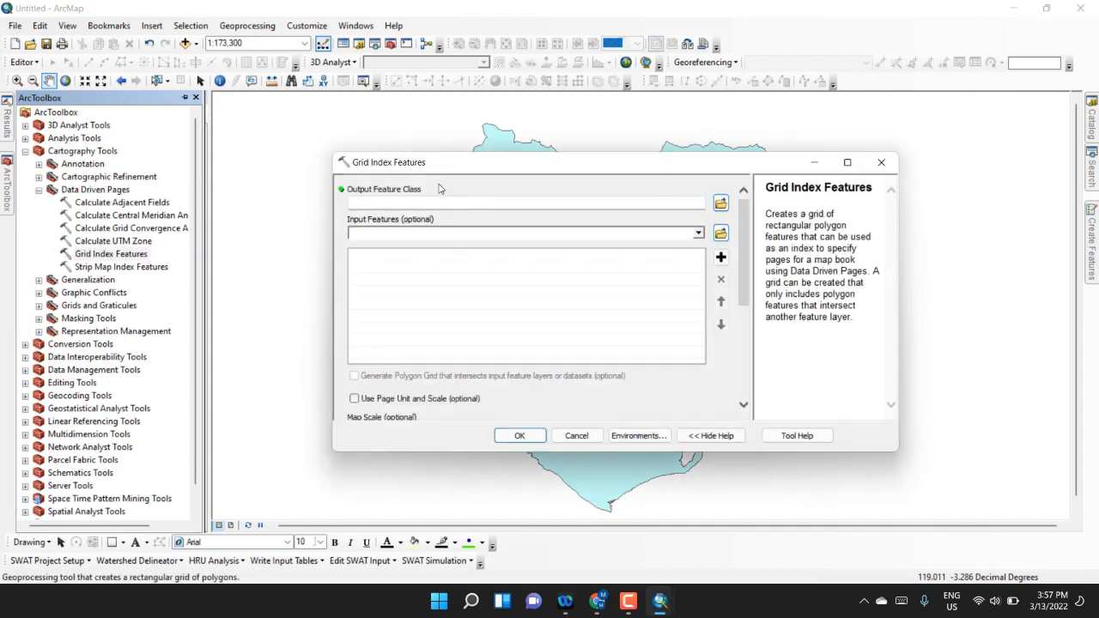
click(722, 205)
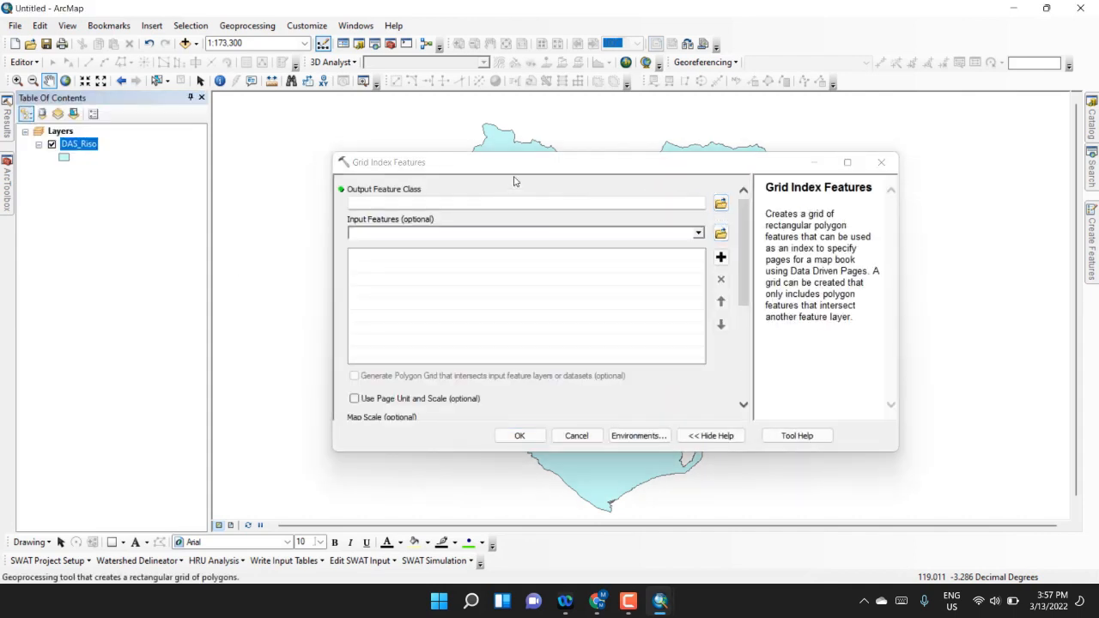
click(718, 208)
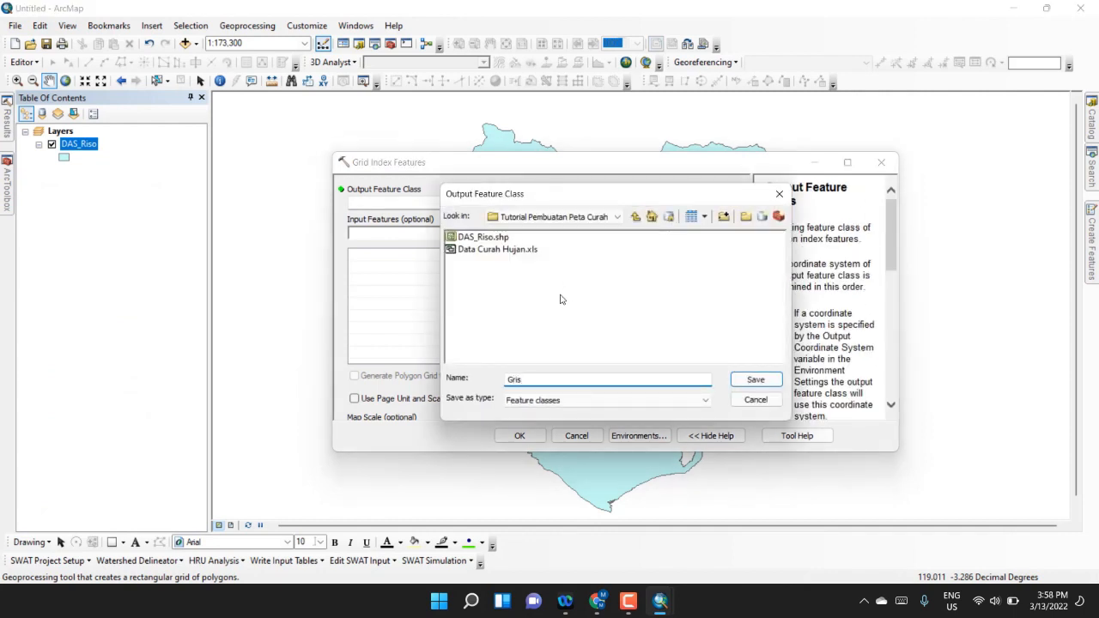
text(Grid Stasiun Curah Hujan)
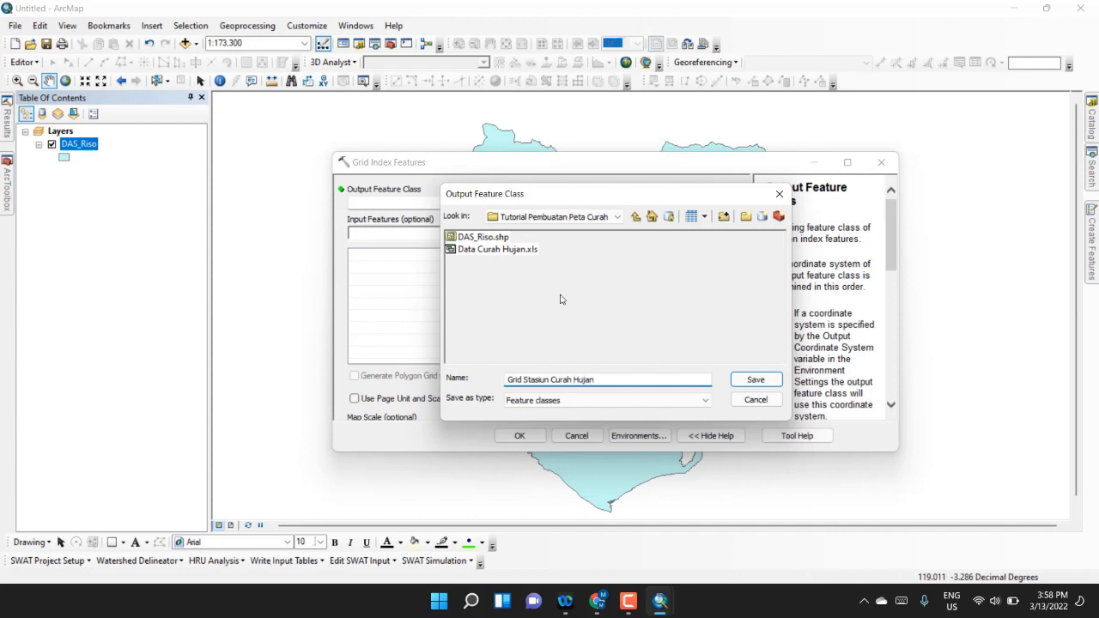
click(743, 376)
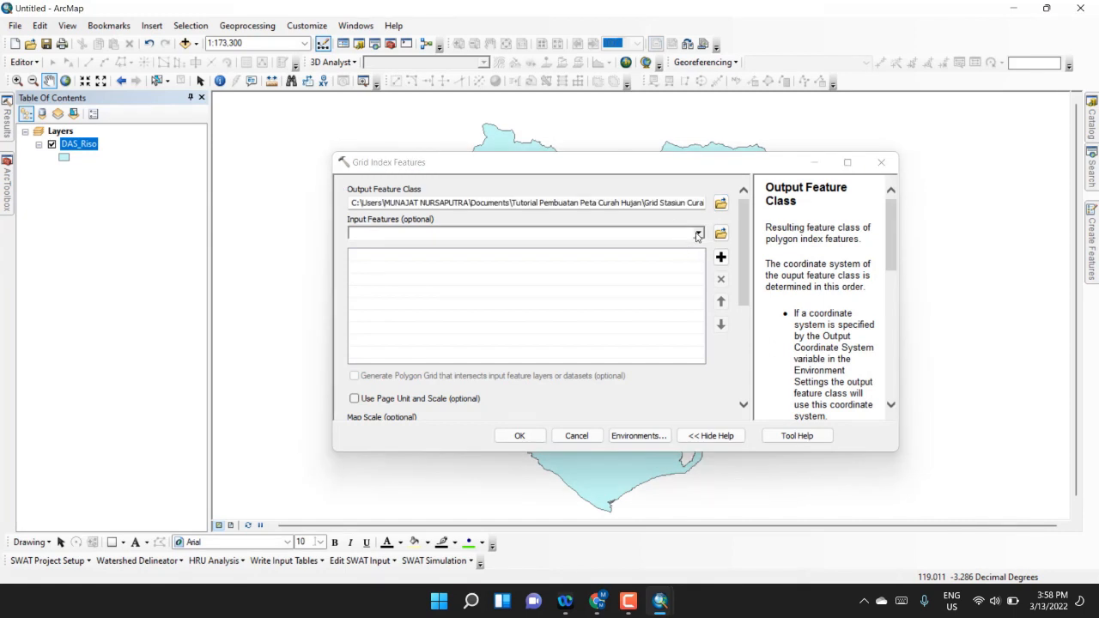
click(698, 233)
click(643, 250)
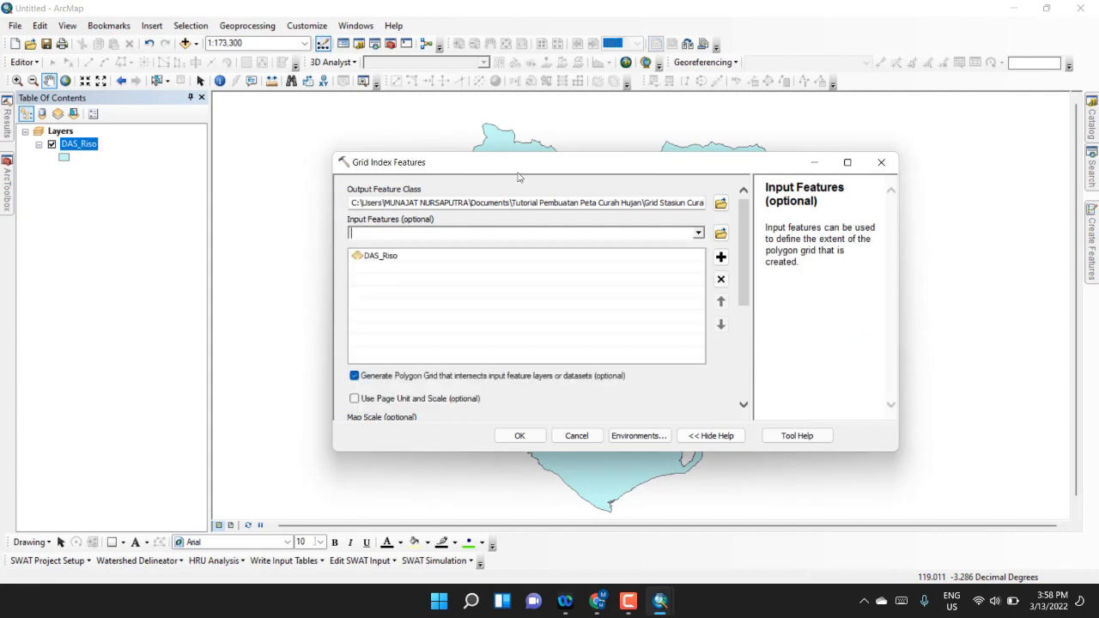
Set the grid index polygon width and height to 5 kilometers each
drag(519, 167, 943, 202)
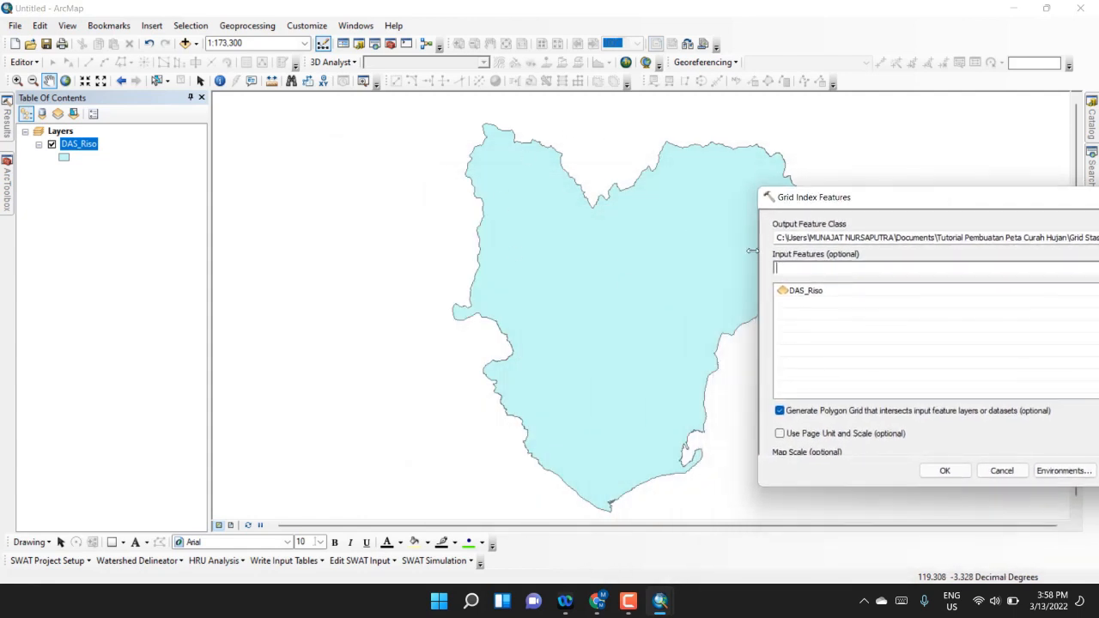
drag(786, 197, 298, 91)
drag(685, 191, 686, 283)
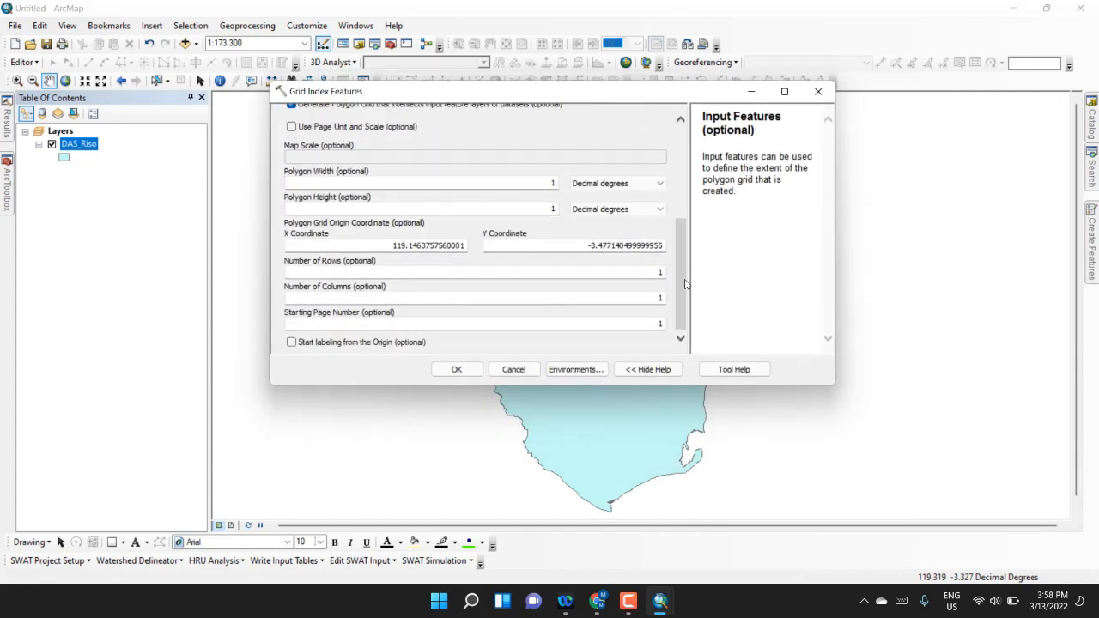
click(650, 183)
click(605, 244)
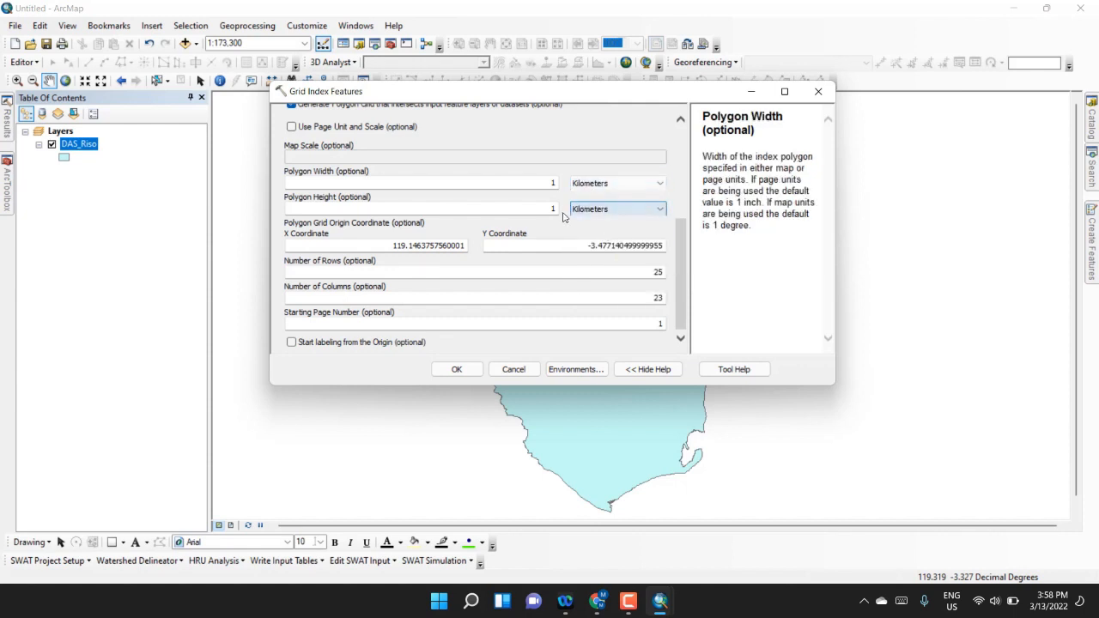
click(556, 183)
double_click(557, 183)
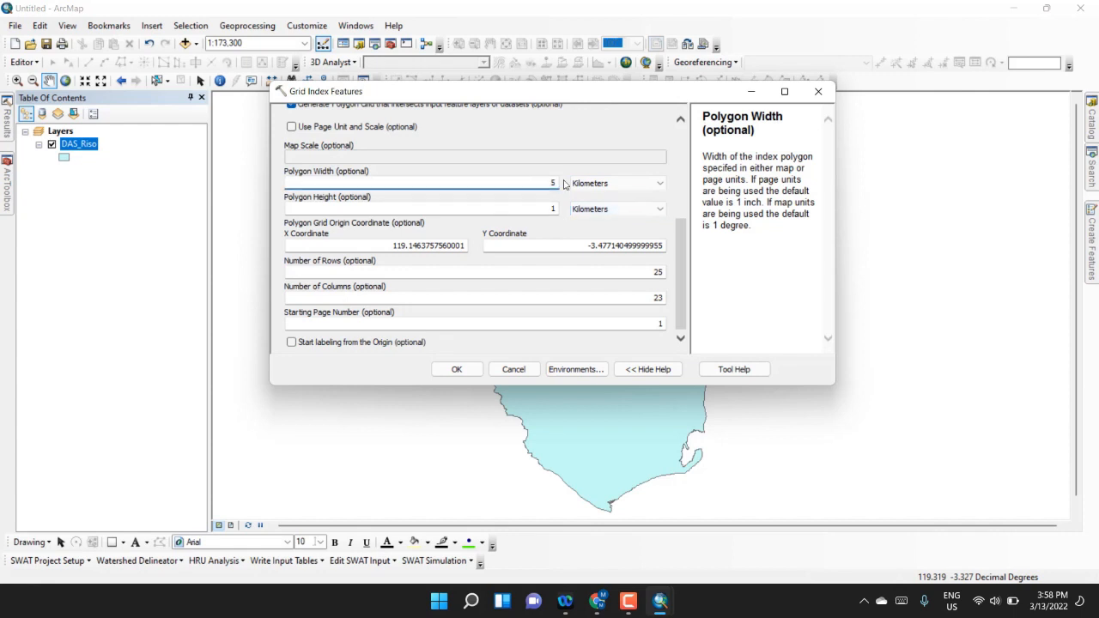
key(Tab)
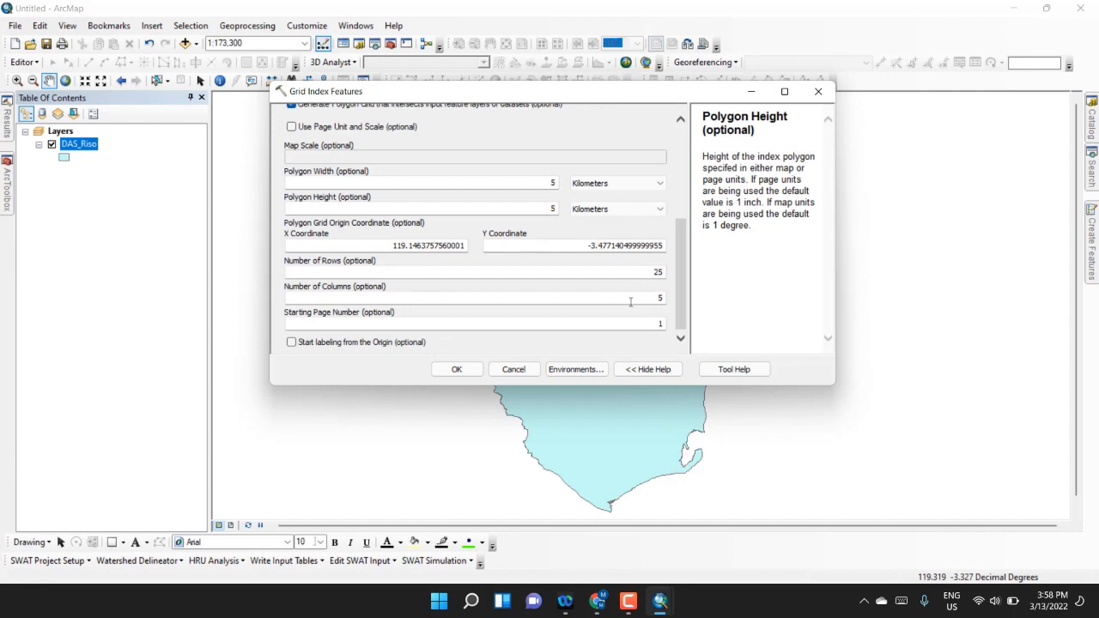
Set the grid's number of rows and number of columns to 5 each and review the tool's parameters
click(640, 293)
click(639, 274)
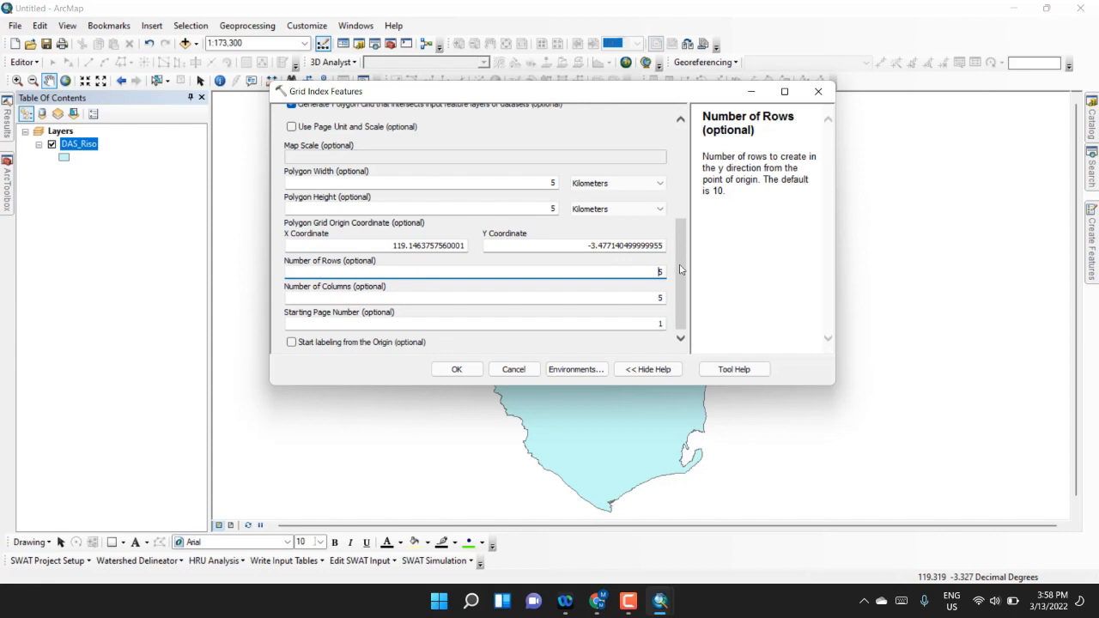
scroll(680, 285, up, 5)
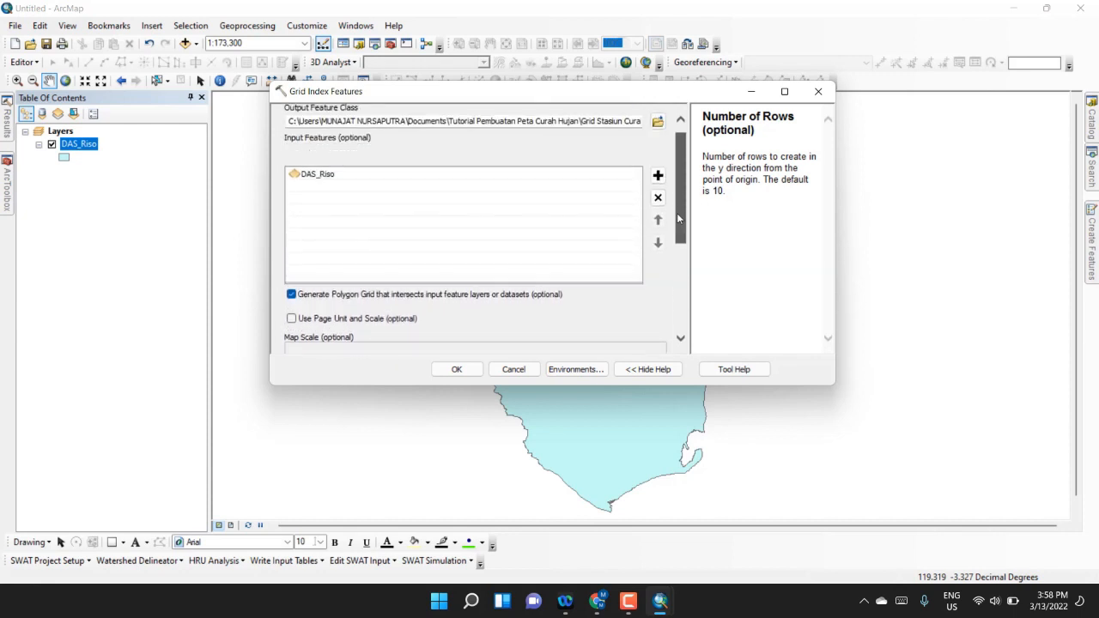
scroll(677, 213, down, 5)
Set the tool's processing extent environment to the same as layer DAS_Riso
click(574, 369)
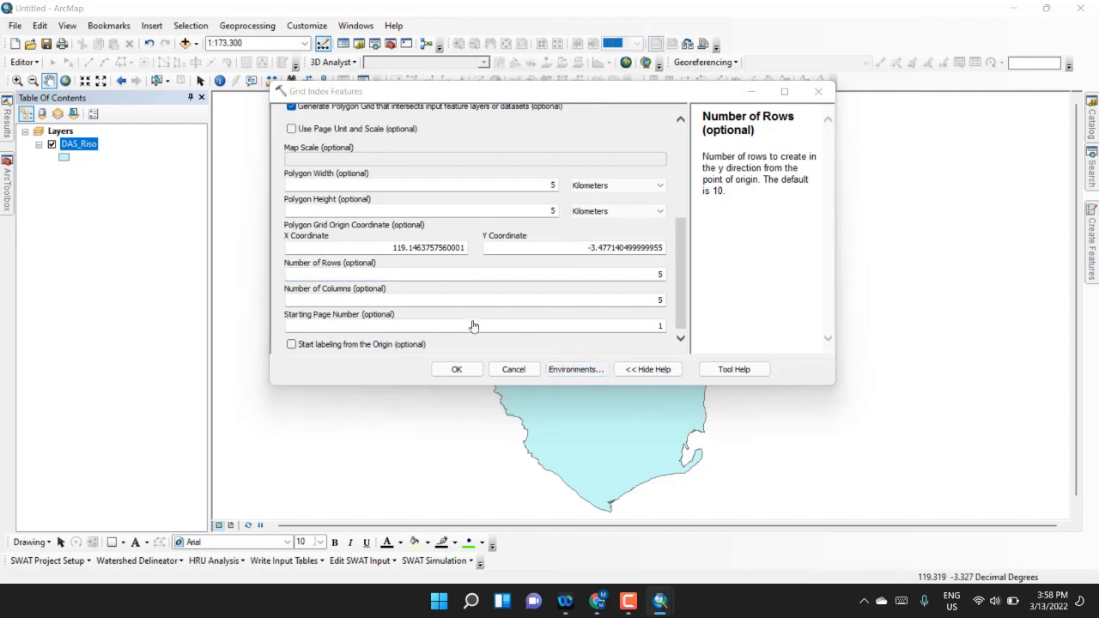
click(394, 223)
click(417, 248)
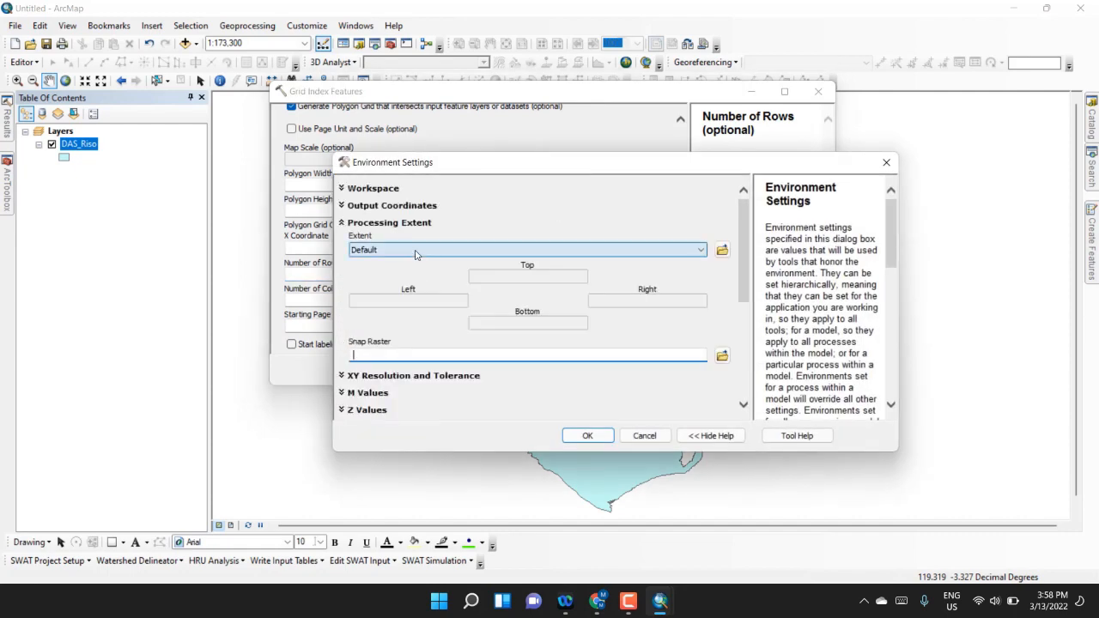
click(419, 310)
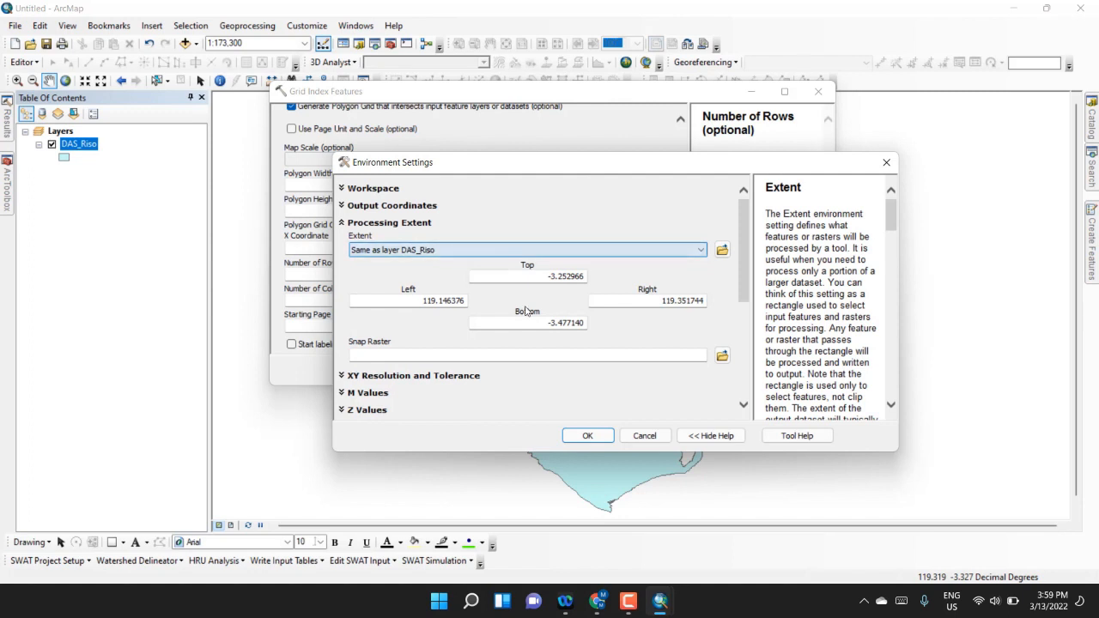
click(587, 436)
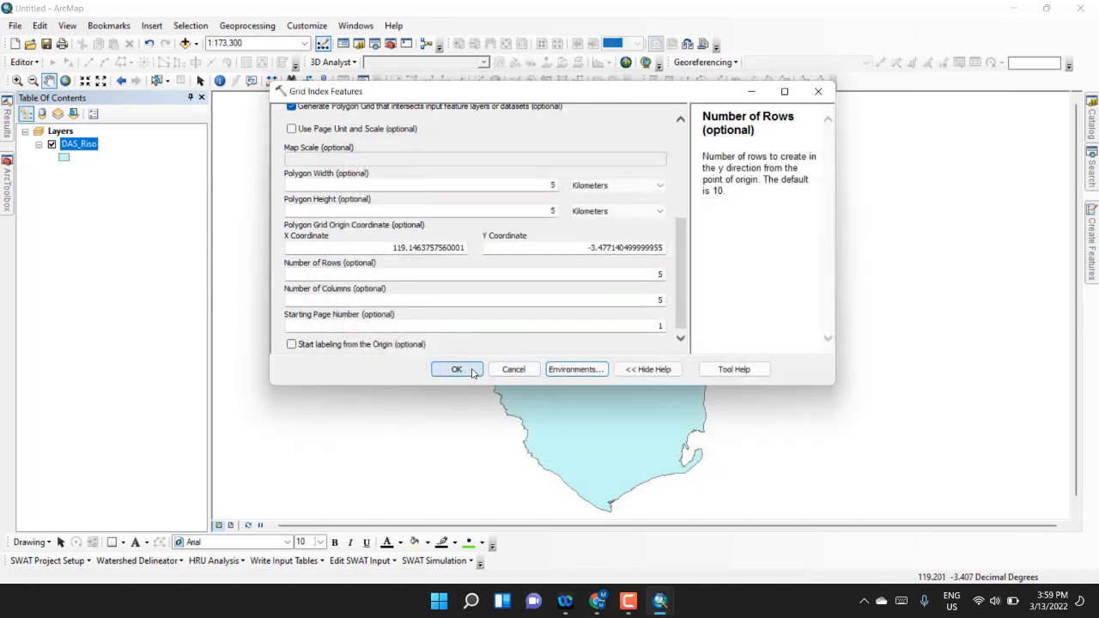
Run Grid Index Features and move the DAS_Riso layer above the Grid Stasiun Curah Hujan layer
click(456, 369)
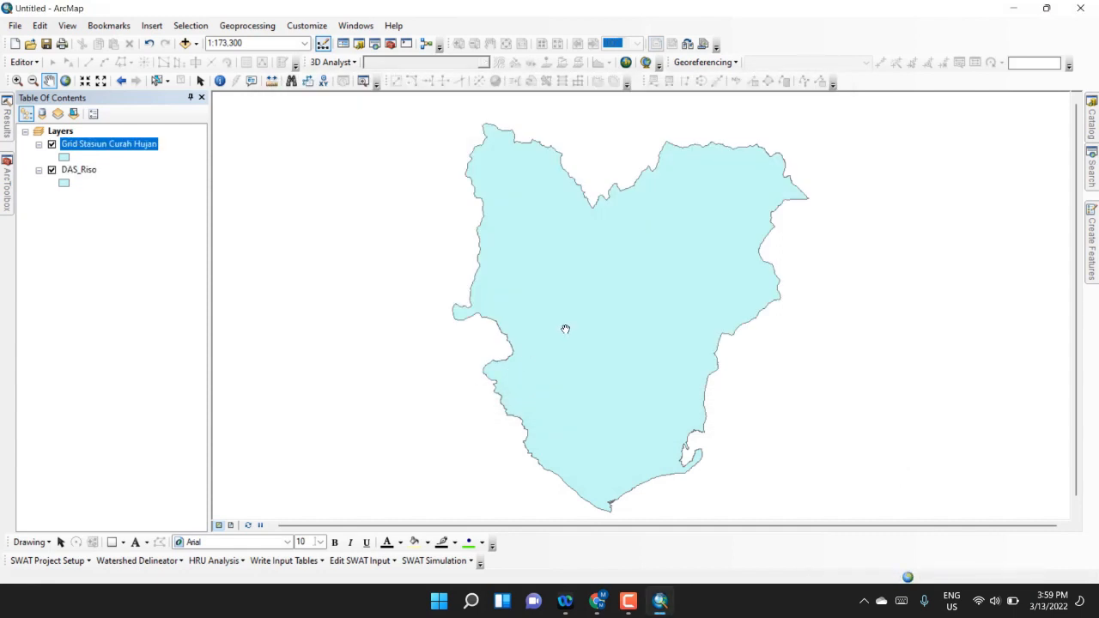
drag(650, 300, 638, 283)
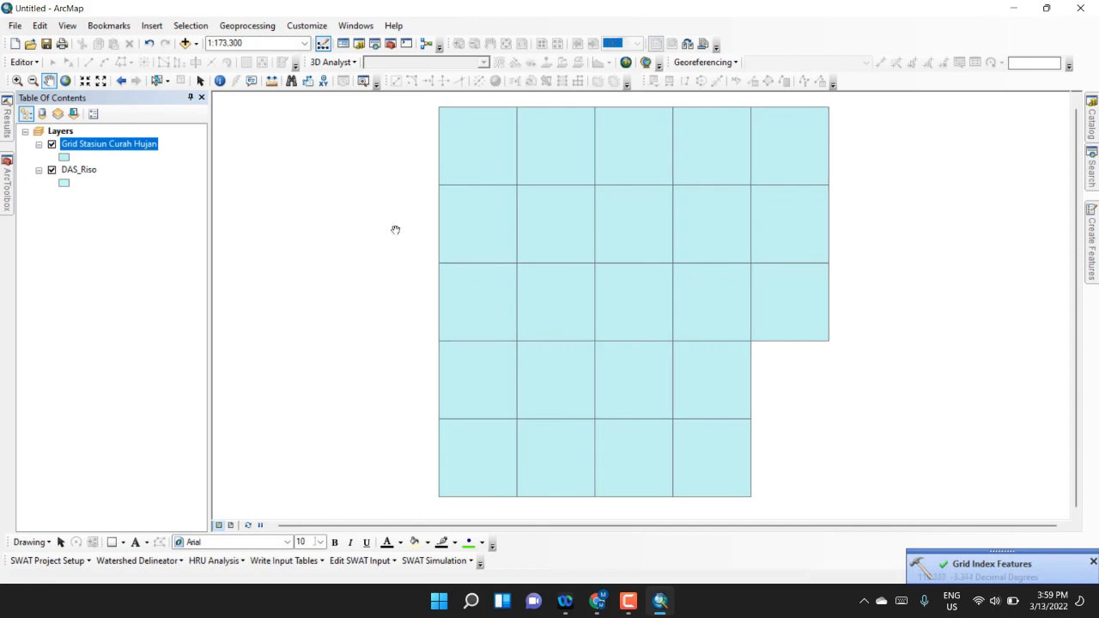
drag(93, 173, 98, 136)
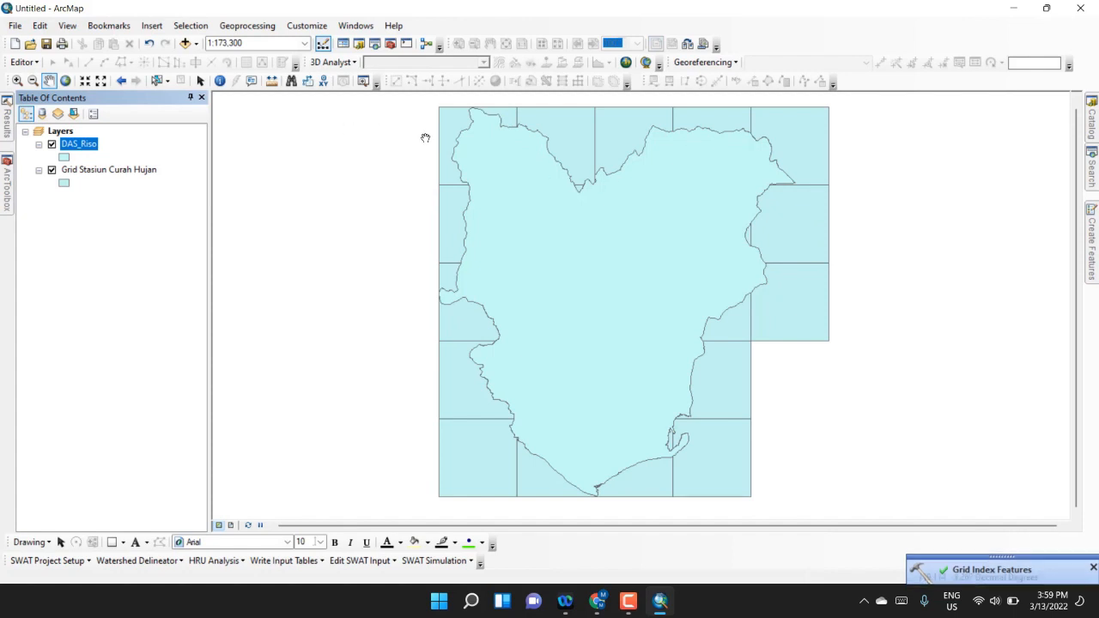
Convert the Grid Stasiun Curah Hujan polygons with Feature To Point, saving the output in the tutorial folder as Titik Stasiun Curah Hujan
click(6, 181)
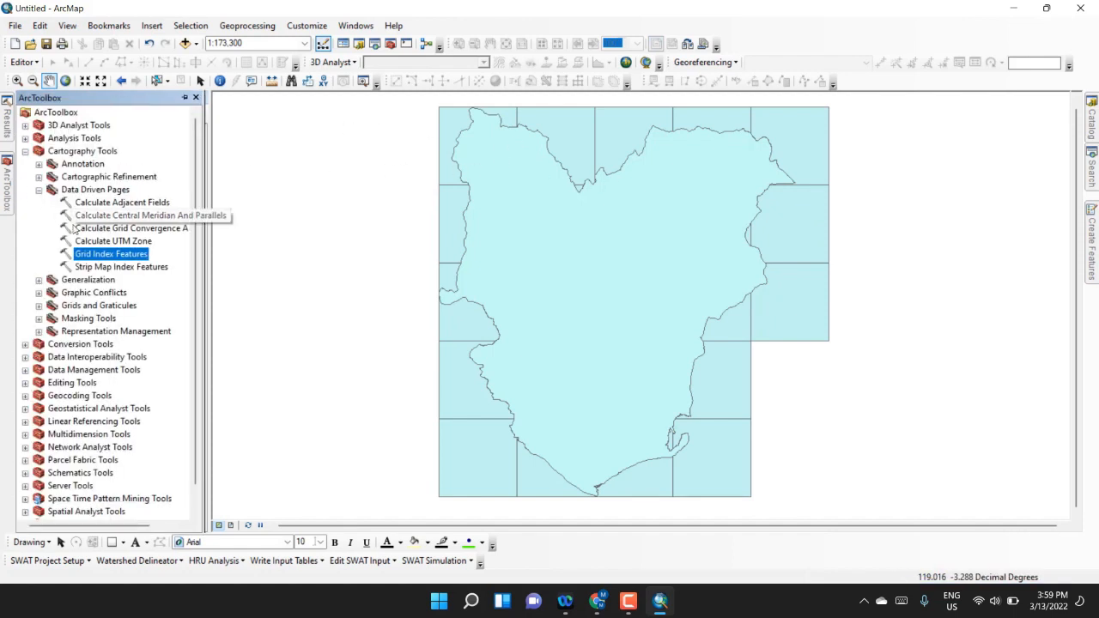
double_click(101, 370)
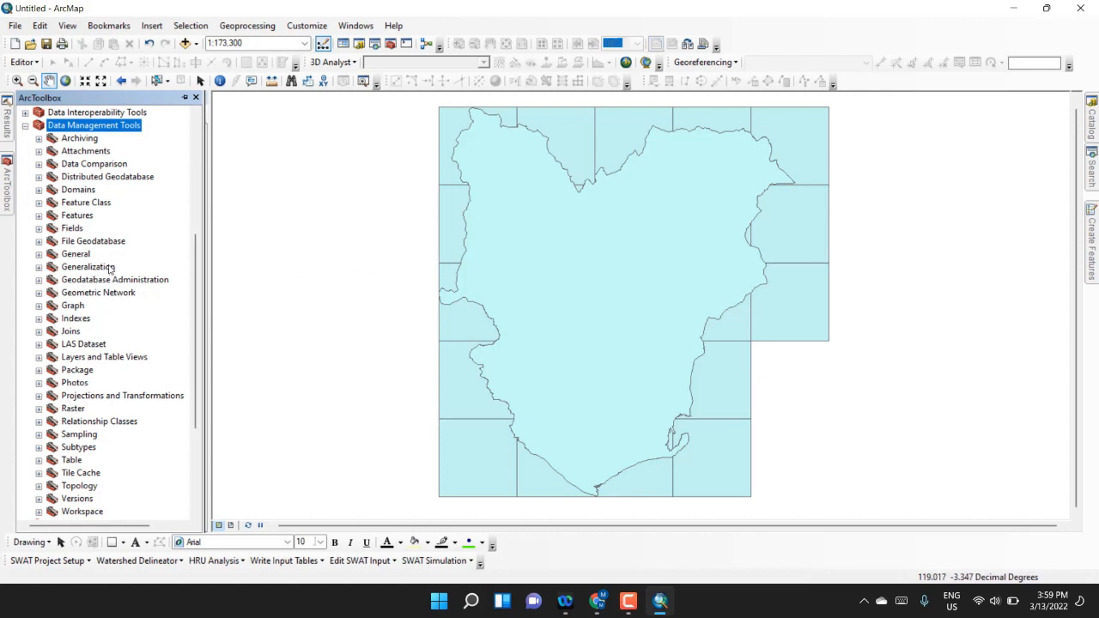
click(77, 215)
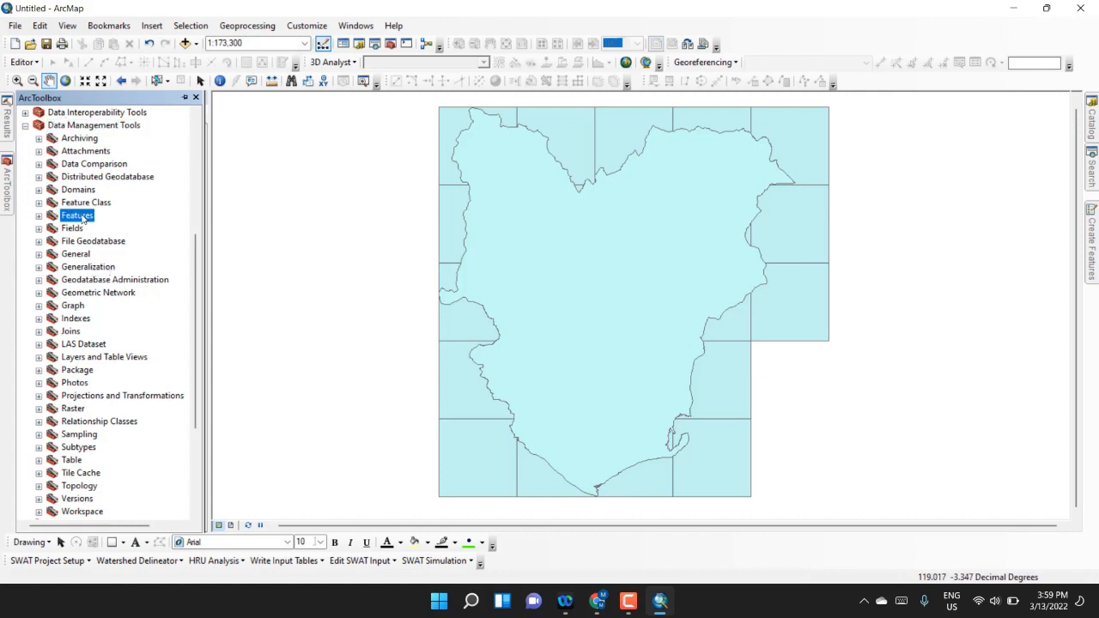
double_click(82, 217)
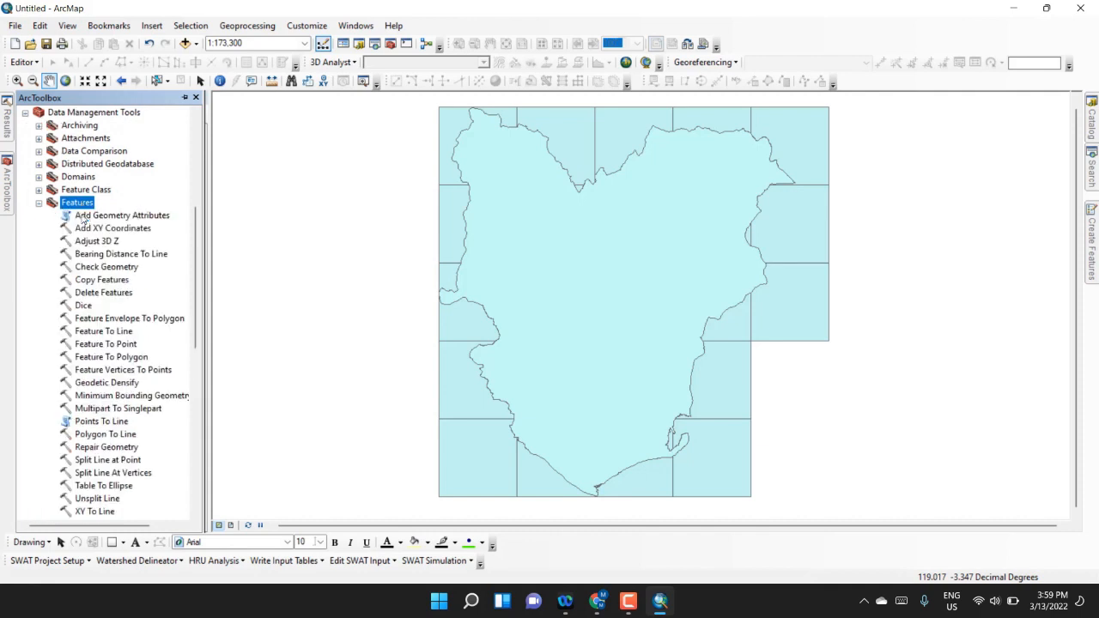
double_click(116, 342)
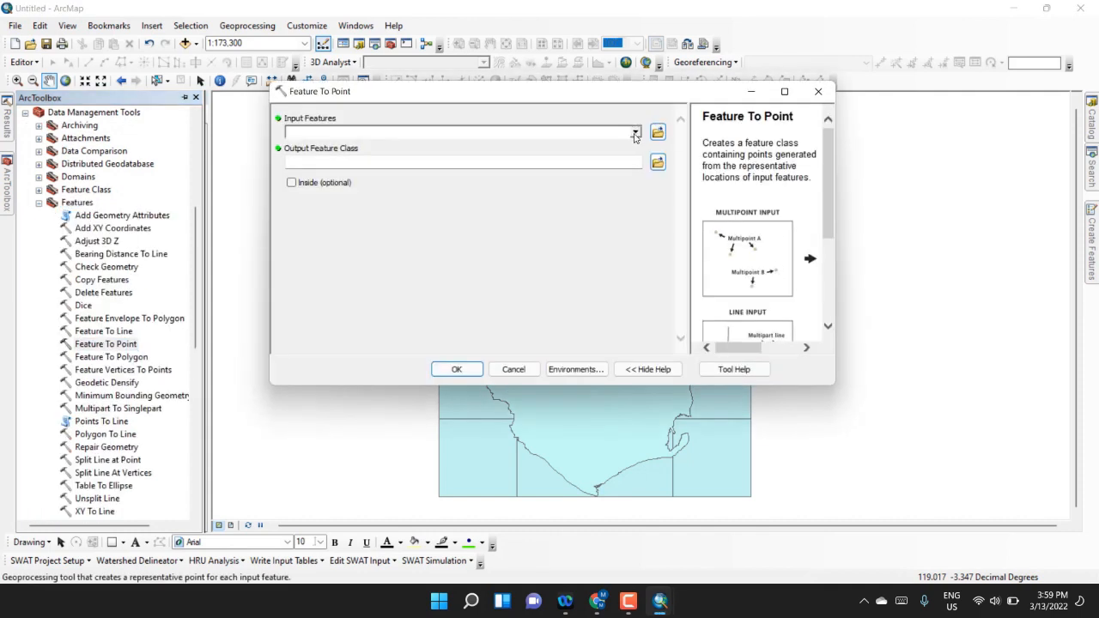
click(635, 134)
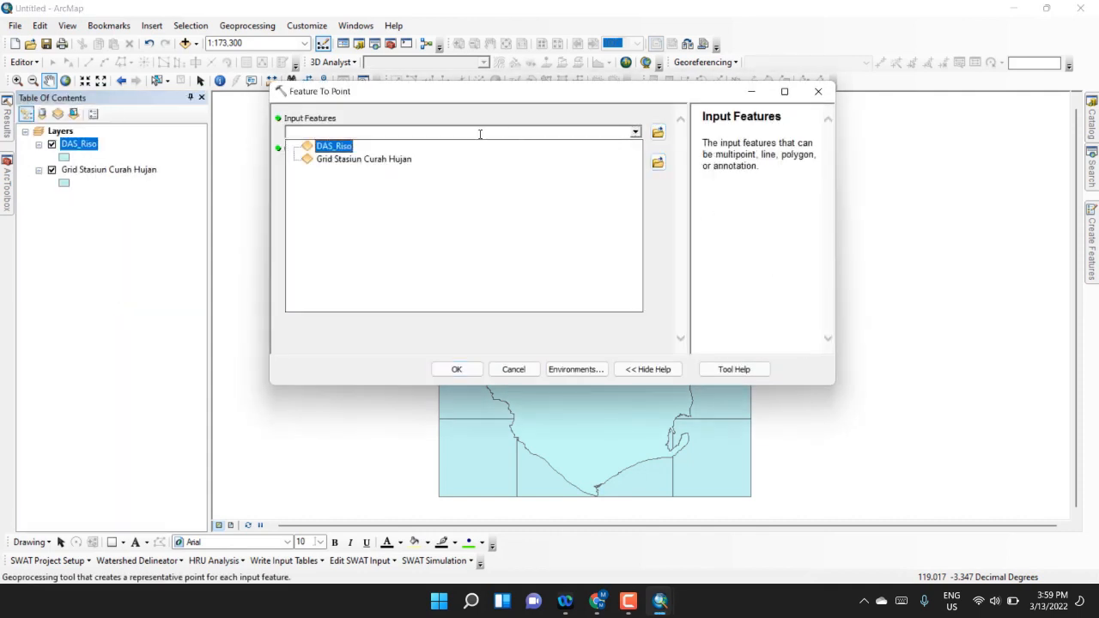
click(360, 161)
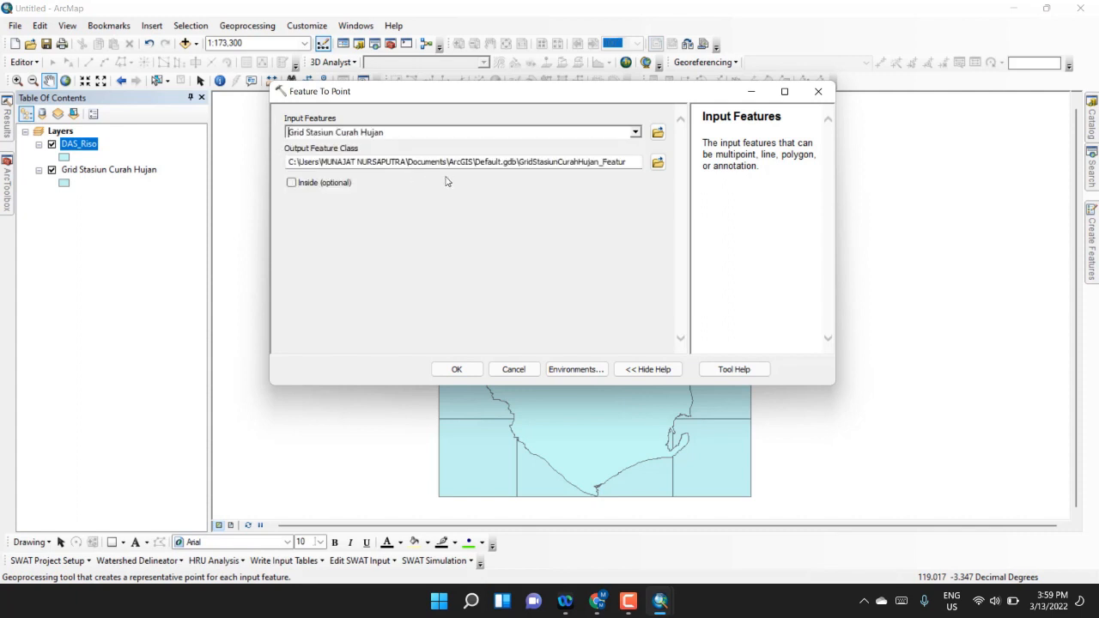
click(658, 164)
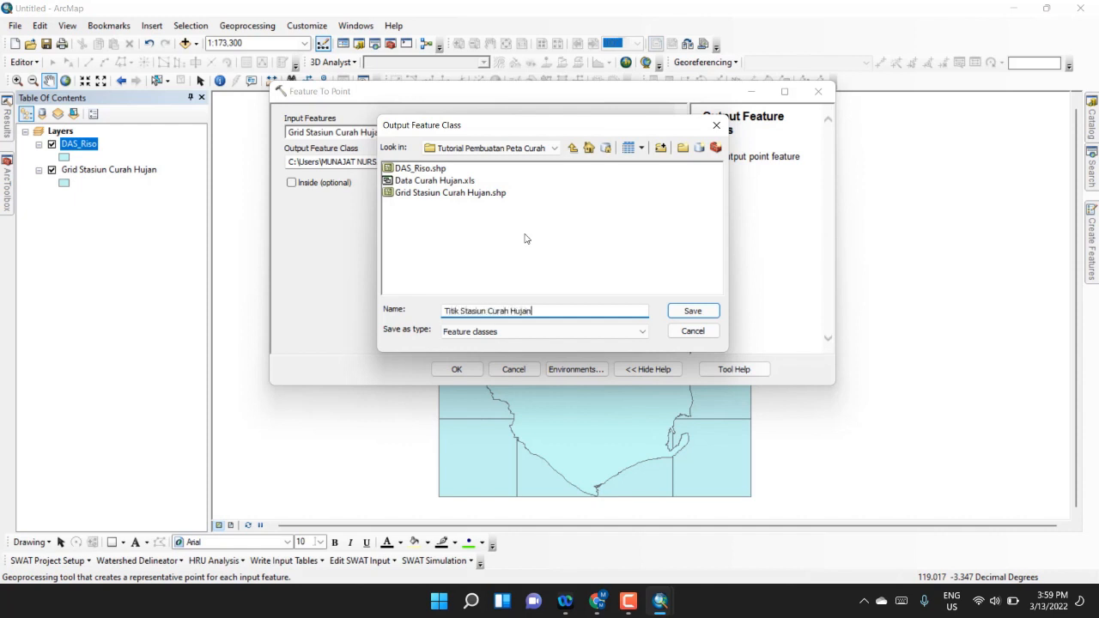
click(678, 311)
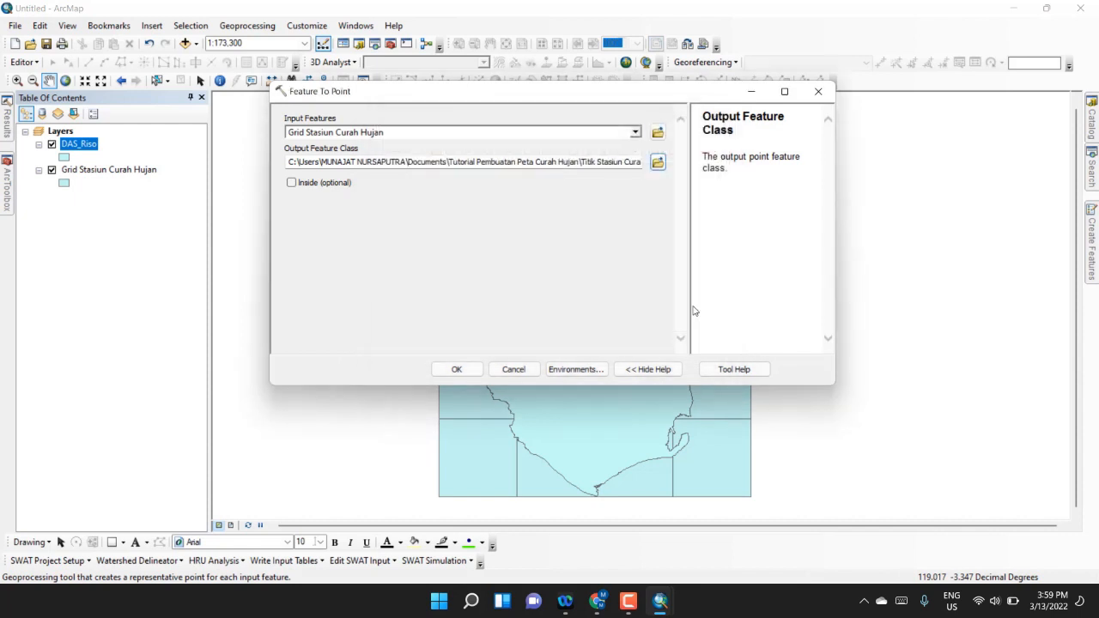
click(452, 369)
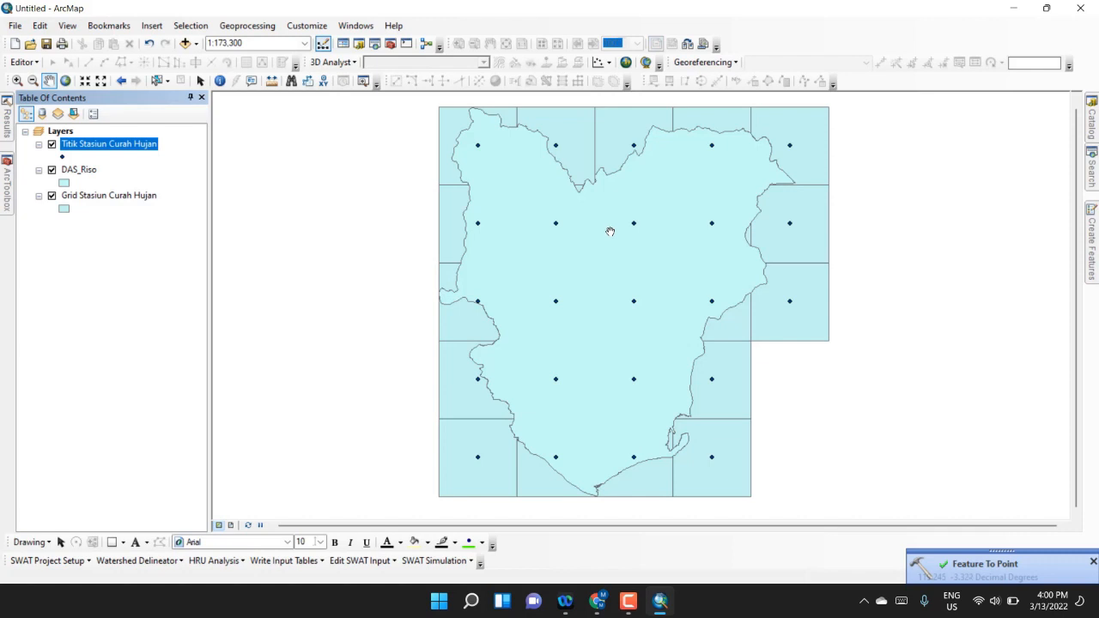
Open the attribute table of the Titik Stasiun Curah Hujan layer and highlight its PageName field
right_click(144, 146)
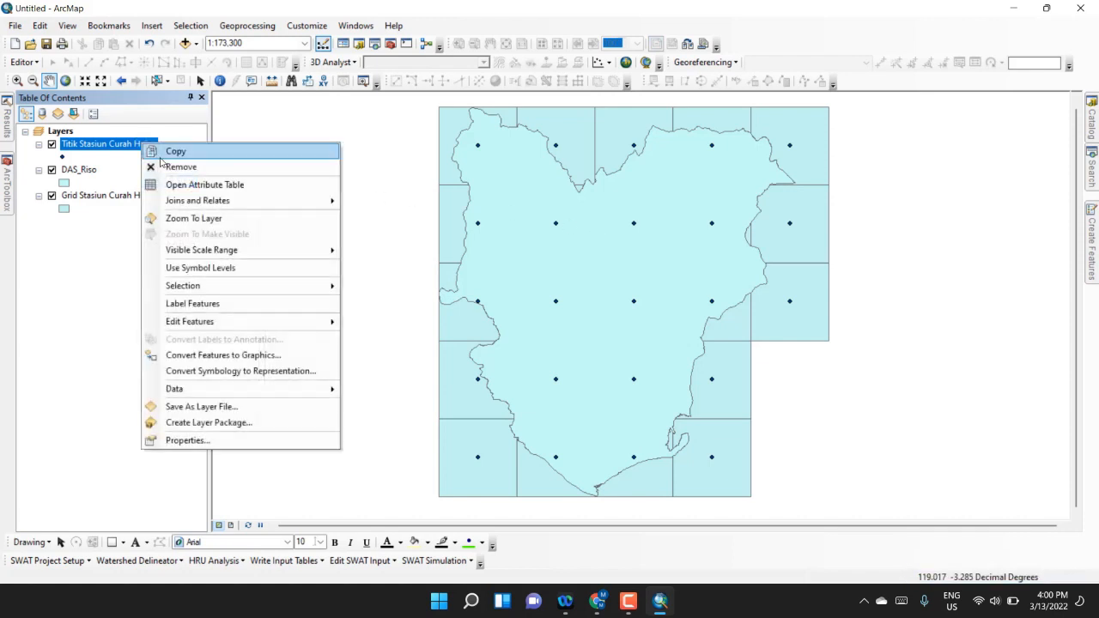
click(118, 156)
right_click(118, 142)
click(169, 182)
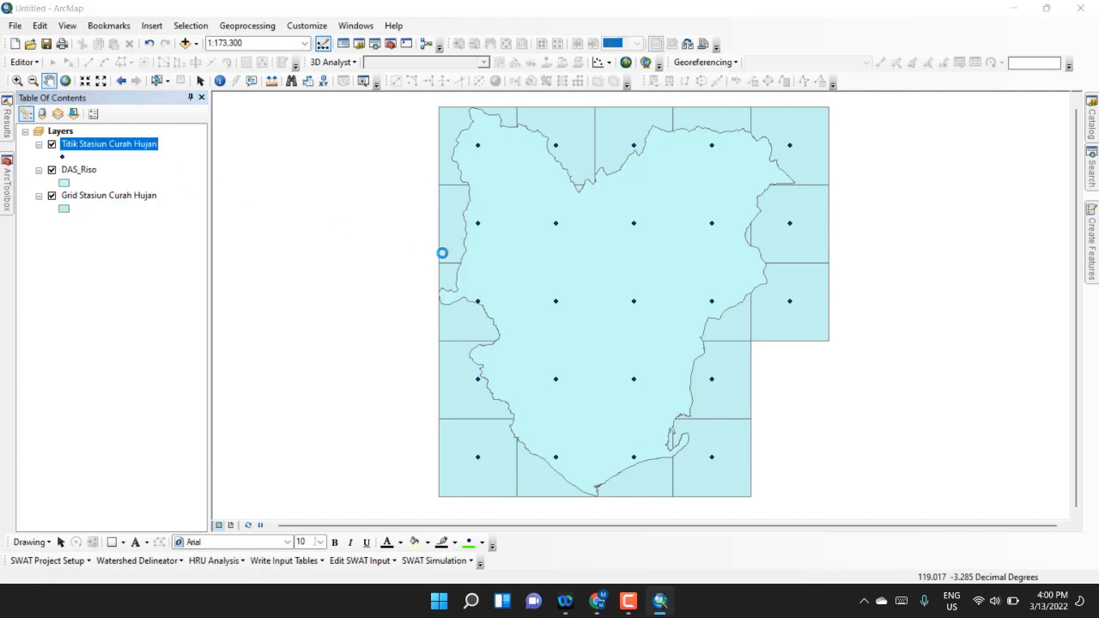
drag(505, 143, 487, 93)
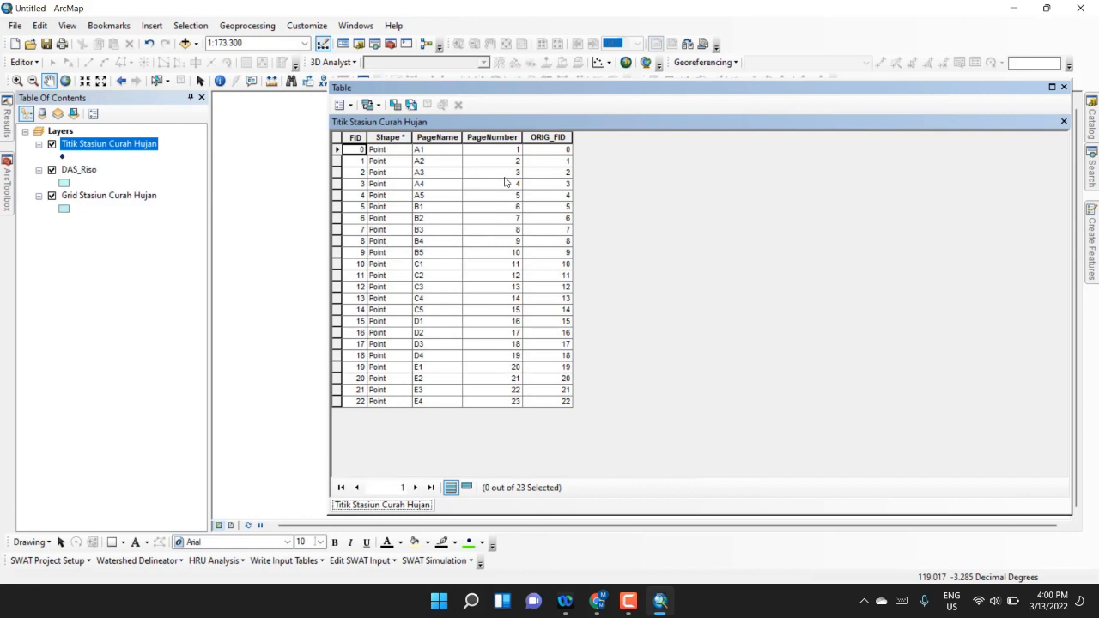
click(433, 137)
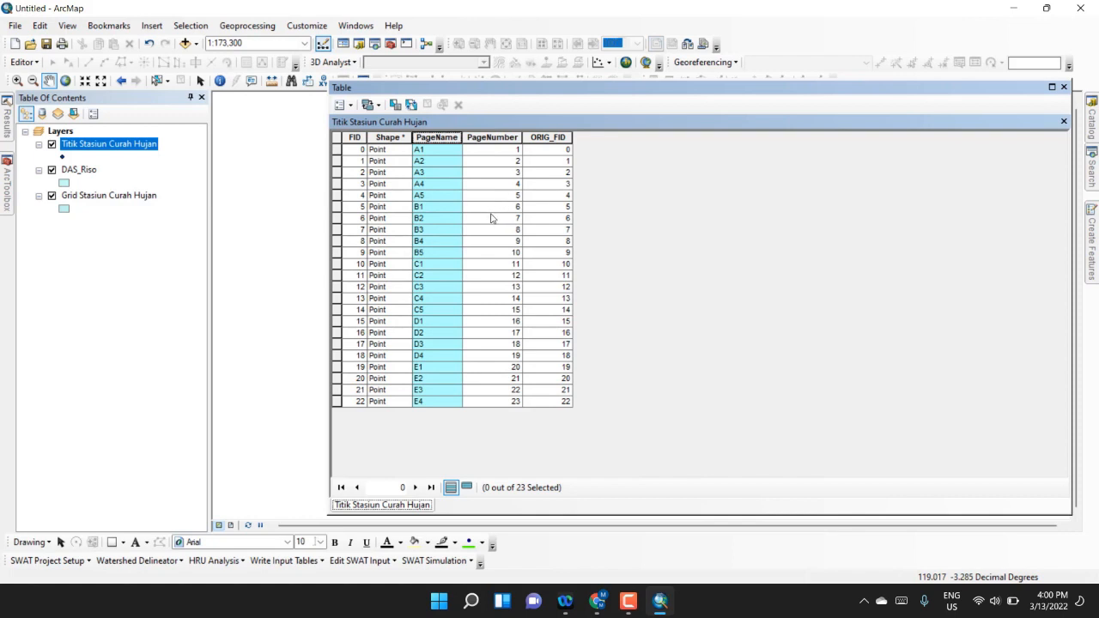
Delete the PageNumber and ORIG_FID fields from the Titik Stasiun Curah Hujan attribute table
click(489, 138)
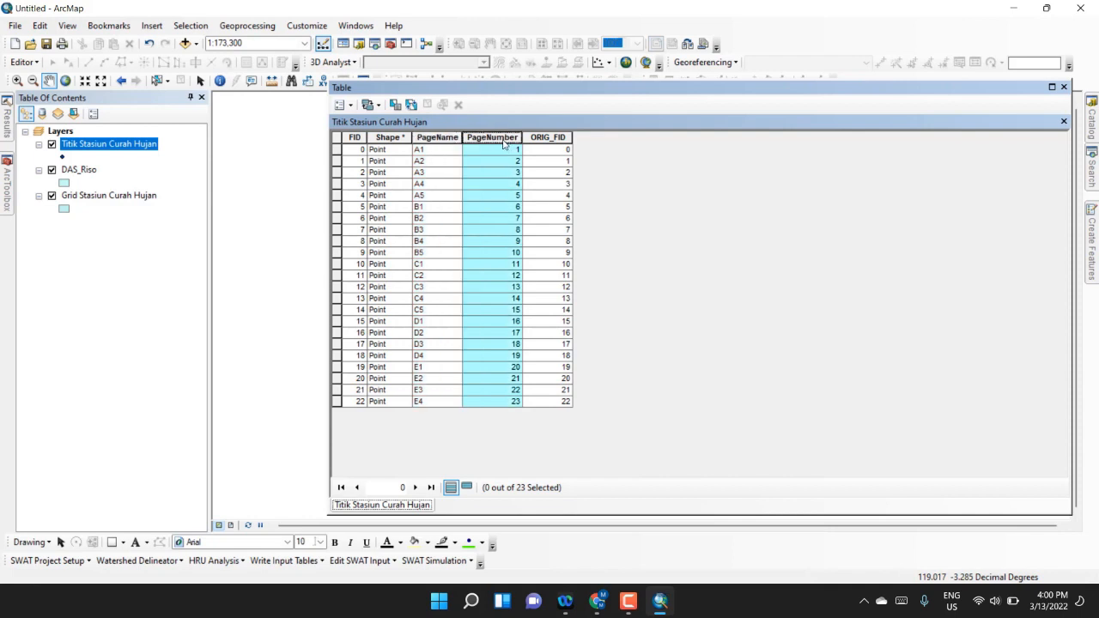
right_click(505, 139)
click(542, 294)
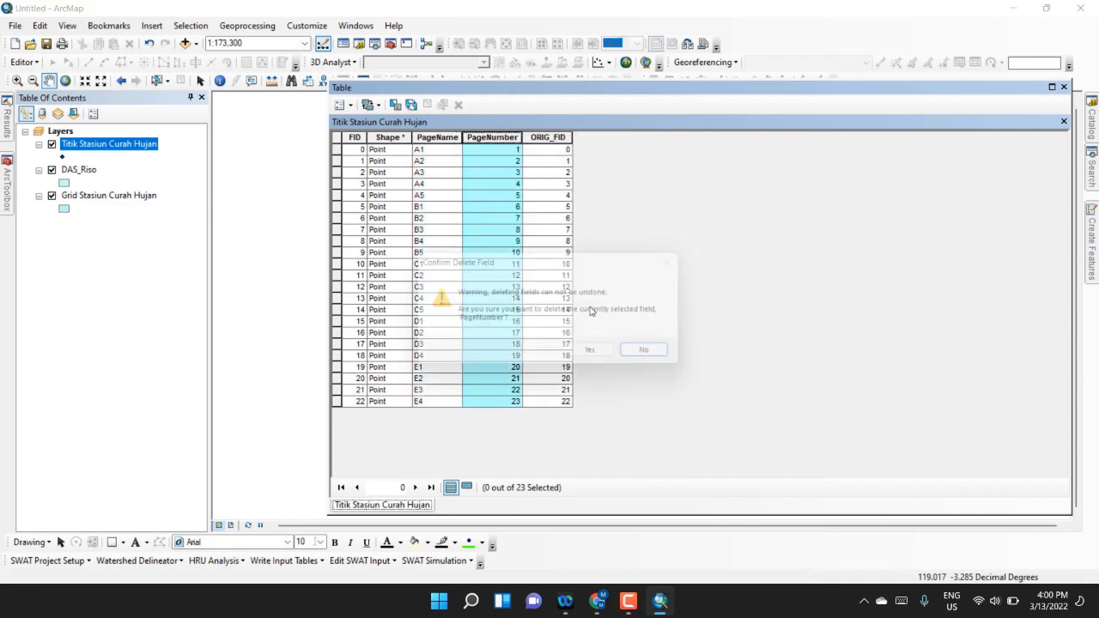
click(604, 355)
click(487, 138)
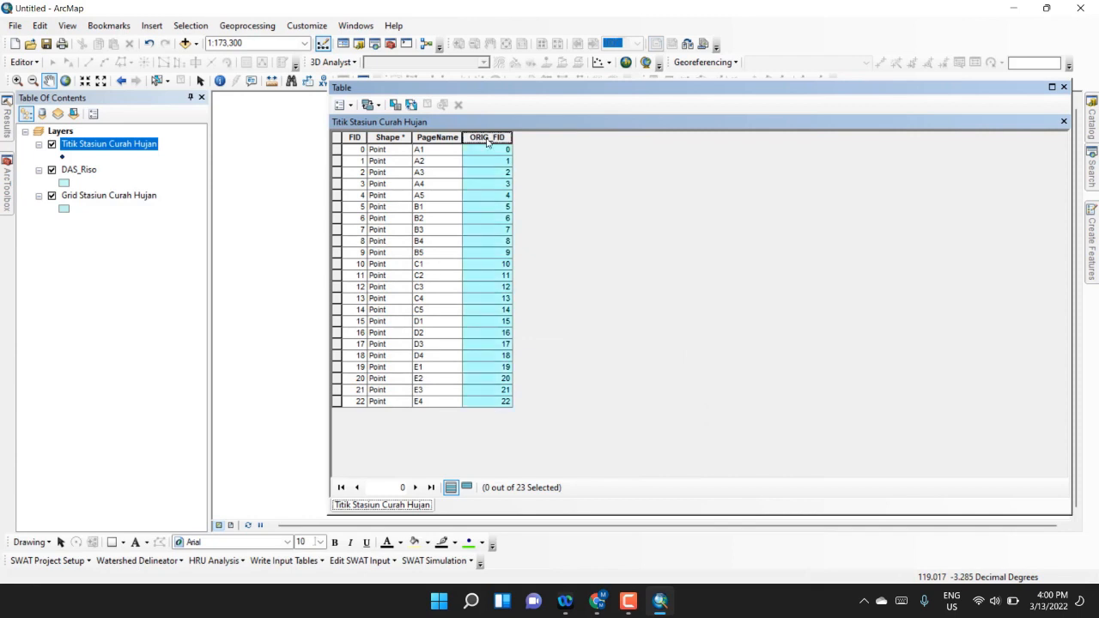
right_click(492, 141)
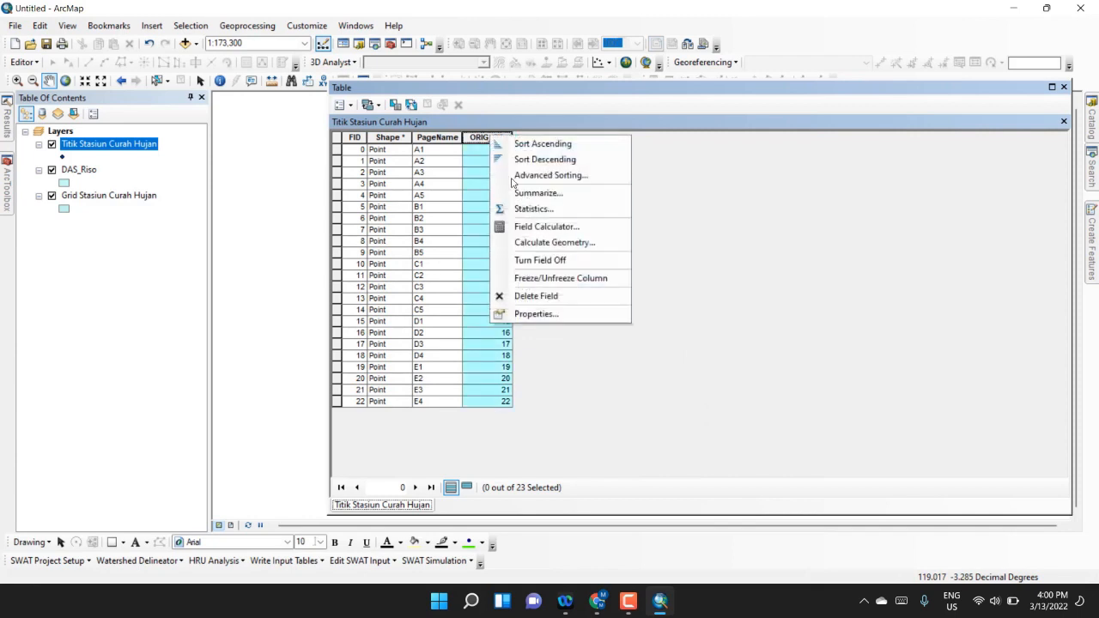
click(536, 294)
click(599, 357)
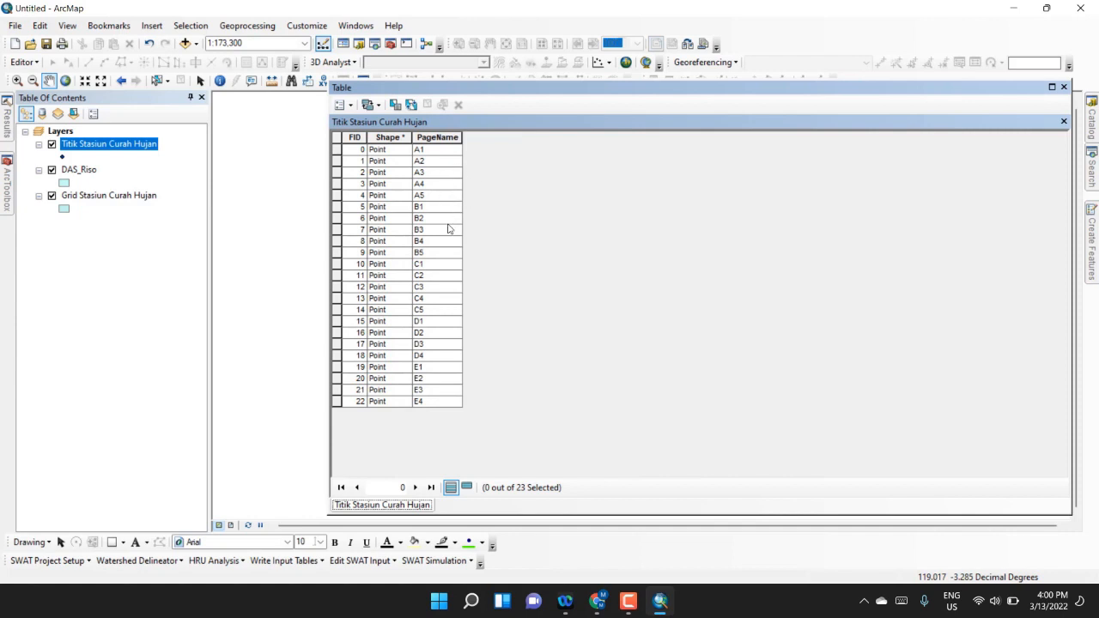
Switch to the POWER Data Access Viewer in the browser and examine the single-point form's temporal average options and latitude/longitude inputs
click(599, 601)
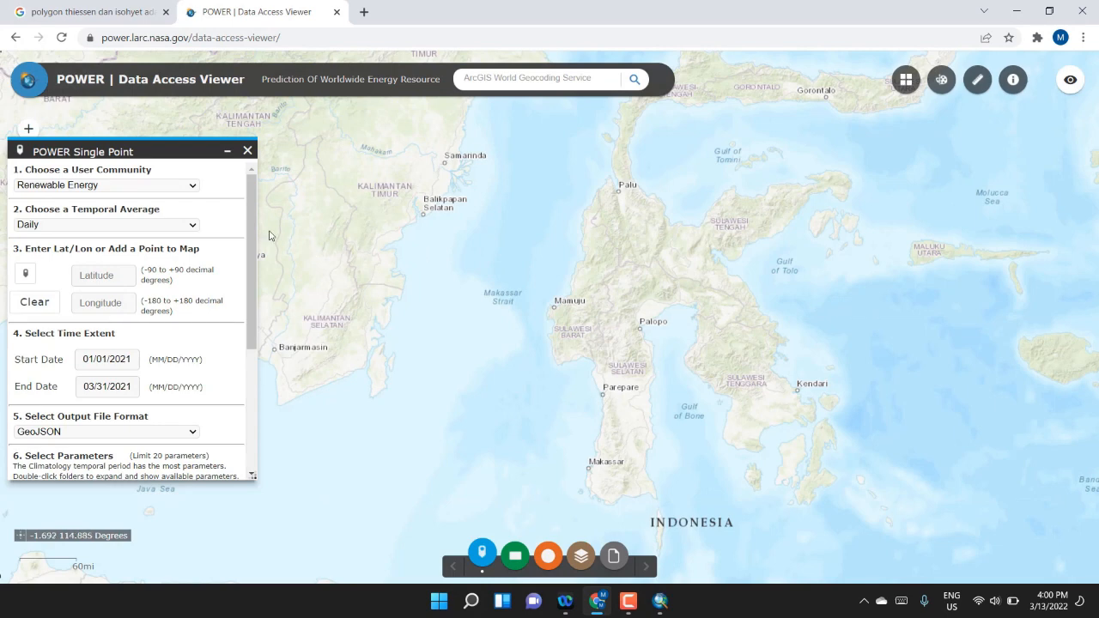
drag(251, 210, 247, 260)
scroll(192, 238, up, 1)
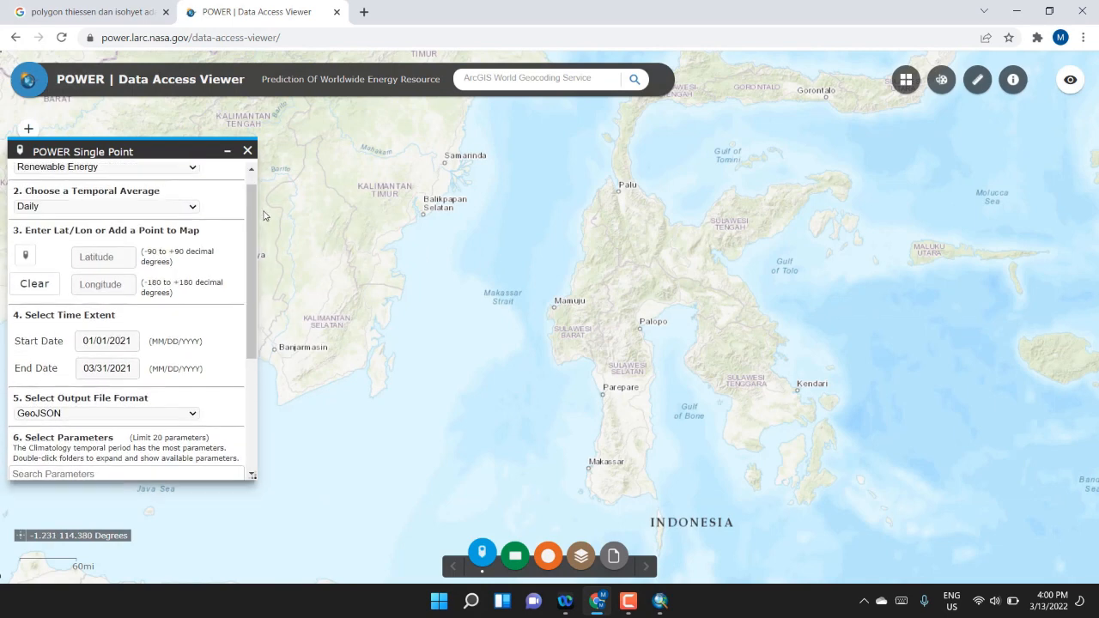
click(147, 206)
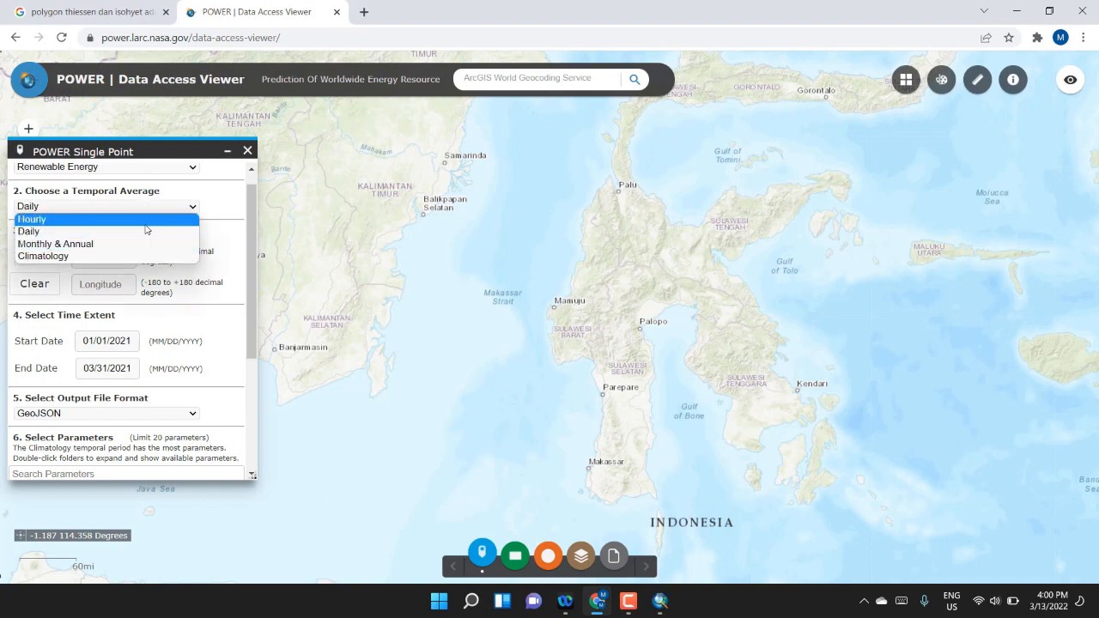
click(224, 218)
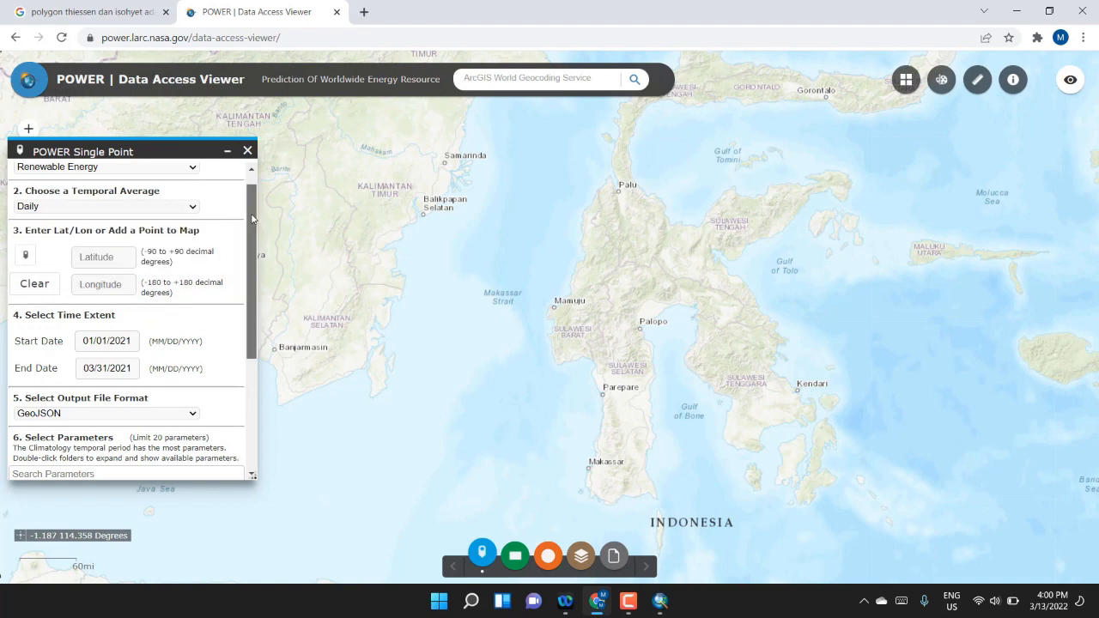
scroll(257, 225, up, 1)
scroll(247, 220, down, 1)
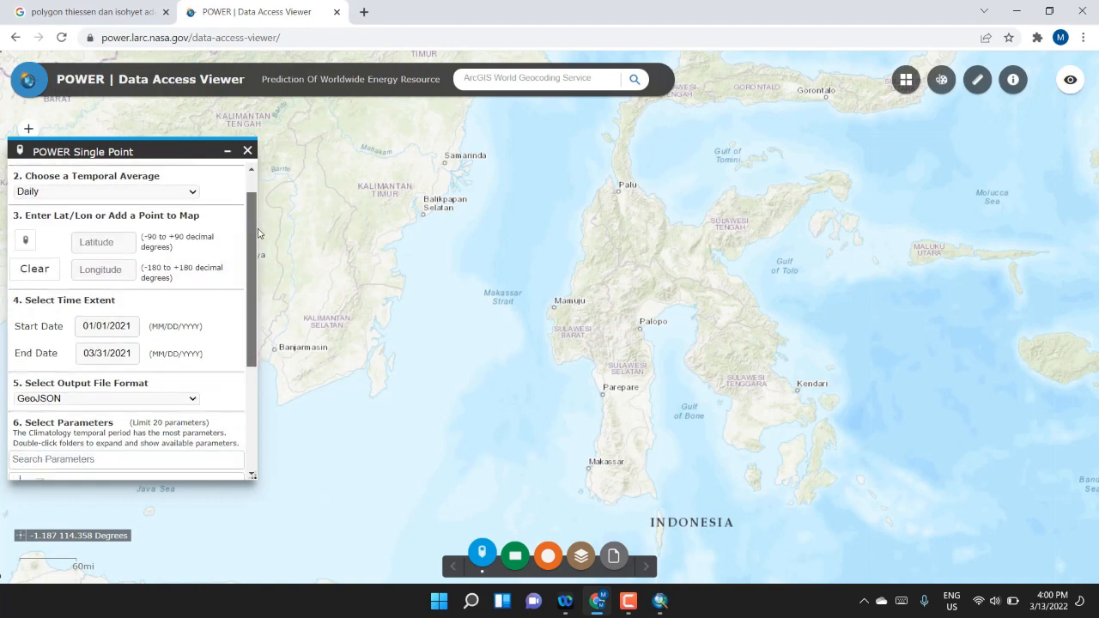
click(127, 237)
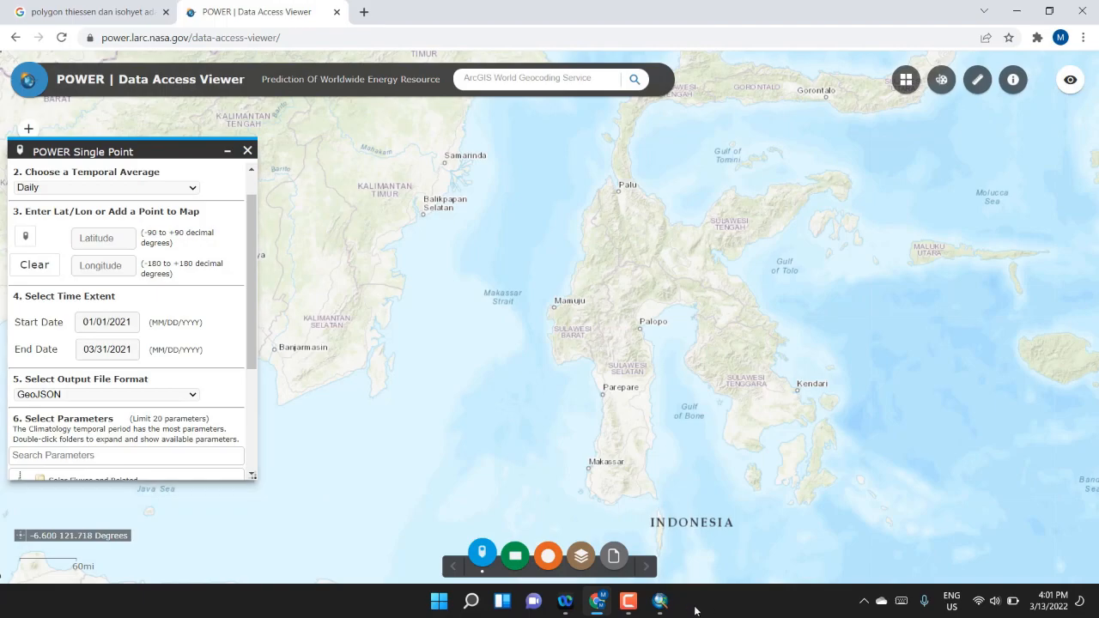
Return to ArcMap and add a field named X of type Double to the Titik Stasiun Curah Hujan attribute table
click(659, 601)
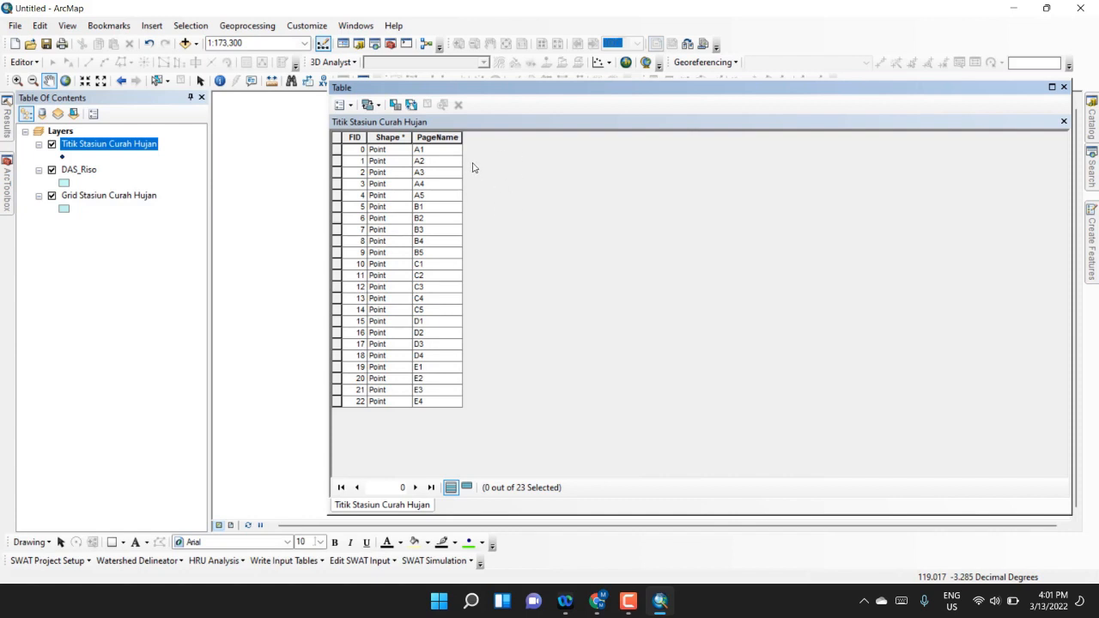
click(342, 105)
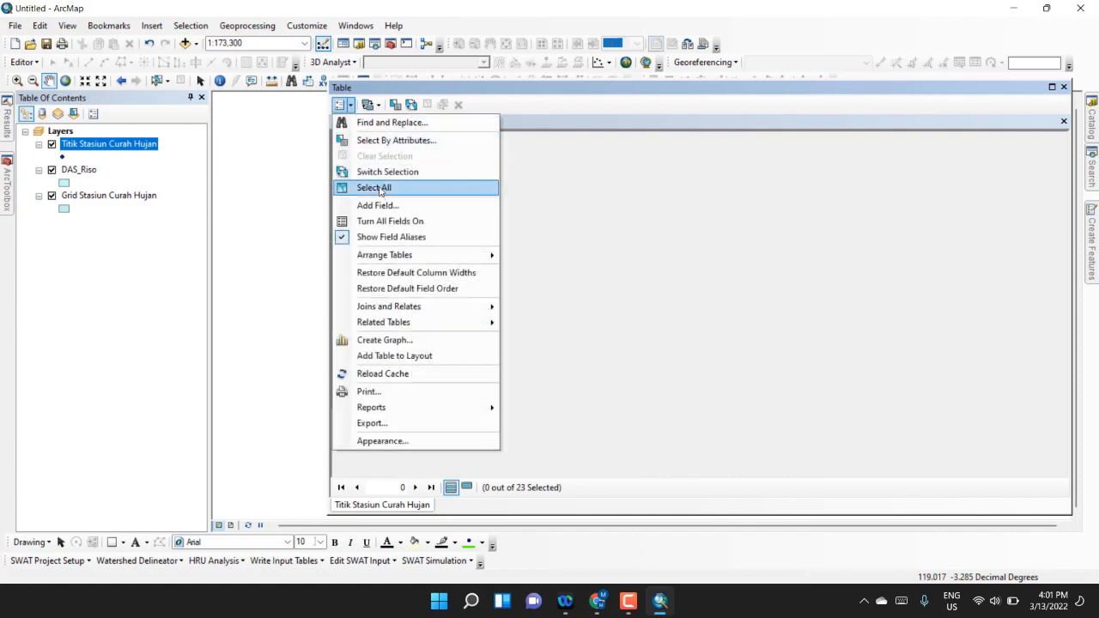
click(376, 206)
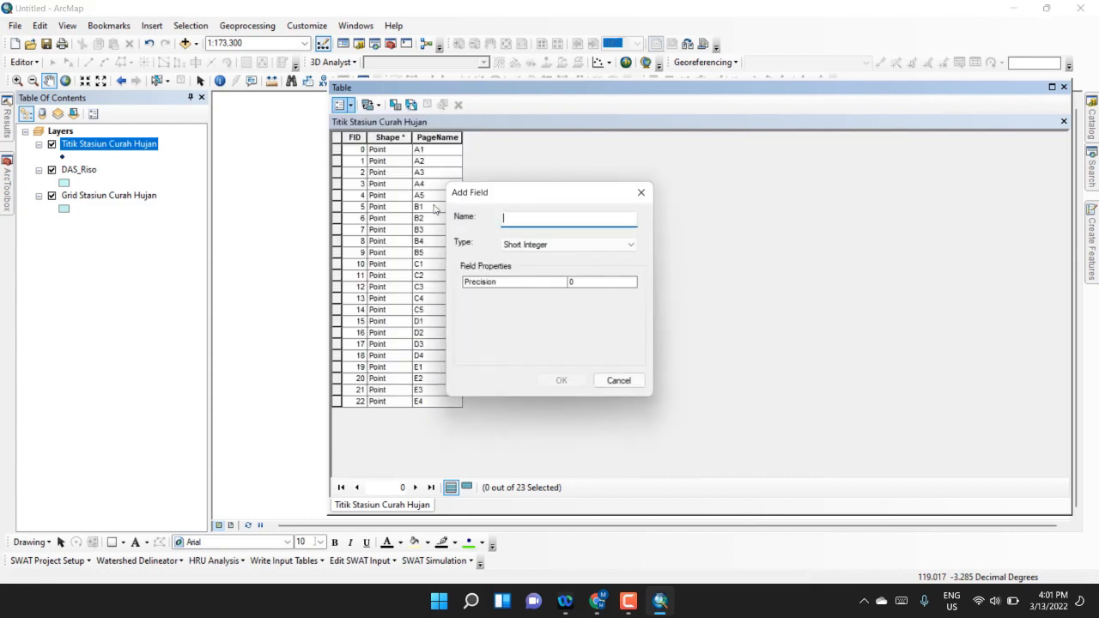
text(X)
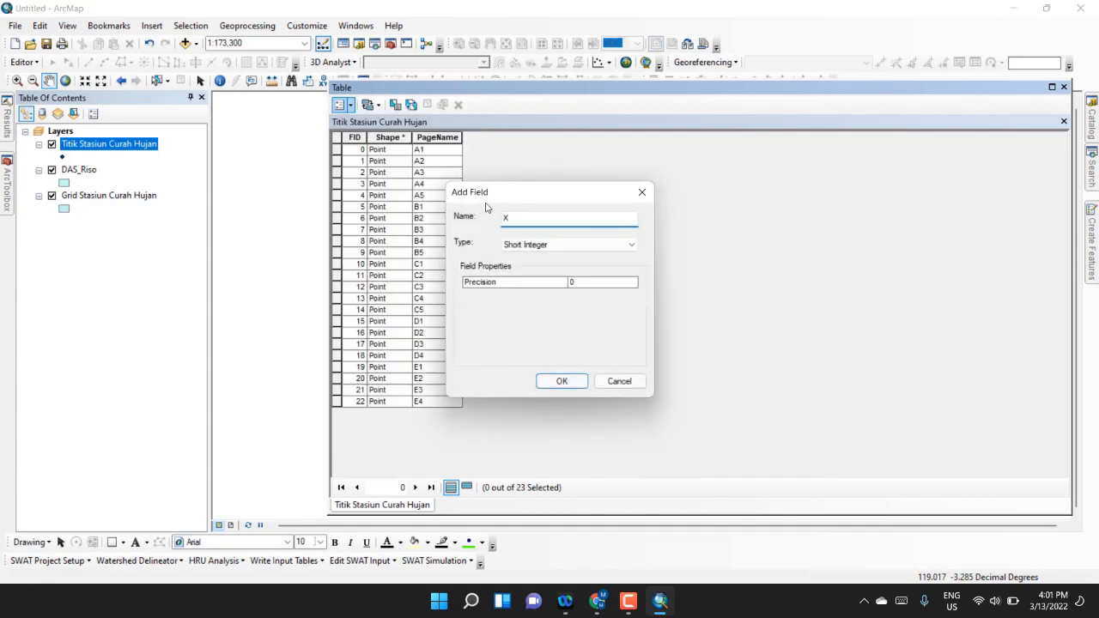
click(534, 245)
click(534, 285)
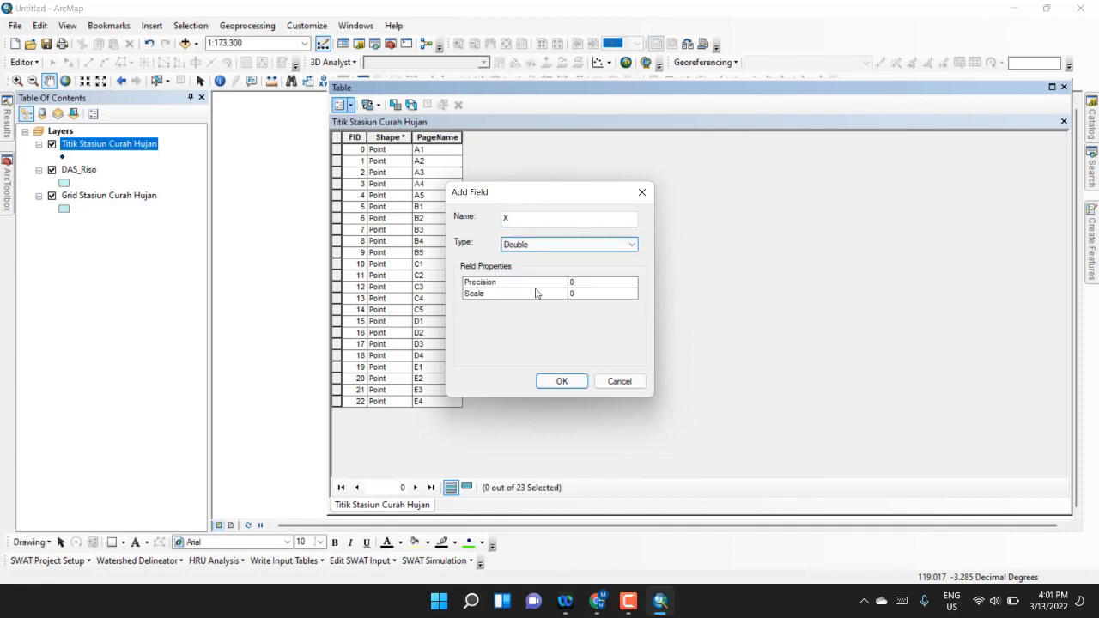
click(561, 381)
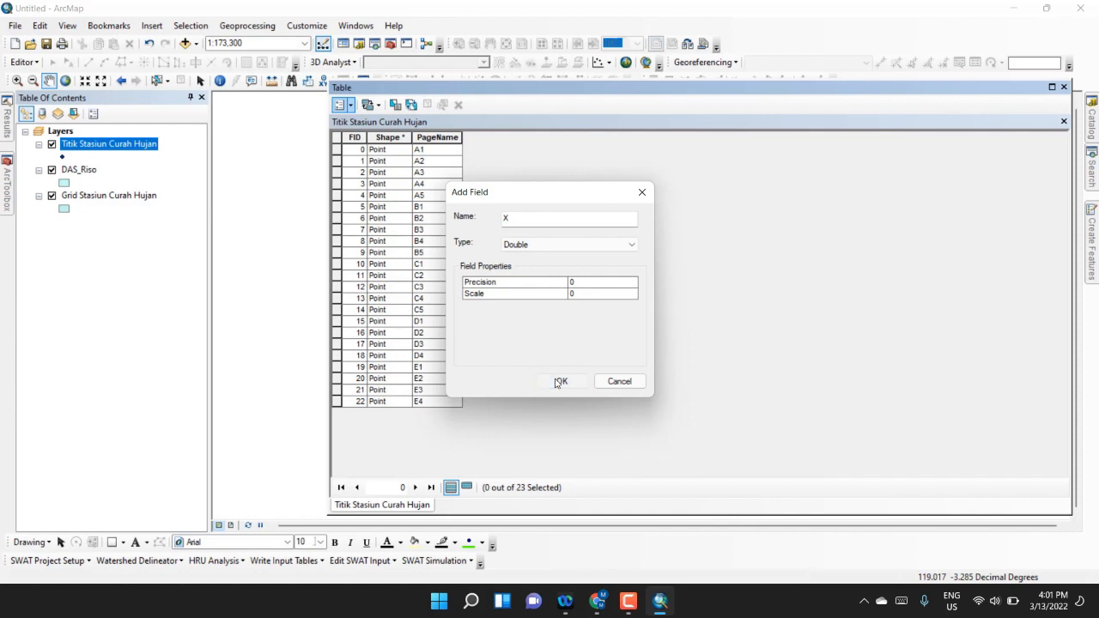
Add a field named Y of type Double to the station points' attribute table
click(352, 105)
click(395, 204)
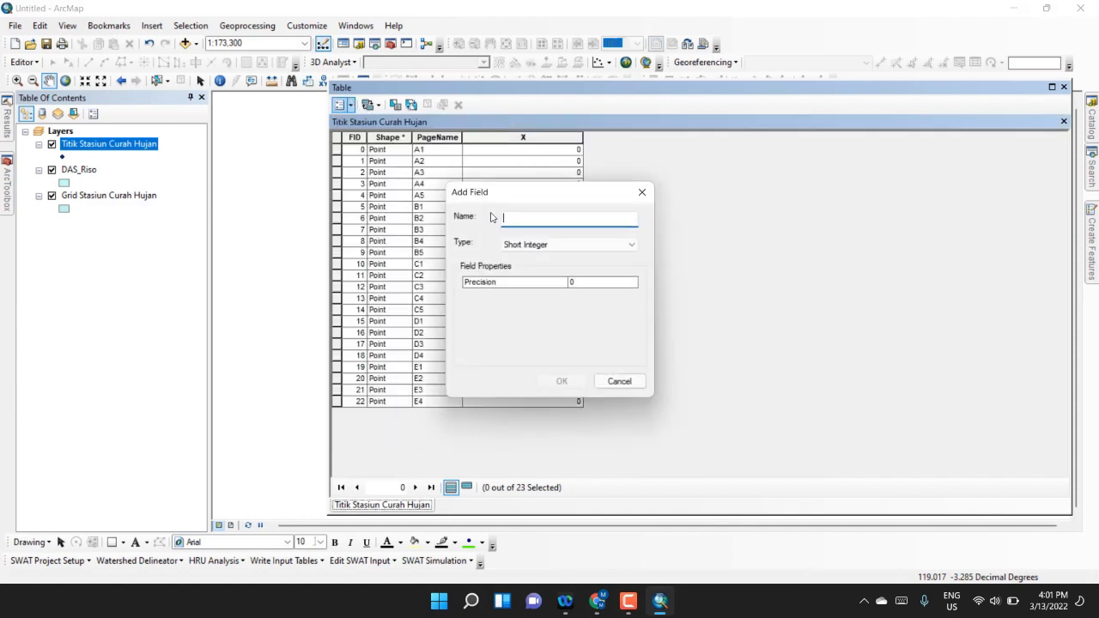
text(Y)
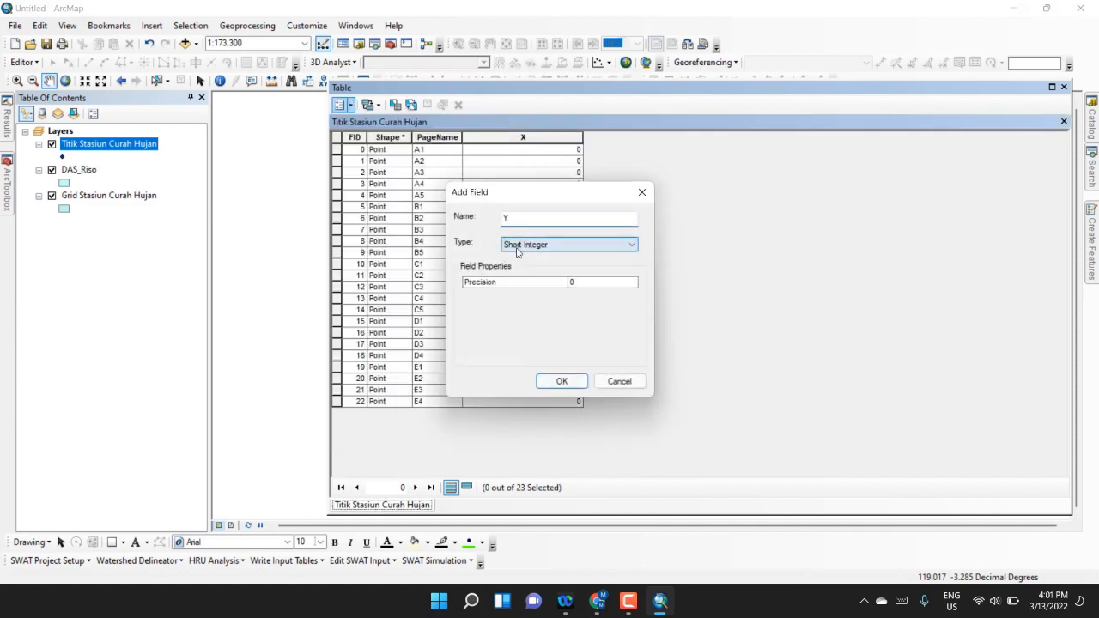
click(519, 245)
click(524, 282)
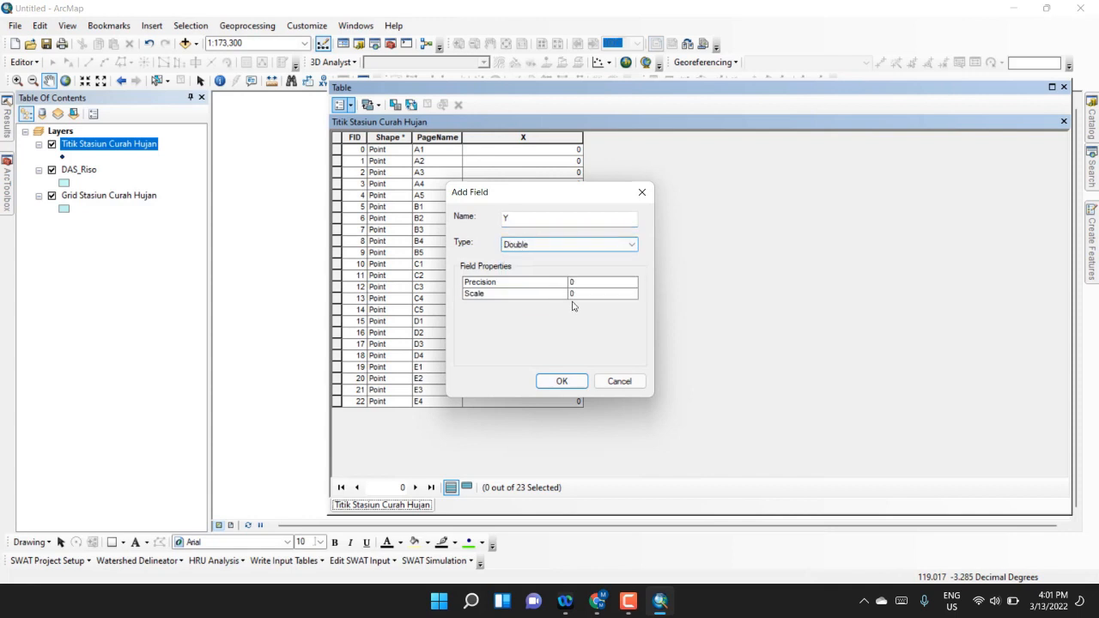
click(564, 380)
Calculate the X field's geometry as X Coordinate of Point in decimal degrees, using the data source's WGS 1984 coordinate system
right_click(532, 139)
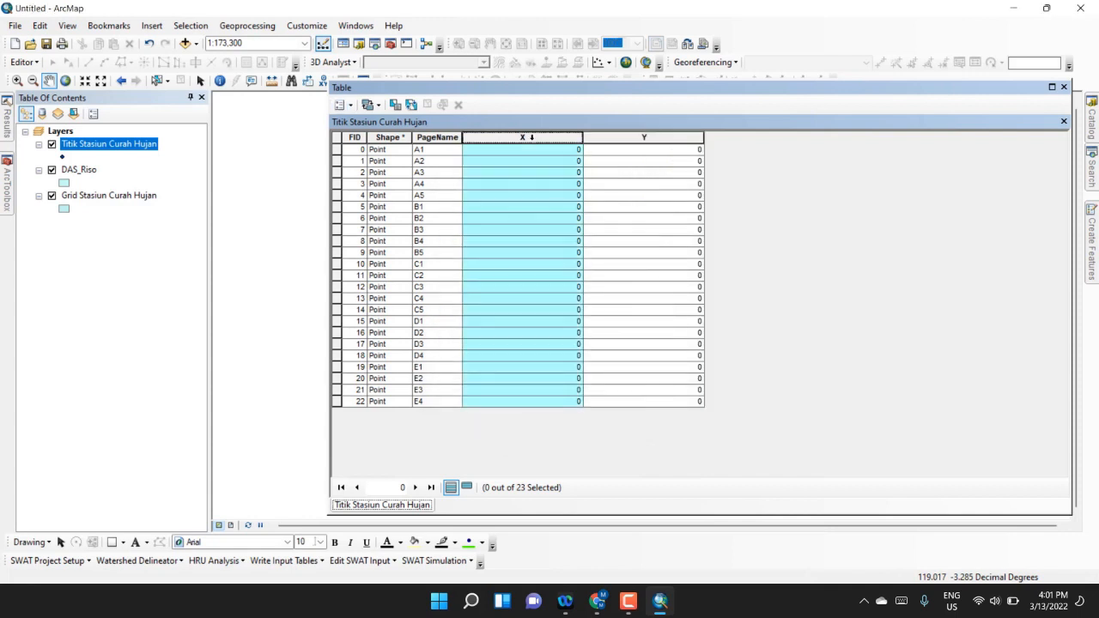
right_click(508, 134)
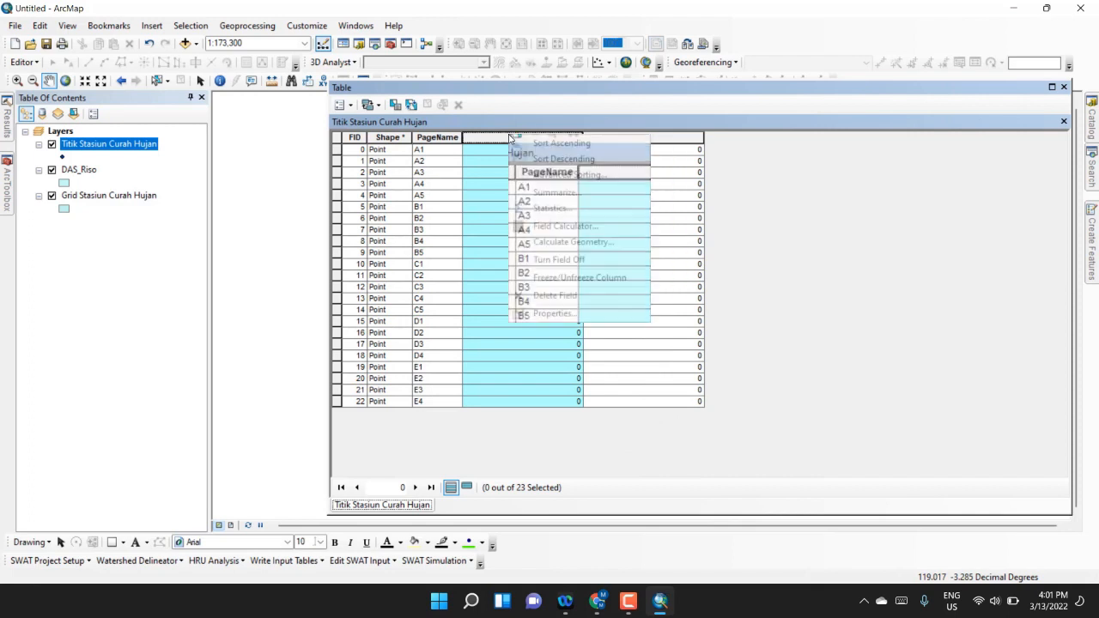
click(538, 242)
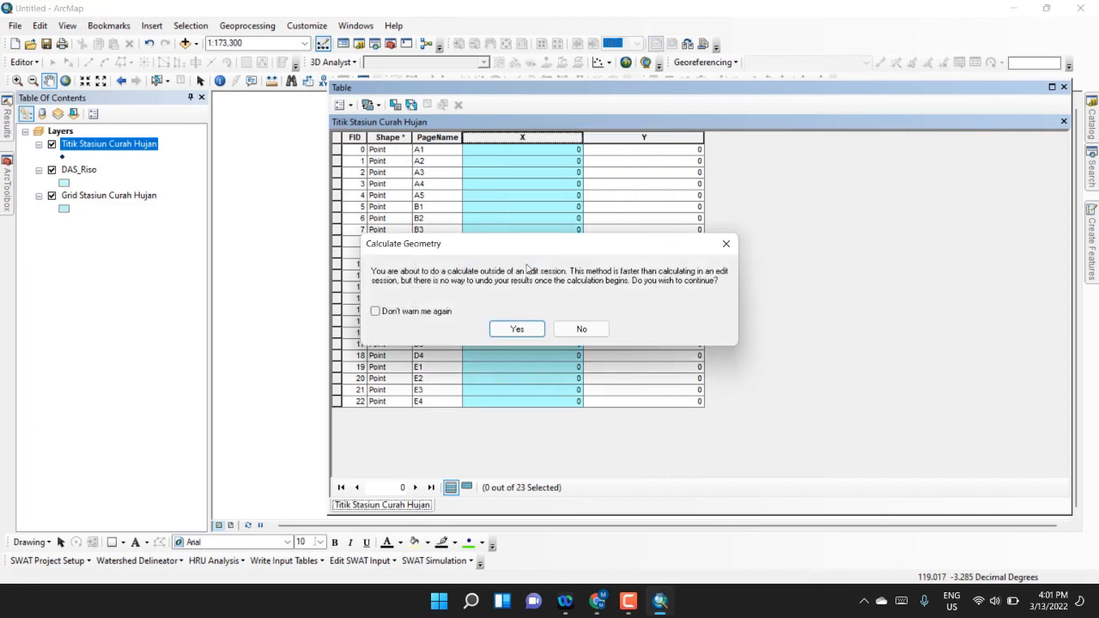
click(516, 331)
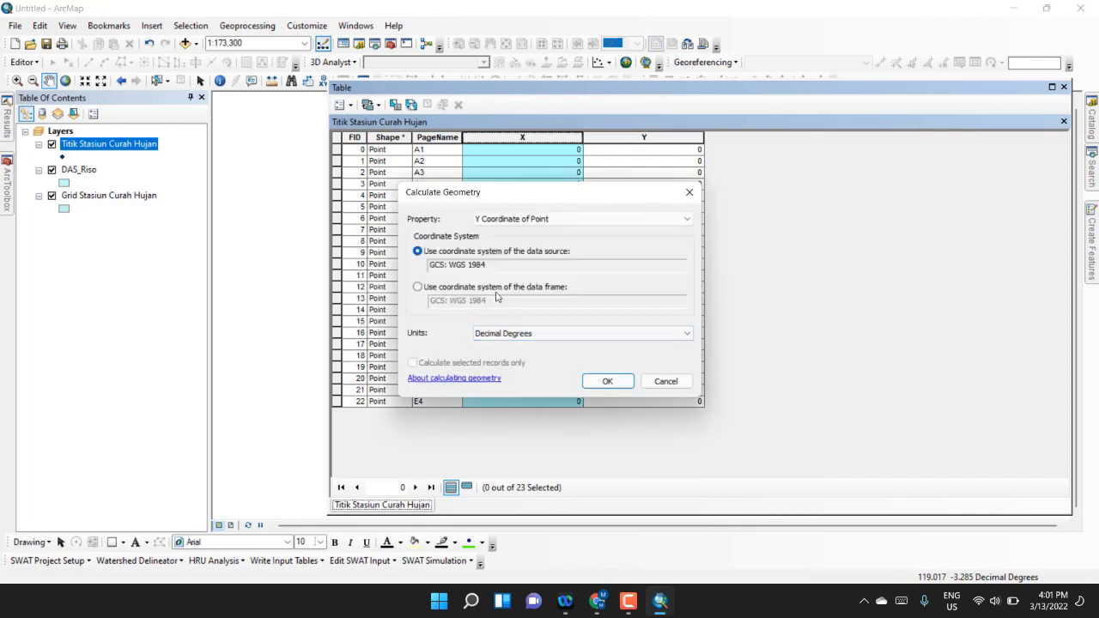
click(501, 220)
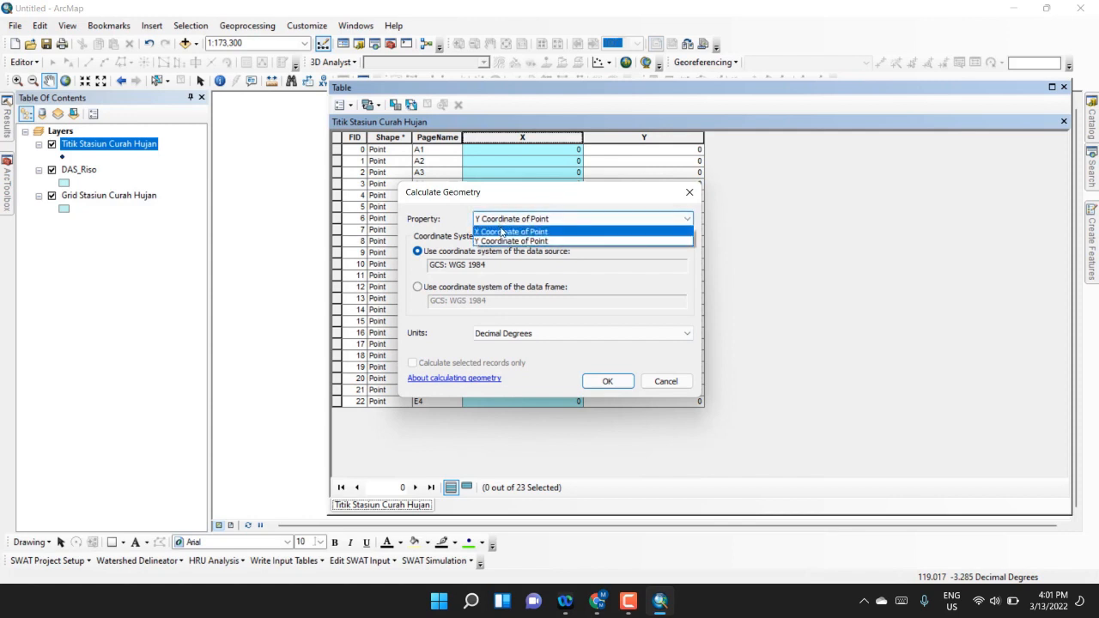
click(503, 233)
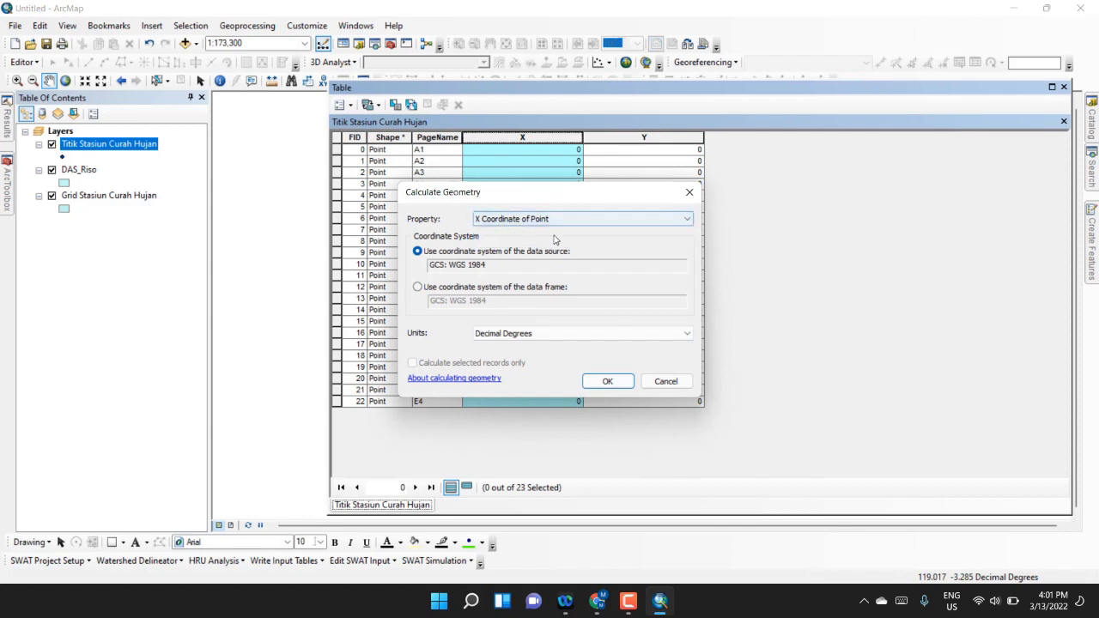
click(608, 381)
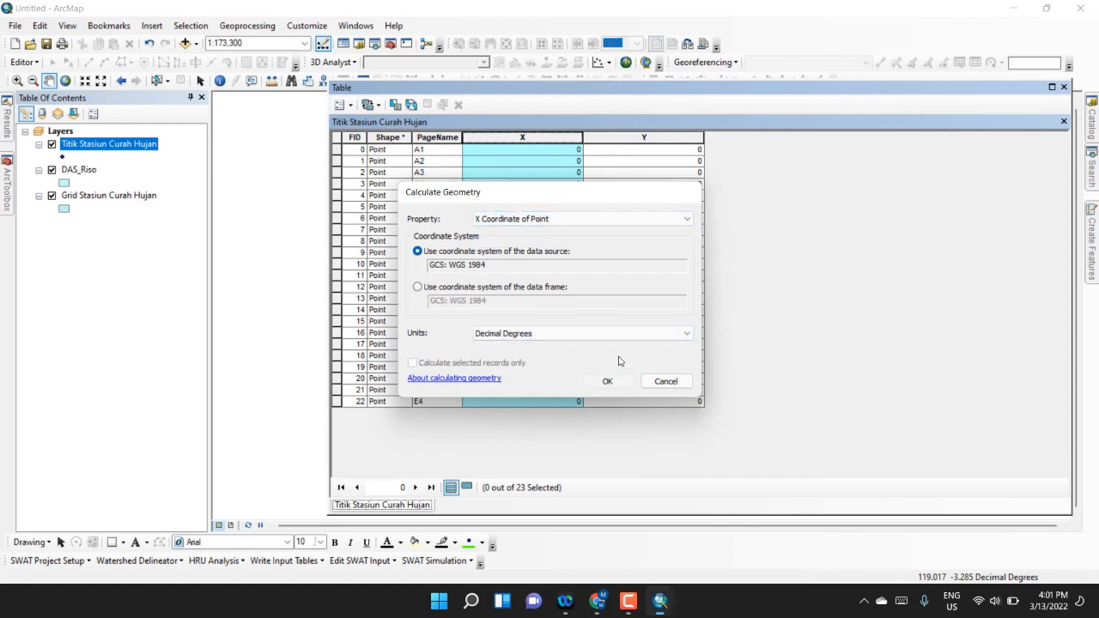
click(525, 327)
Calculate the Y field's geometry as Y Coordinate of Point in decimal degrees, using the data source's WGS 1984 coordinate system
click(609, 138)
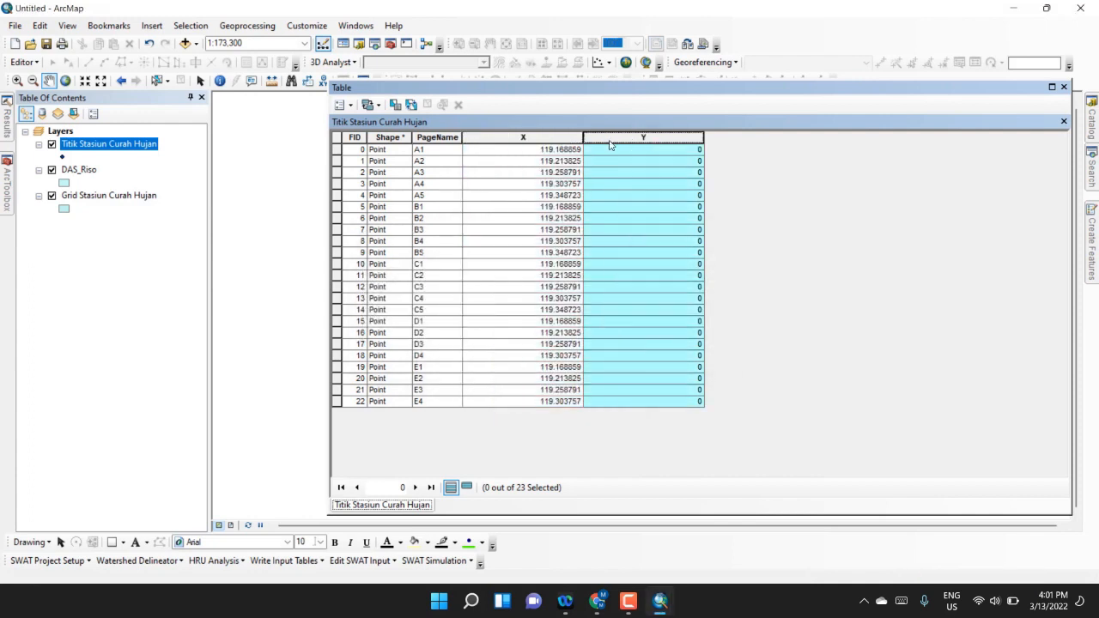
right_click(633, 146)
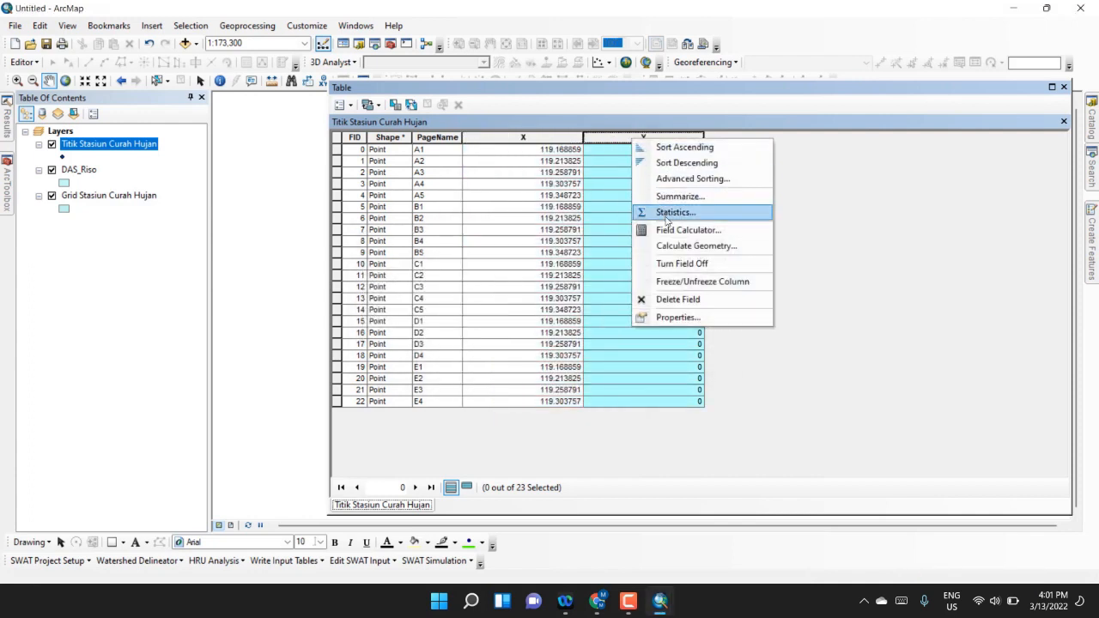
click(667, 247)
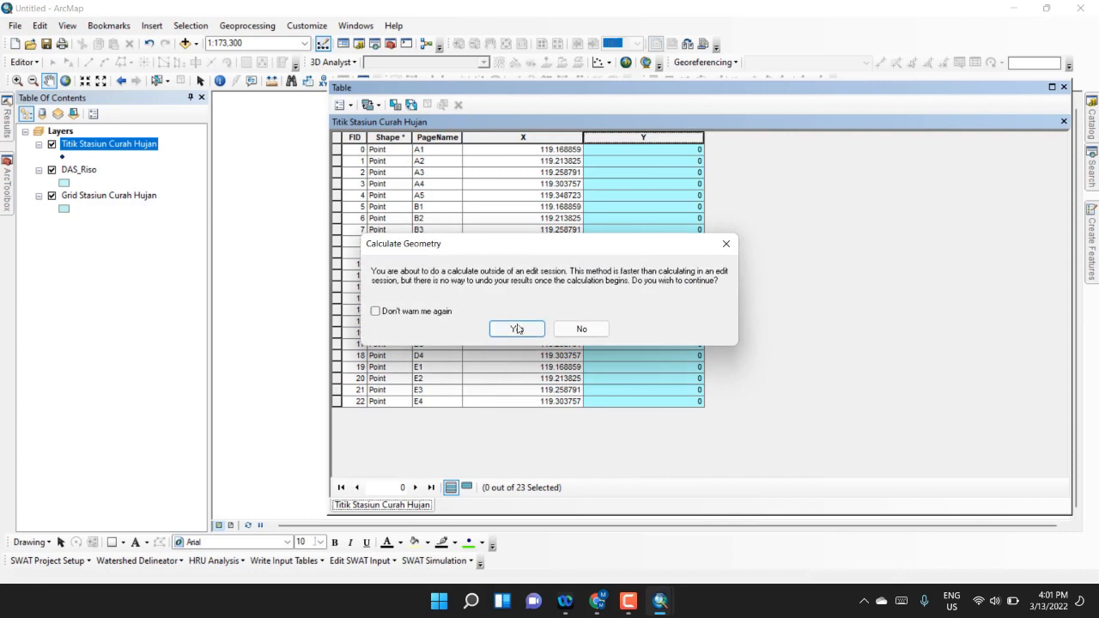
click(518, 329)
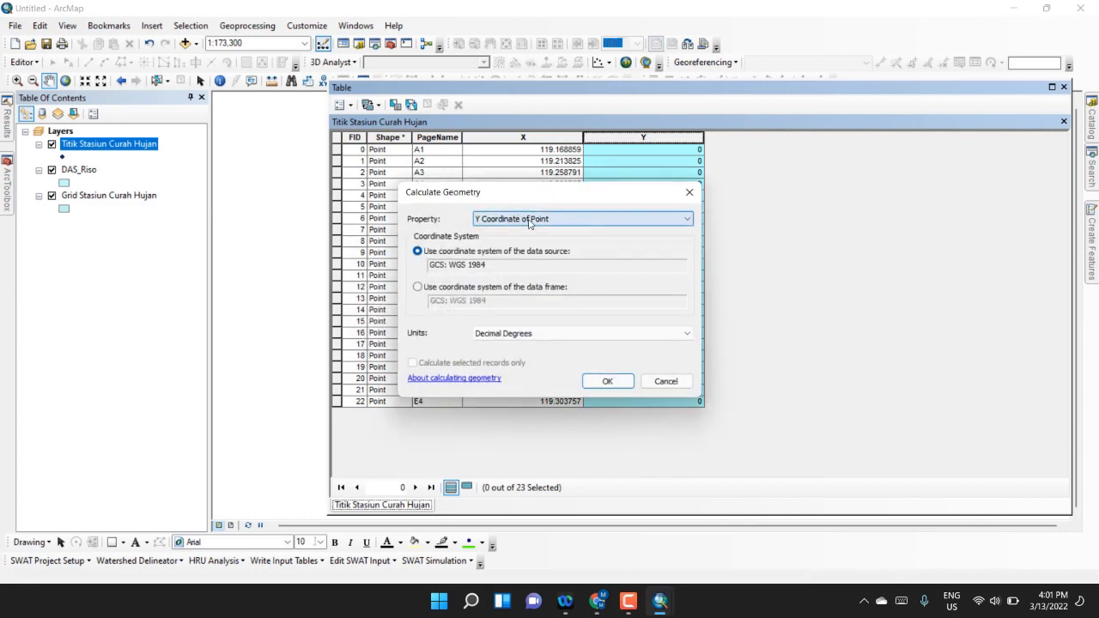
click(608, 383)
click(518, 329)
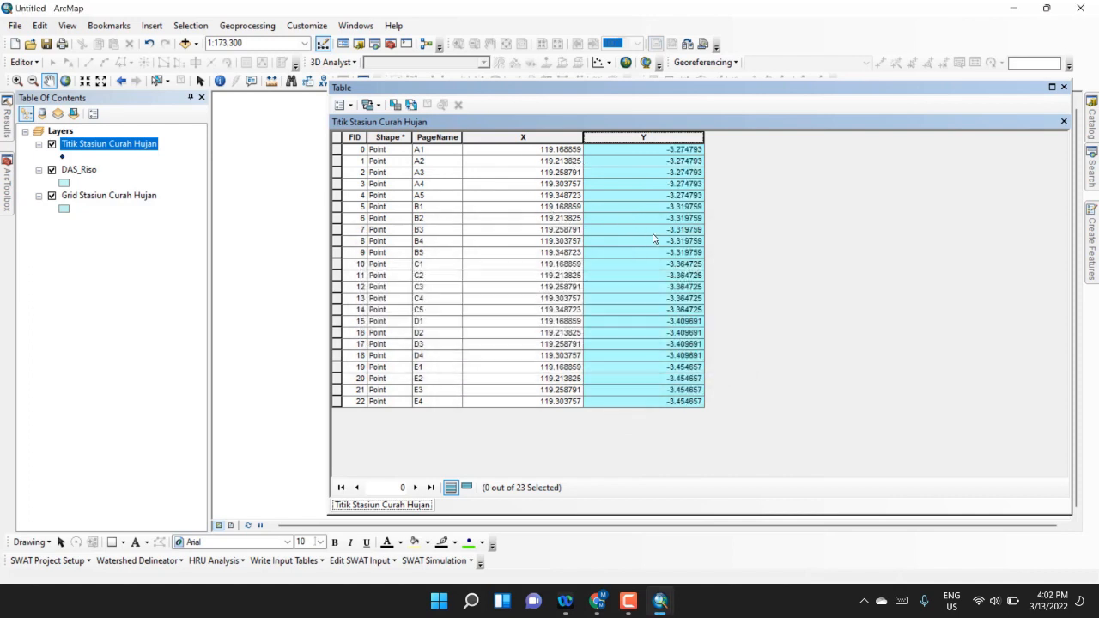
drag(617, 95, 565, 142)
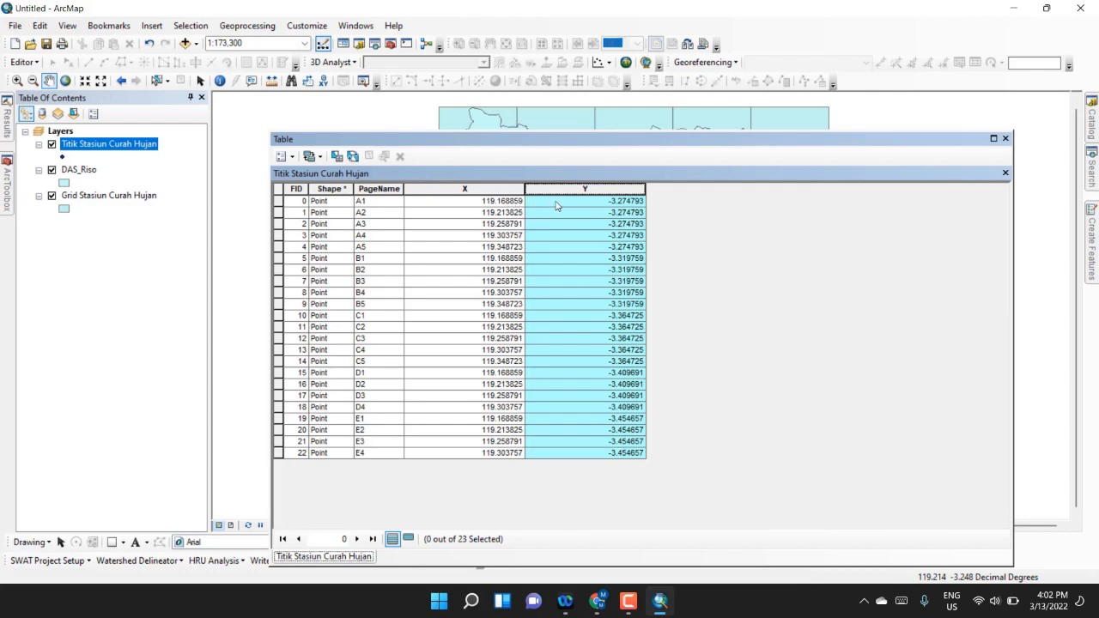
Switch to the POWER Data Access Viewer and set the single-point user community to Agroclimatology with a Daily temporal average
click(595, 603)
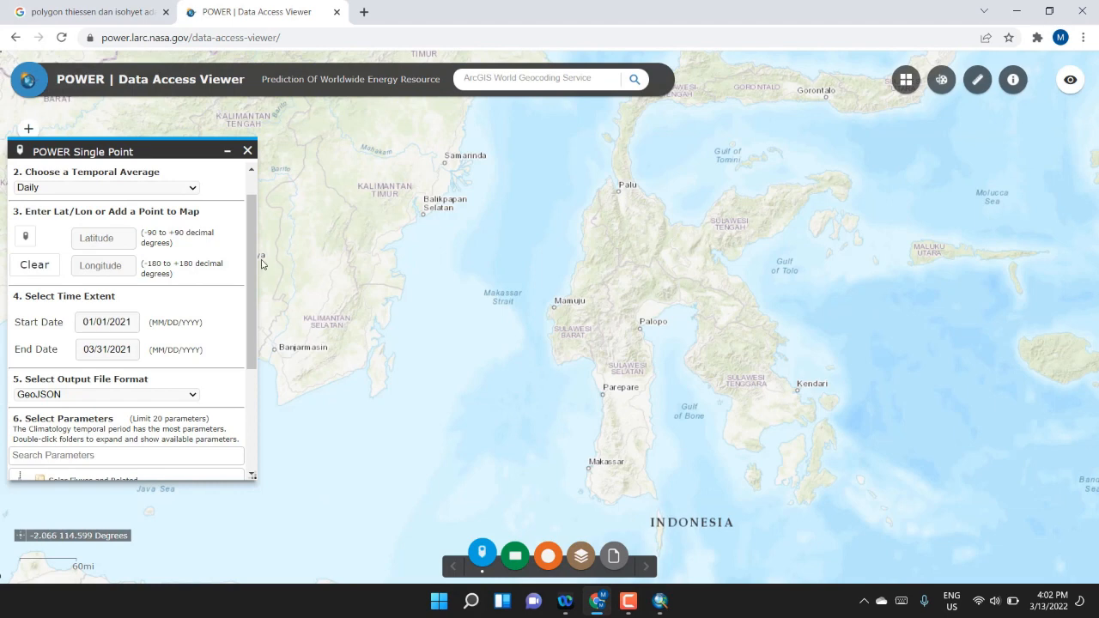
scroll(258, 244, up, 2)
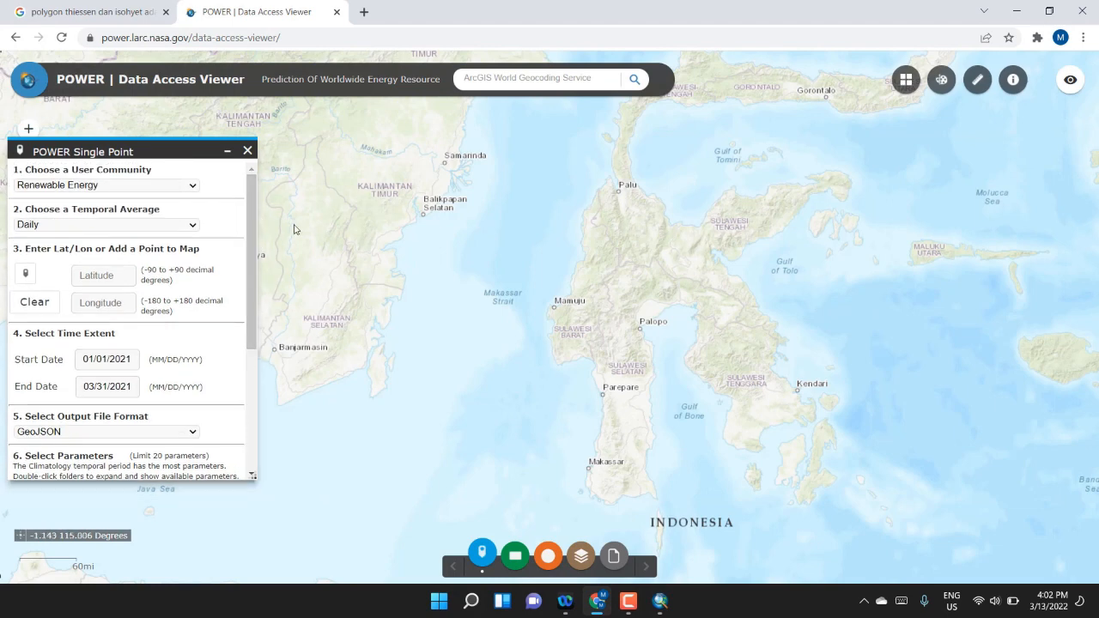
click(159, 185)
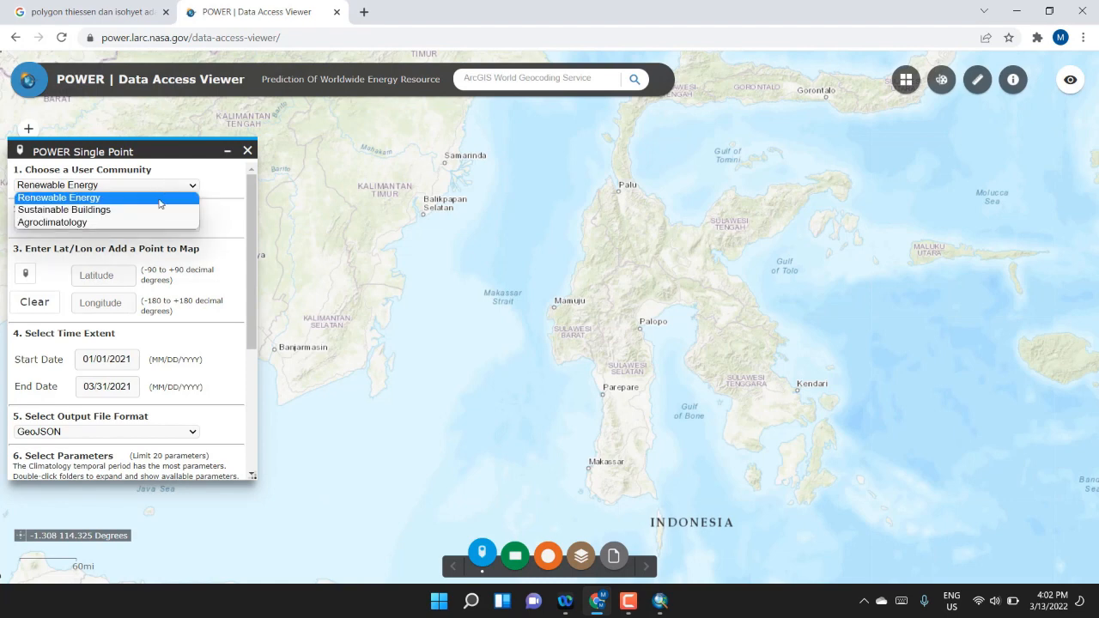
click(154, 220)
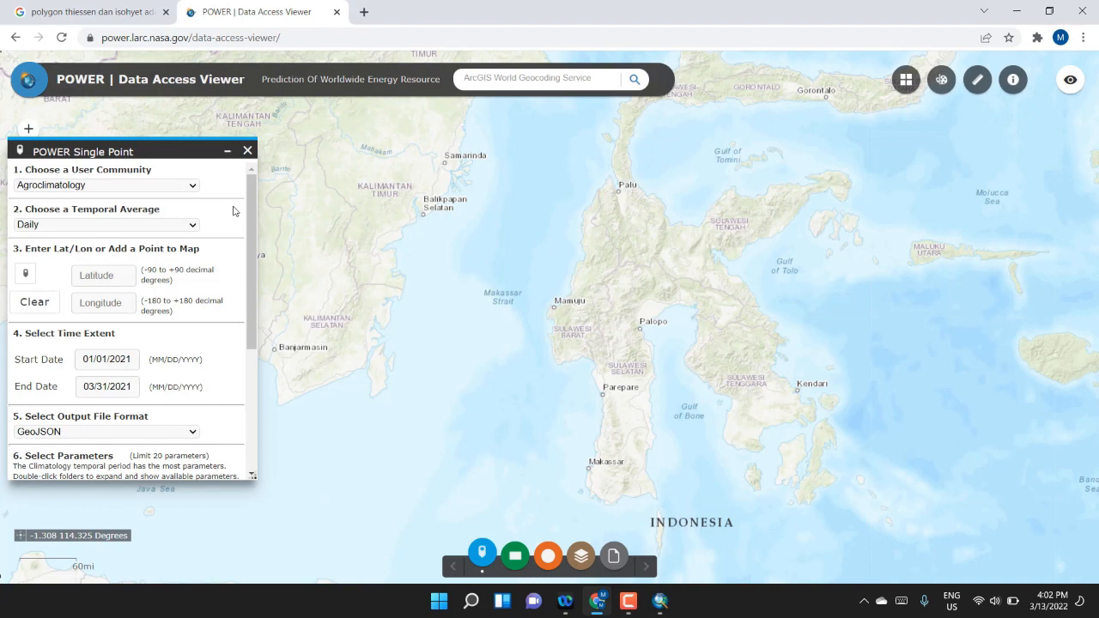
click(136, 224)
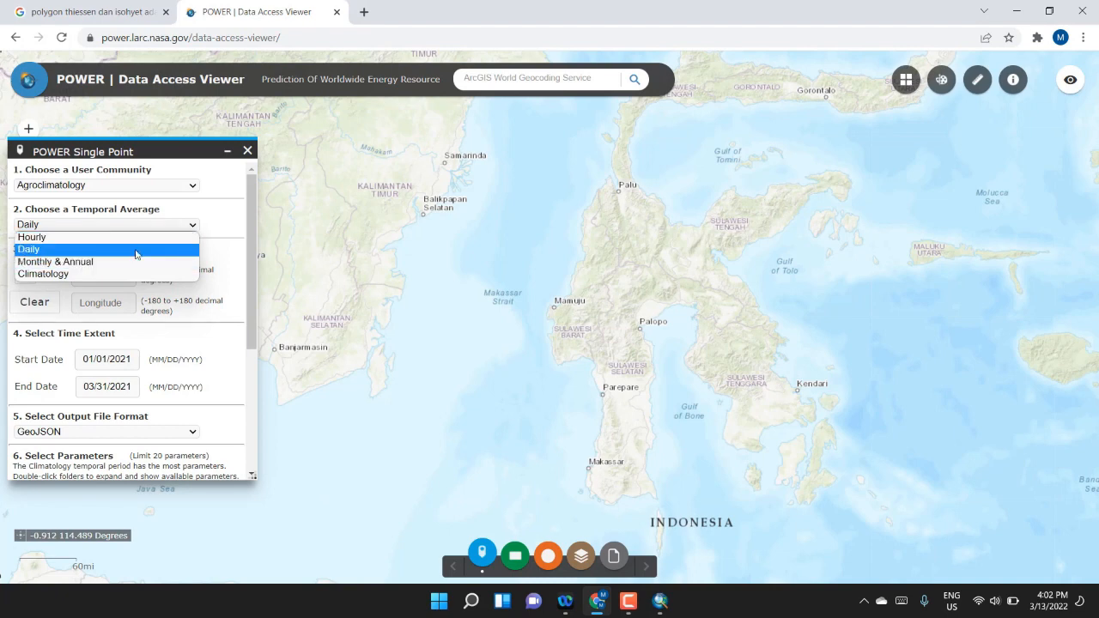
click(135, 249)
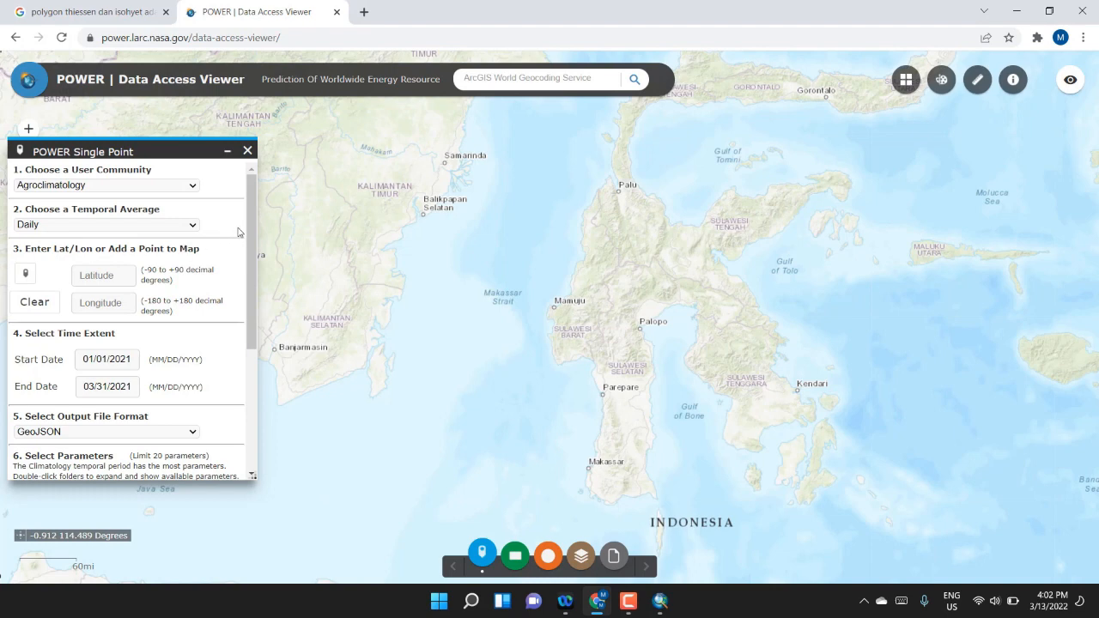
Copy station A1's X value, 119.168859, from the ArcMap attribute table into the POWER form's longitude
scroll(207, 247, down, 1)
click(111, 230)
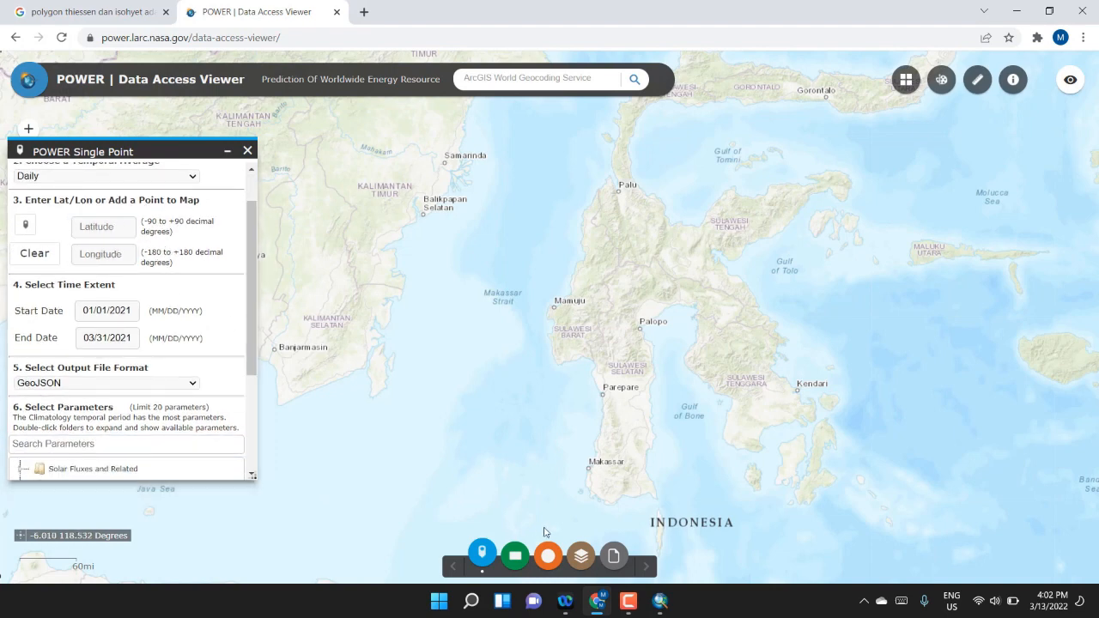
click(660, 601)
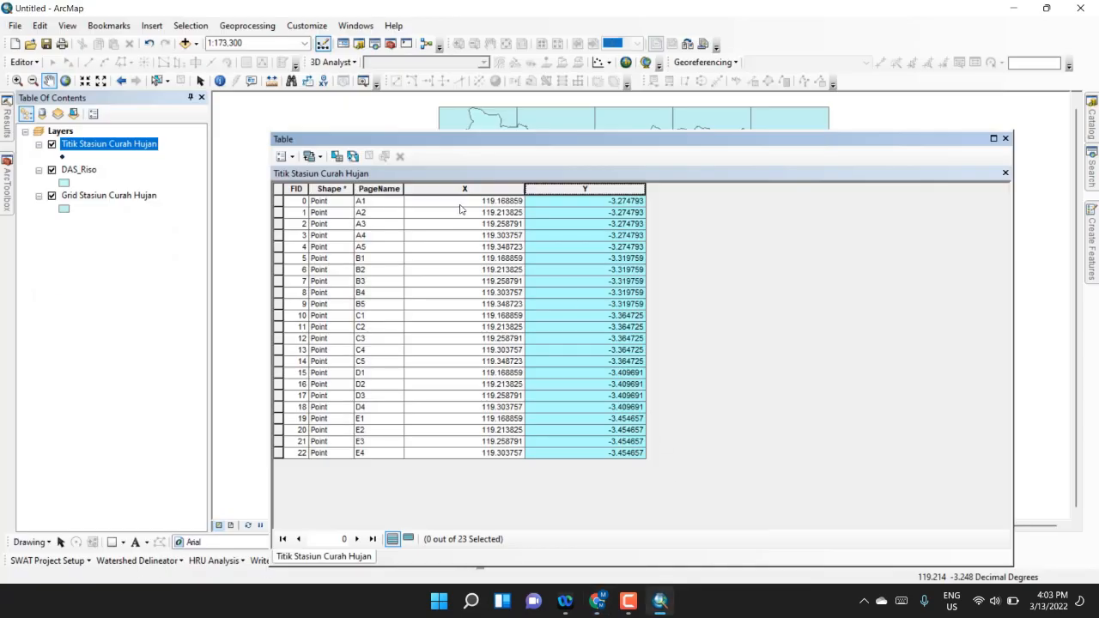
click(458, 203)
right_click(455, 206)
click(473, 223)
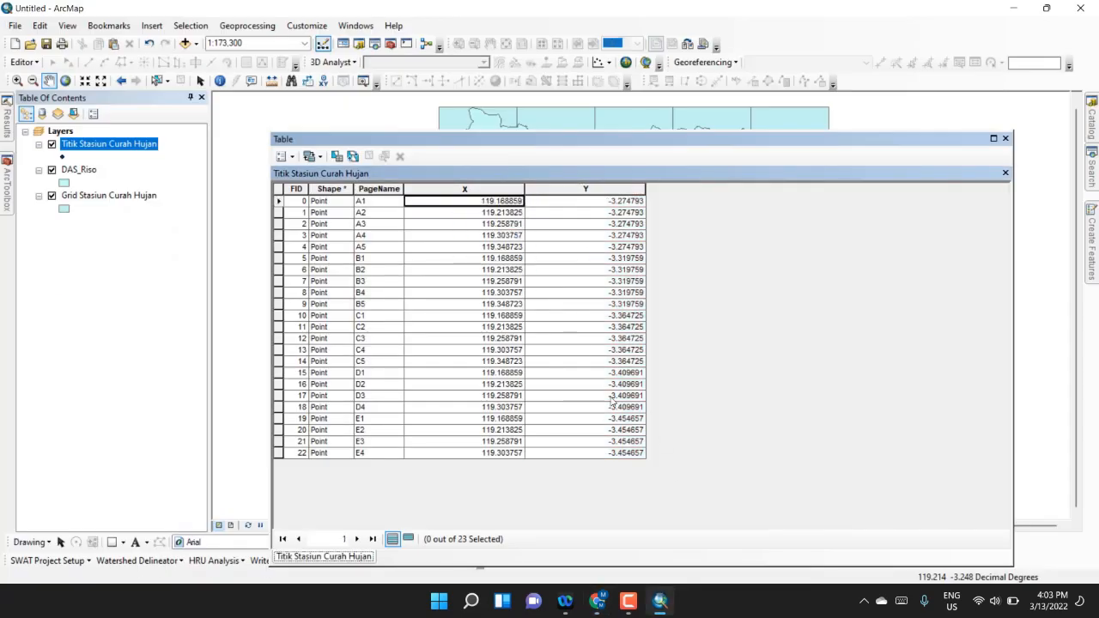
click(598, 601)
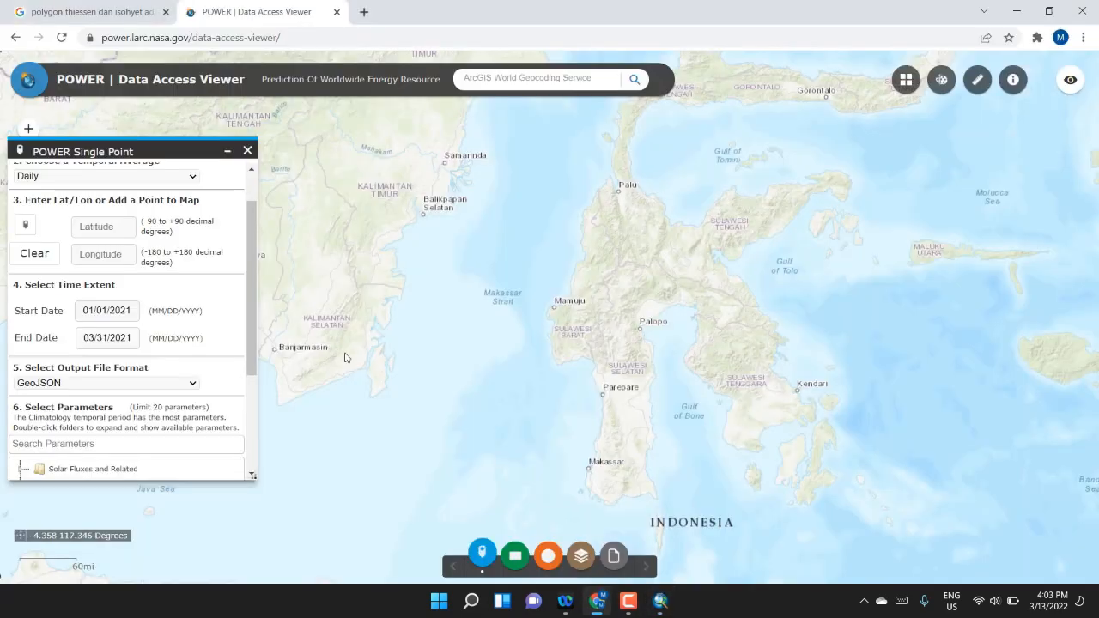
click(126, 256)
right_click(129, 257)
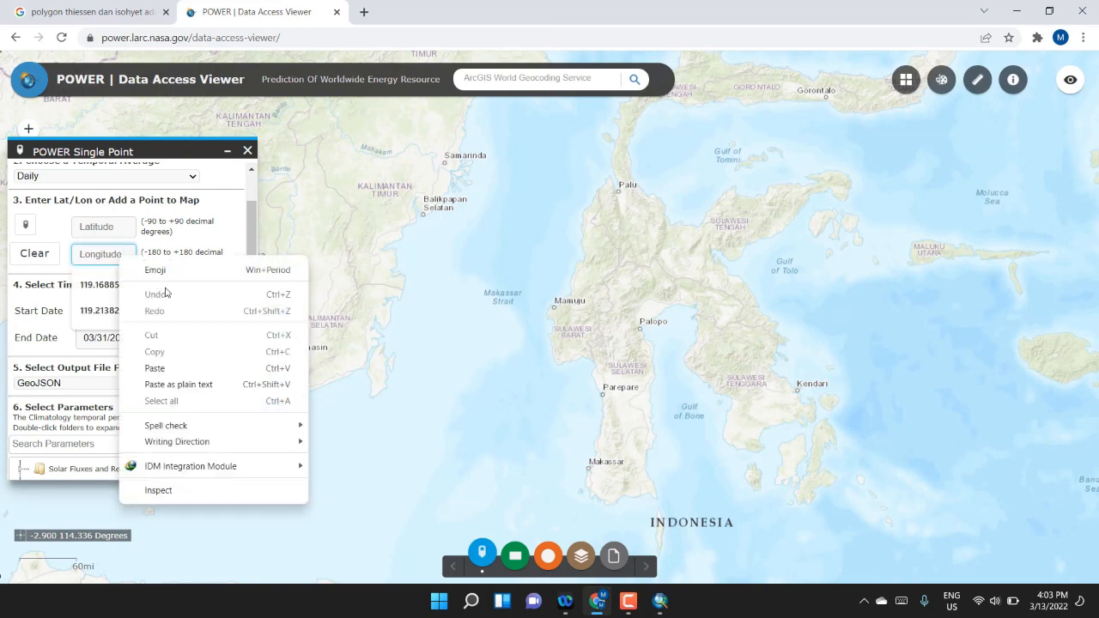
click(176, 369)
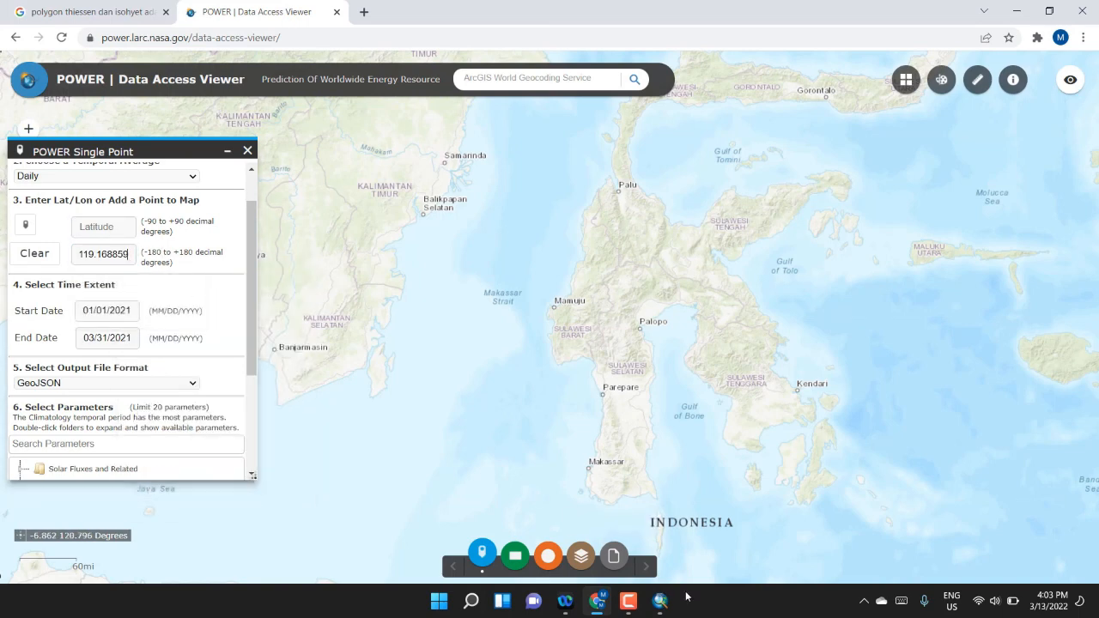
Copy station A1's Y value, -3.274793, from the ArcMap attribute table into the POWER form's latitude
click(660, 601)
click(581, 203)
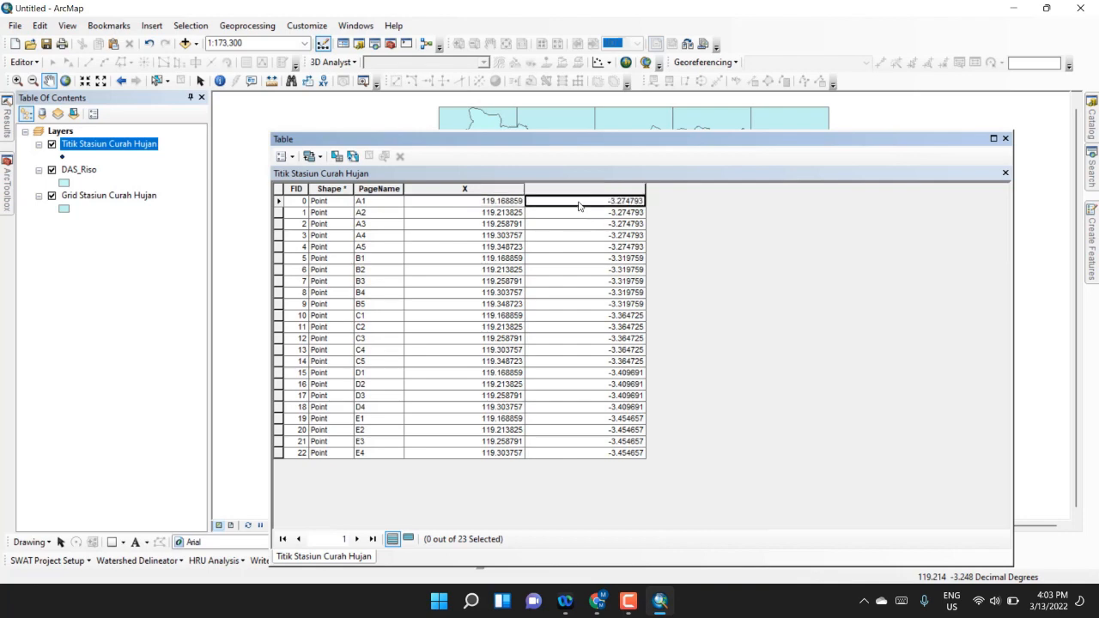
right_click(583, 206)
click(606, 226)
click(597, 601)
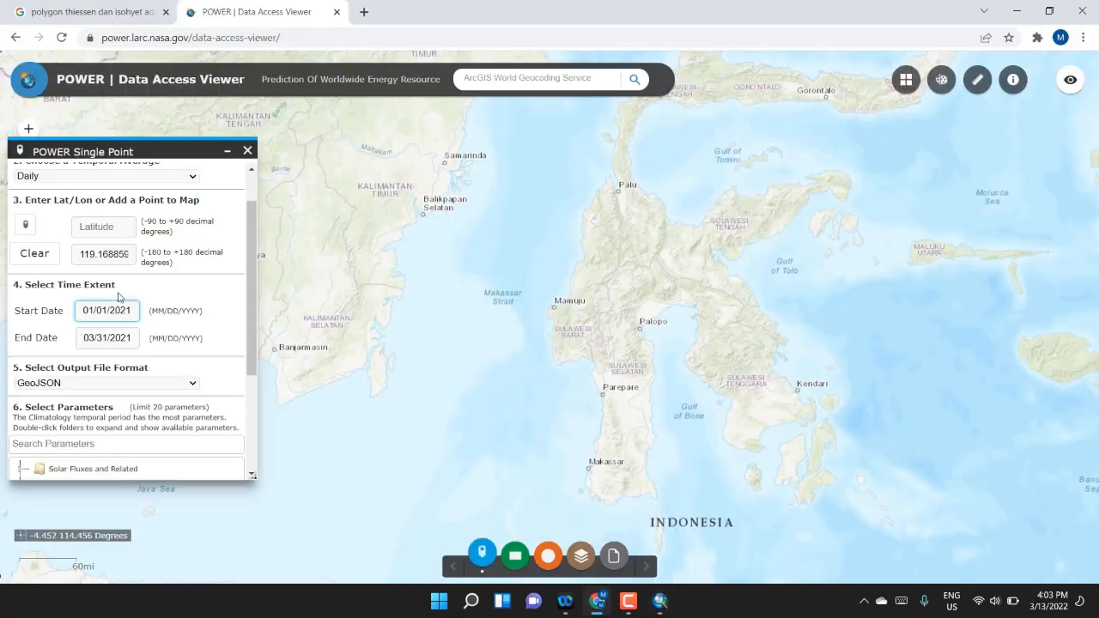
right_click(93, 226)
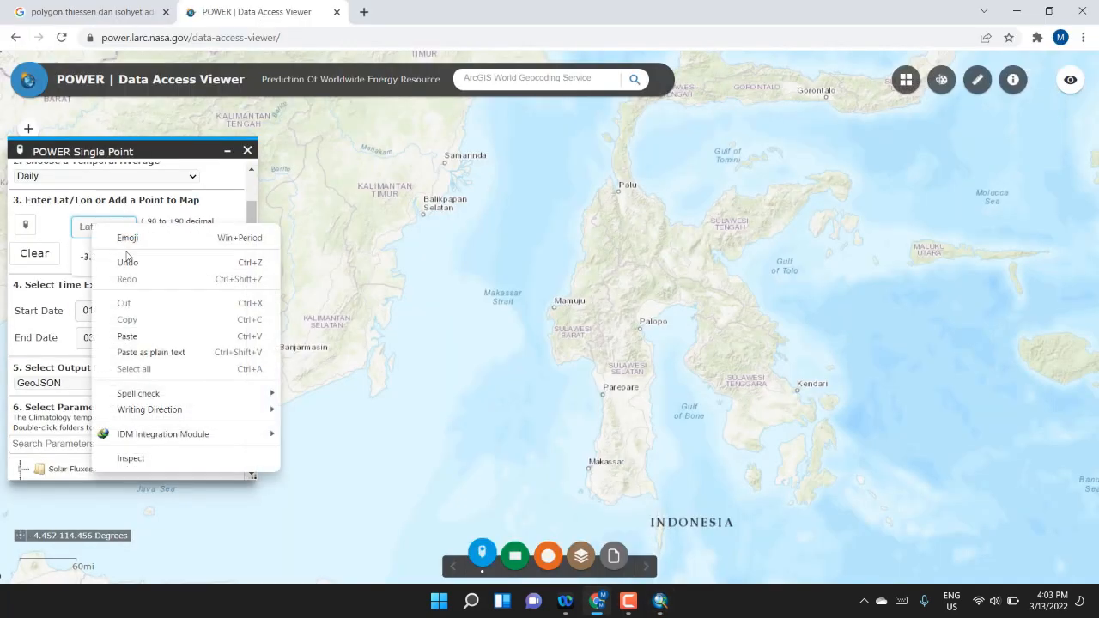
click(143, 336)
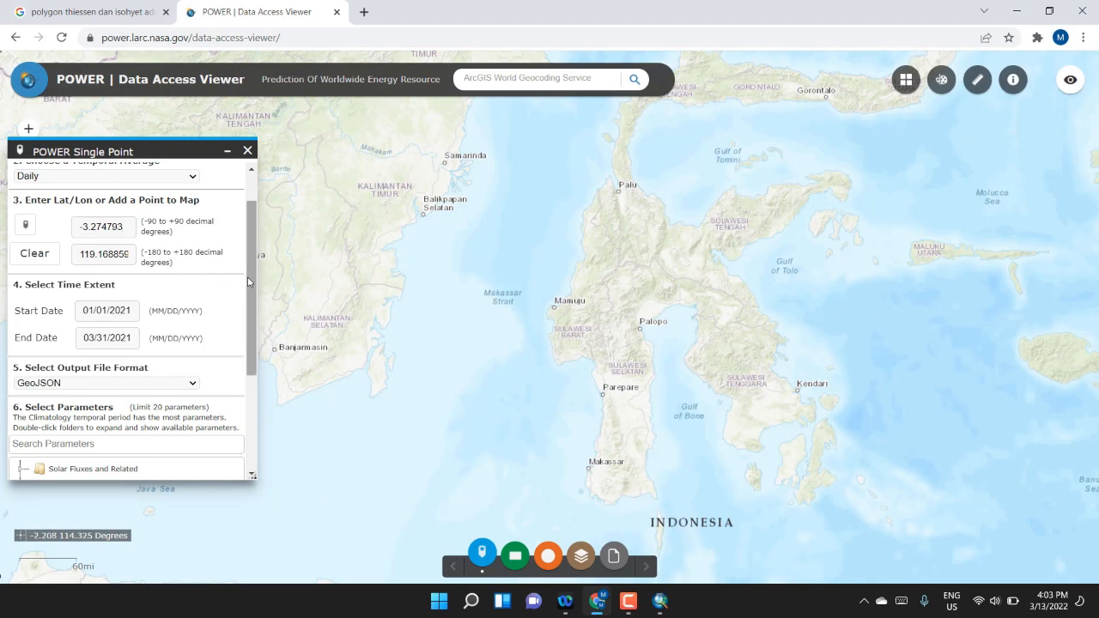
Set the time extent's start date to 01/01/2011
scroll(247, 307, down, 1)
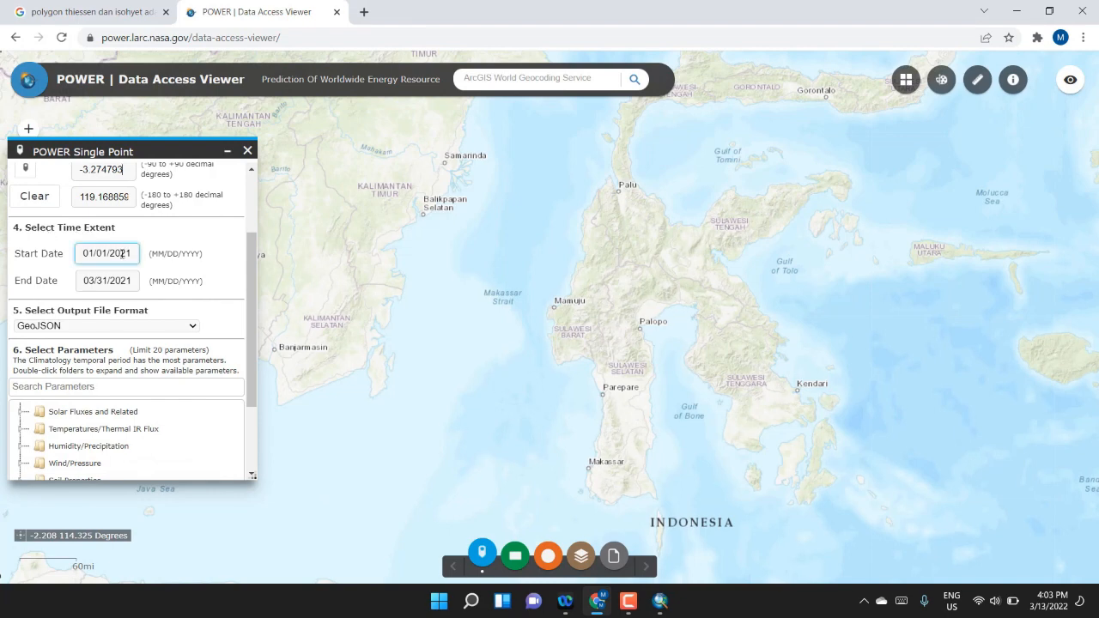
click(124, 253)
click(168, 279)
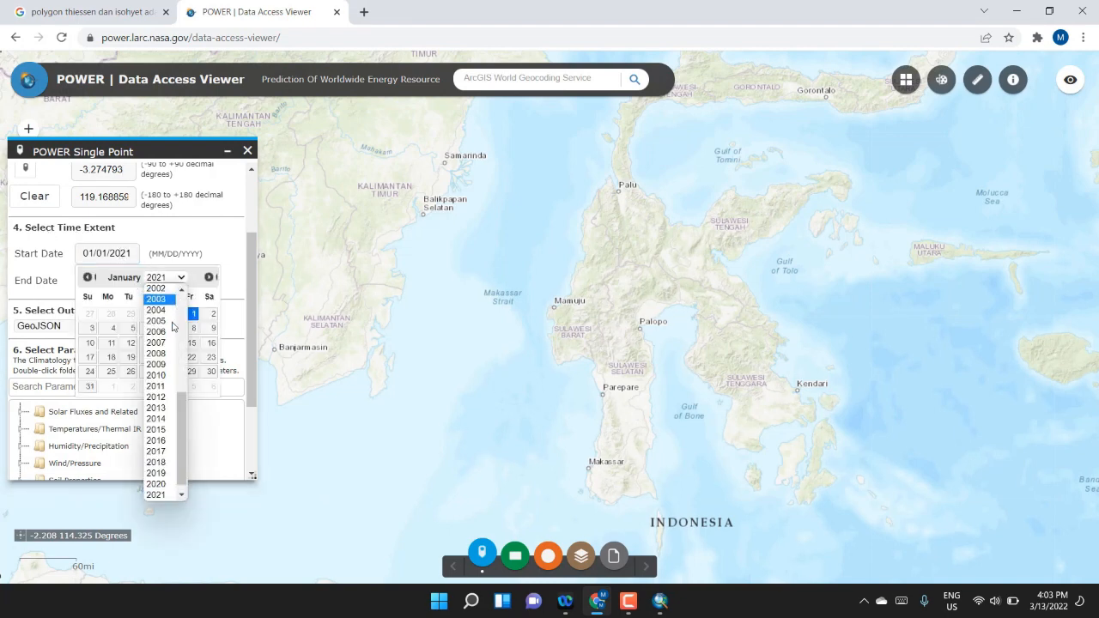
click(158, 391)
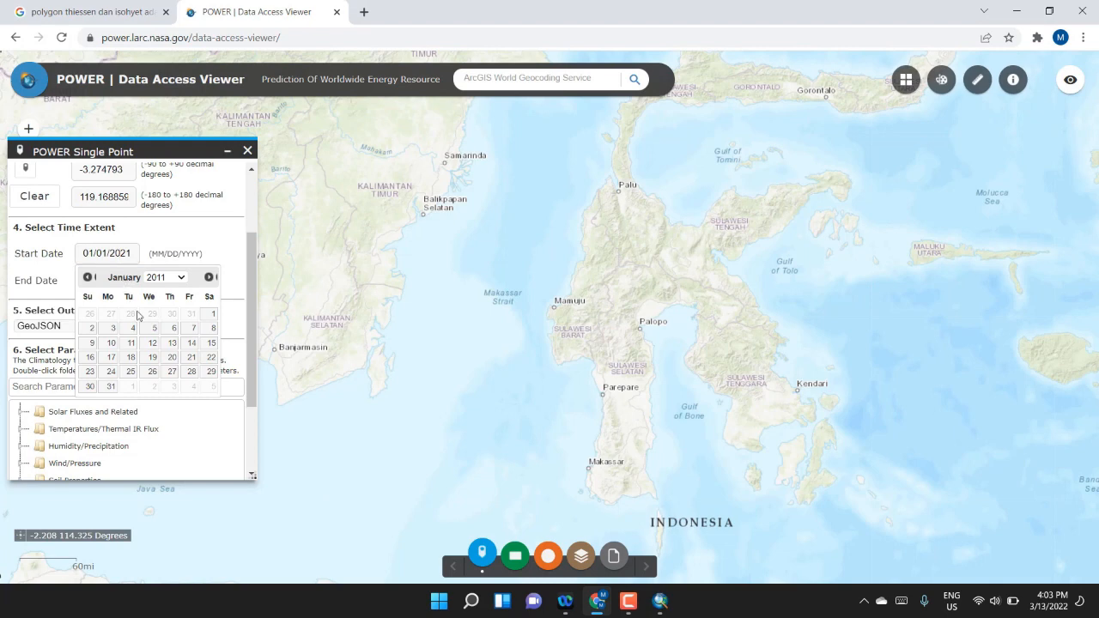
click(210, 316)
Change the time extent's start date to 01/01/2012
click(122, 281)
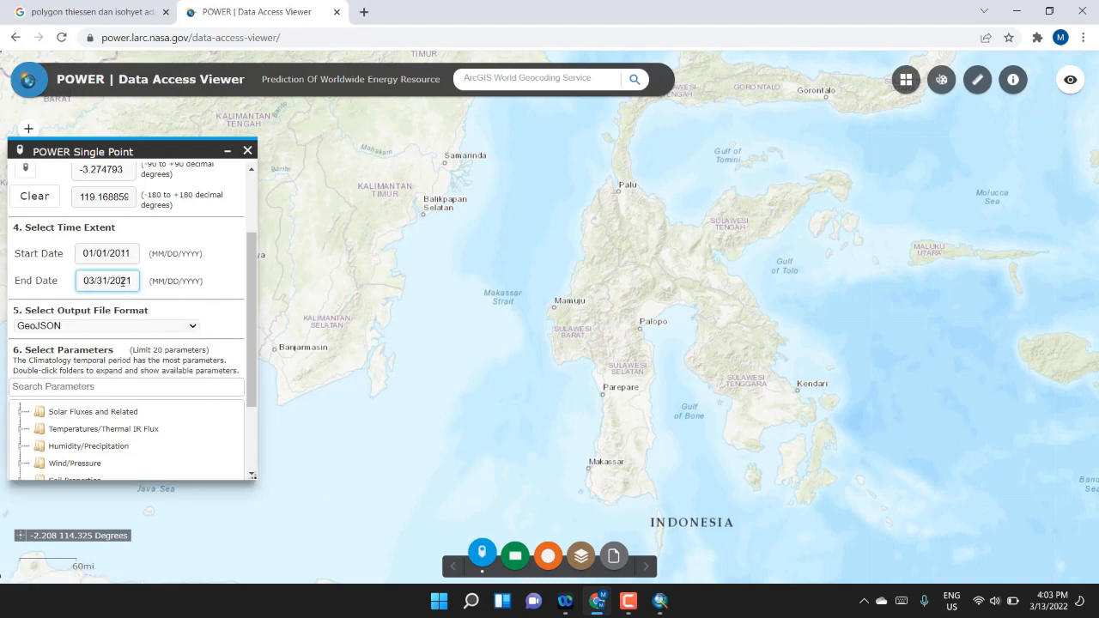
click(127, 254)
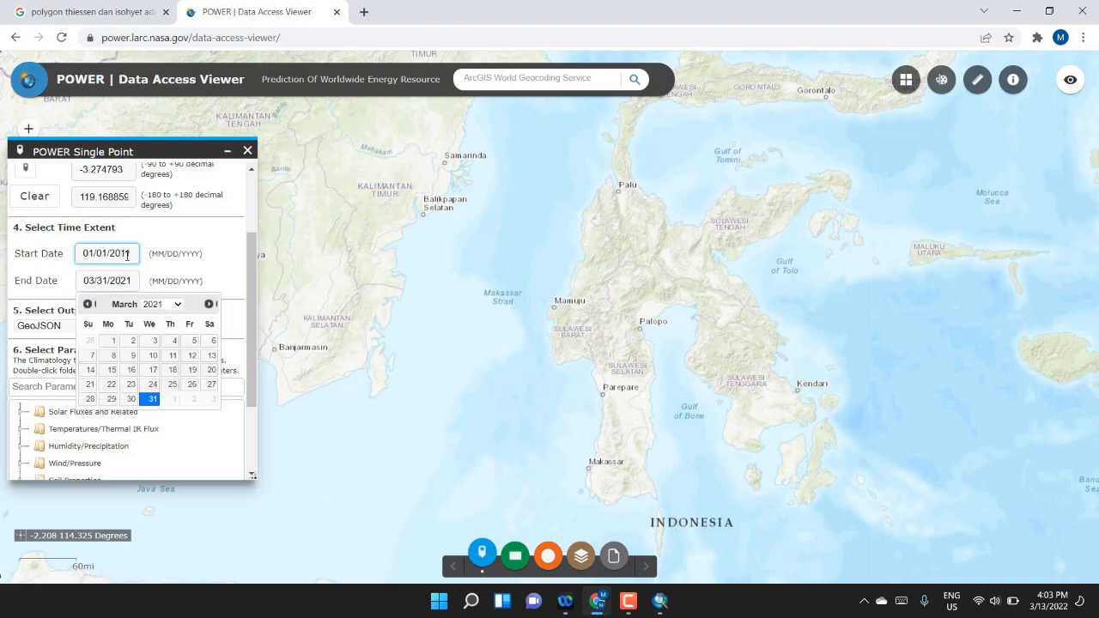
click(159, 297)
click(179, 278)
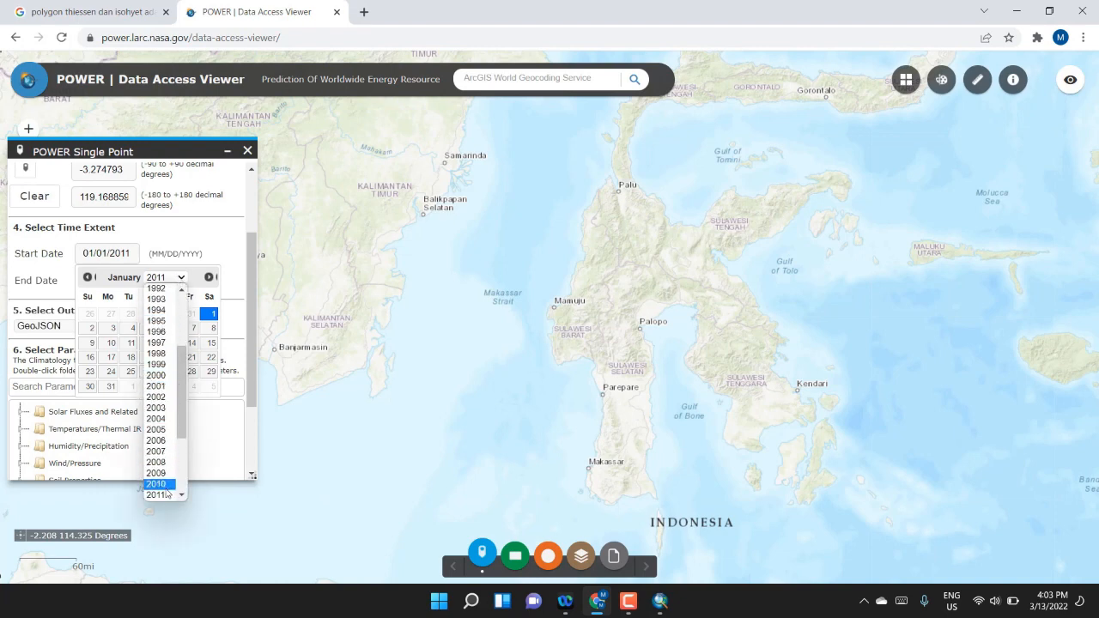
scroll(161, 434, down, 3)
click(159, 452)
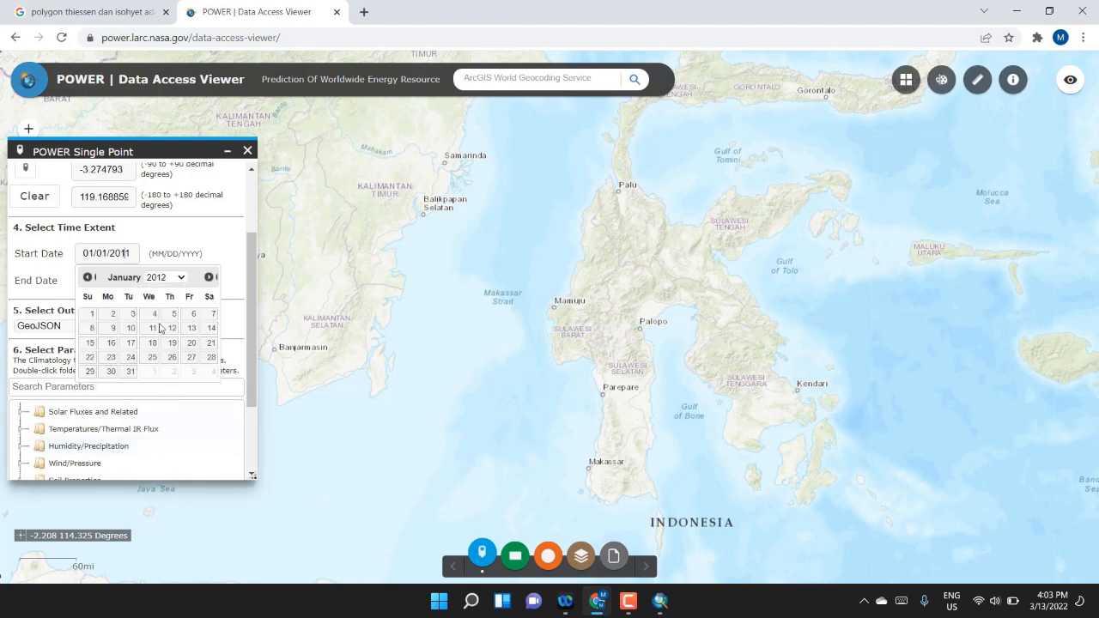
click(91, 313)
Set the time extent's end date to 12/31/2021
click(124, 276)
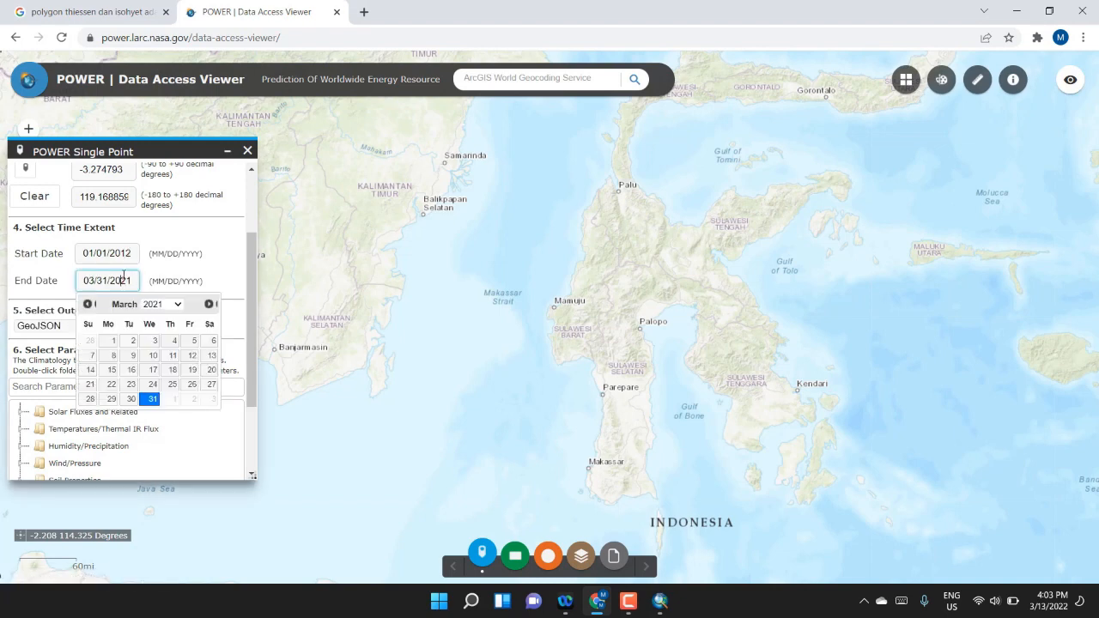
click(179, 305)
click(179, 305)
click(208, 303)
click(208, 304)
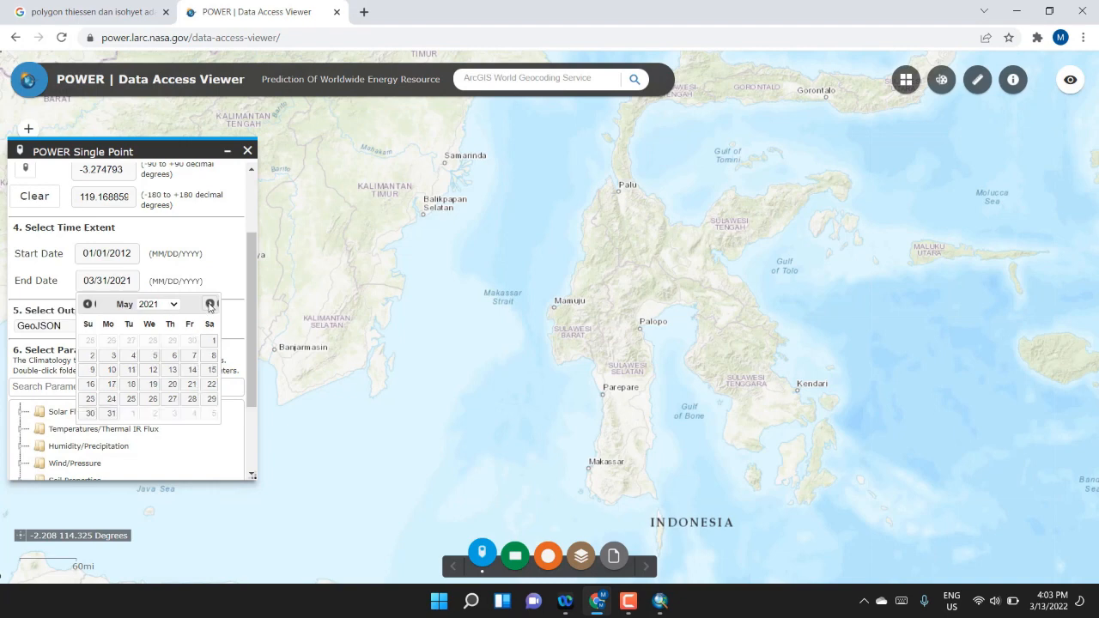
click(210, 304)
click(210, 304)
click(210, 304)
click(210, 304)
click(210, 303)
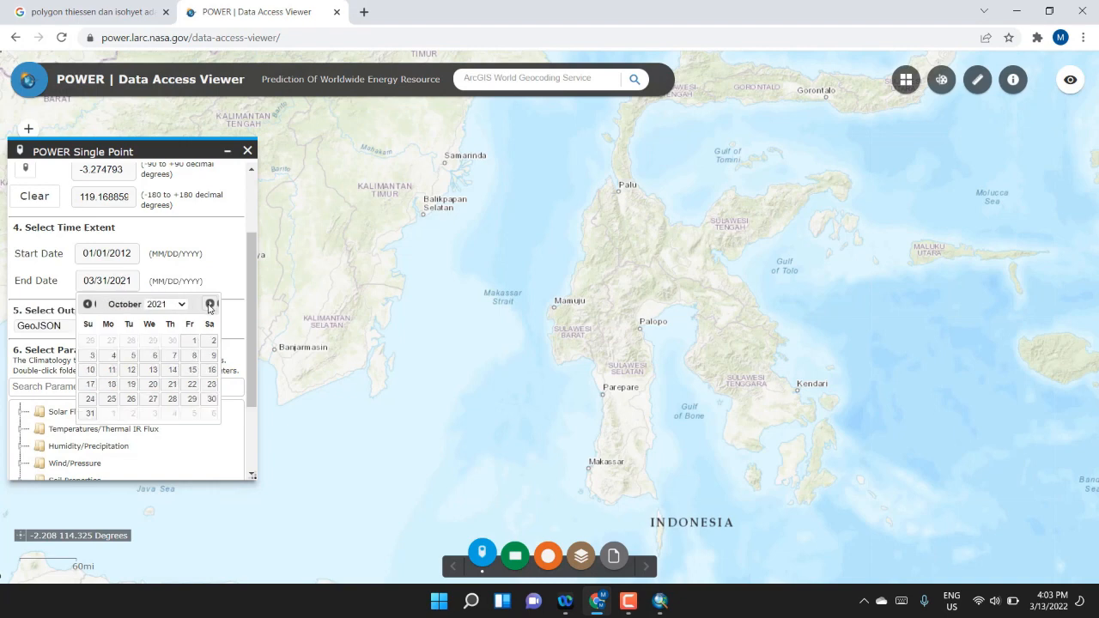
click(210, 304)
click(210, 304)
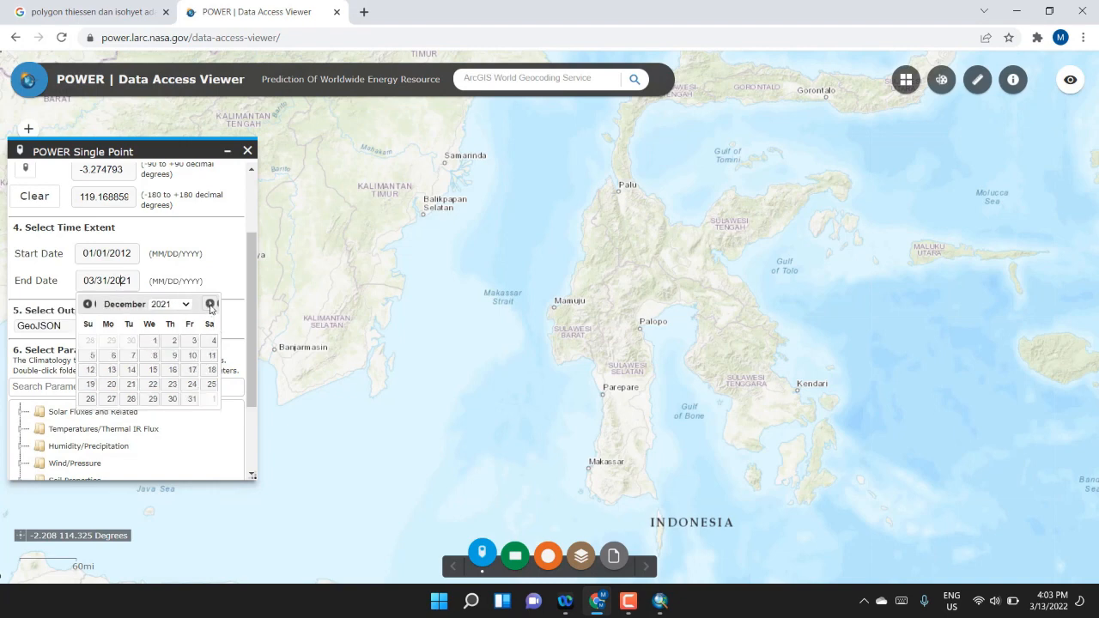
click(193, 399)
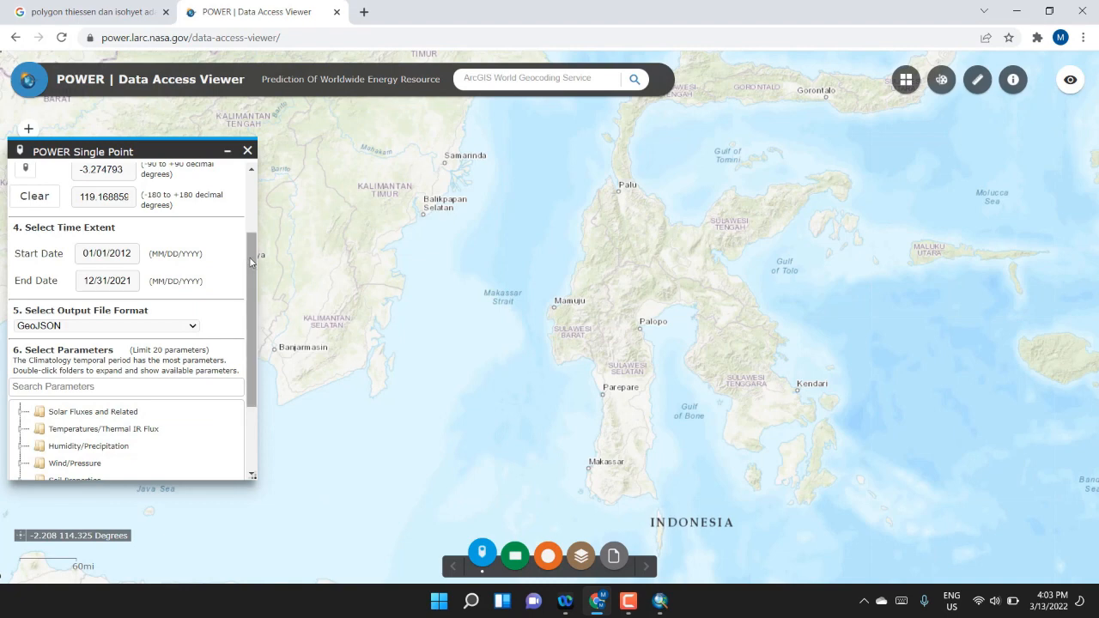
scroll(239, 283, up, 1)
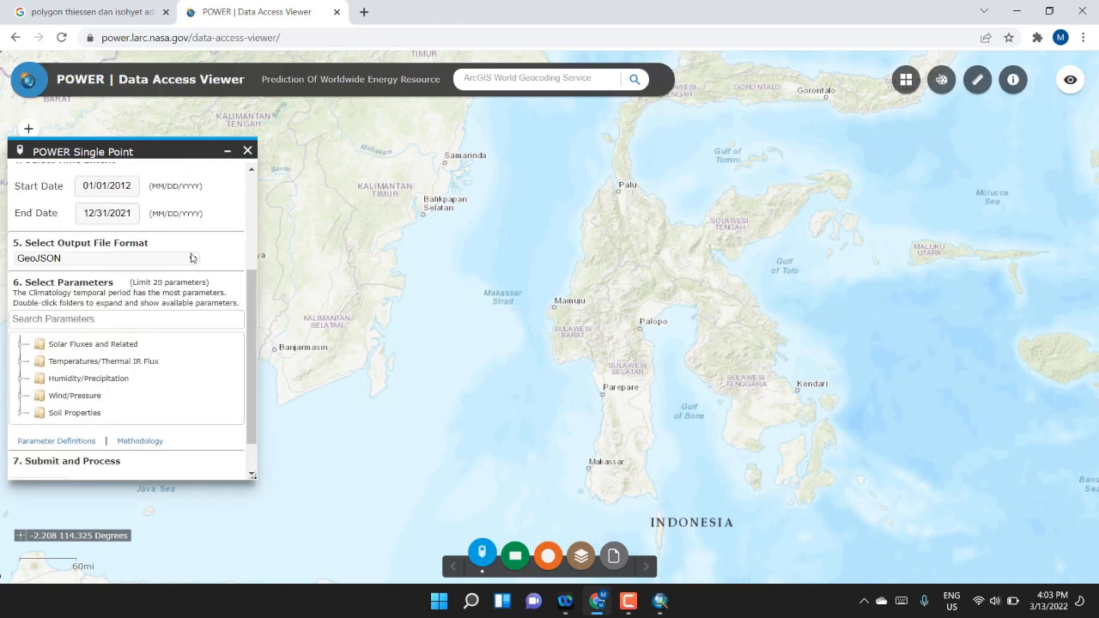
Set the output file format to CSV
click(192, 258)
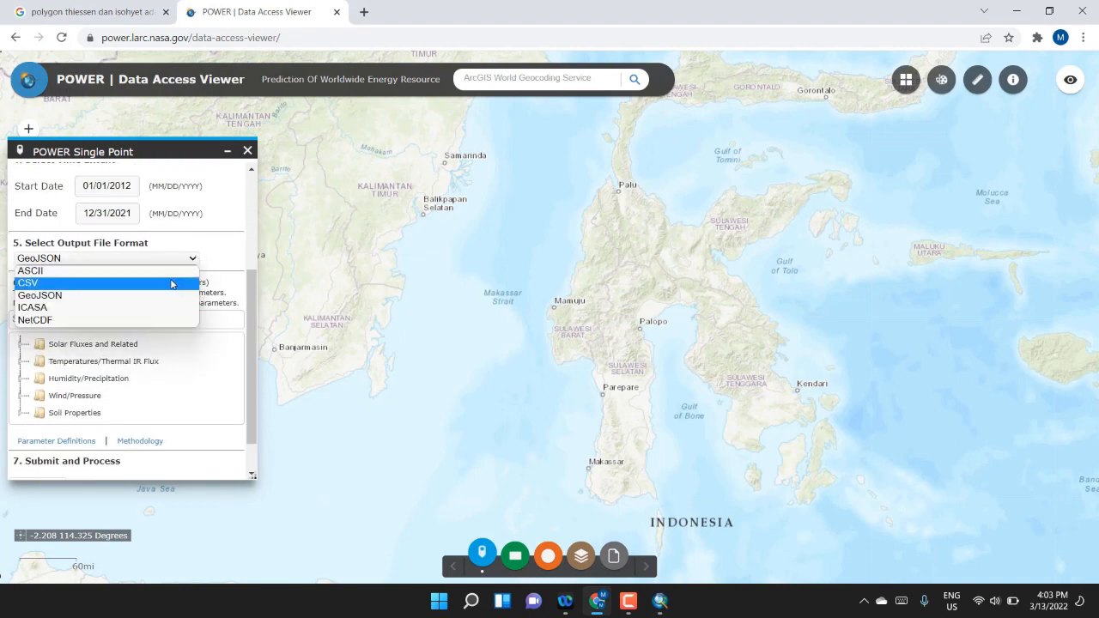
click(172, 284)
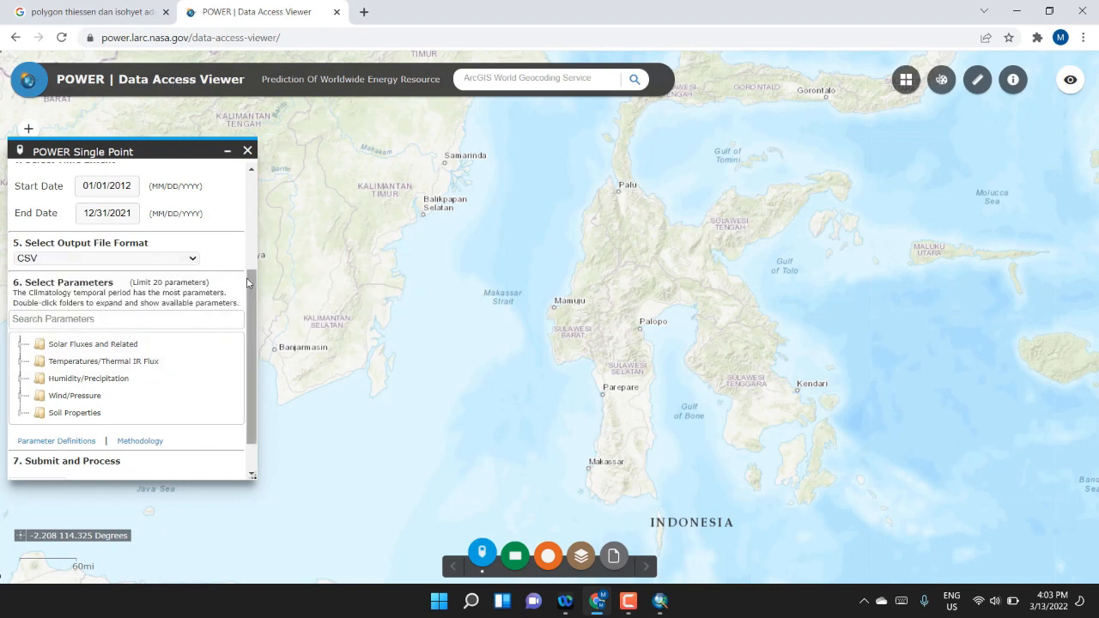
Check the Solar Fluxes and Temperatures parameter groups, and select Precipitation under Humidity/Precipitation
drag(248, 284, 249, 314)
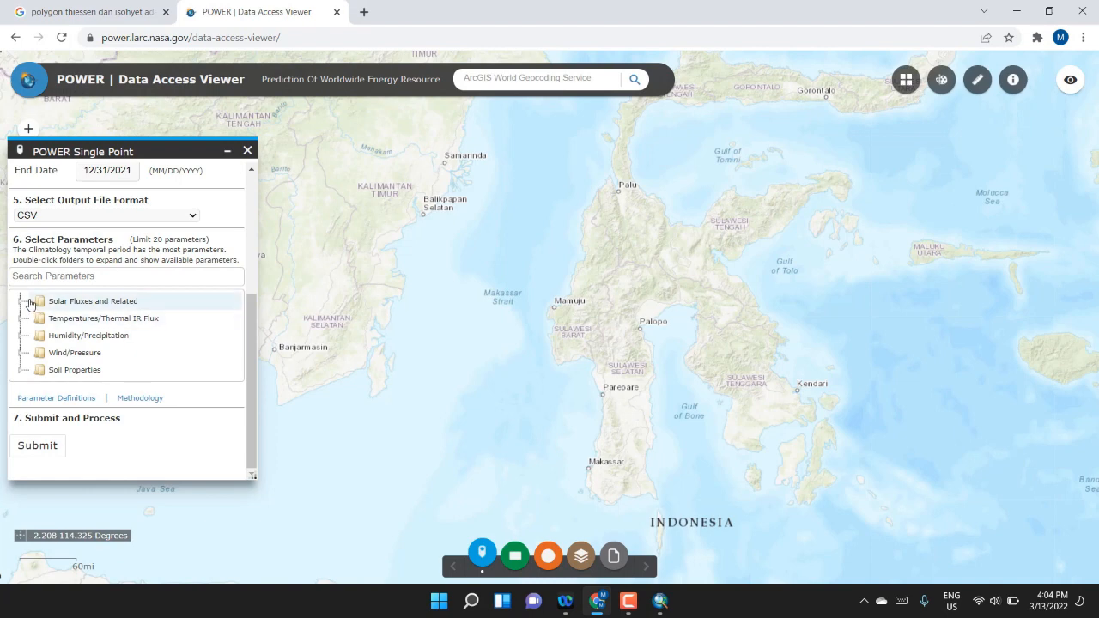
click(23, 301)
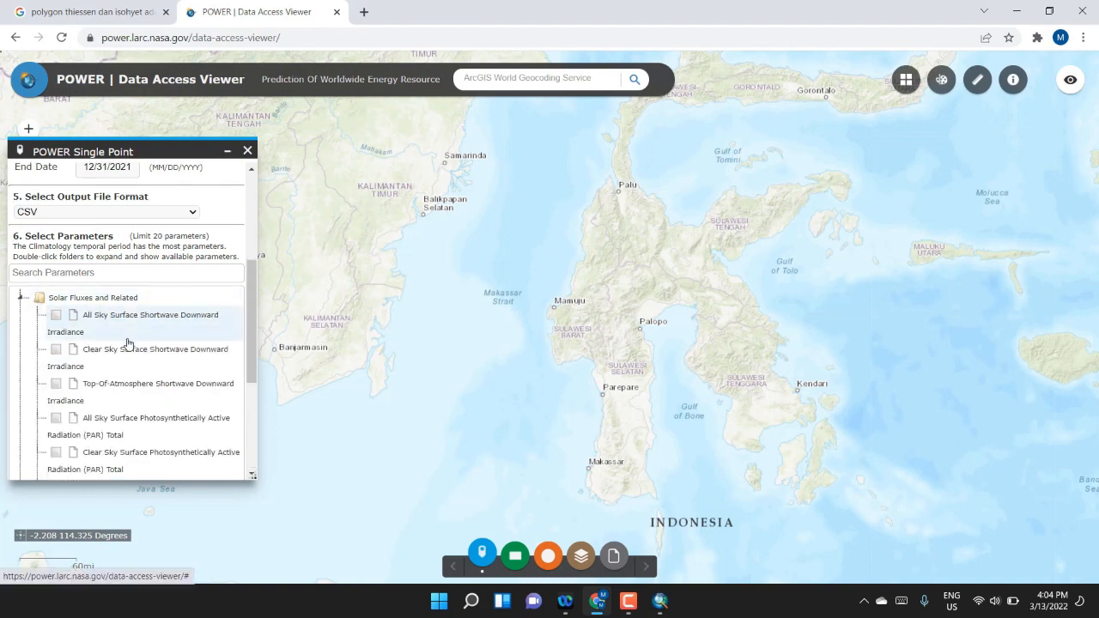
scroll(129, 342, down, 1)
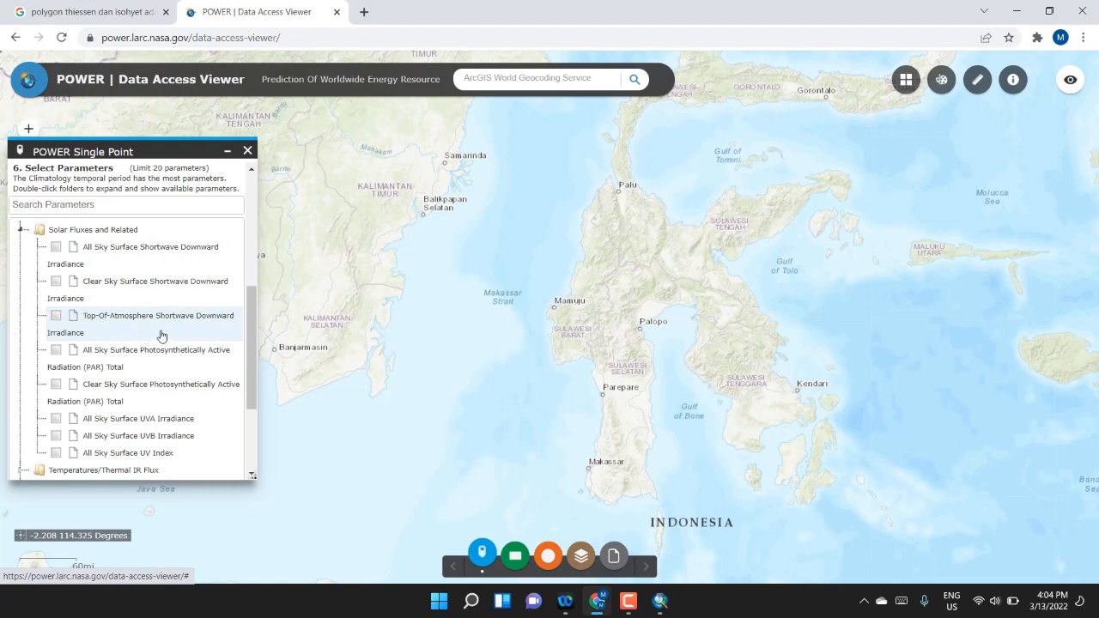
click(21, 229)
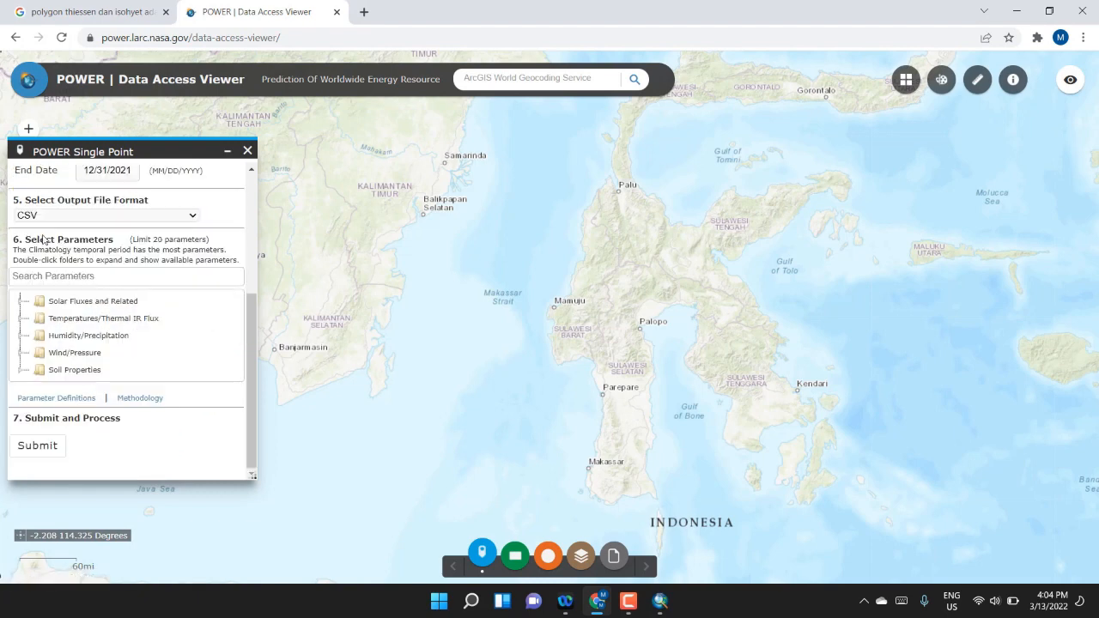
click(26, 319)
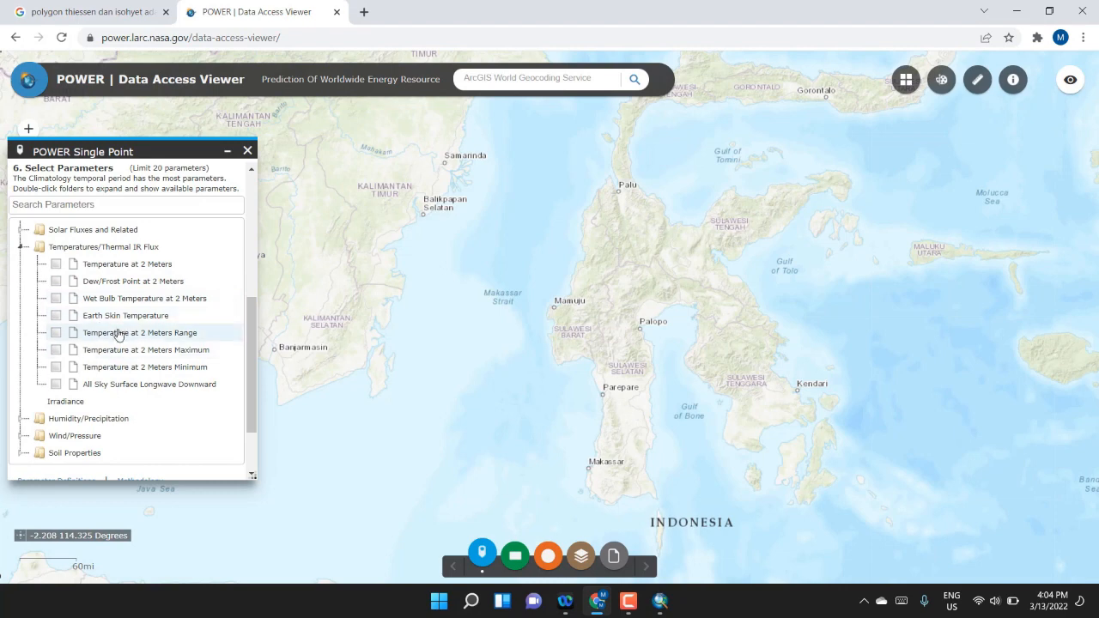
click(23, 248)
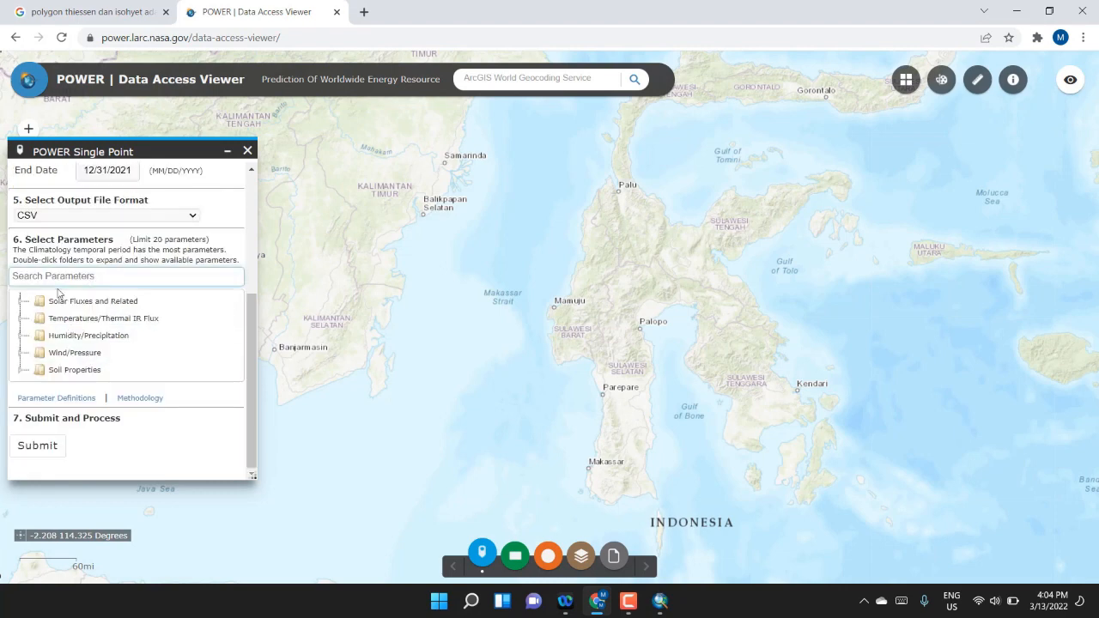
click(26, 337)
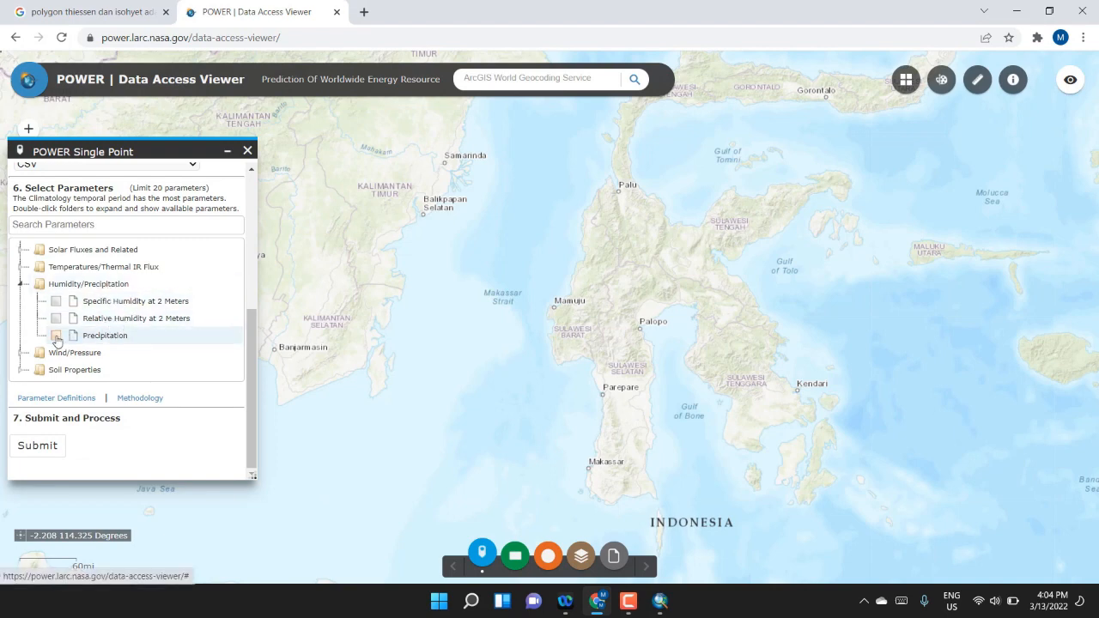
click(56, 337)
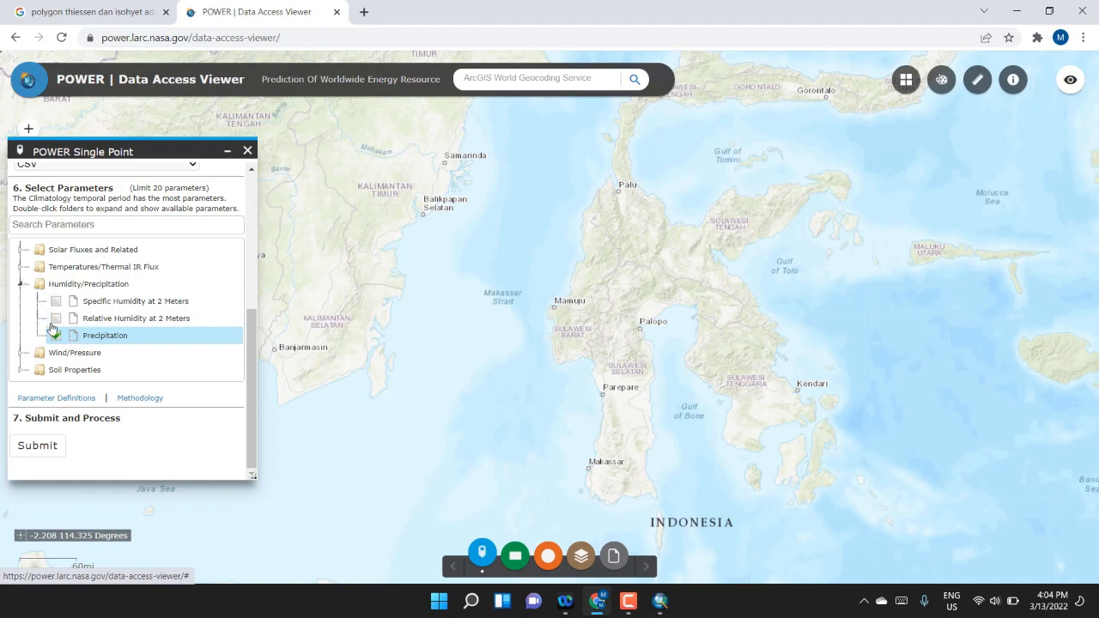
click(26, 284)
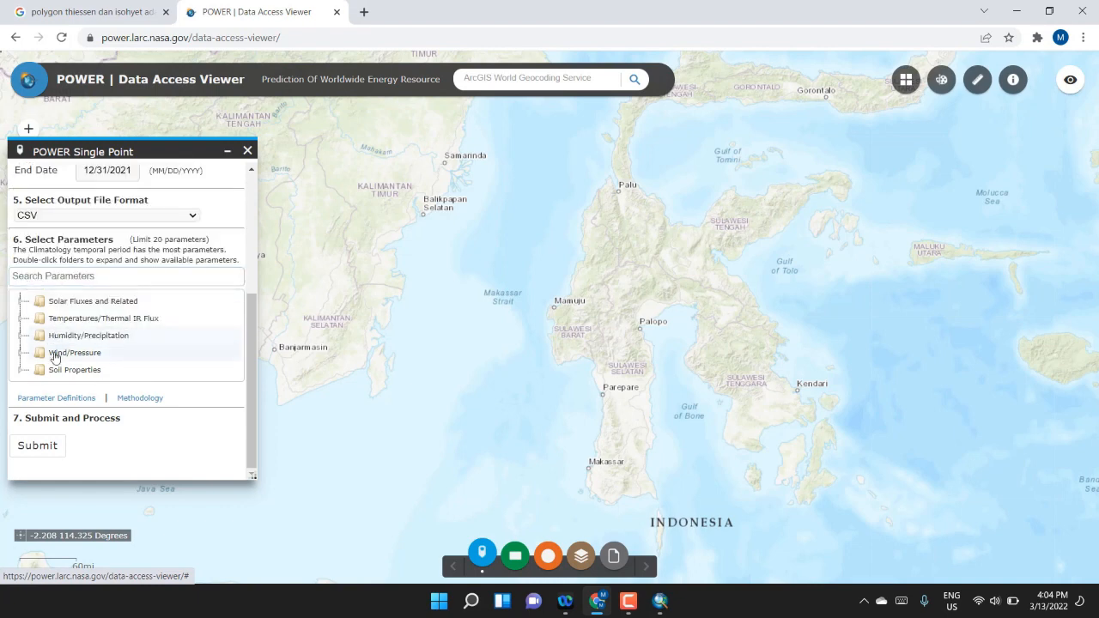
Examine the parameters offered under Wind/Pressure and Soil Properties, and review the form before submission
click(24, 353)
scroll(103, 328, down, 3)
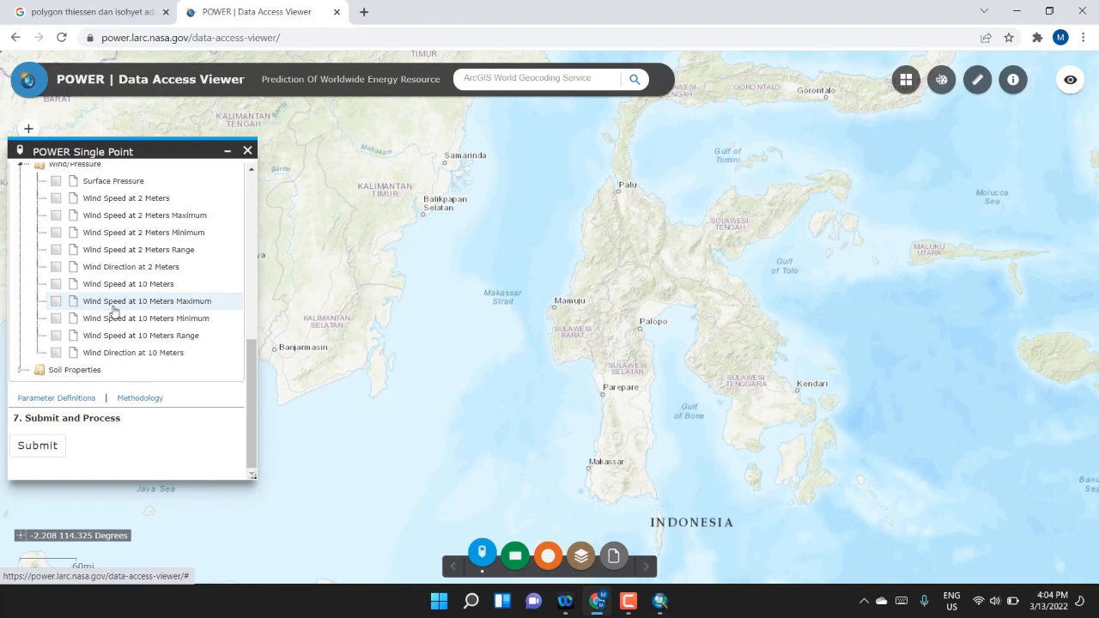
scroll(110, 309, up, 3)
scroll(111, 314, down, 3)
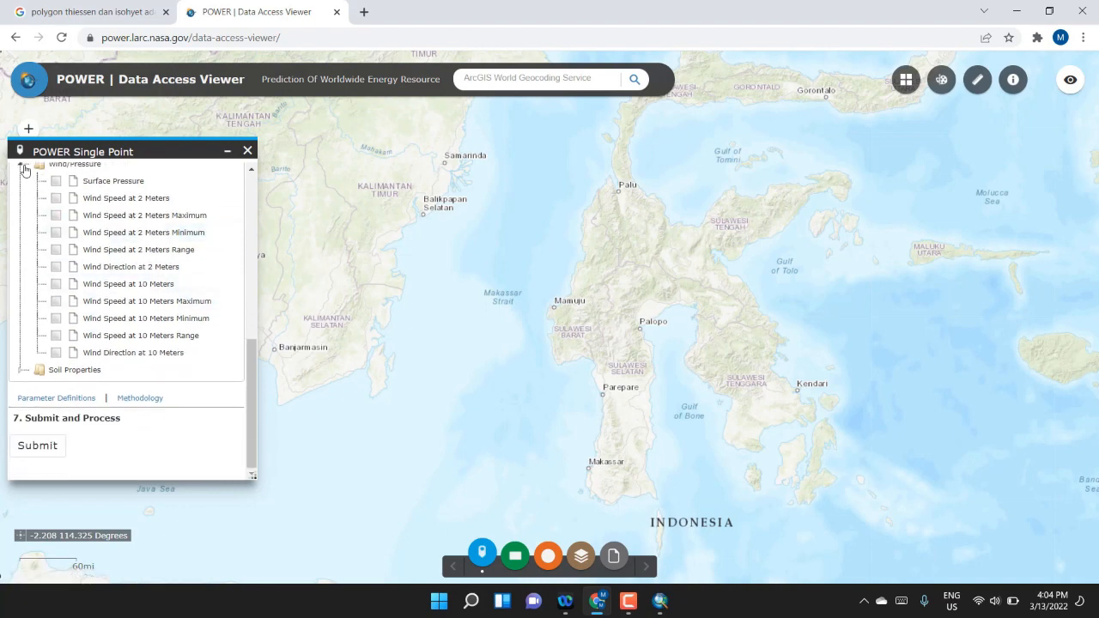
click(22, 167)
click(23, 370)
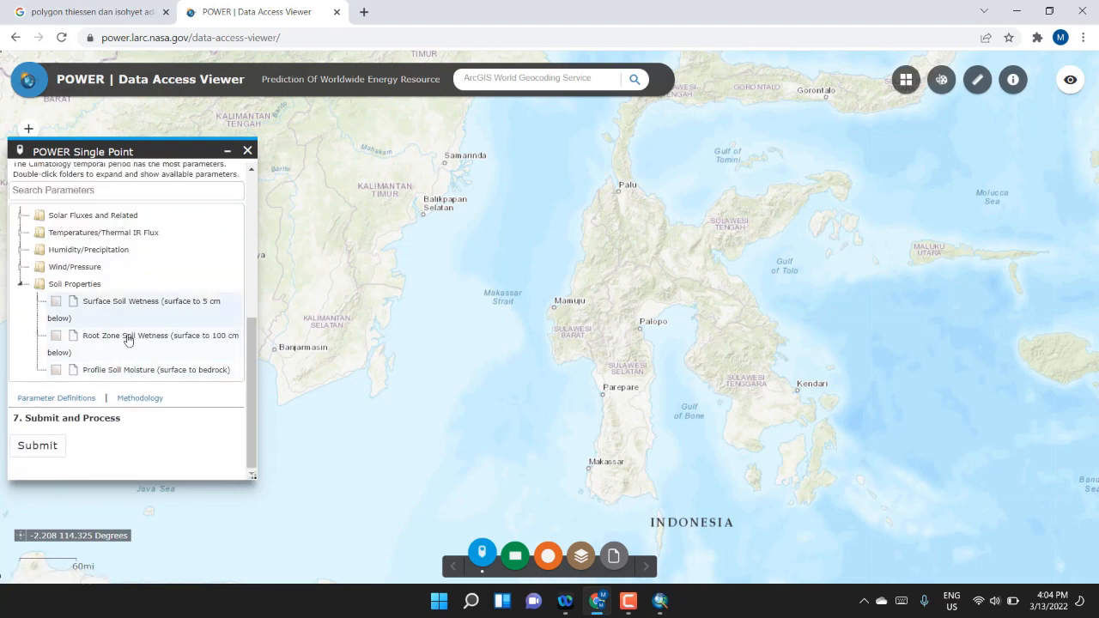
click(22, 284)
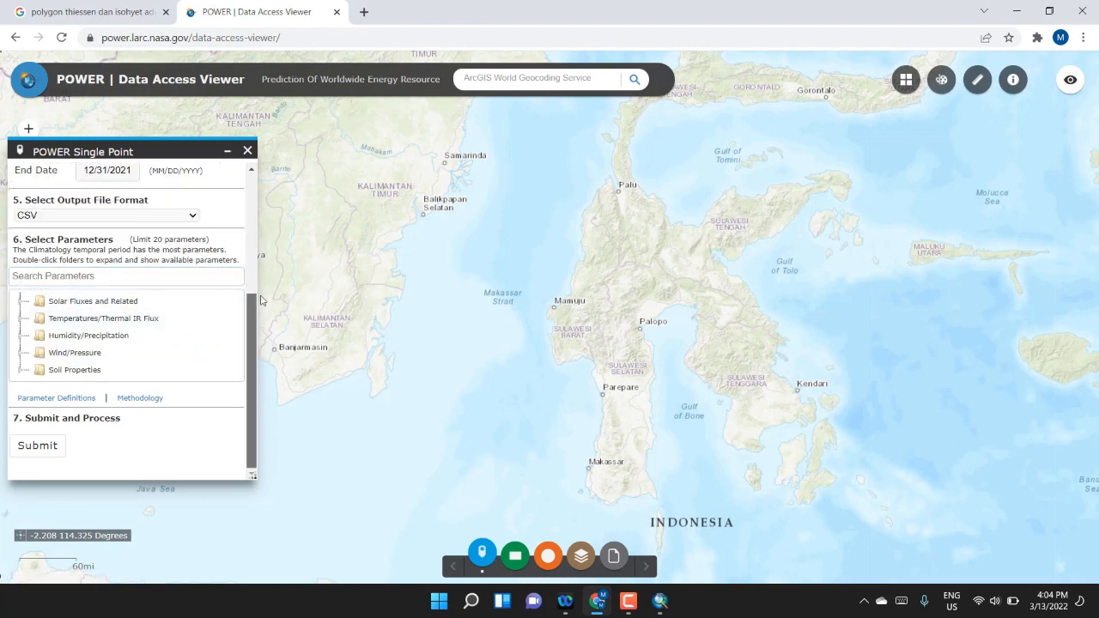
scroll(261, 299, up, 5)
scroll(263, 311, down, 4)
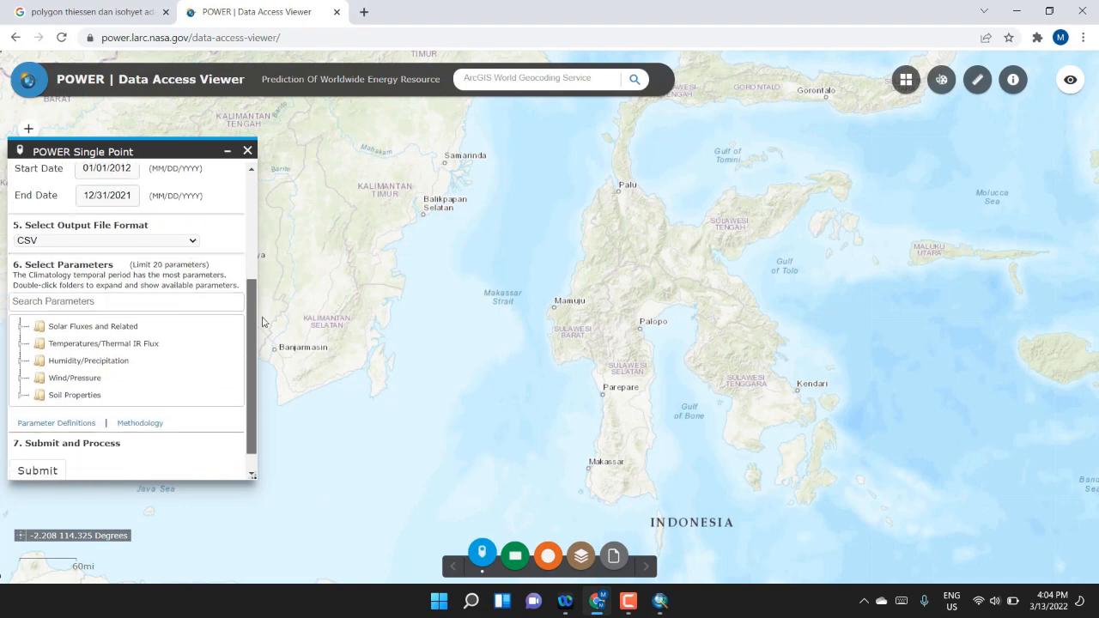
drag(263, 318, 262, 342)
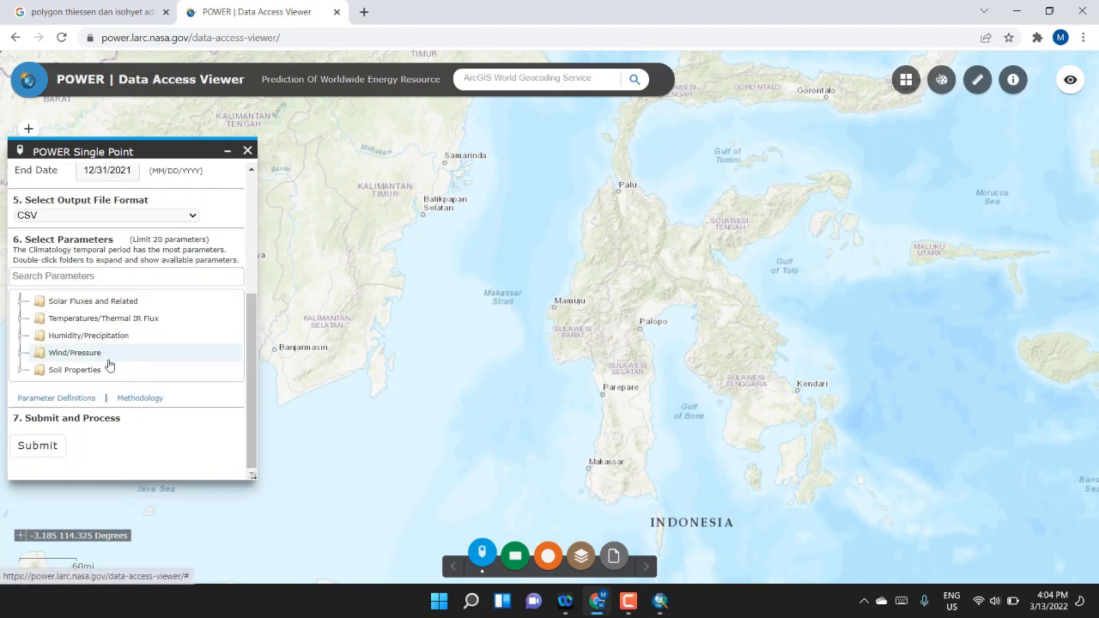
Submit the single-point data request and download its CSV output file
click(52, 447)
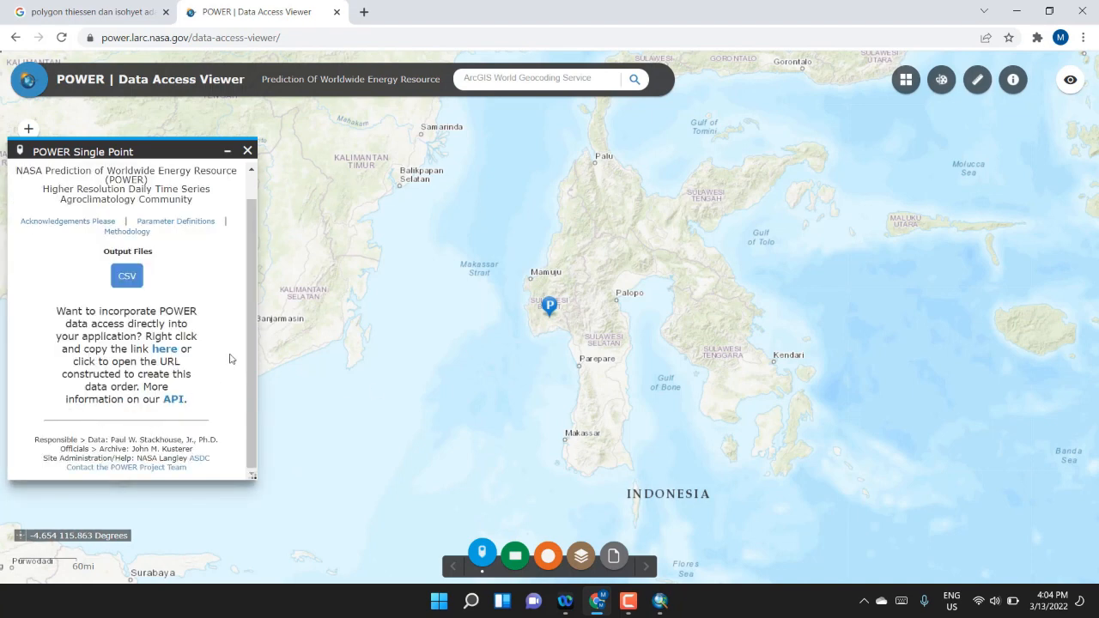
scroll(245, 349, up, 2)
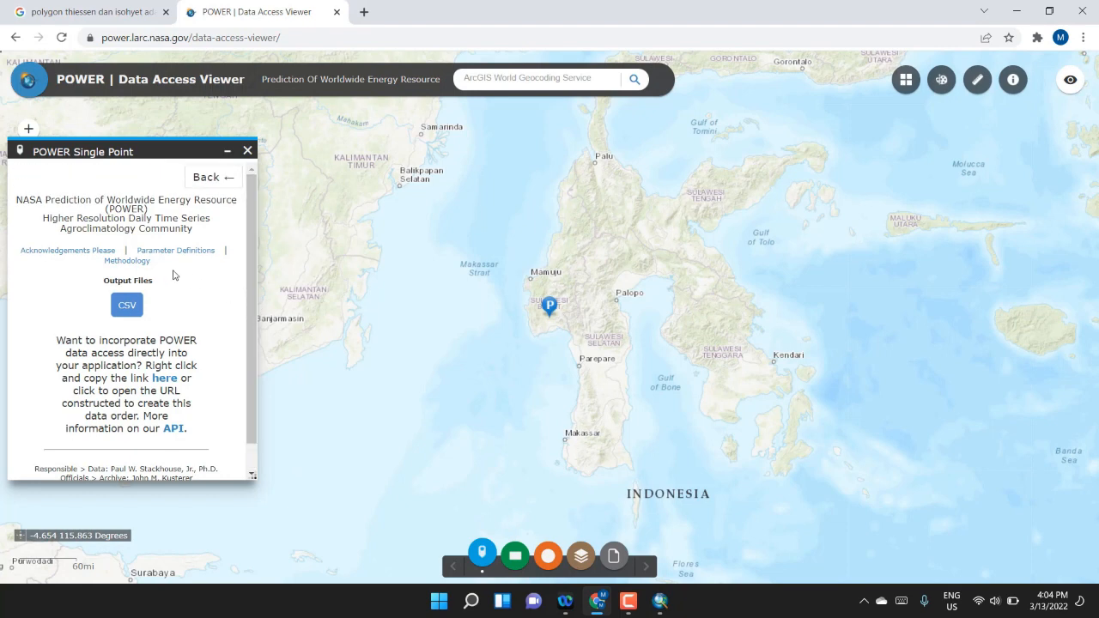
click(127, 305)
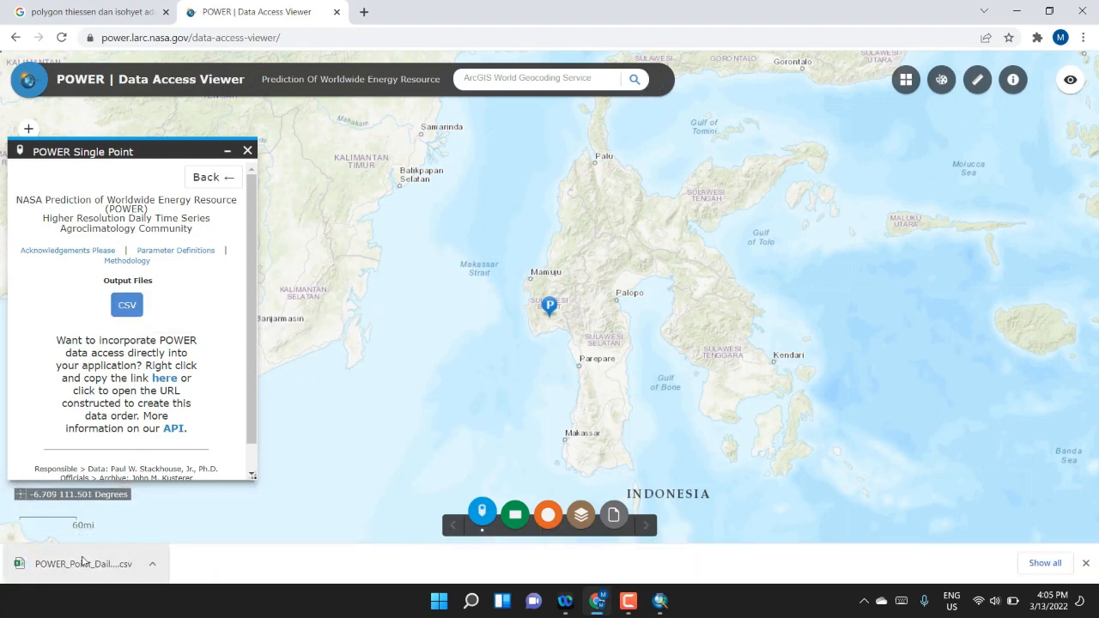
Cut the downloaded POWER CSV from the Downloads folder and open Tutorial Pembuatan Peta Curah Hujan in Documents
click(152, 564)
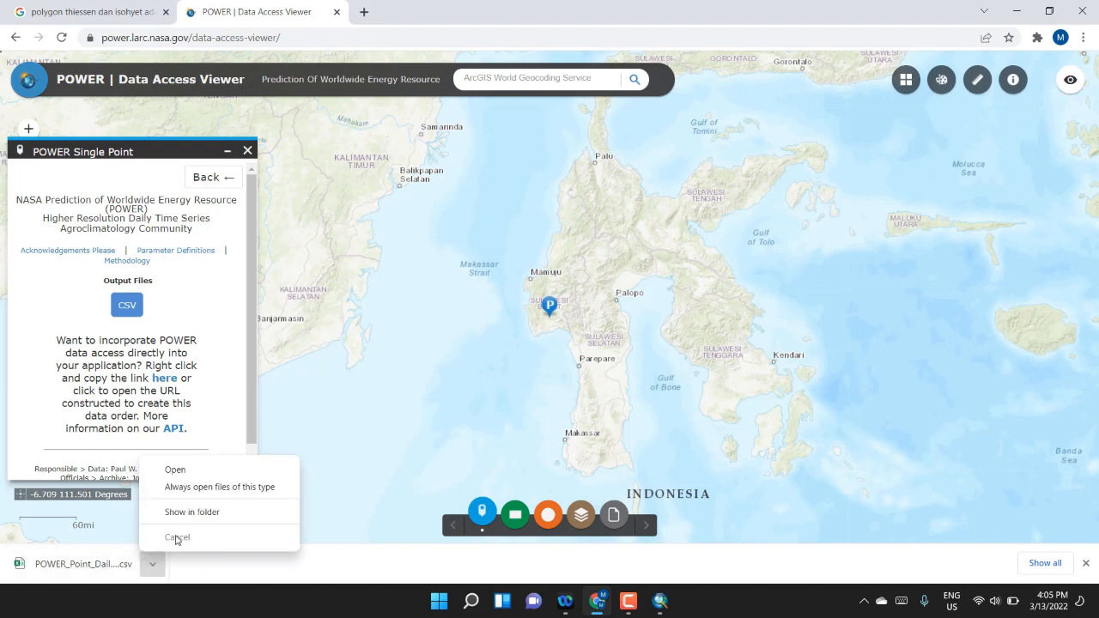
click(189, 511)
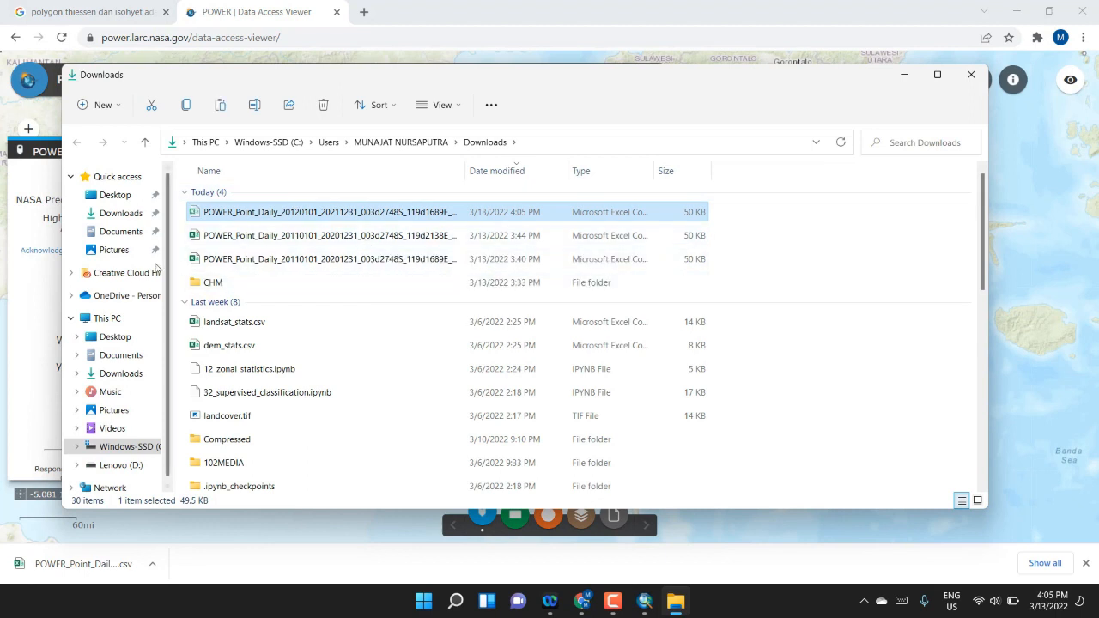
click(120, 231)
scroll(352, 374, down, 15)
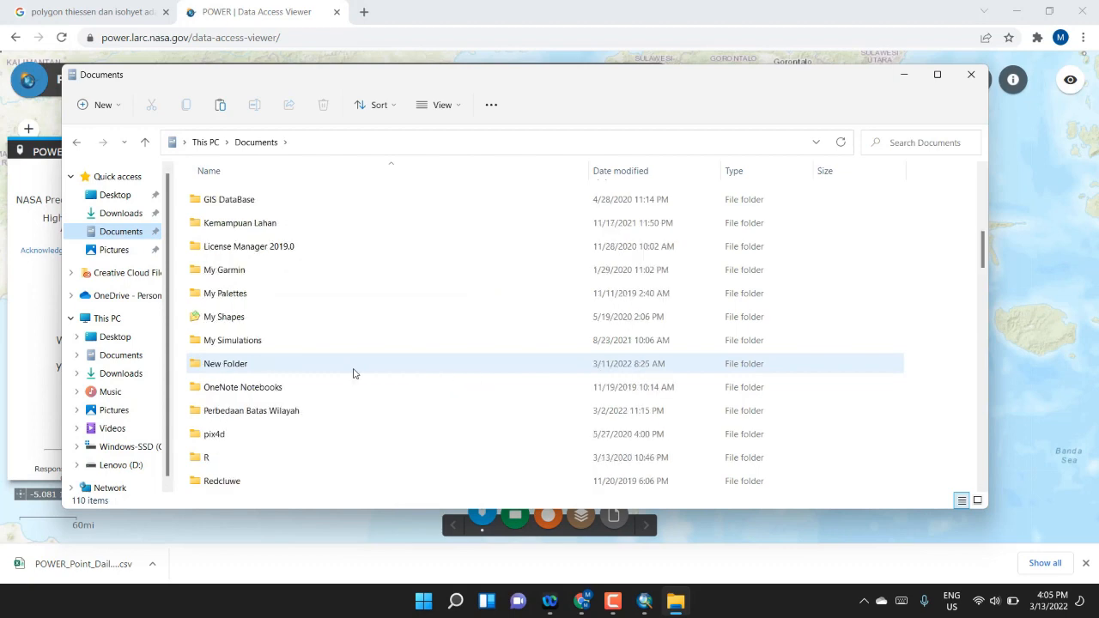
scroll(351, 361, up, 3)
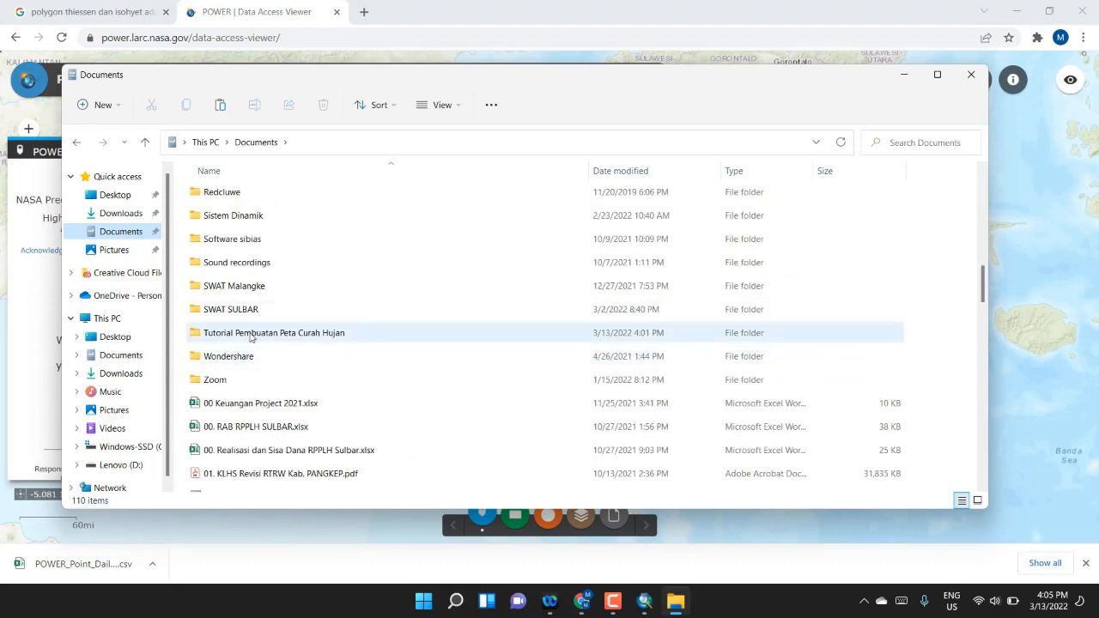
double_click(254, 334)
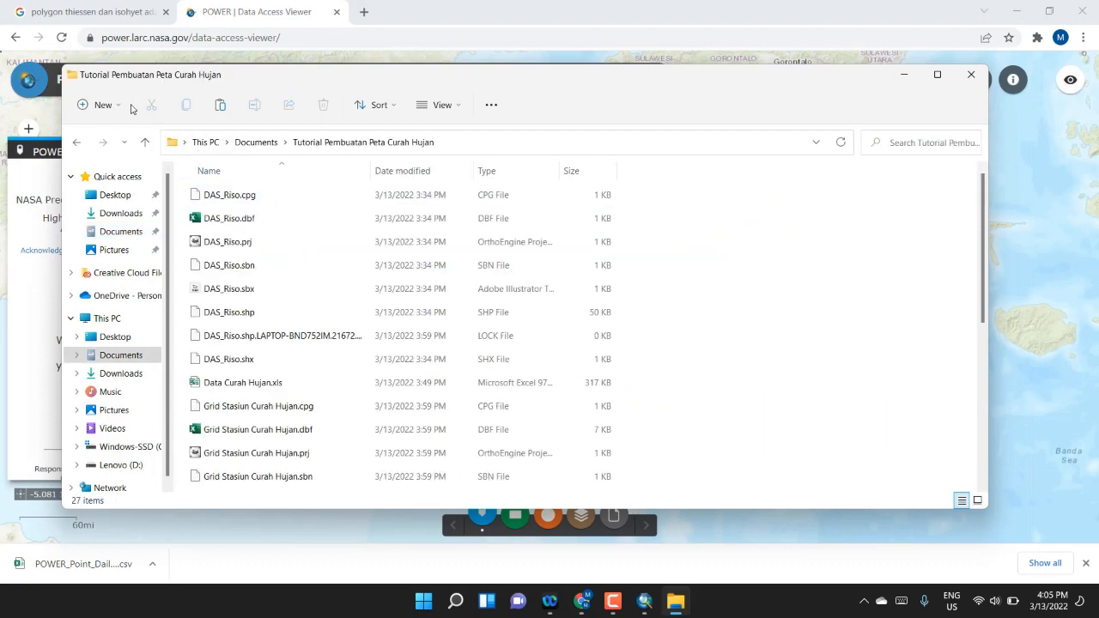
Create a folder named Data Curah Hujan inside Tutorial Pembuatan Peta Curah Hujan
click(103, 104)
click(107, 140)
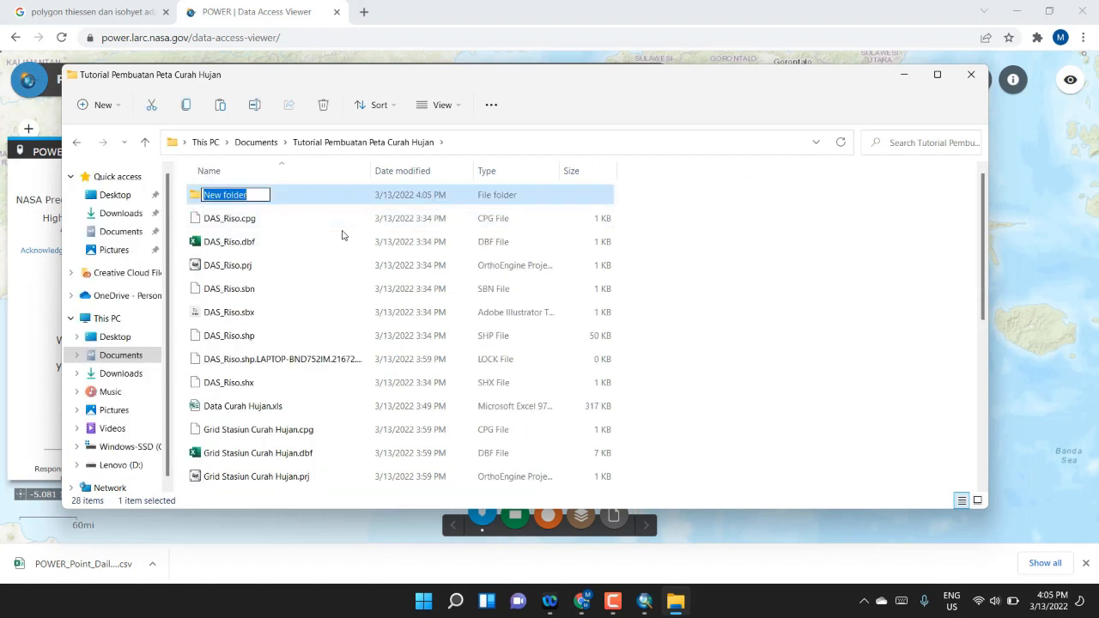
text(Data C)
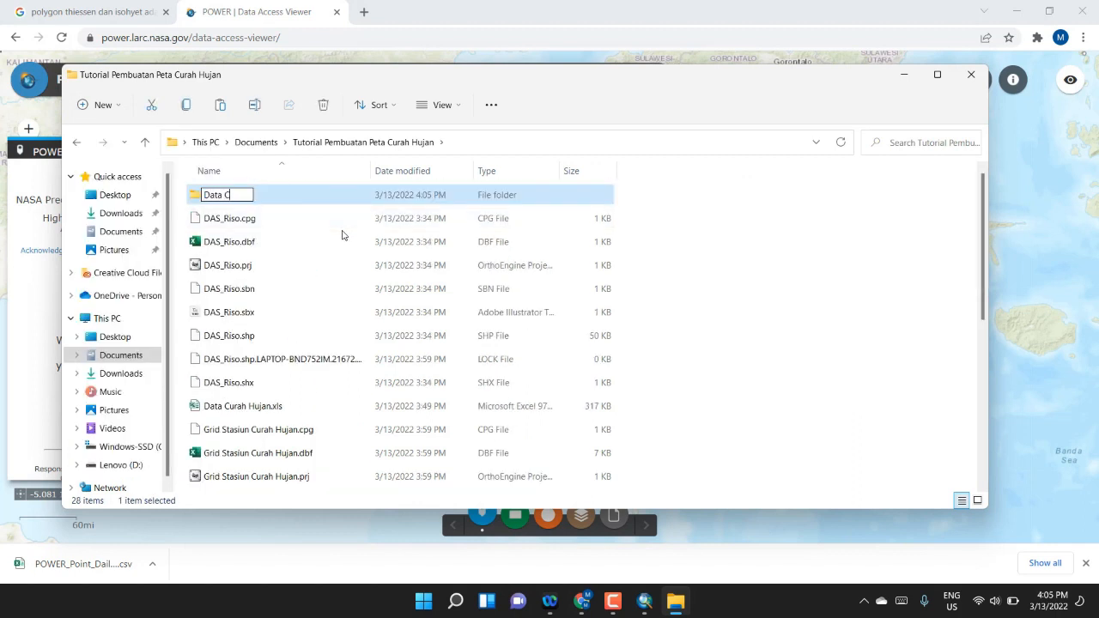
text(urah Hujan)
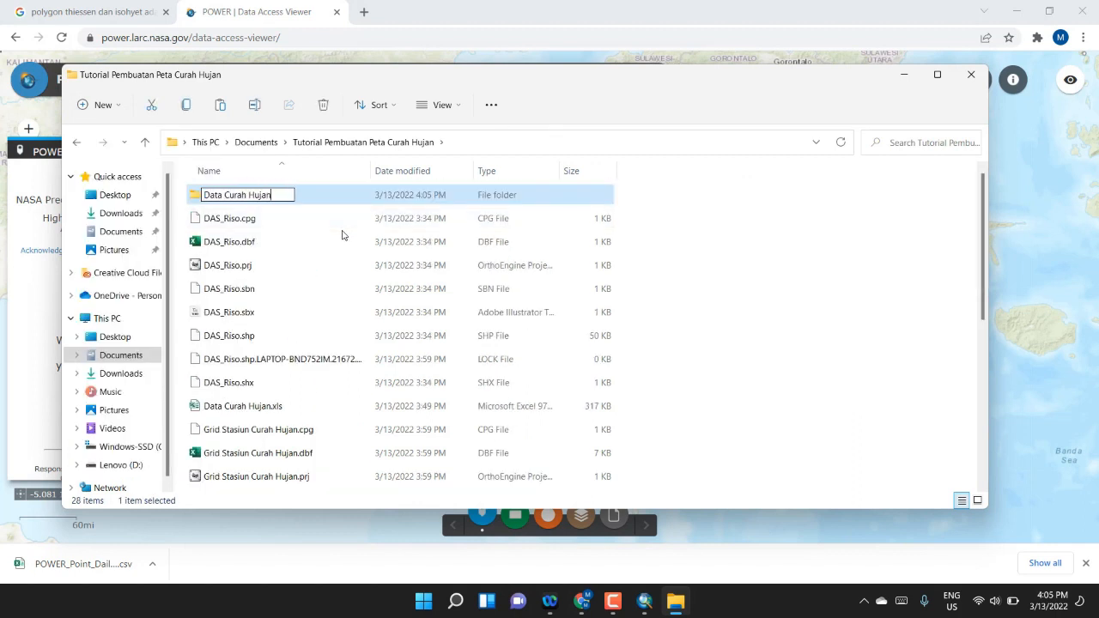
click(322, 195)
Place the downloaded POWER CSV file in the Data Curah Hujan folder
double_click(322, 195)
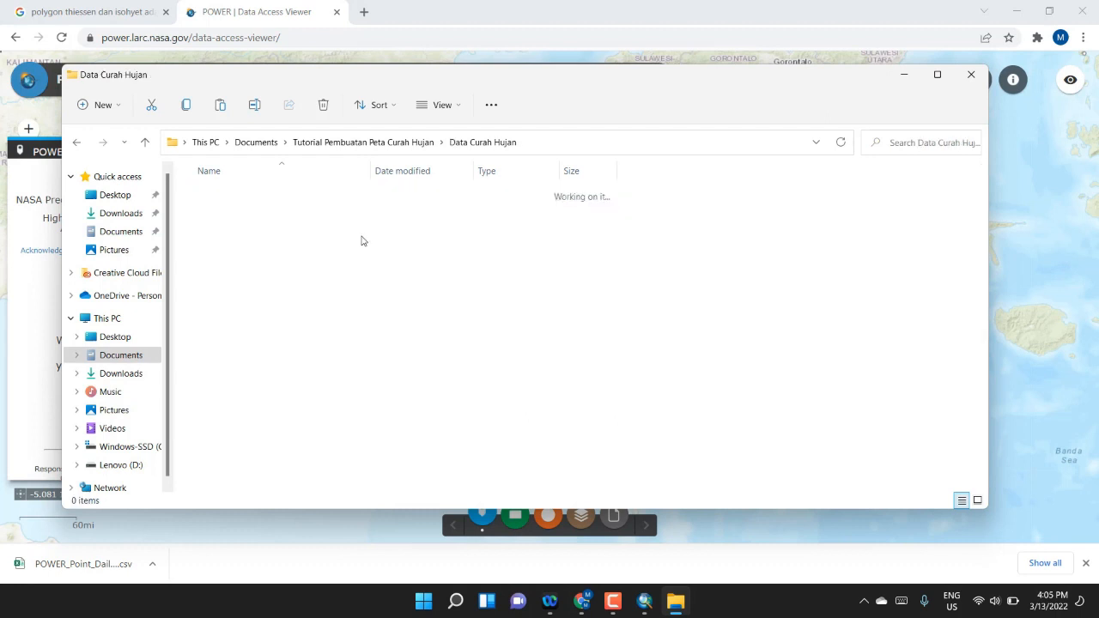
key(ctrl+v)
click(413, 286)
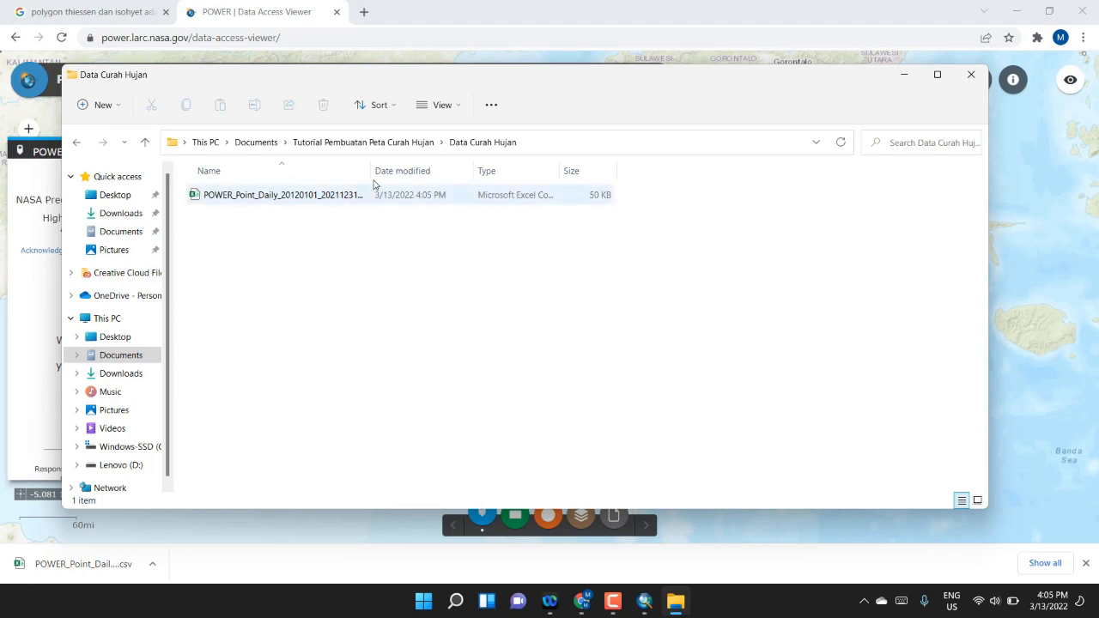
Rename the downloaded POWER CSV in the Data Curah Hujan folder as Stasiun A1.csv
click(445, 199)
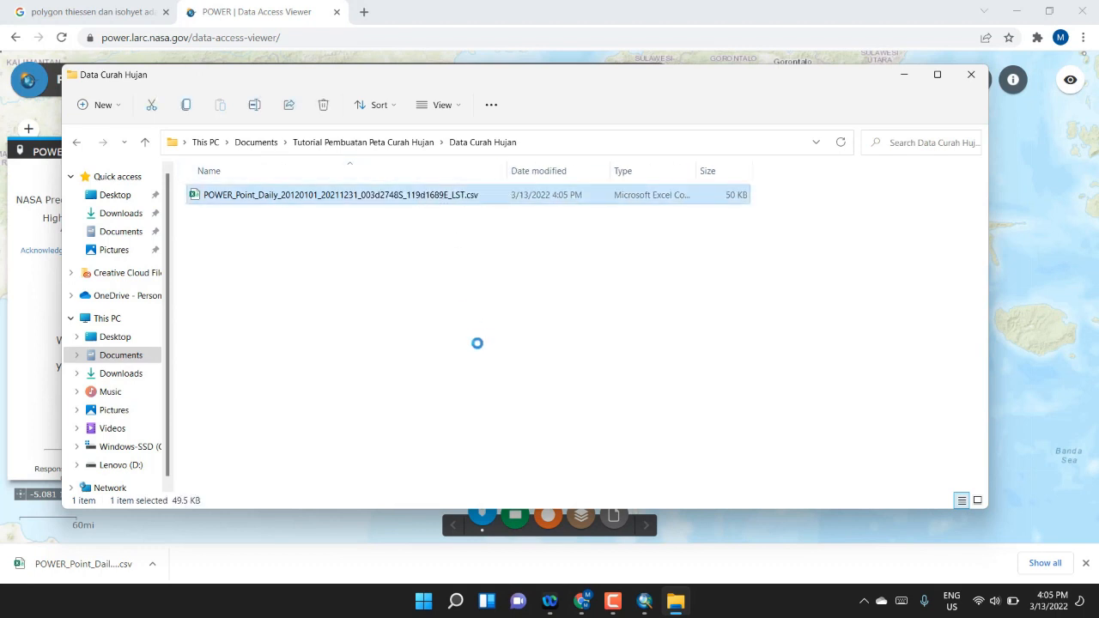
key(Menu)
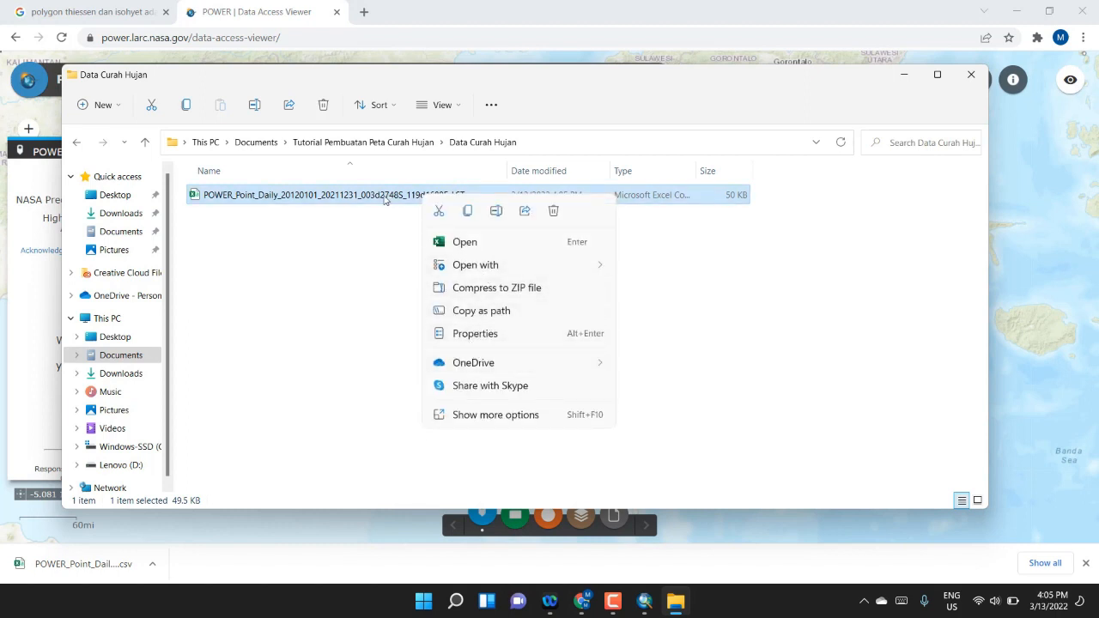
click(437, 105)
click(498, 104)
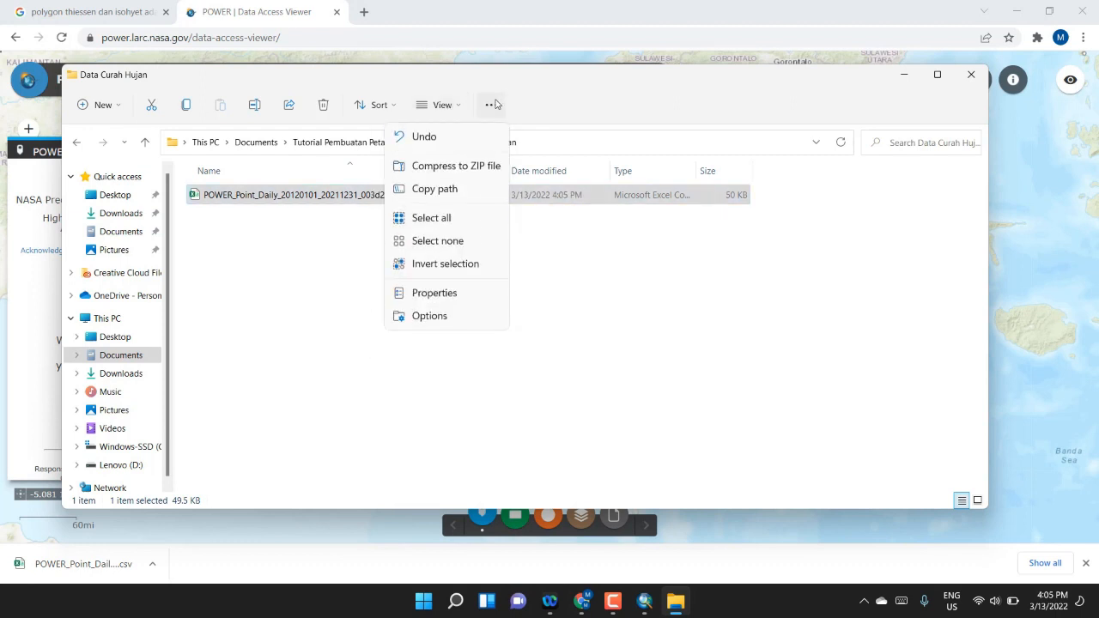
click(440, 105)
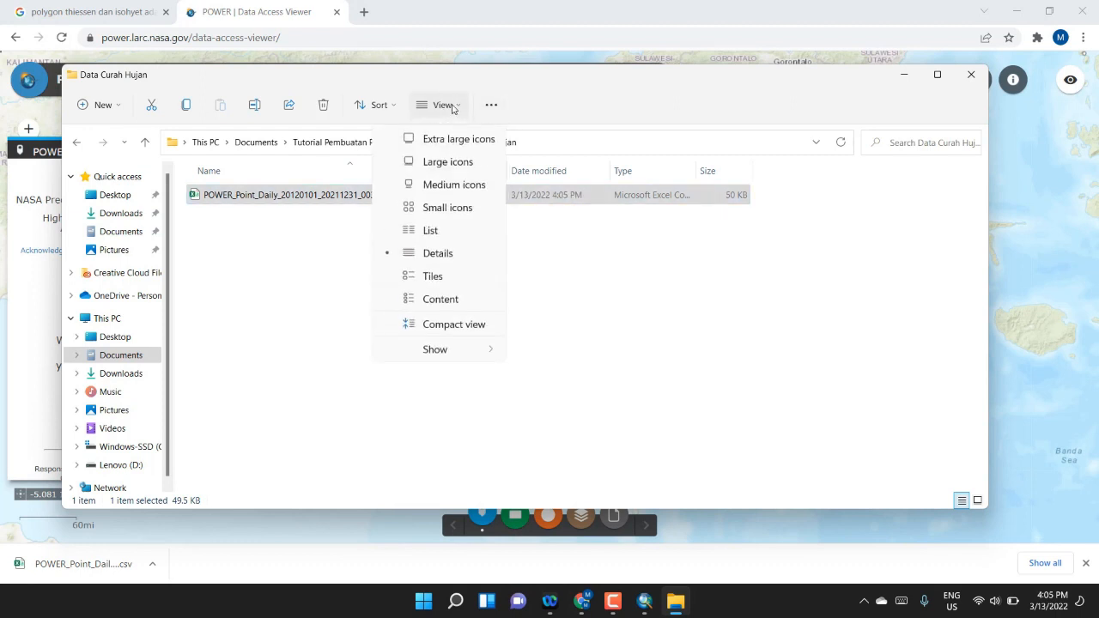
click(290, 201)
right_click(286, 203)
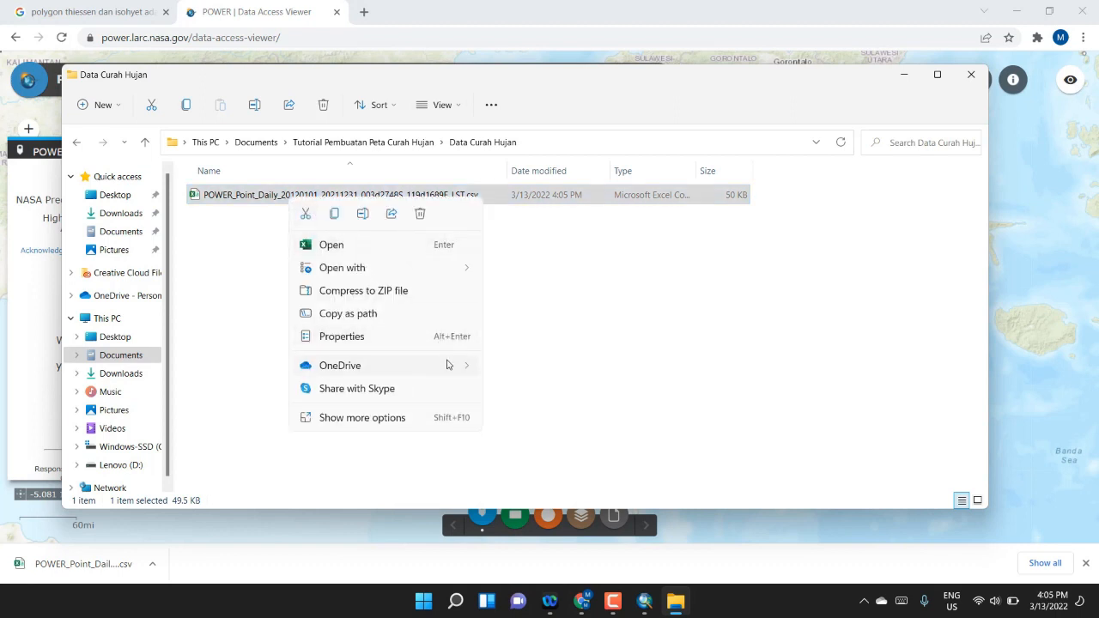
click(363, 213)
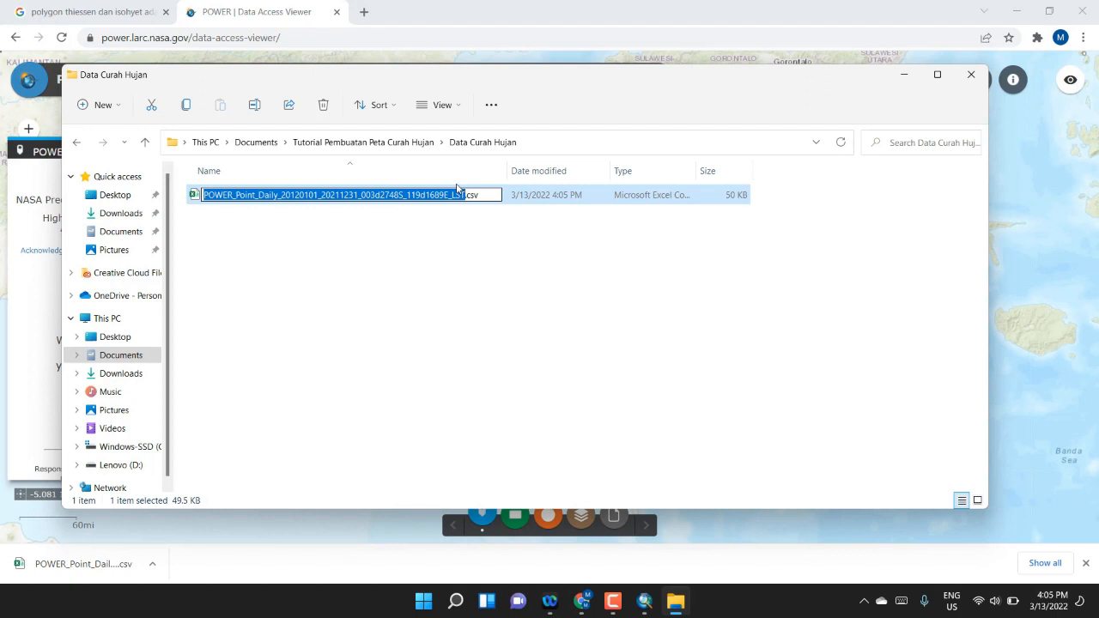
text(Stasuy)
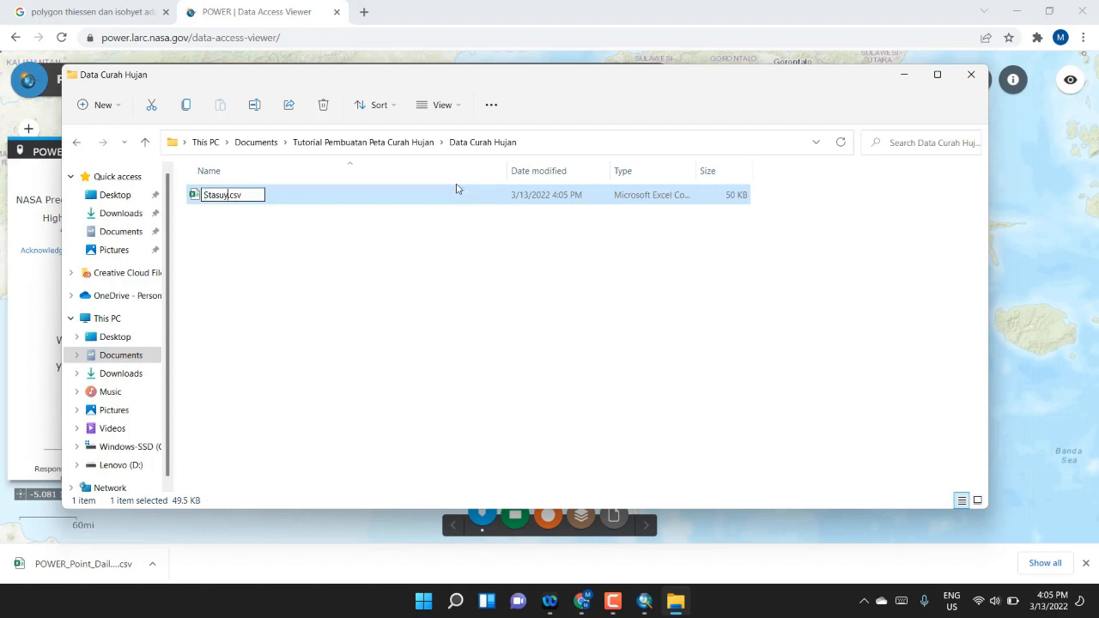
key(BackSpace)
key(BackSpace)
text(iun A1)
key(Return)
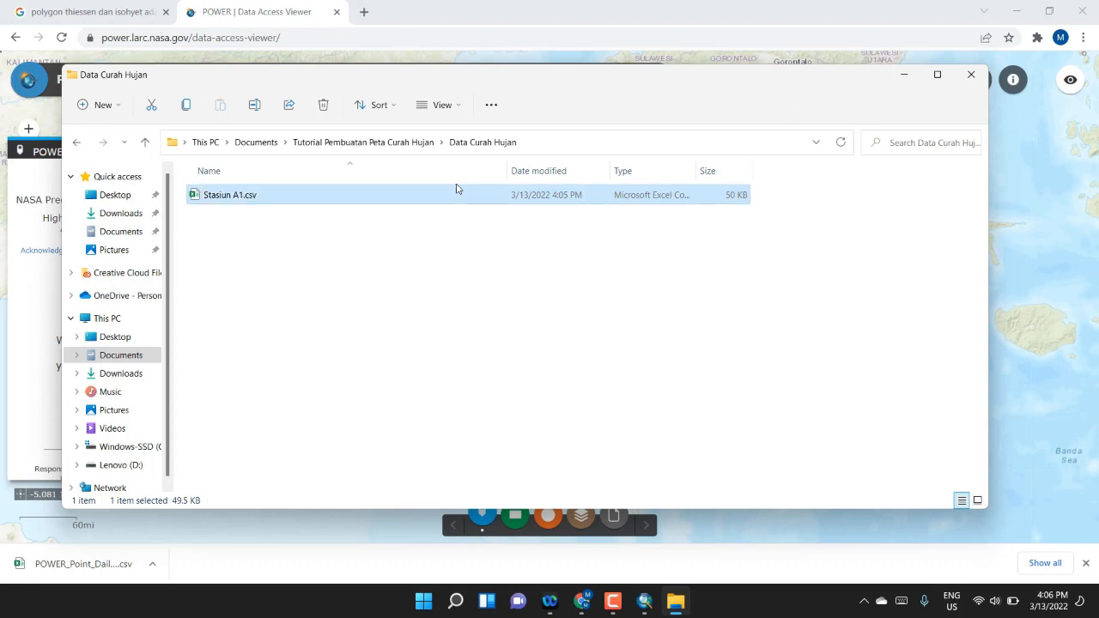
Open Stasiun A1.csv in Excel and check the unit of the PRECTOTCORR parameter in the header text
double_click(309, 194)
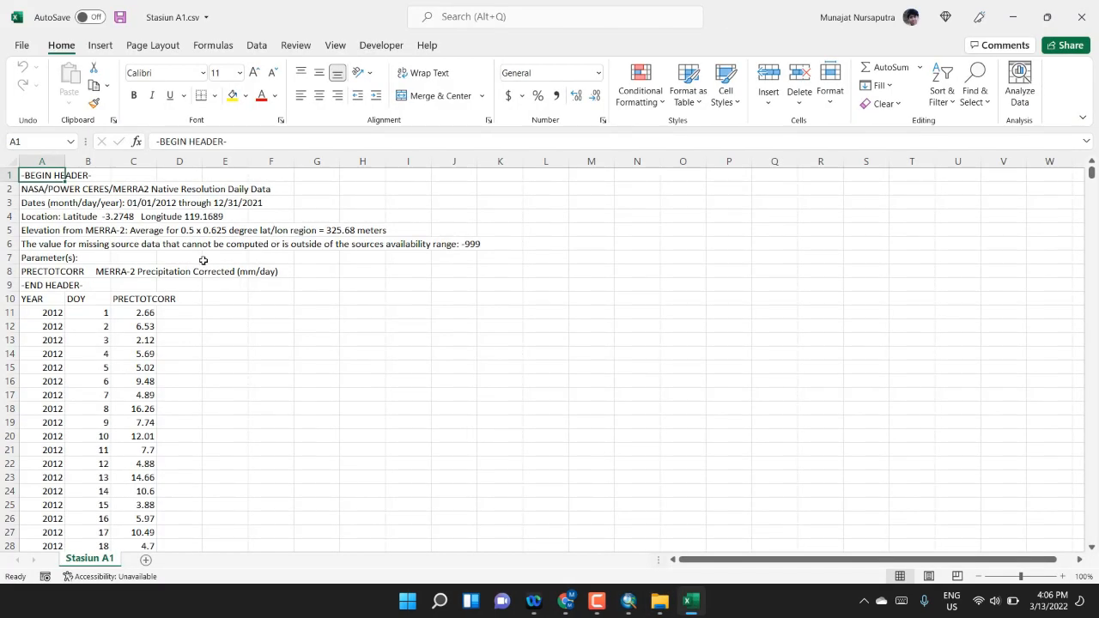
scroll(182, 266, down, 1)
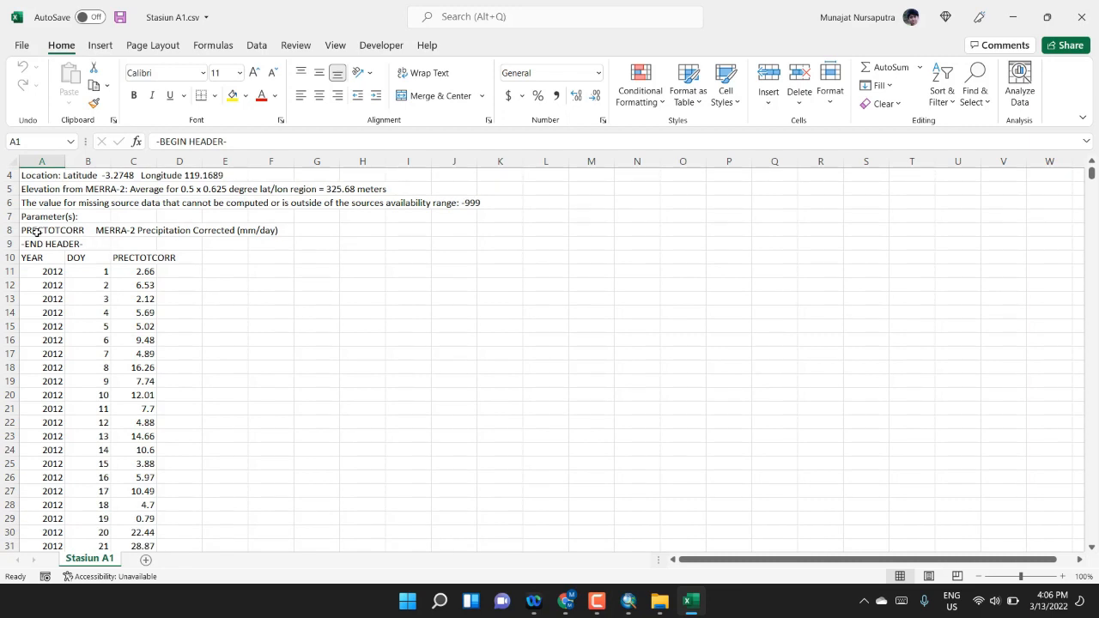
click(37, 232)
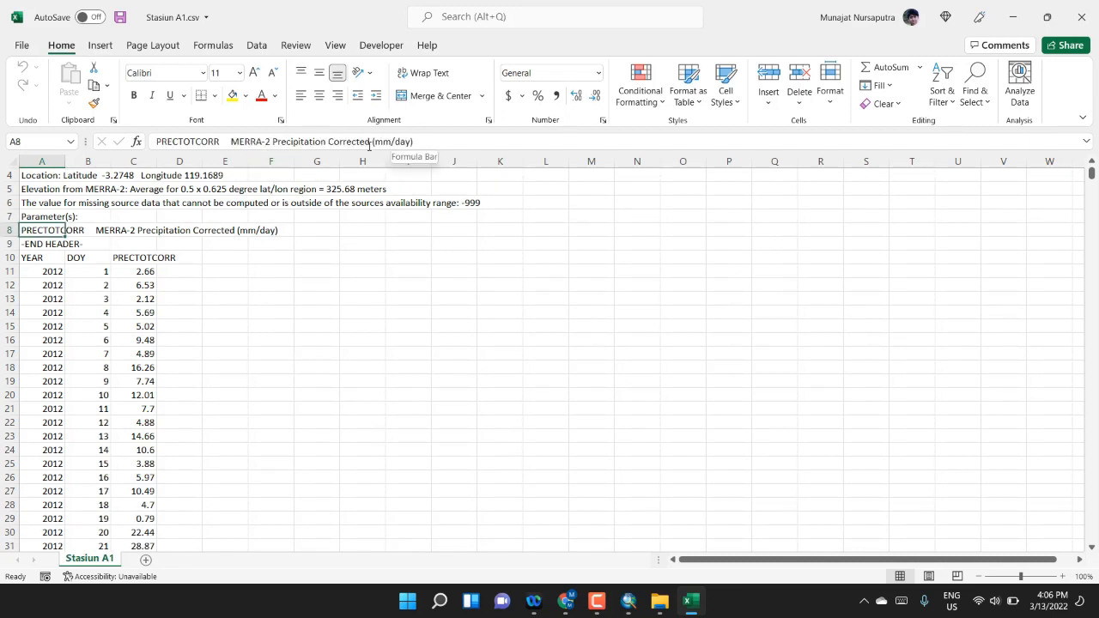
drag(376, 143, 410, 143)
click(363, 258)
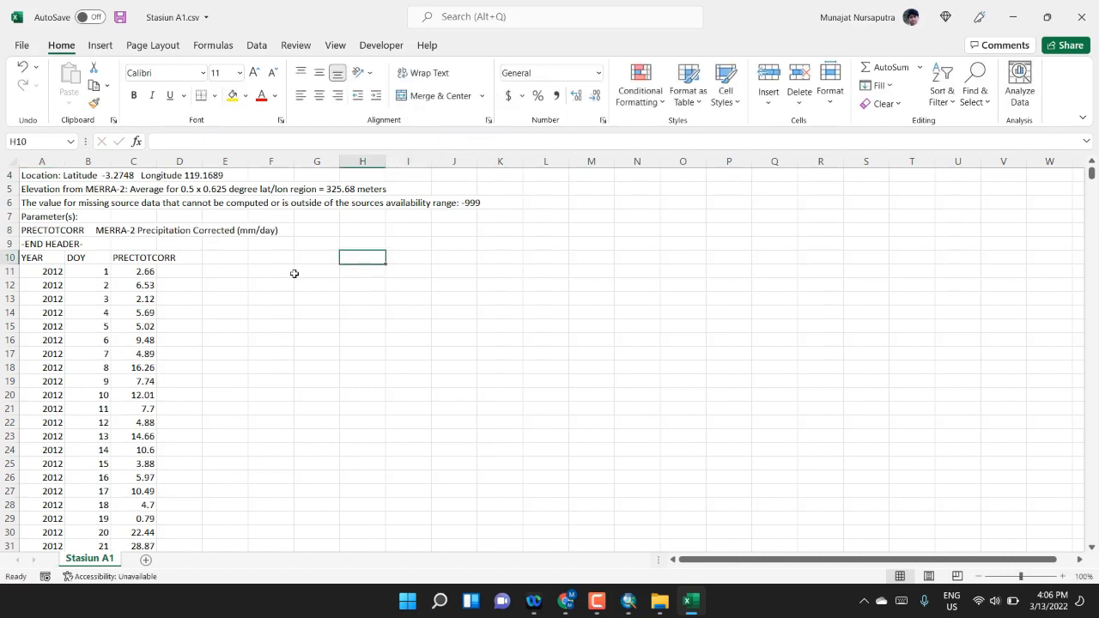
Insert a PivotTable on a new worksheet from range A10:C3663, covering the YEAR, DOY and PRECTOTCORR columns
click(40, 259)
scroll(174, 295, down, 5)
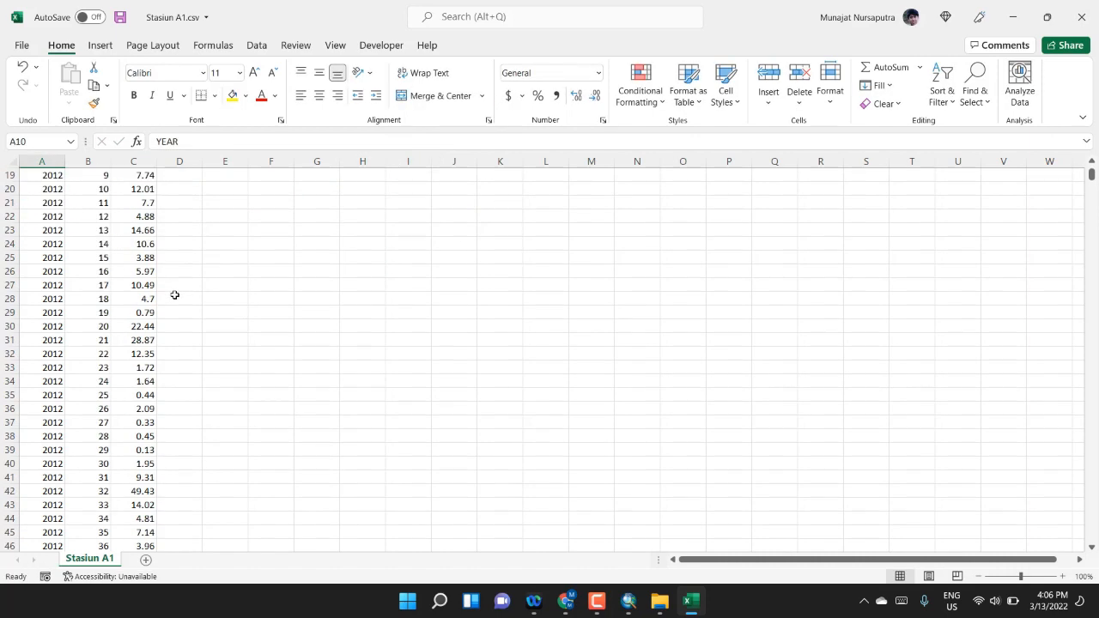
scroll(174, 295, up, 5)
scroll(175, 294, up, 1)
scroll(174, 297, down, 20)
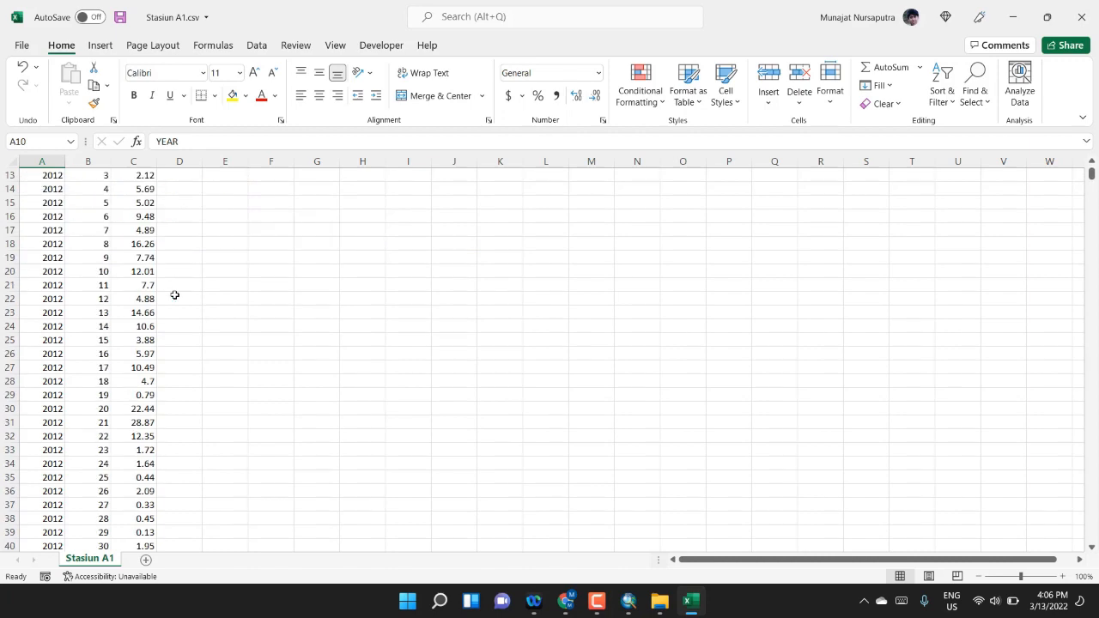
scroll(172, 307, down, 10)
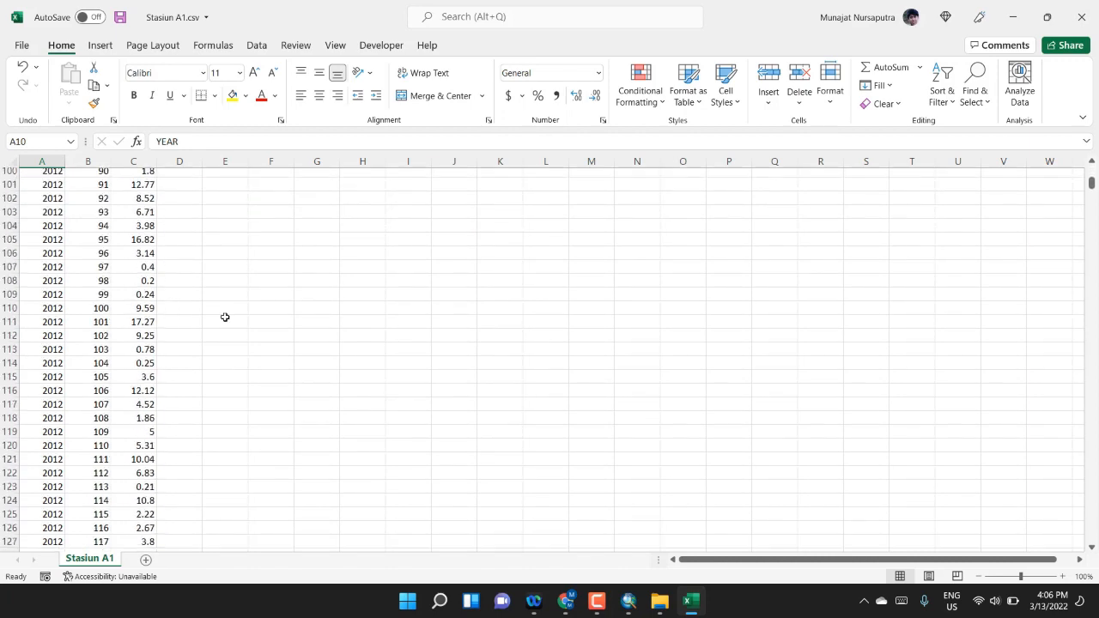
drag(1092, 186, 1091, 539)
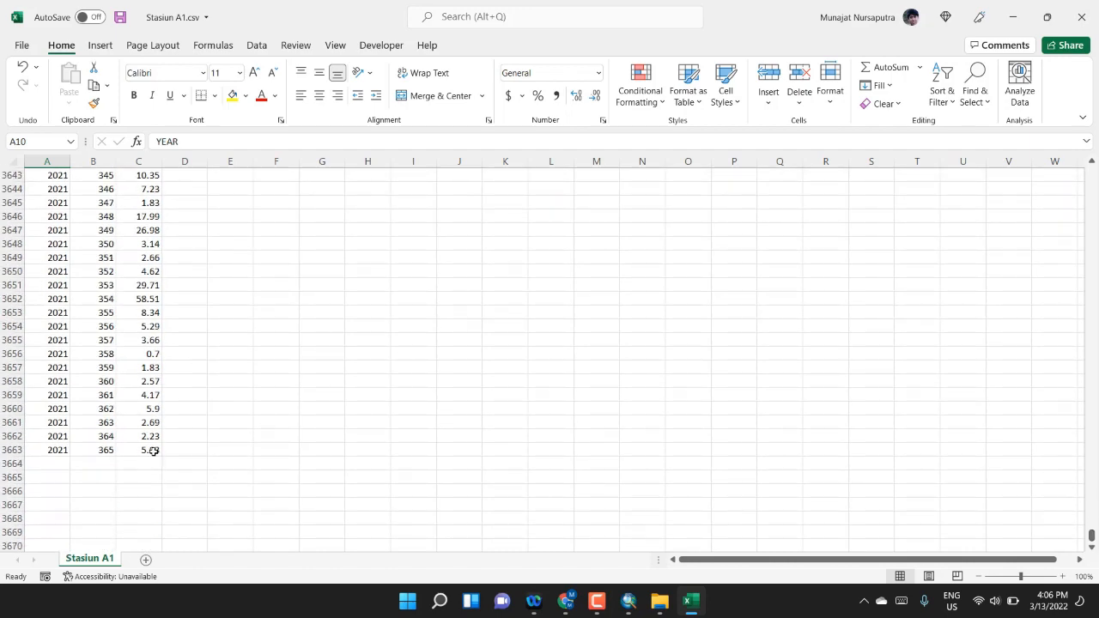
shift+click(153, 451)
scroll(269, 303, up, 16)
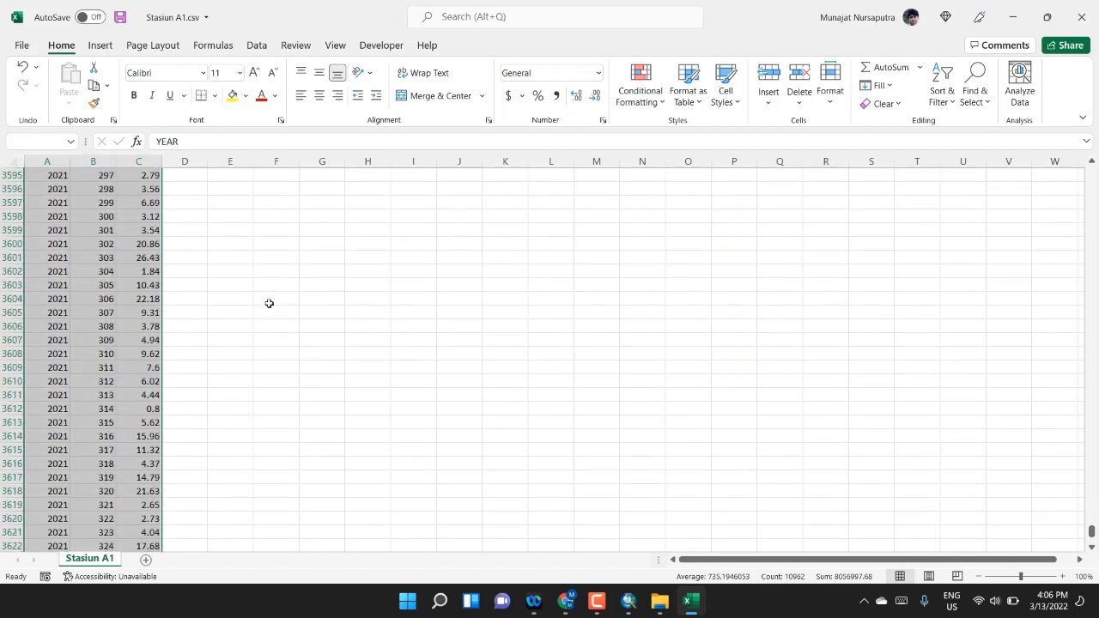
scroll(269, 304, up, 20)
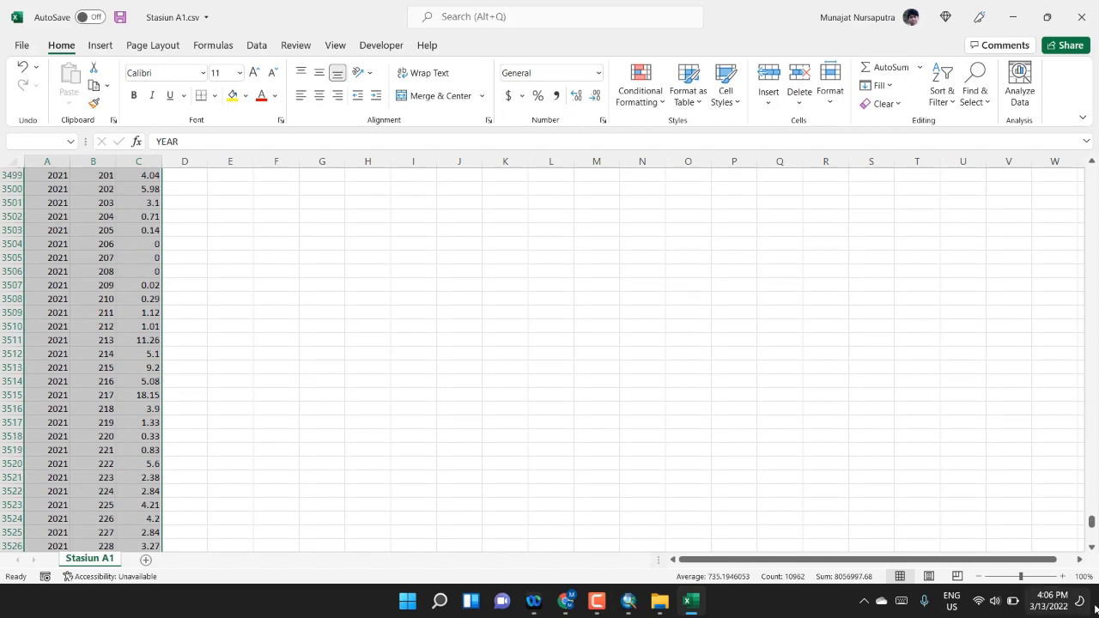
drag(1091, 521, 1091, 171)
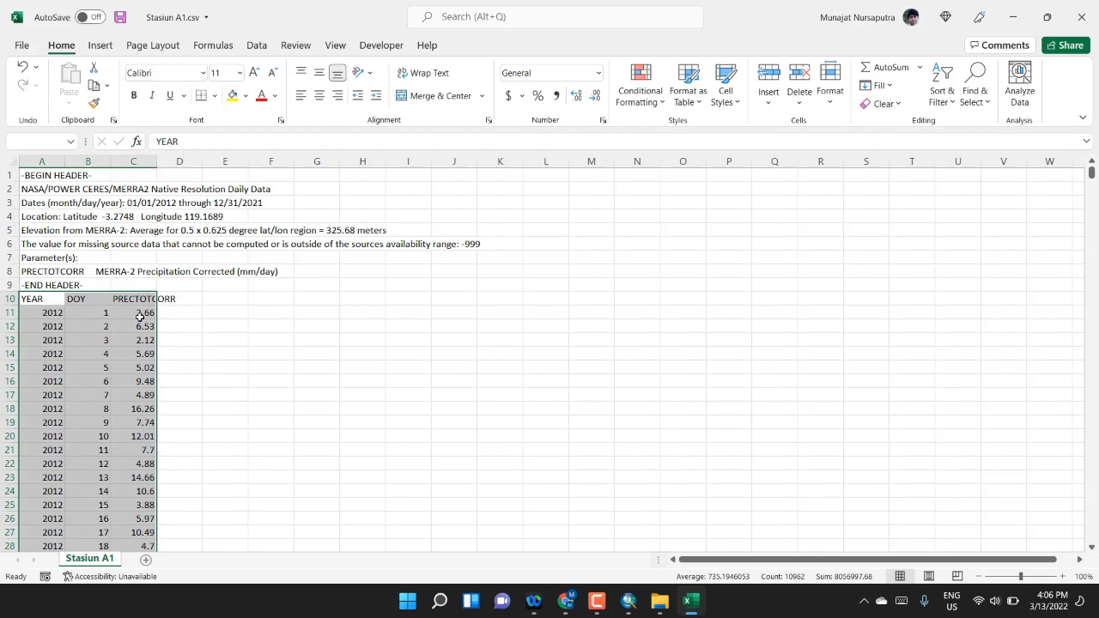
click(100, 46)
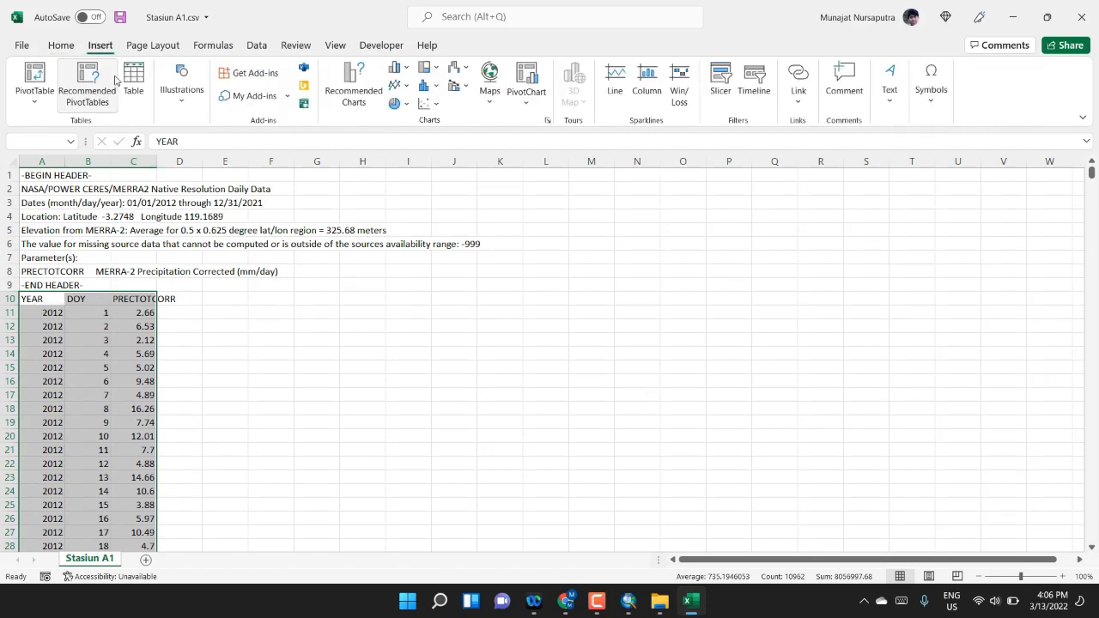
click(46, 80)
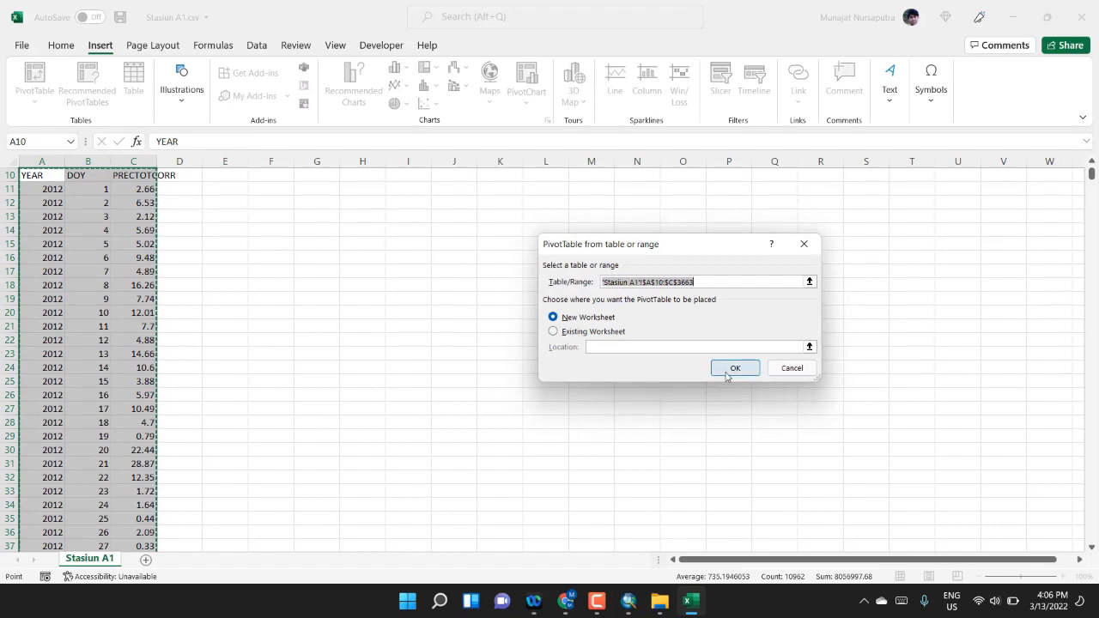
click(732, 369)
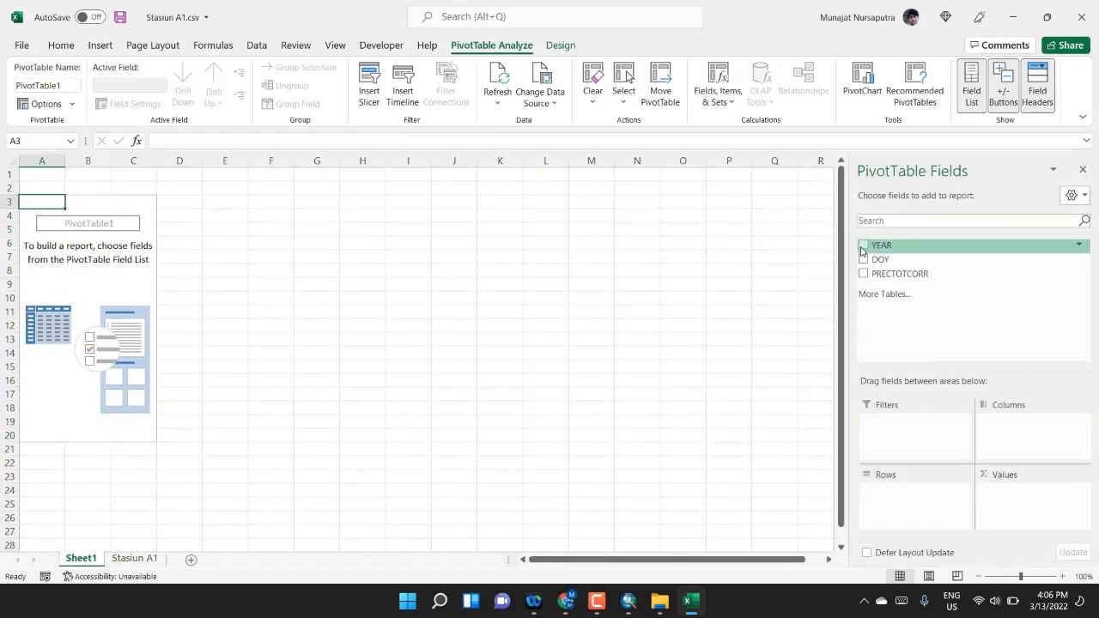
Set up the PivotTable with YEAR as rows and the sum of PRECTOTCORR as values
click(863, 248)
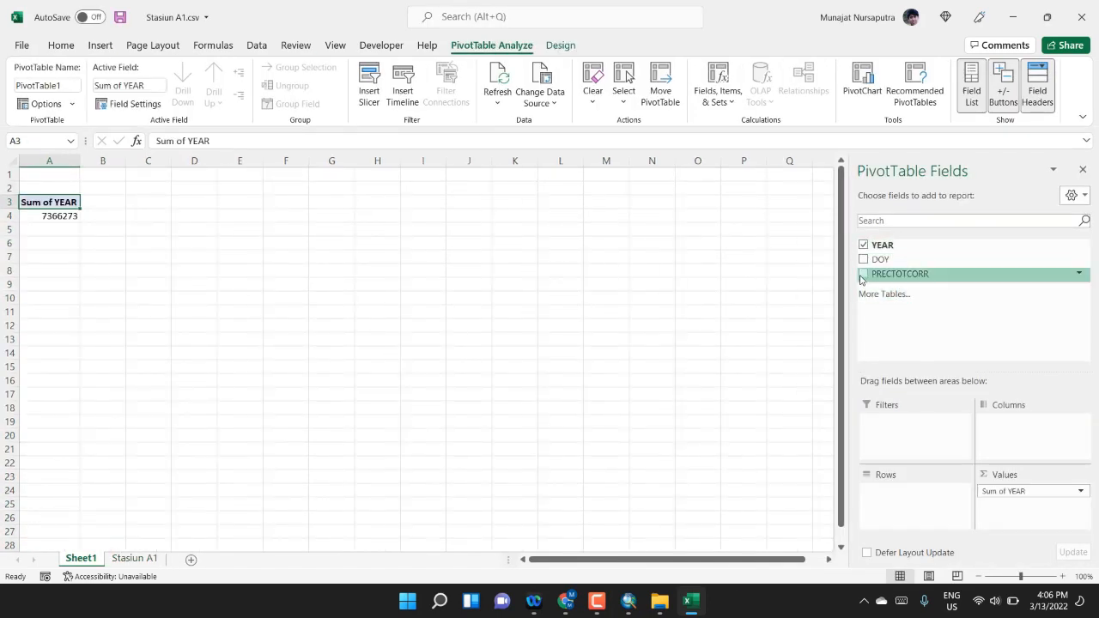
click(864, 274)
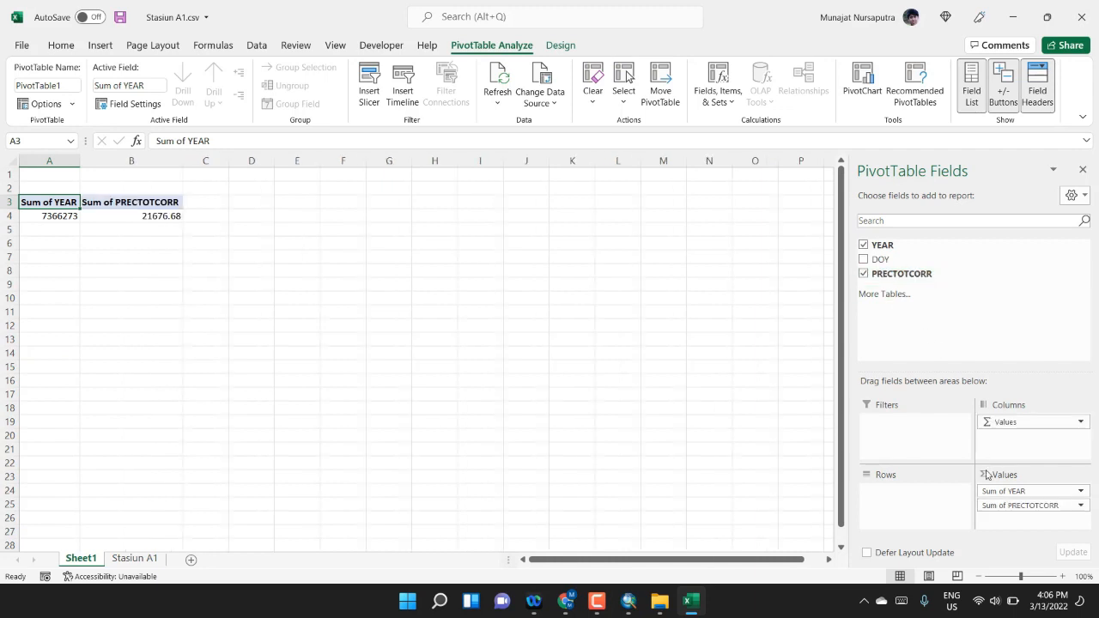
drag(989, 490, 919, 498)
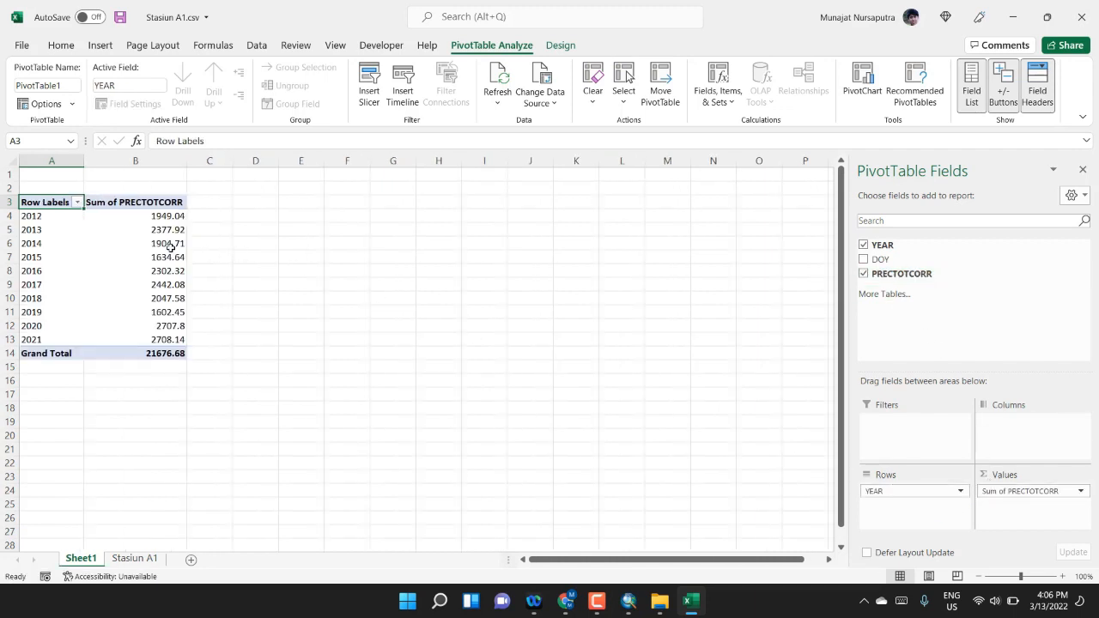
click(69, 211)
click(59, 215)
click(135, 222)
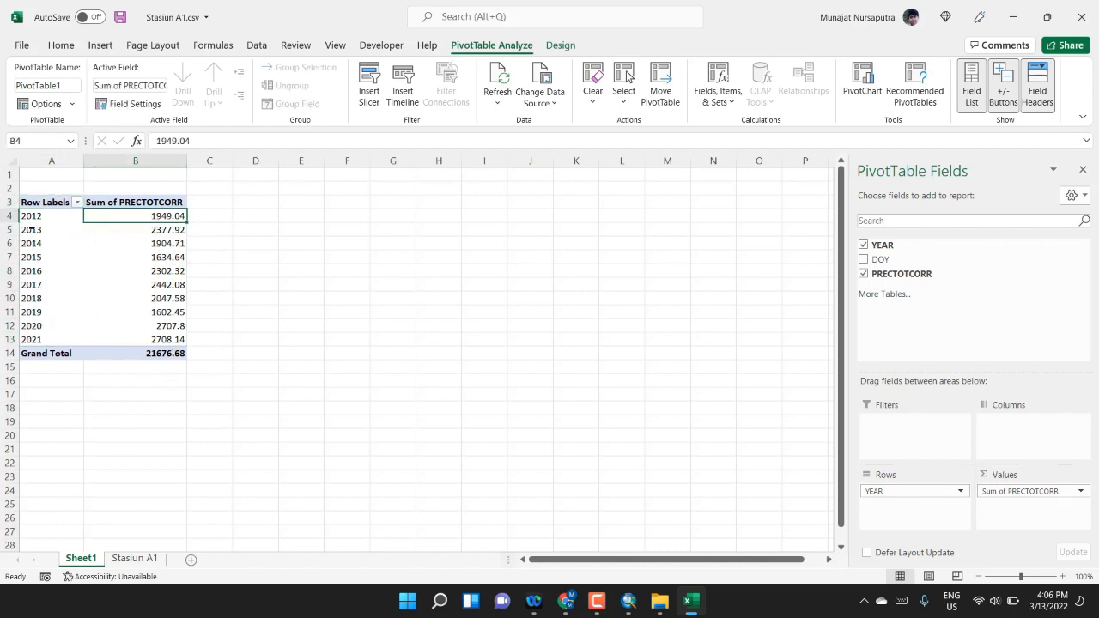
Copy the yearly rainfall totals in A3:B13, without the grand total, as values to D3 of a new worksheet
drag(47, 204, 152, 340)
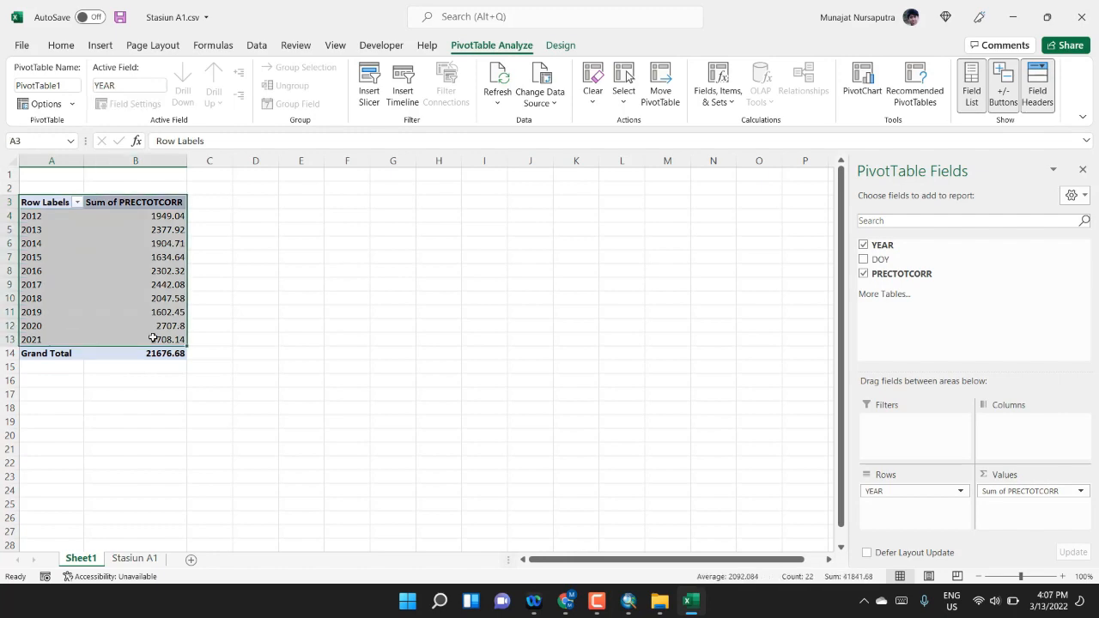
right_click(155, 340)
click(188, 349)
click(192, 559)
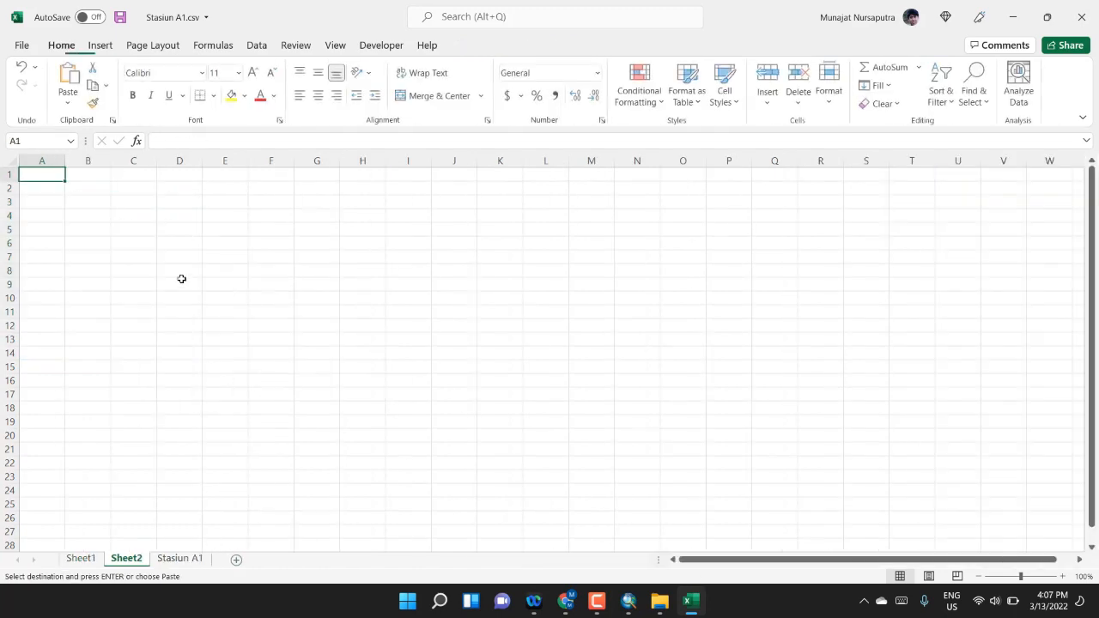
click(162, 199)
right_click(167, 201)
click(221, 252)
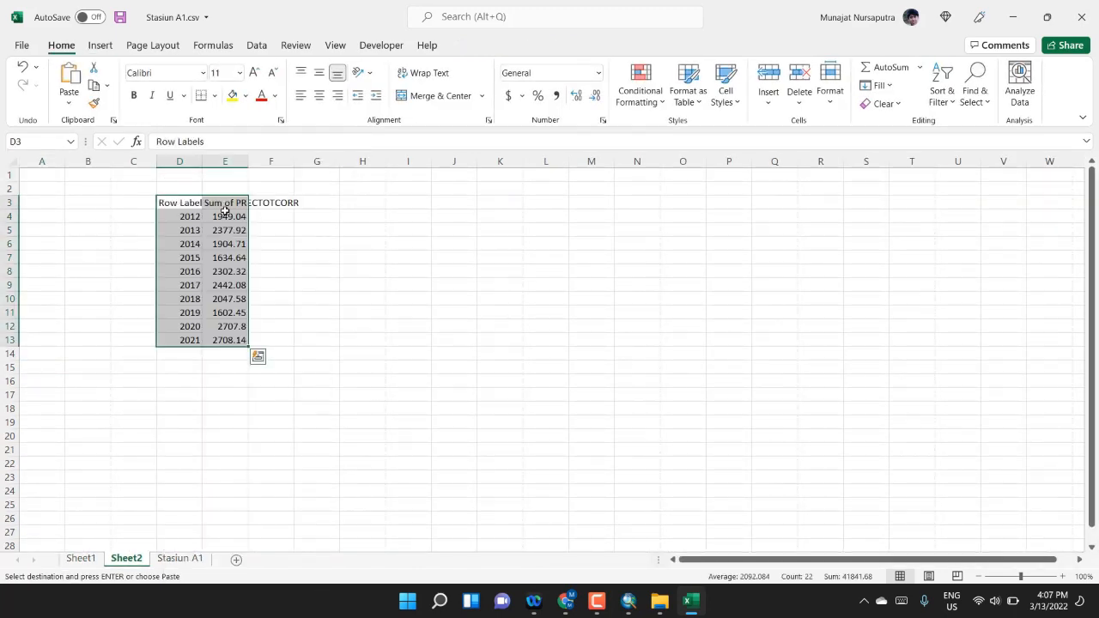
Autofit the widths of columns D and E to the pasted rainfall table
click(237, 179)
double_click(204, 162)
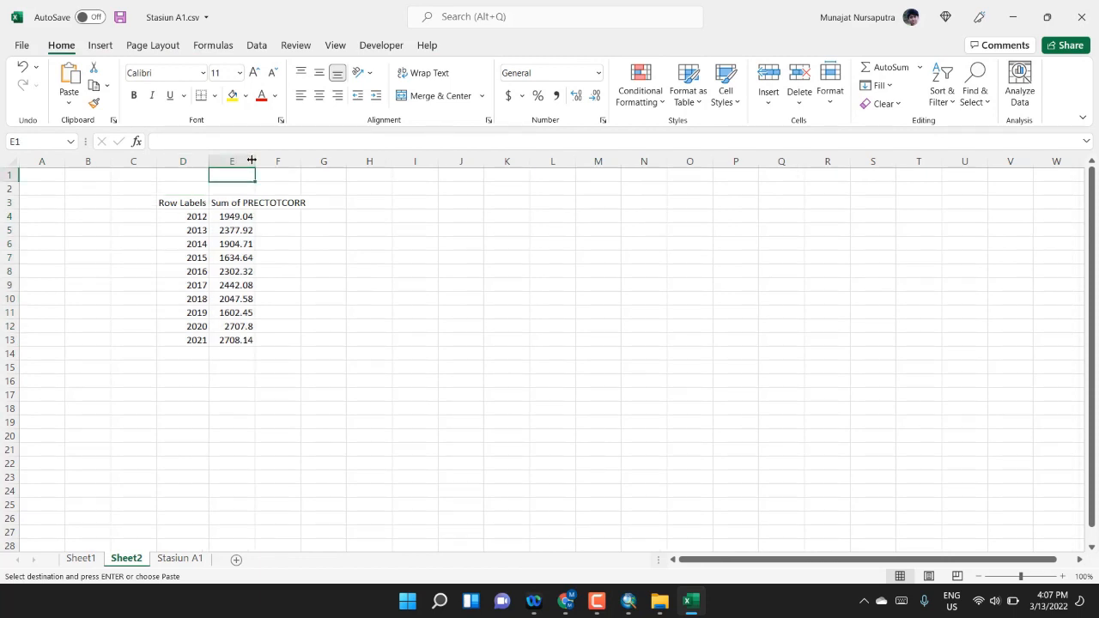
double_click(254, 161)
click(390, 237)
Calculate the average of the yearly rainfall totals E4:E13 in cell E14
click(292, 359)
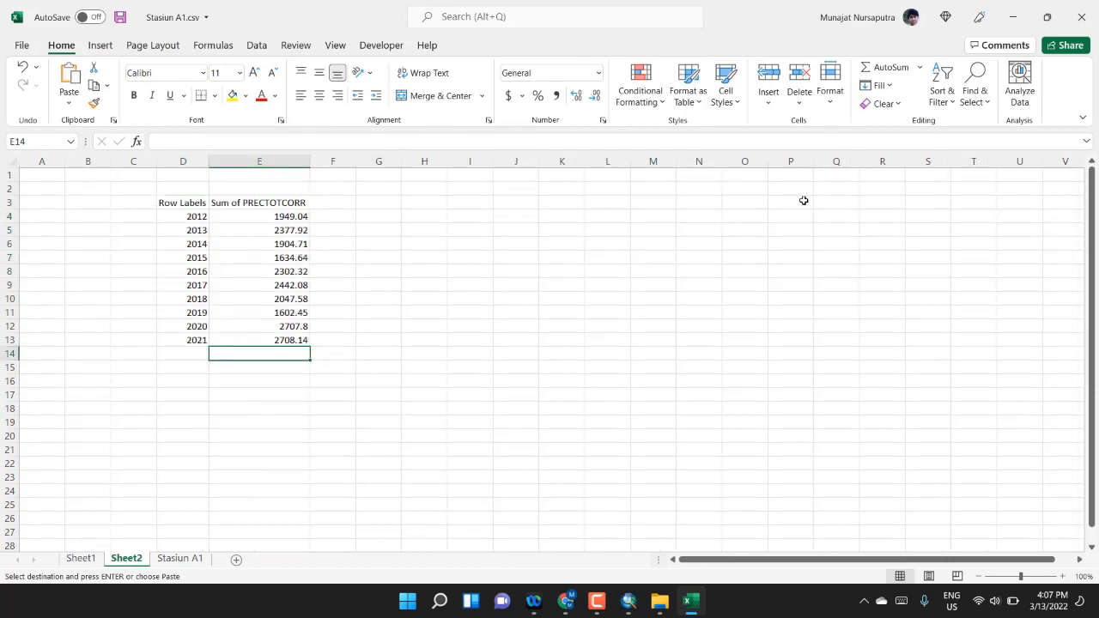
click(920, 67)
click(897, 107)
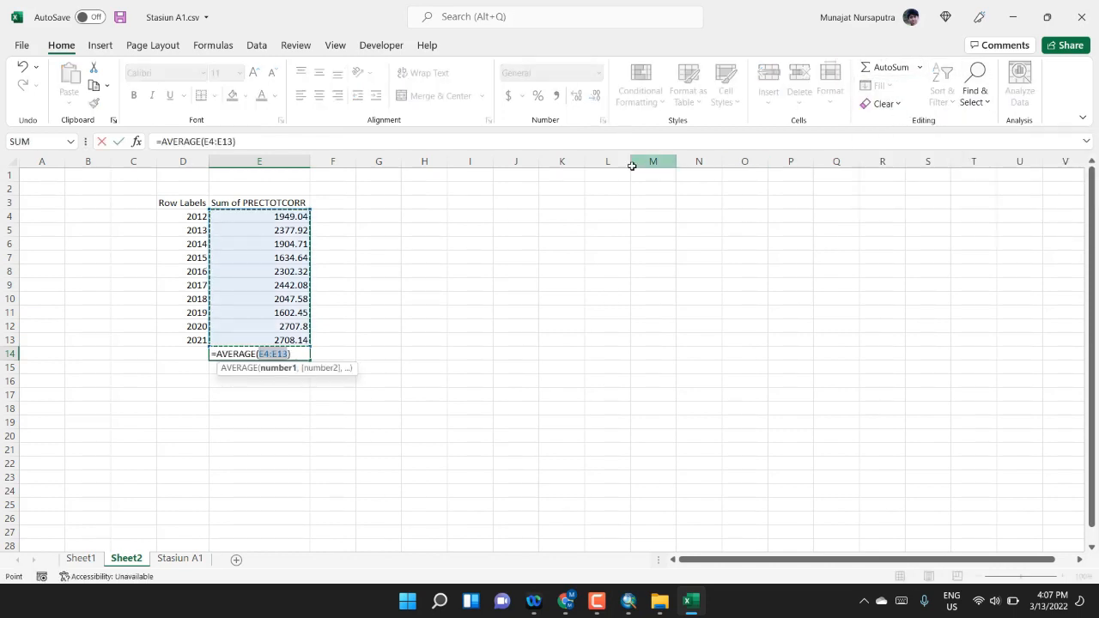
key(Return)
click(268, 355)
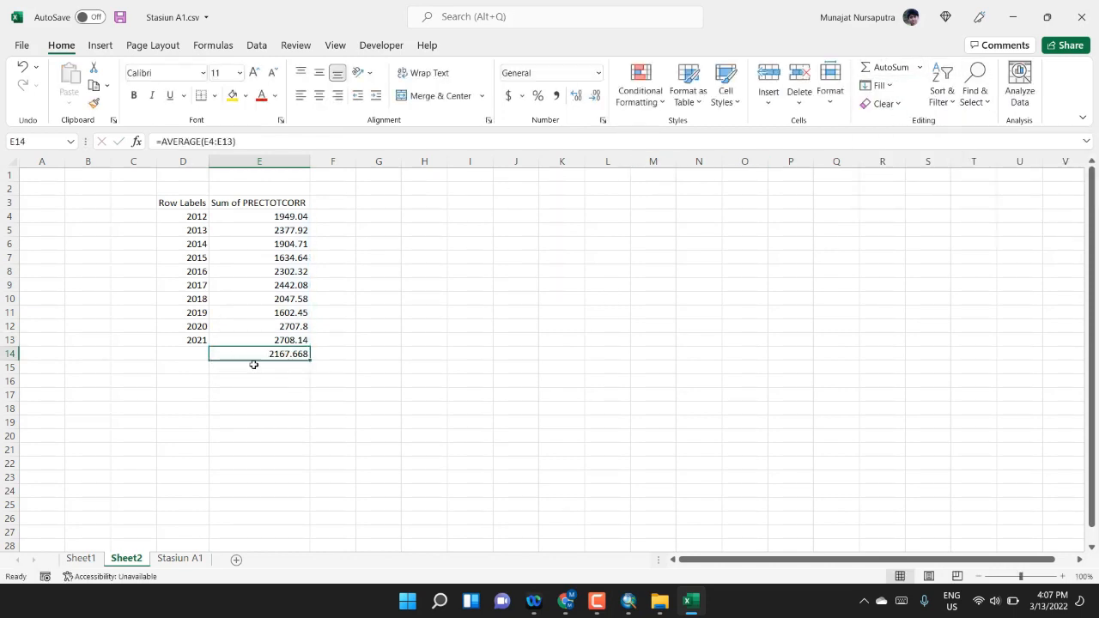
click(199, 358)
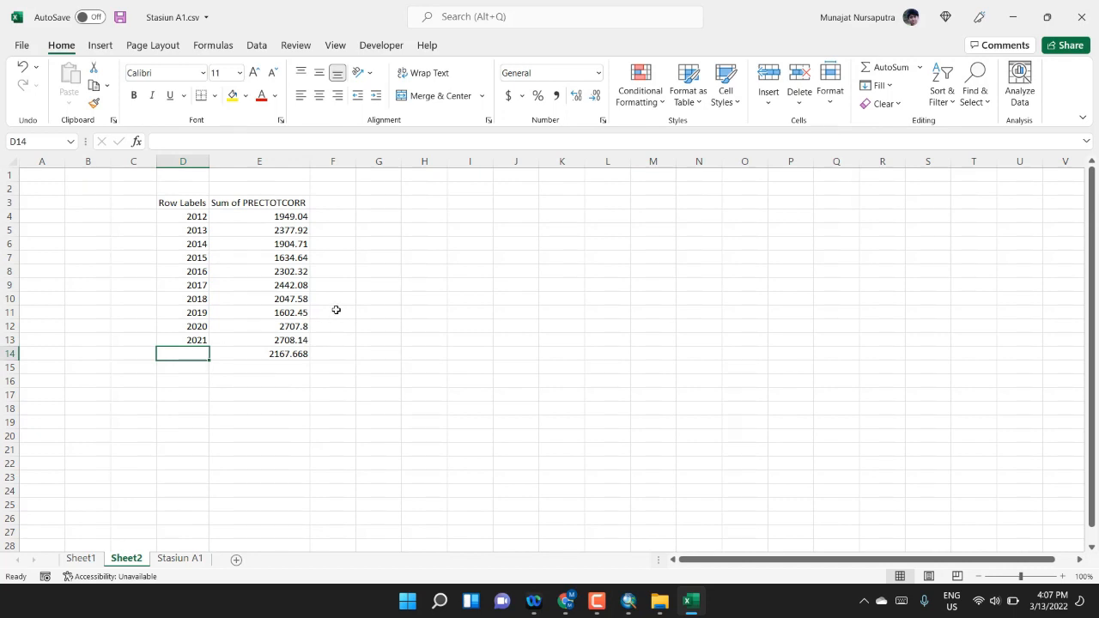
click(180, 188)
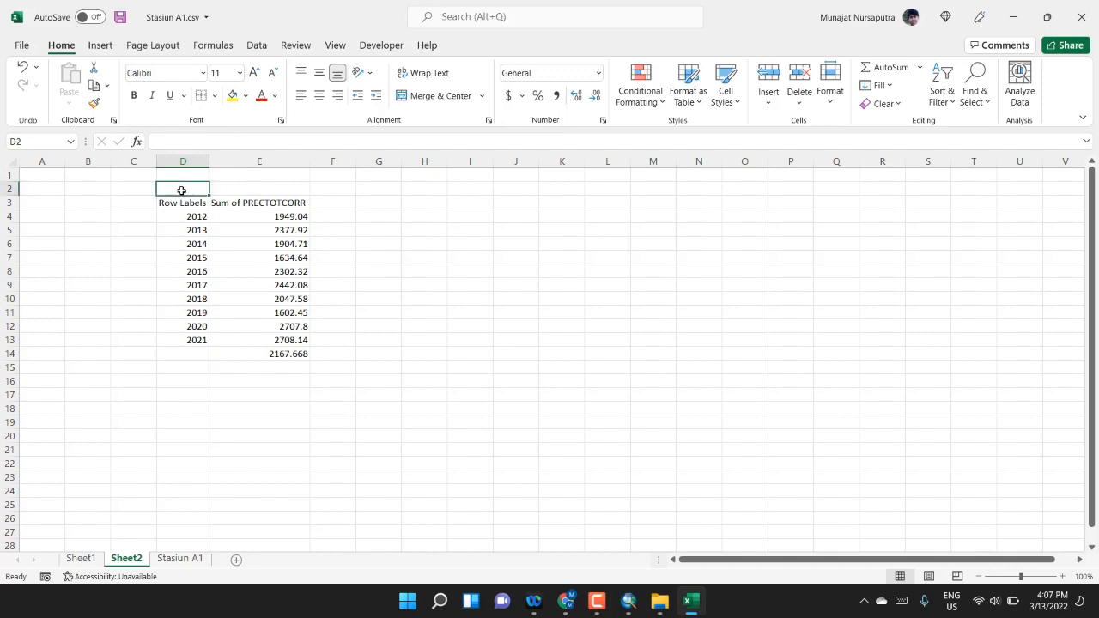
Label the rainfall table "Stasiun A1" in D2, add the unit "mm/tahun" beside the average in F14, and widen column F to fit
text(Stai)
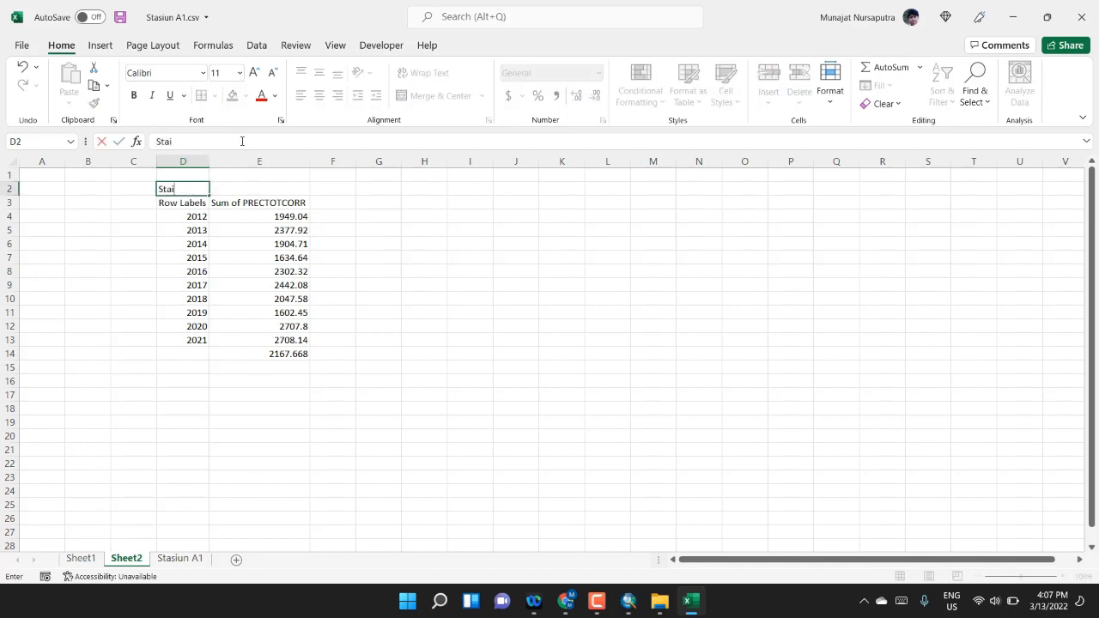
text(un)
key(BackSpace)
key(BackSpace)
text(s)
click(330, 355)
text(mm)
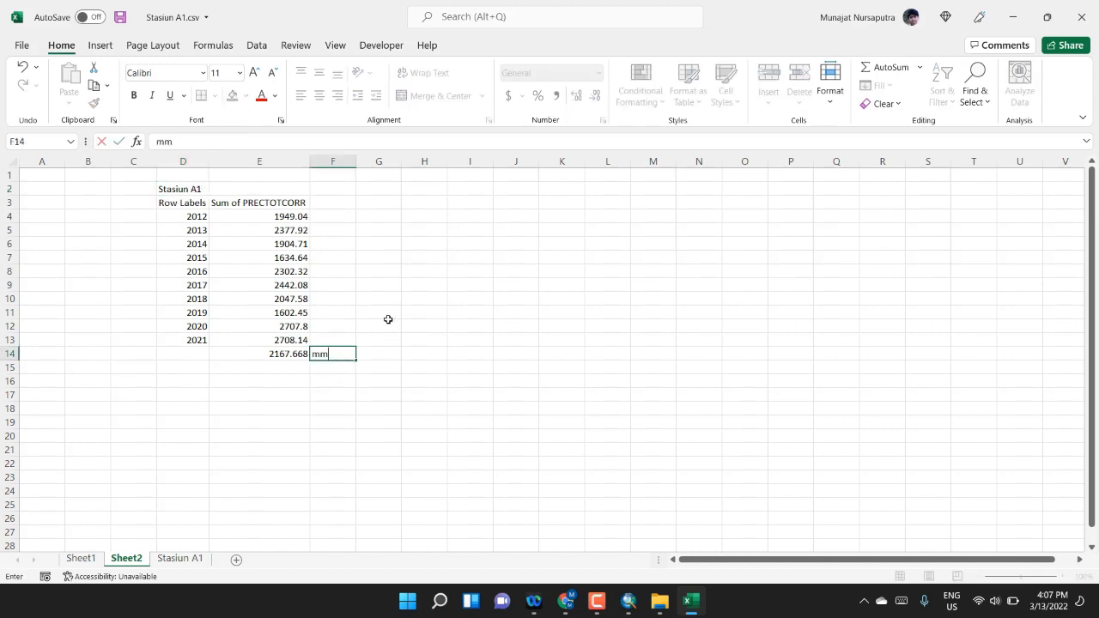
text(/tahun)
key(Return)
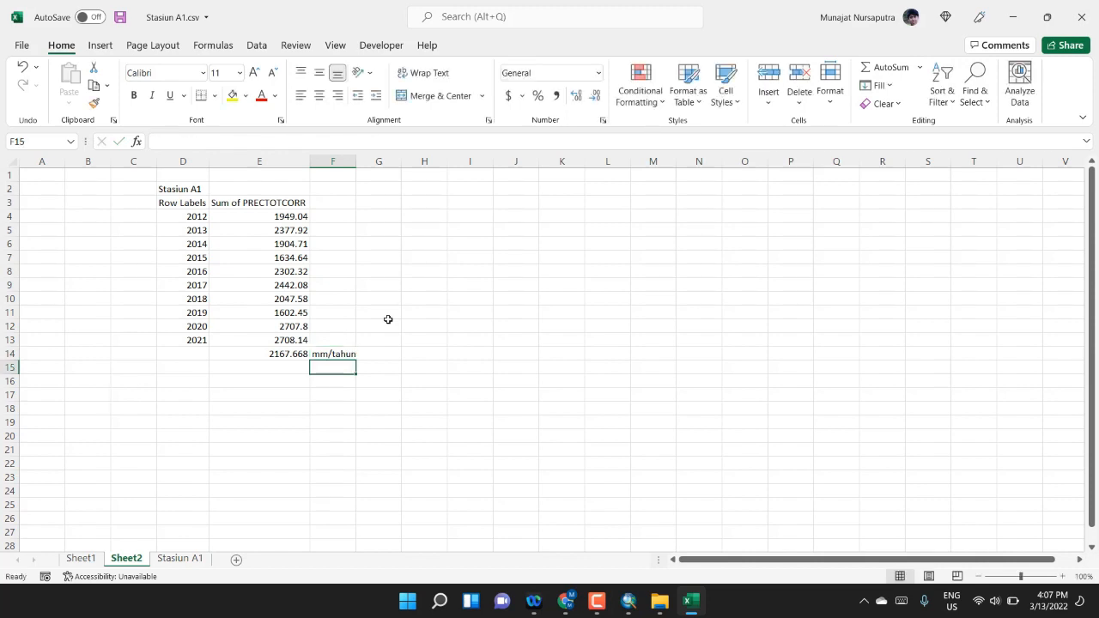
drag(350, 164, 376, 163)
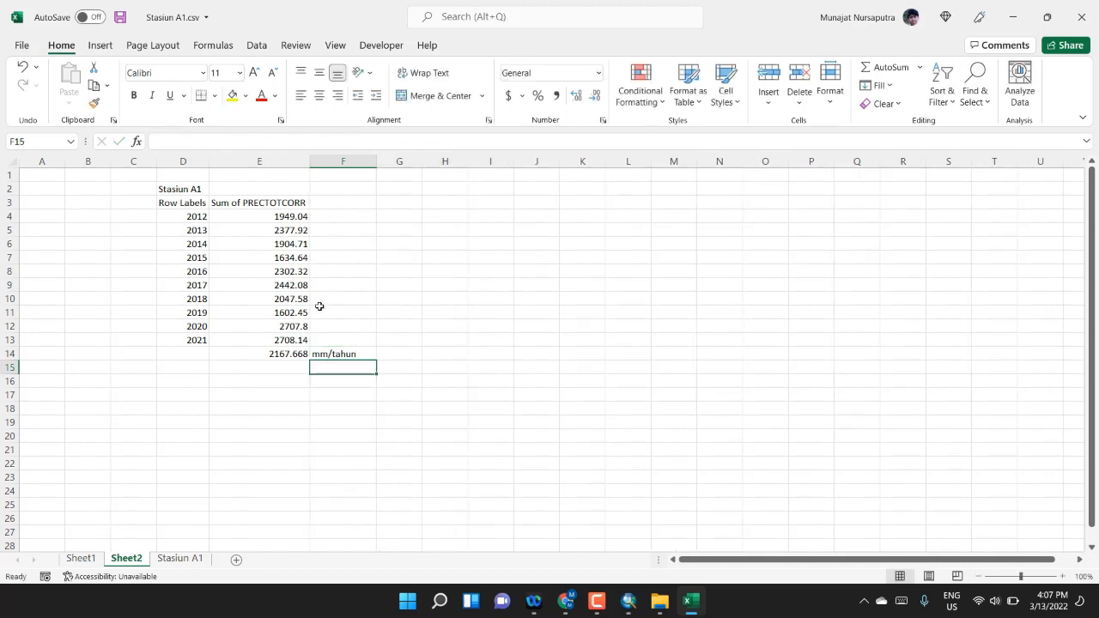
drag(284, 356, 346, 354)
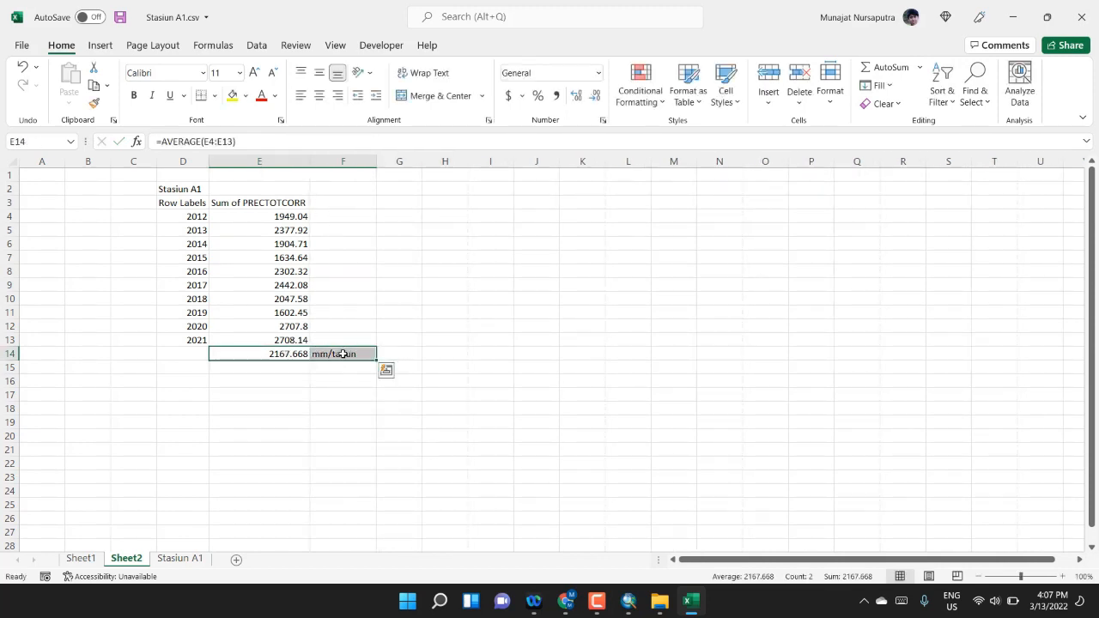
Add a new worksheet after the Stasiun A1 sheet, with cell A1 as the starting point
click(180, 558)
click(237, 559)
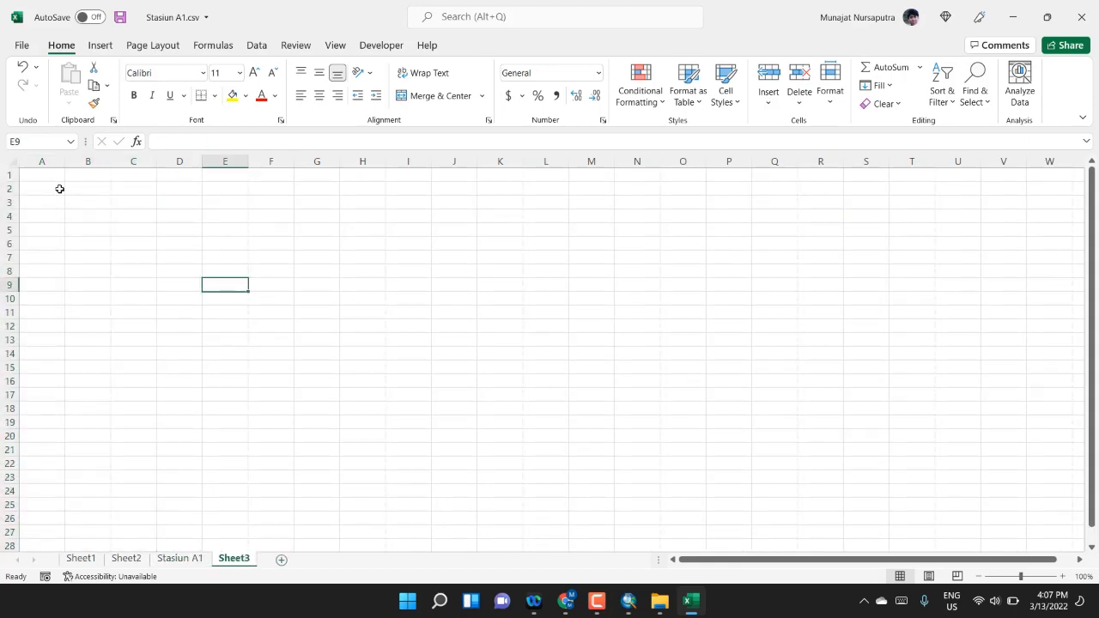
click(44, 176)
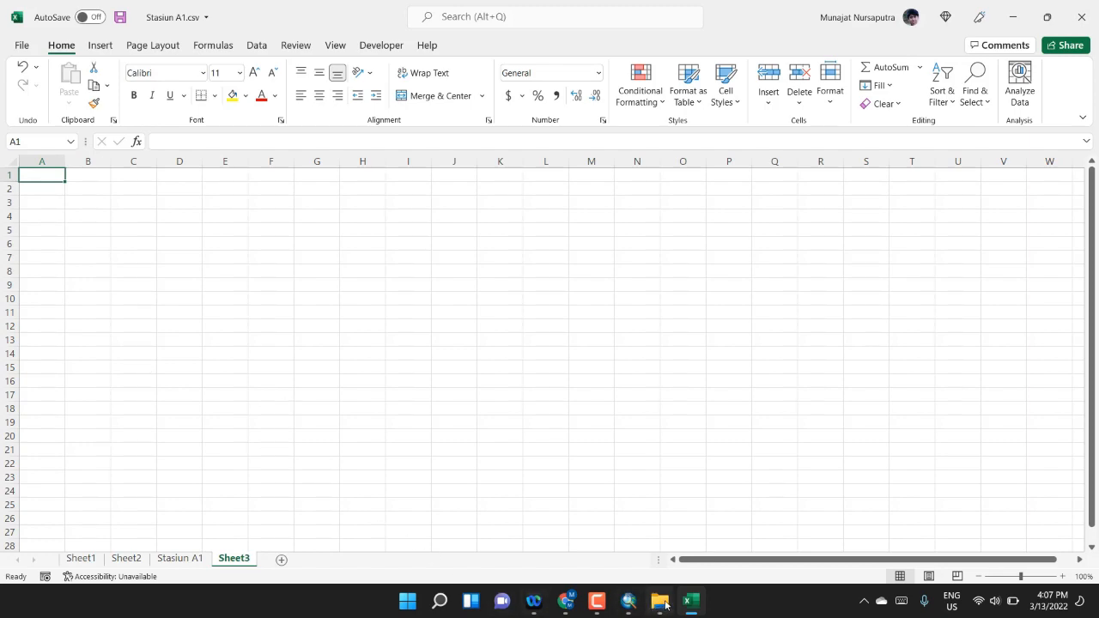
Open Titik Stasiun Curah Hujan.dbf from the Tutorial Pembuatan Peta Curah Hujan folder in Excel
click(660, 604)
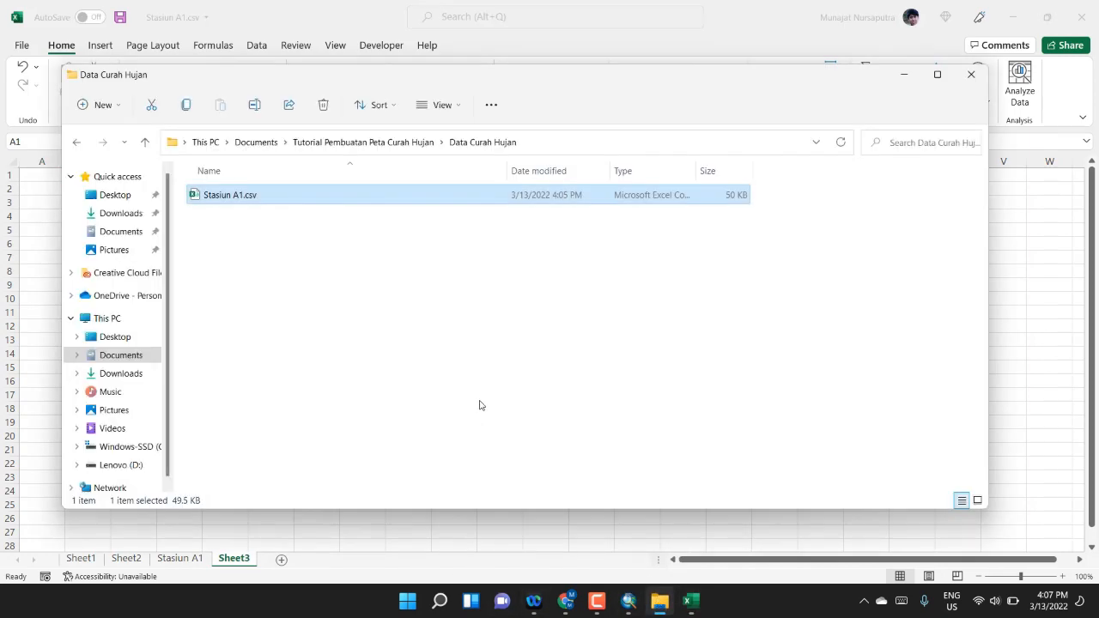
click(363, 143)
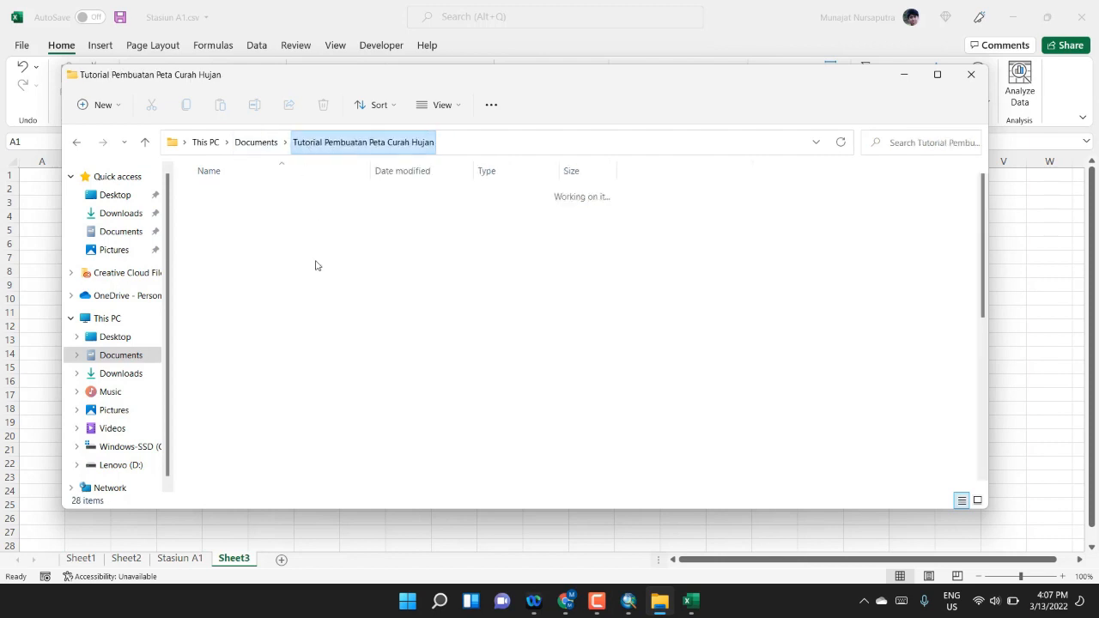
scroll(348, 341, down, 5)
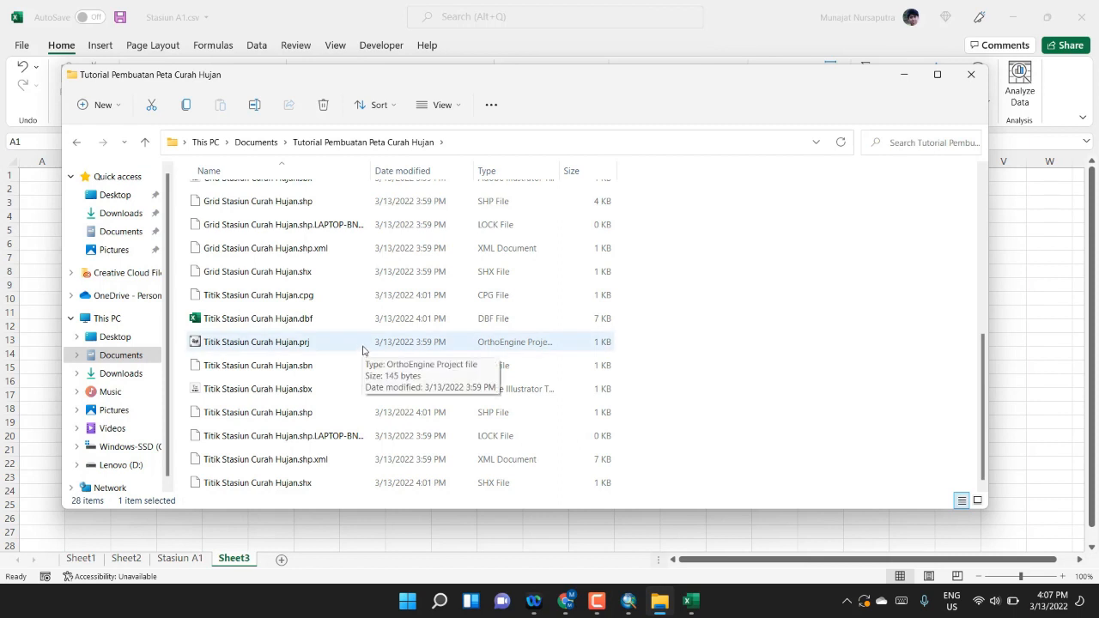
click(324, 321)
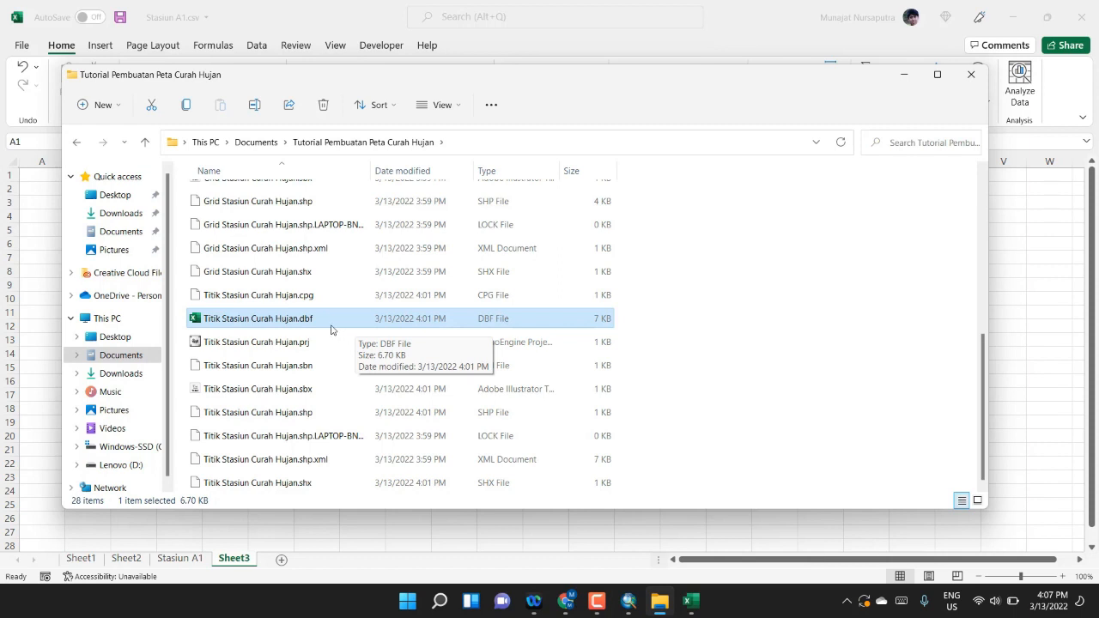
right_click(312, 323)
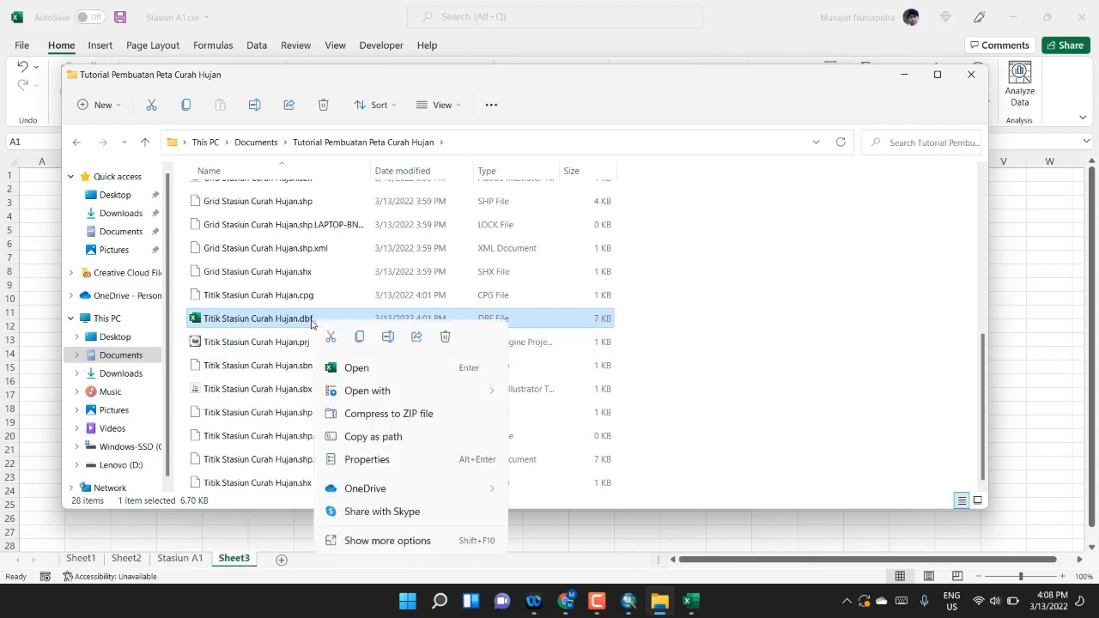
mouse_move(372, 393)
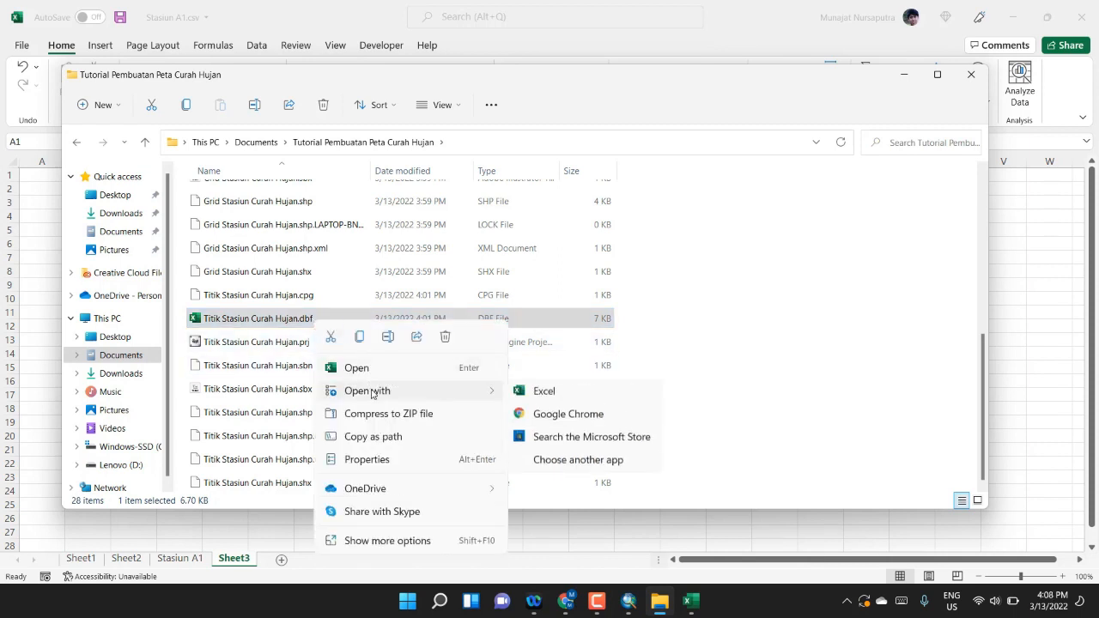
click(550, 391)
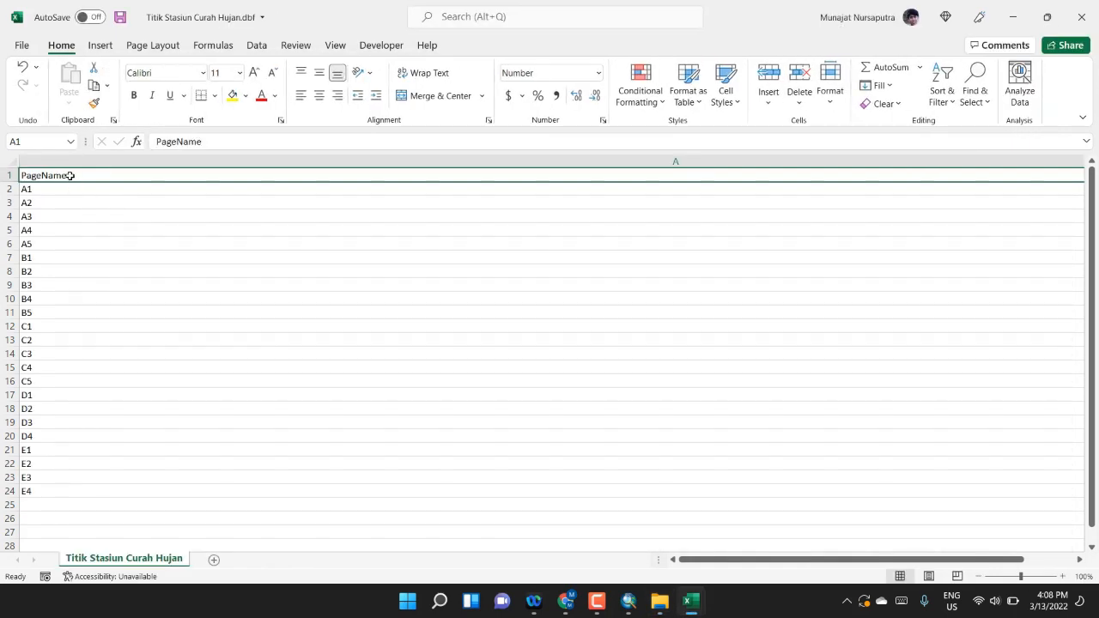
Copy the PageName station list A1:A24 from the DBF table into A1 of Sheet3 in the Stasiun A1 workbook
drag(68, 176, 32, 489)
right_click(32, 489)
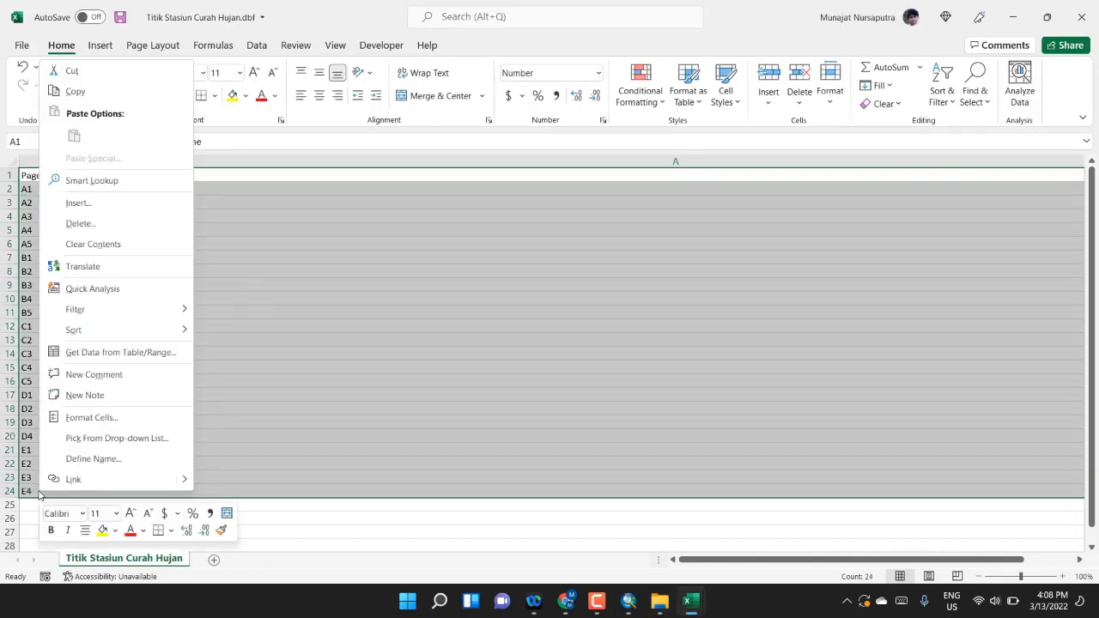
click(85, 95)
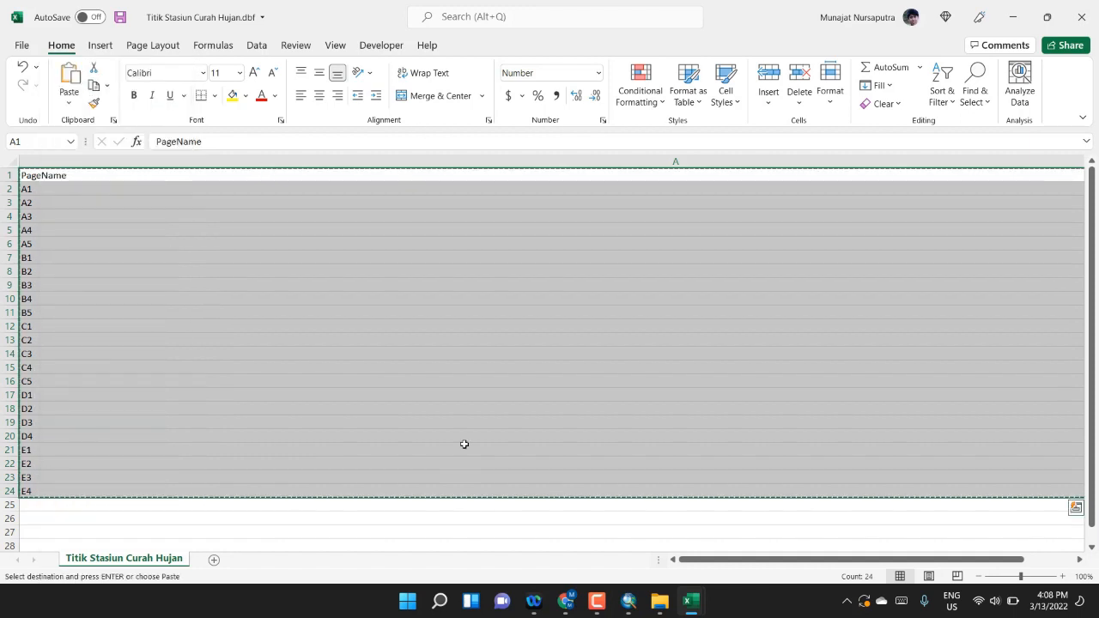
mouse_move(691, 601)
click(608, 555)
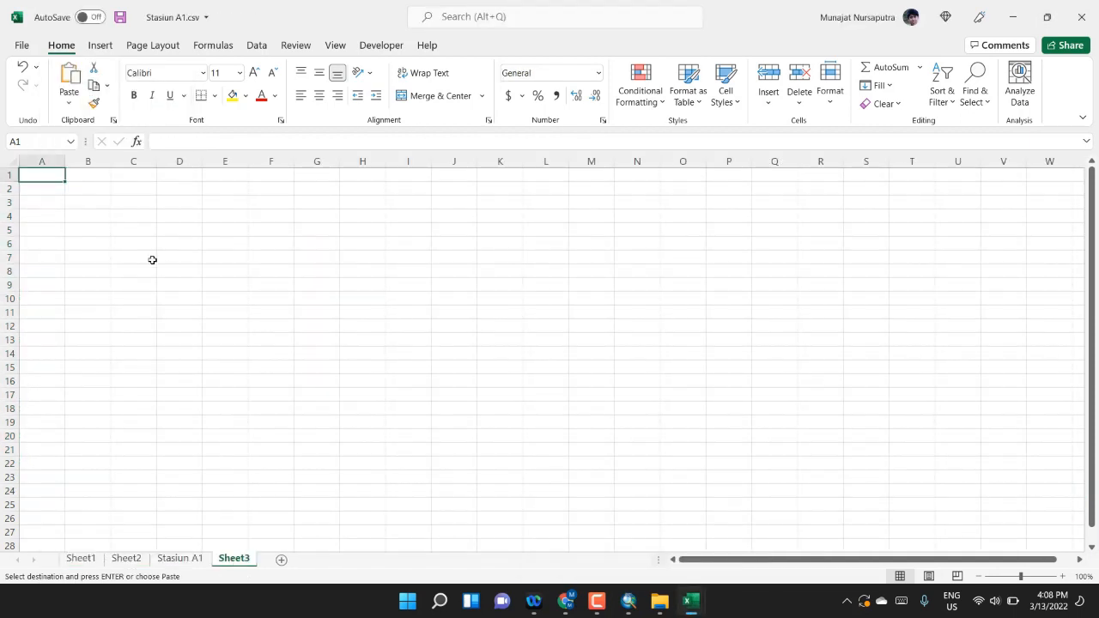
right_click(31, 172)
click(85, 248)
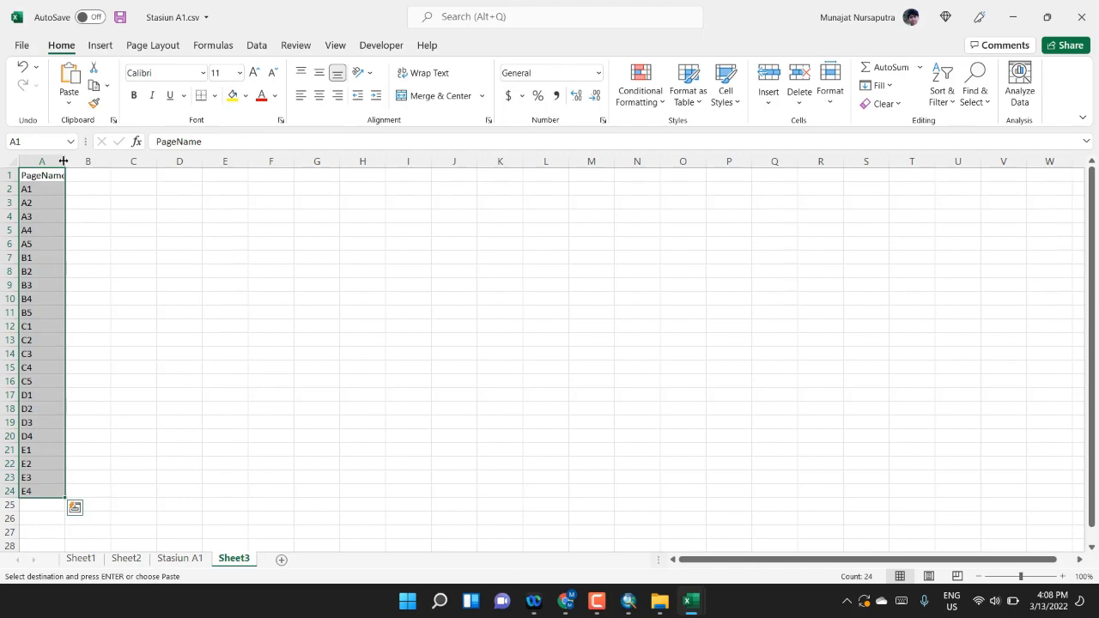
Change the station list's header in A1 to "Stasiun"
click(52, 175)
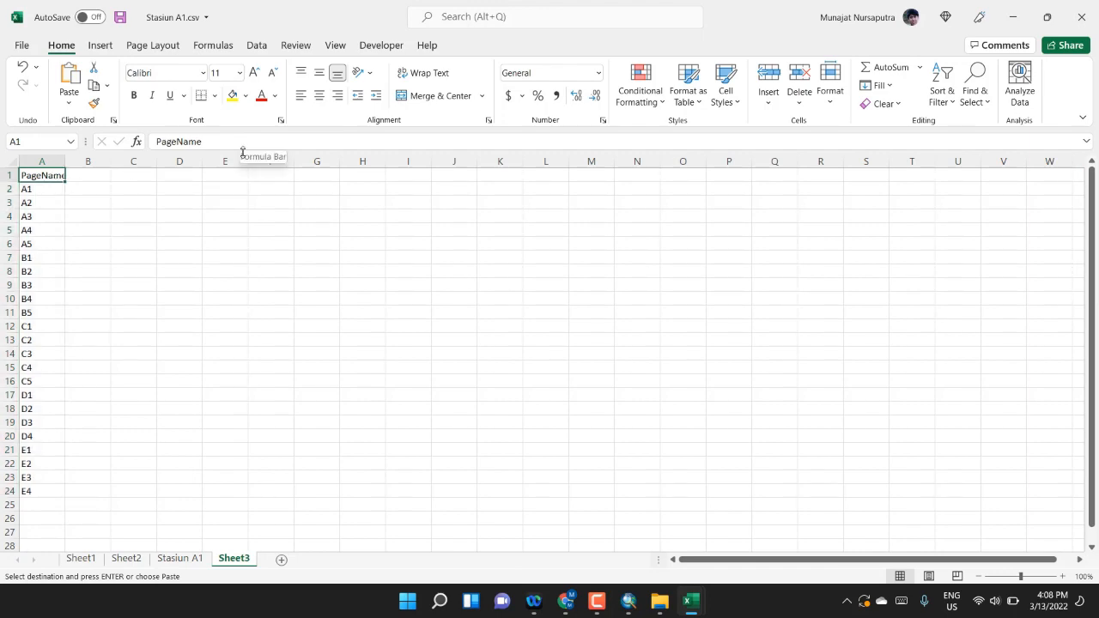
text(Staiun)
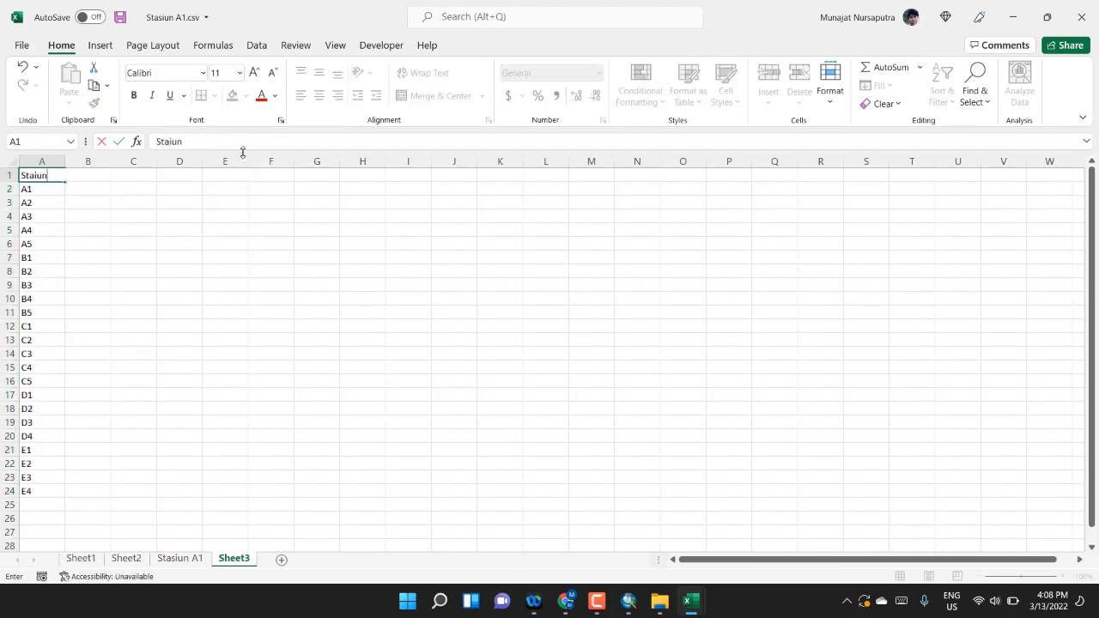
key(BackSpace)
key(BackSpace)
key(Tab)
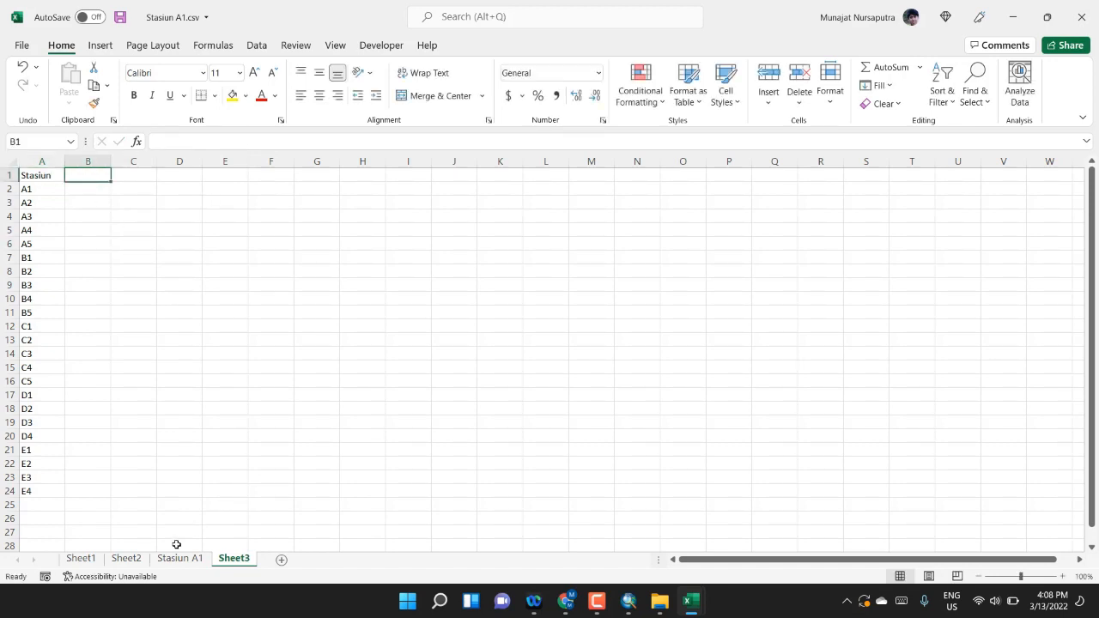
Copy the average rainfall from E14 of Sheet2 and paste it as a value beside station A1 in B2 of Sheet3
click(145, 562)
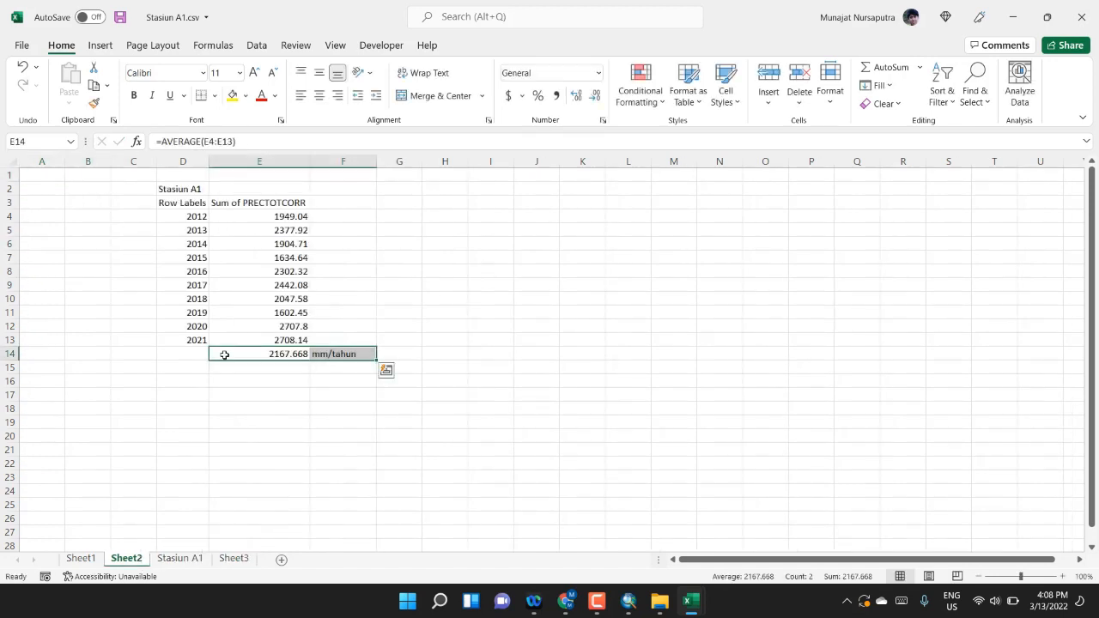
right_click(277, 353)
click(312, 205)
click(232, 559)
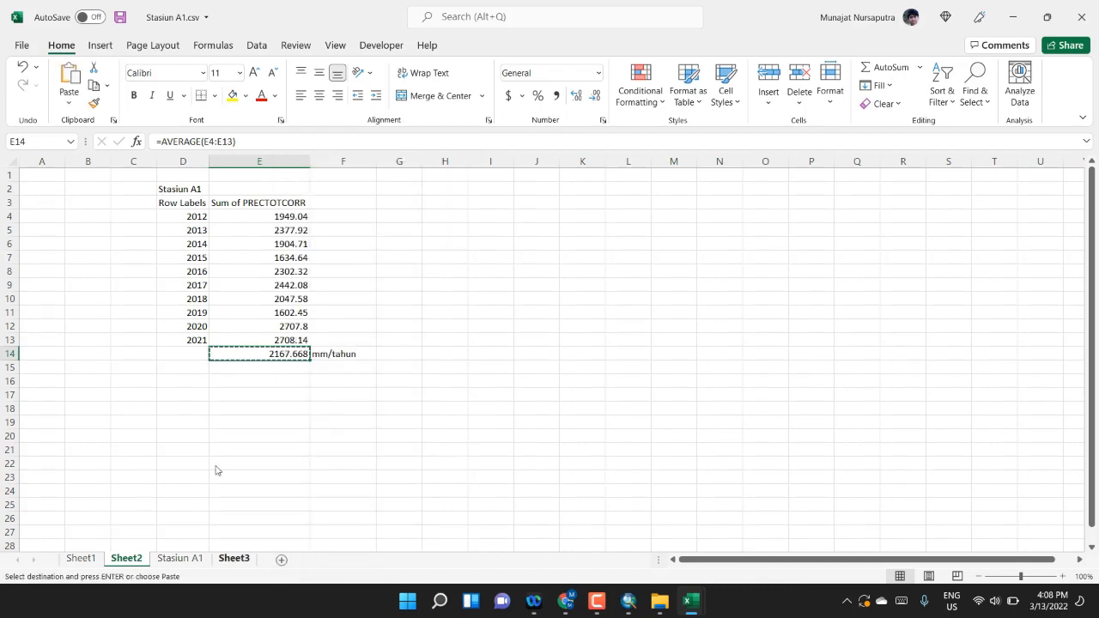
click(88, 188)
right_click(86, 186)
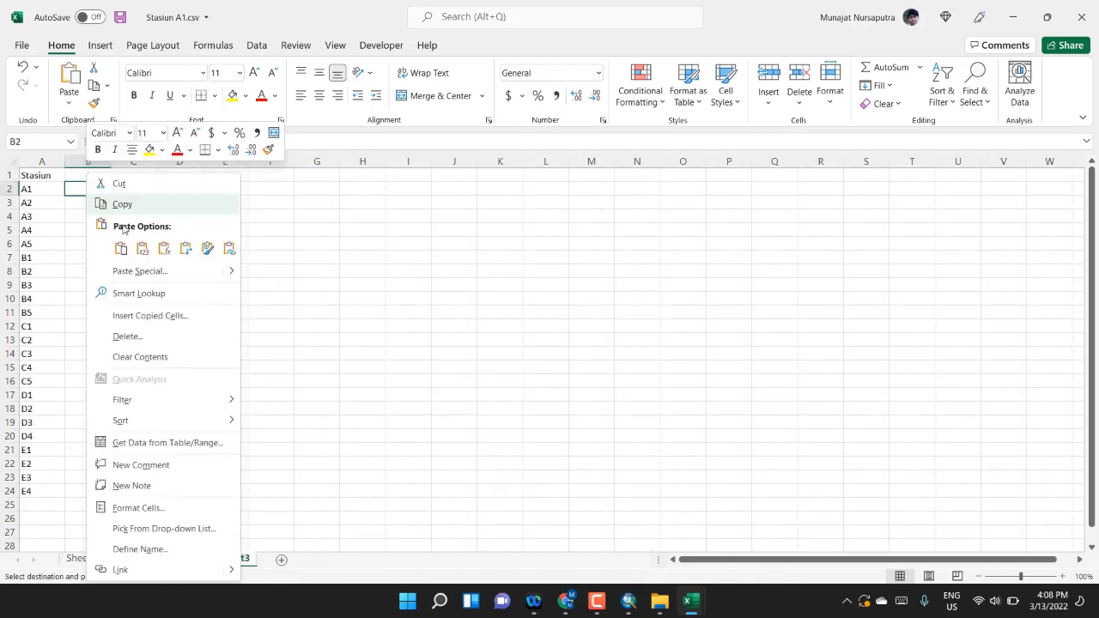
click(142, 249)
click(218, 259)
Enter the header "Chmmyear" in B1 and fit column B to it
click(101, 176)
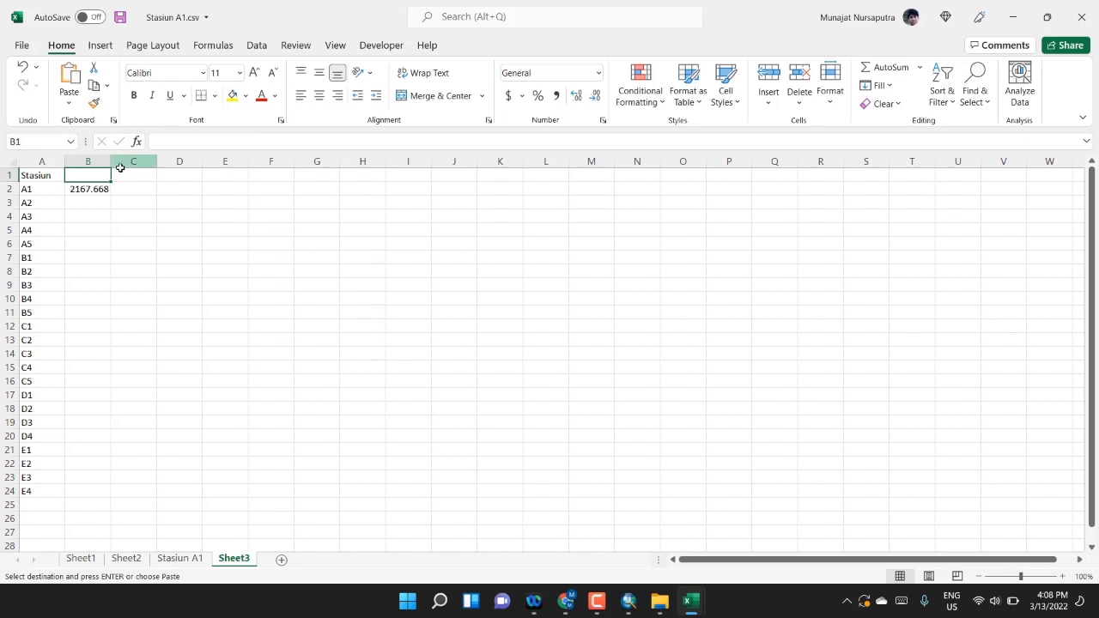
text(CHm)
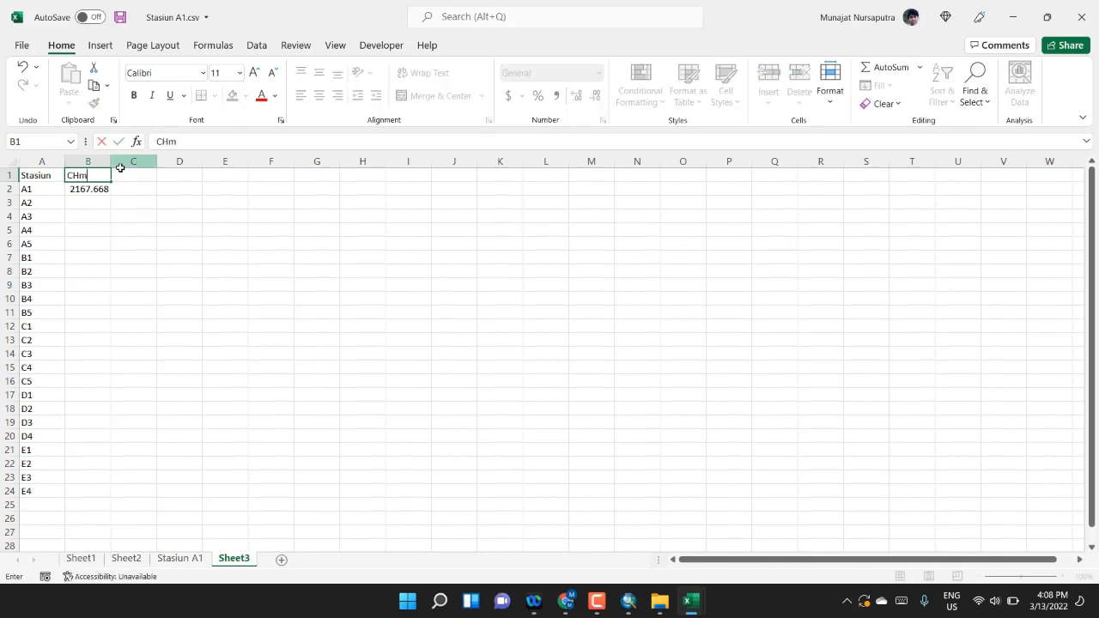
text(m)
key(Return)
key(Return)
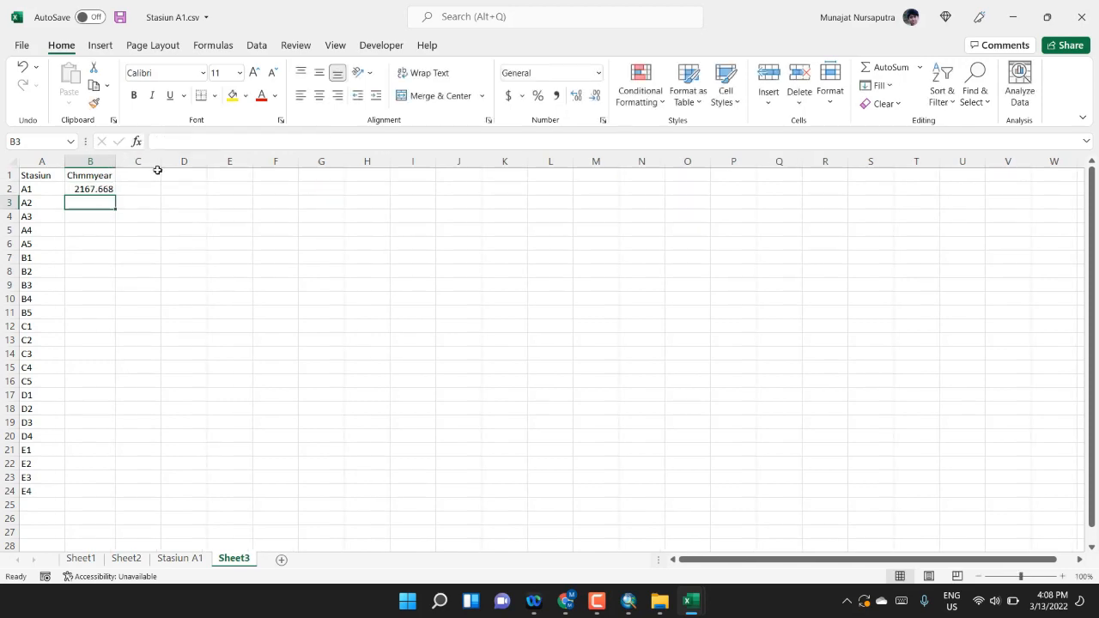
click(174, 182)
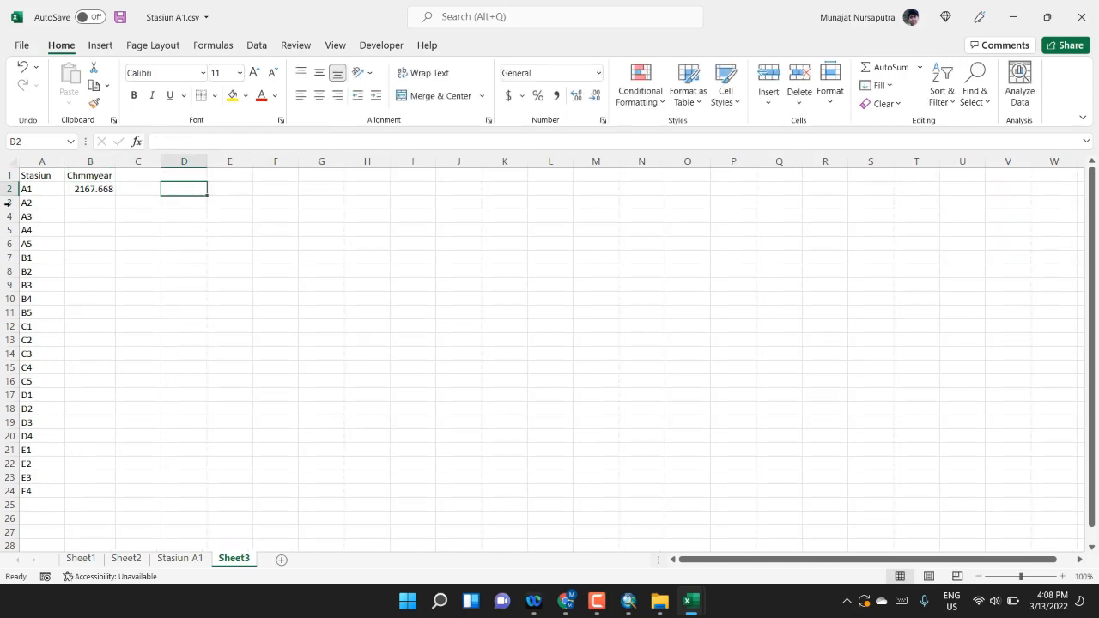
mouse_move(28, 201)
mouse_down()
mouse_move(112, 203)
mouse_move(89, 319)
mouse_move(80, 493)
mouse_up()
click(96, 205)
click(95, 189)
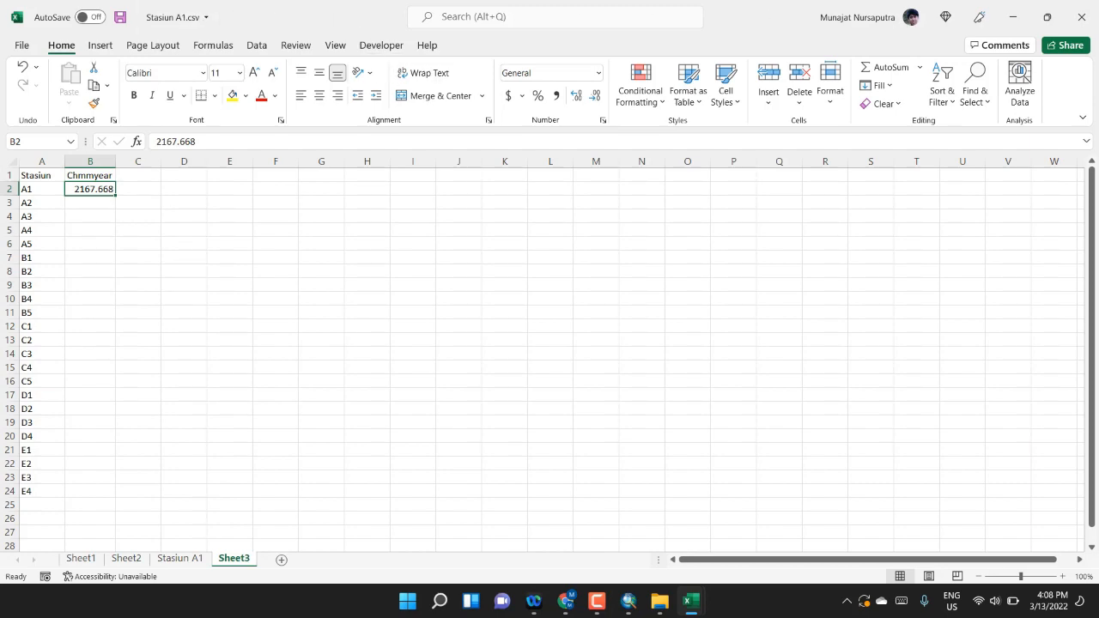
Minimize the Stasiun A1 workbook and return to the beginning of the Tutorial Pembuatan Peta Curah Hujan folder's file list in File Explorer
click(1024, 26)
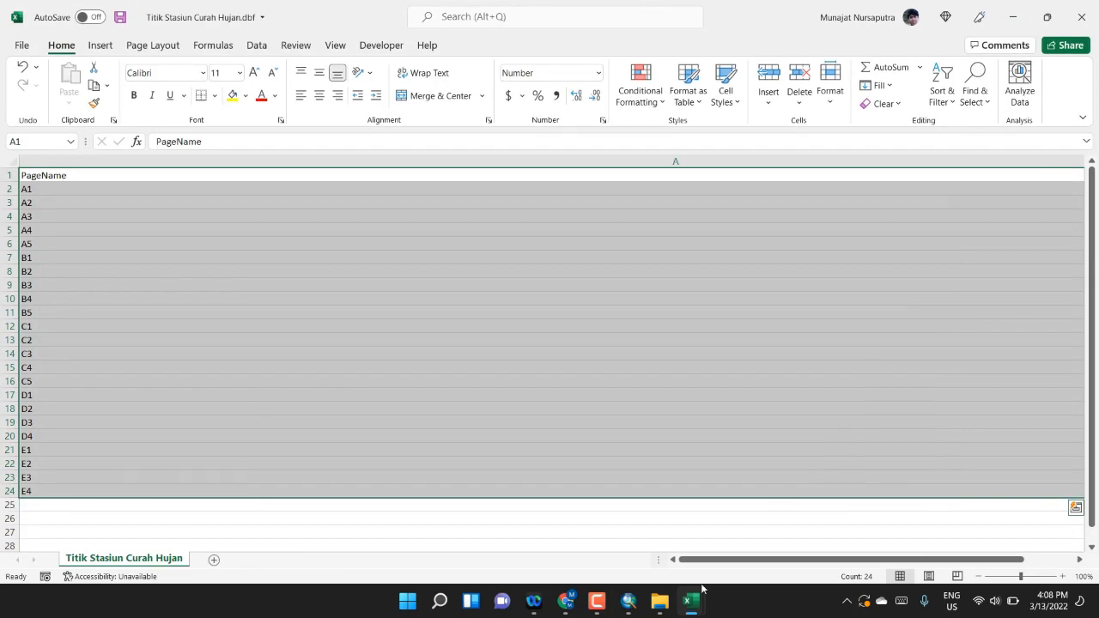
click(660, 603)
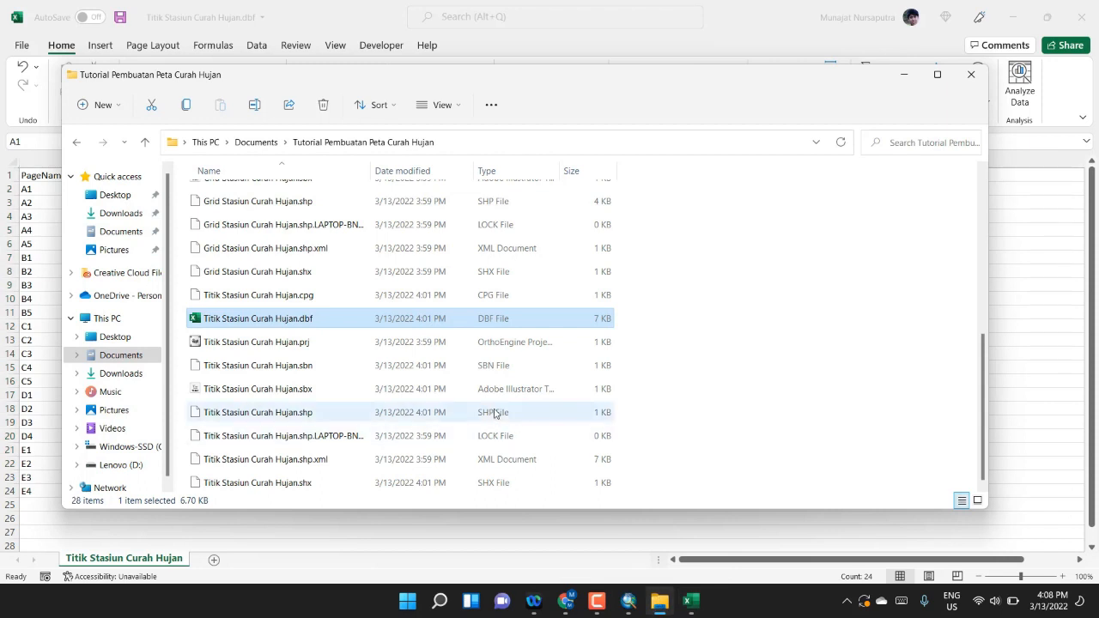
scroll(495, 413, up, 5)
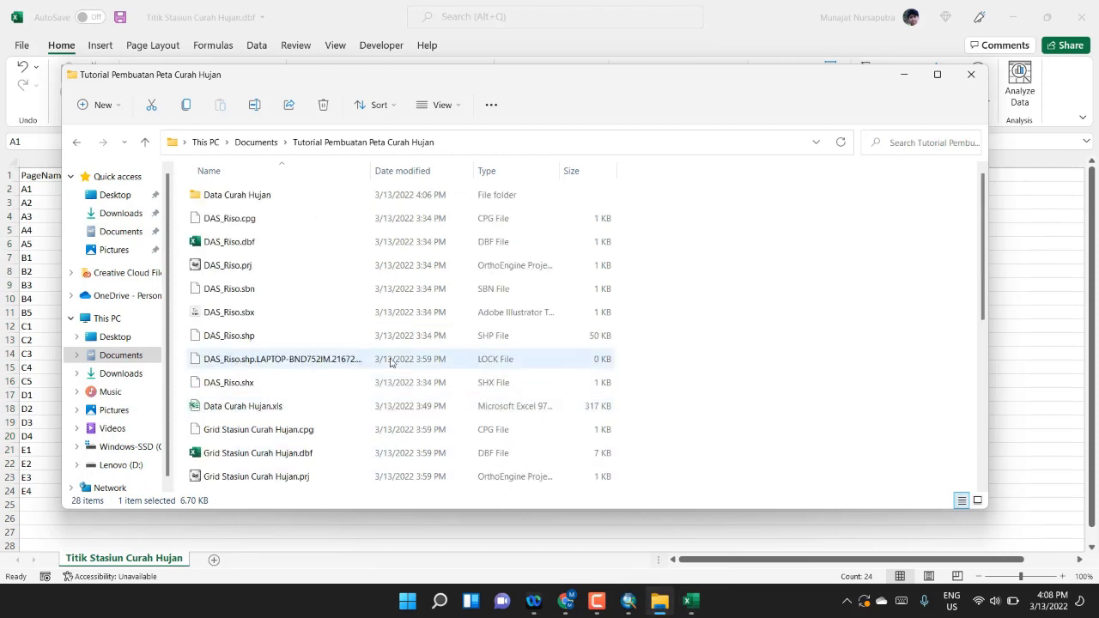
Open Data Curah Hujan.xls in Excel and review its station rainfall table
double_click(290, 407)
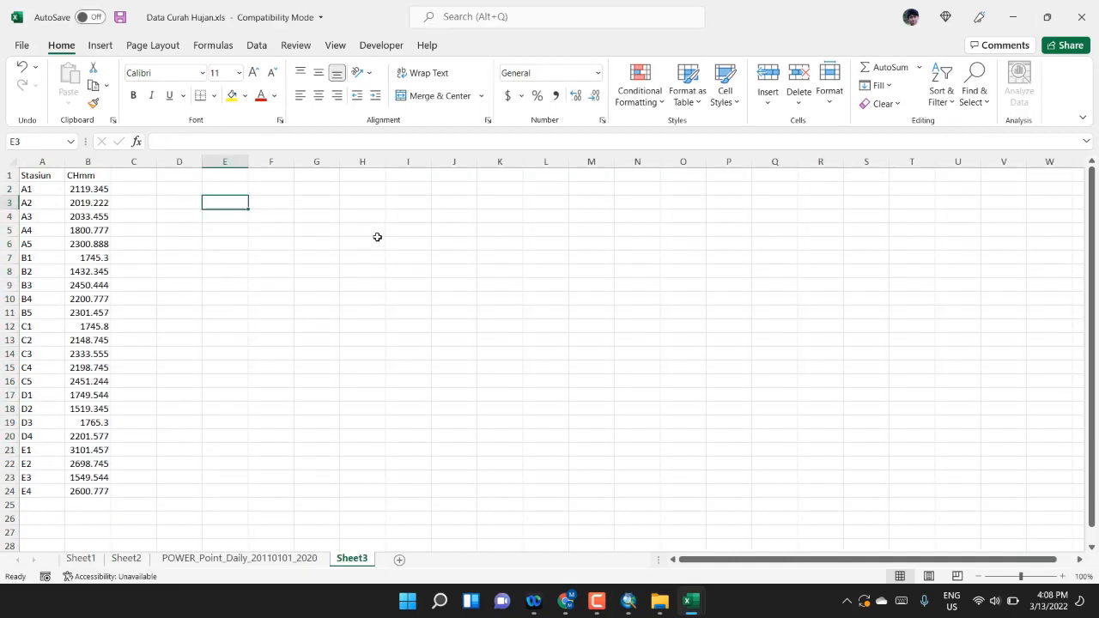
scroll(65, 316, down, 2)
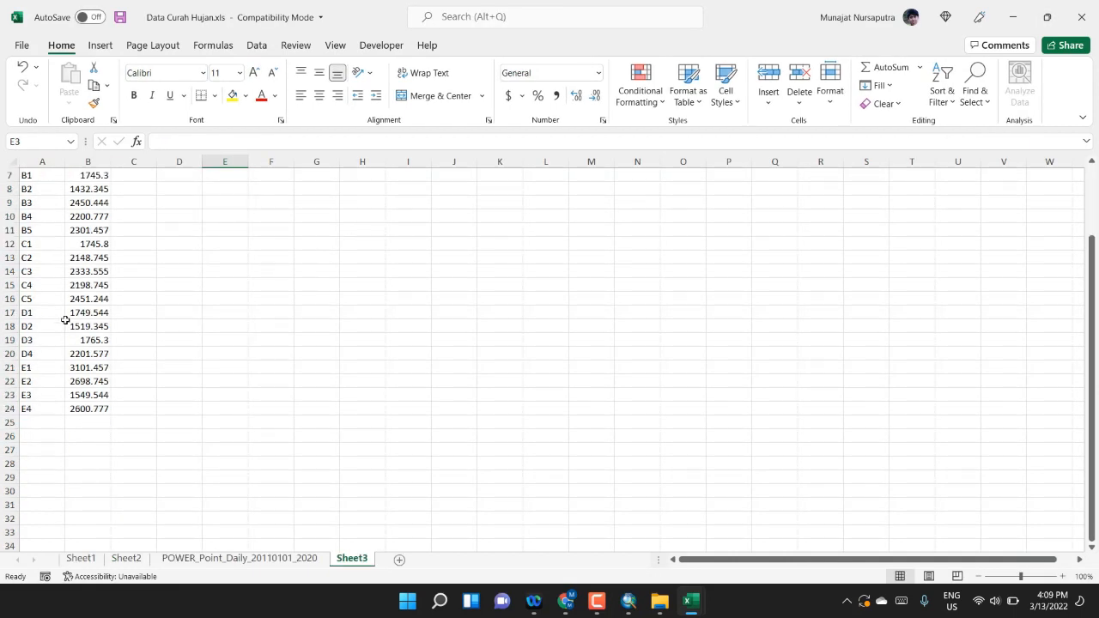
scroll(67, 320, up, 2)
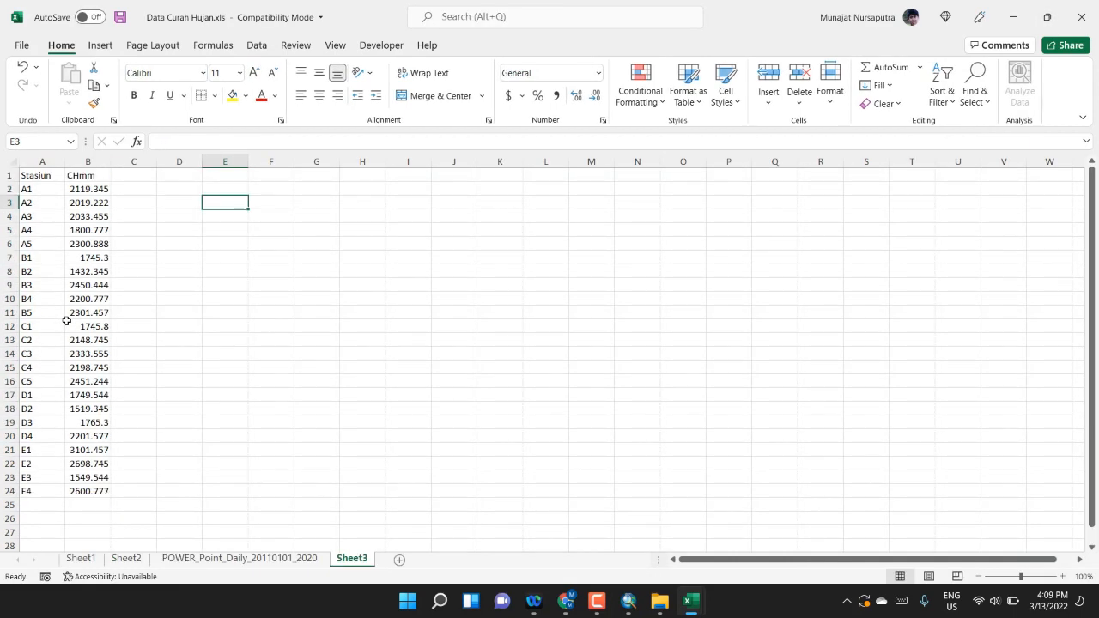
Save the workbook as Data Curah Hujan in Excel 97-2003 Workbook (*.xls) format, replacing the existing file
click(21, 48)
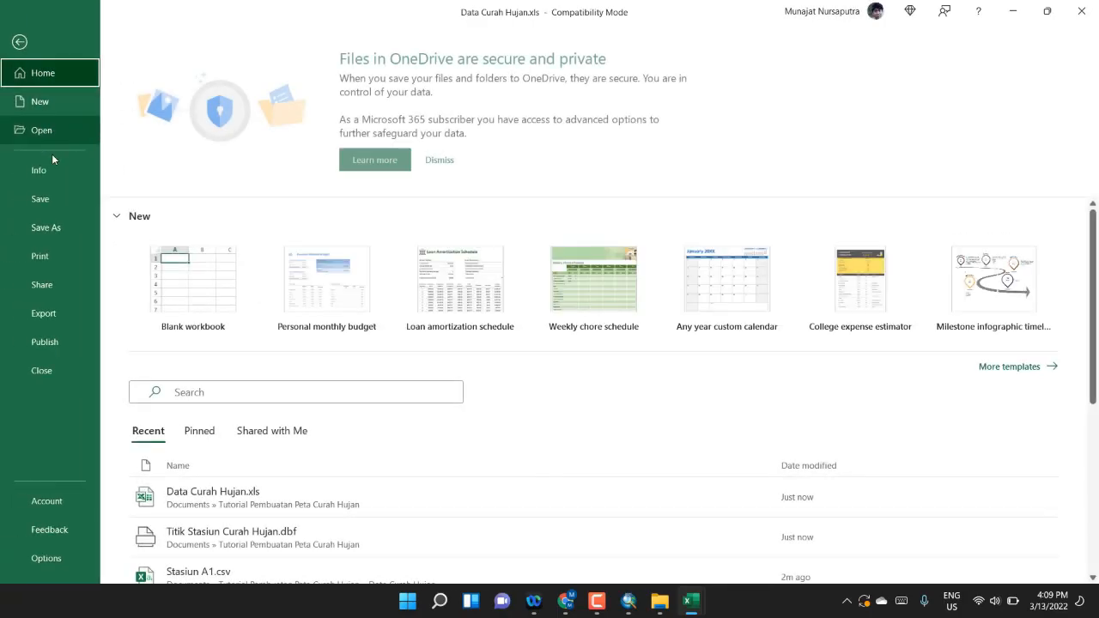
click(51, 230)
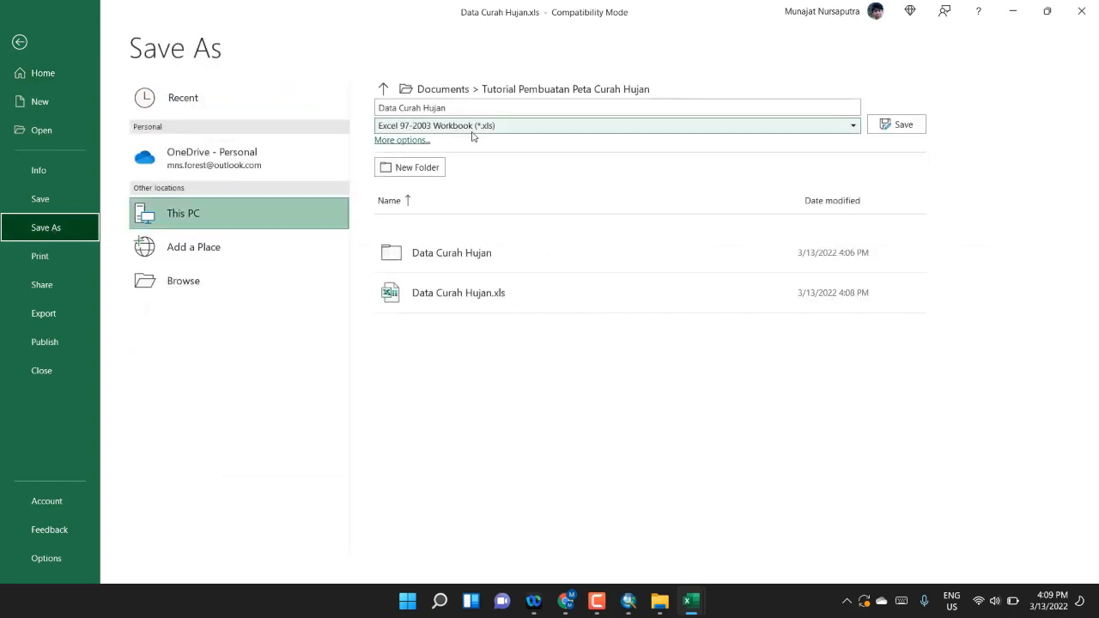
click(473, 127)
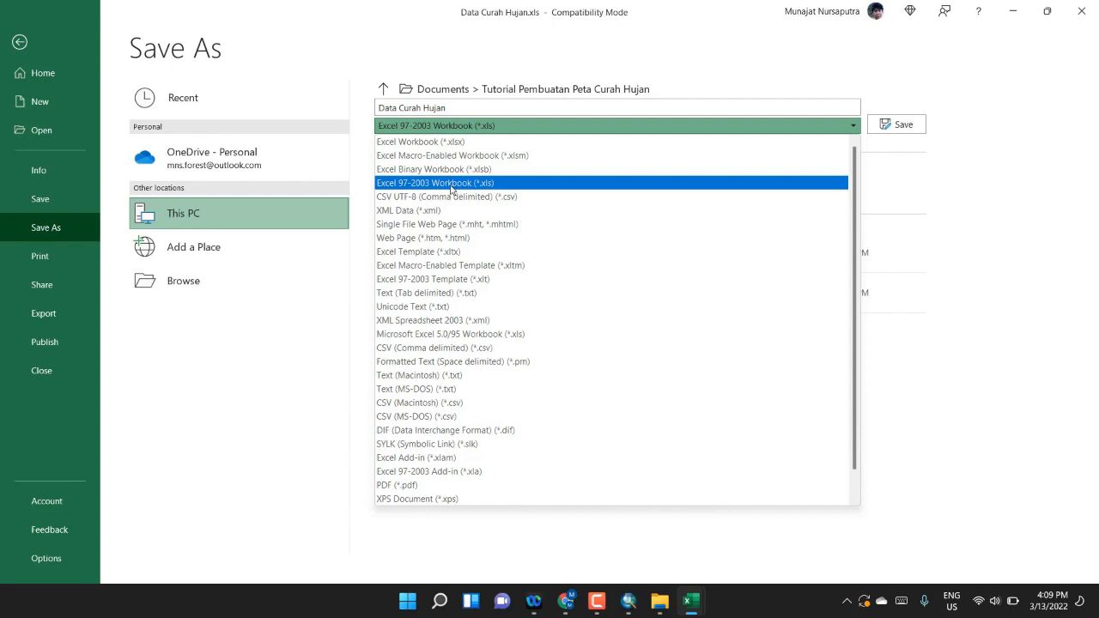
click(486, 184)
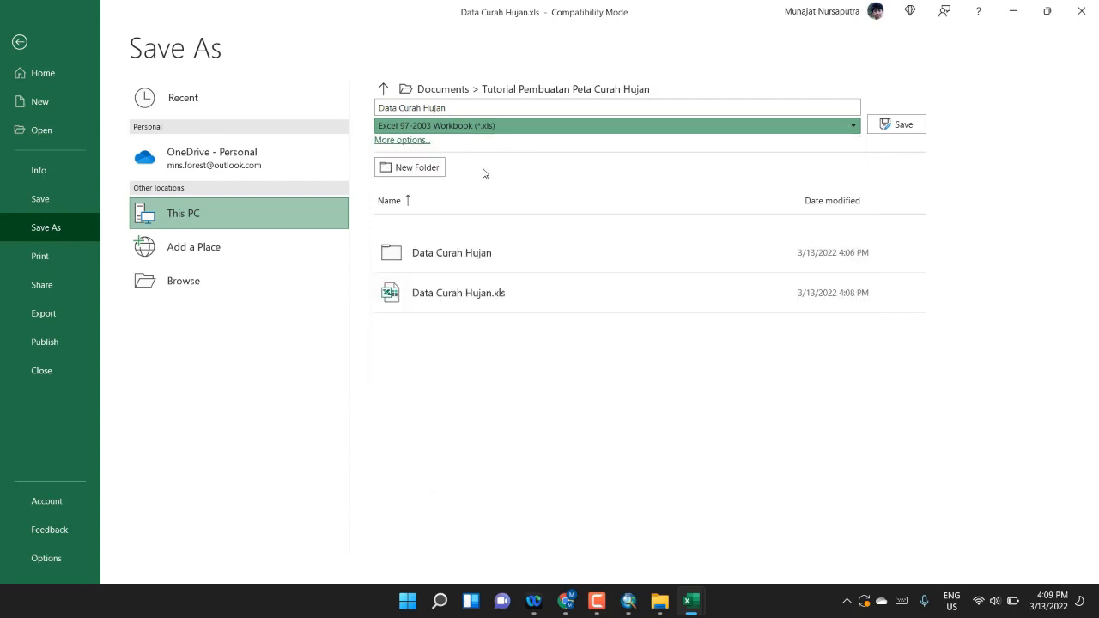
click(464, 109)
click(481, 107)
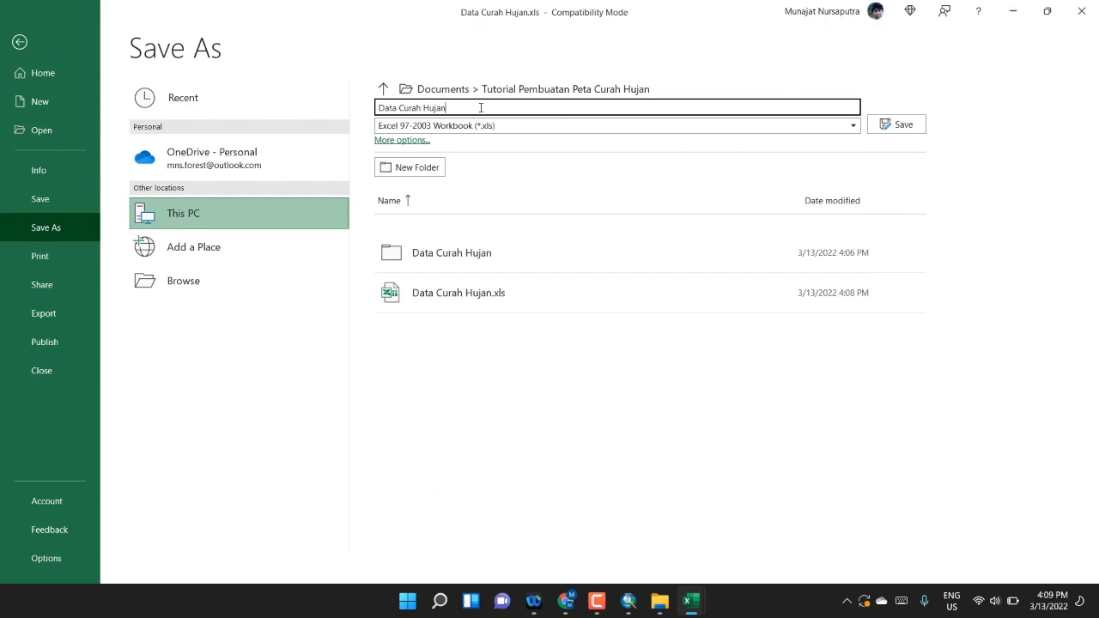
click(897, 125)
click(567, 352)
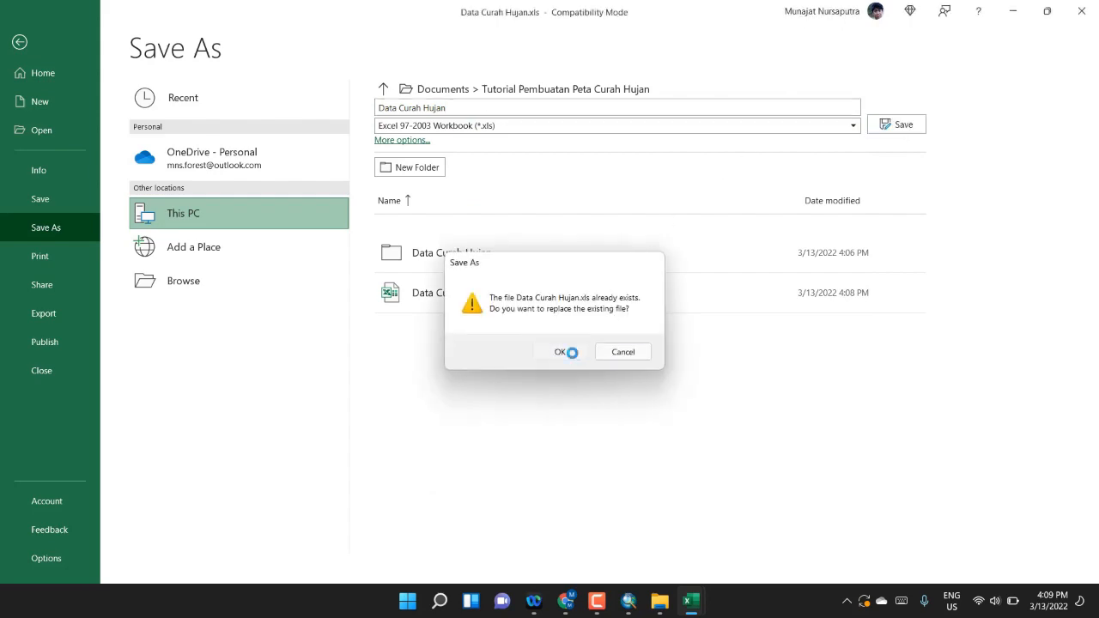
click(601, 392)
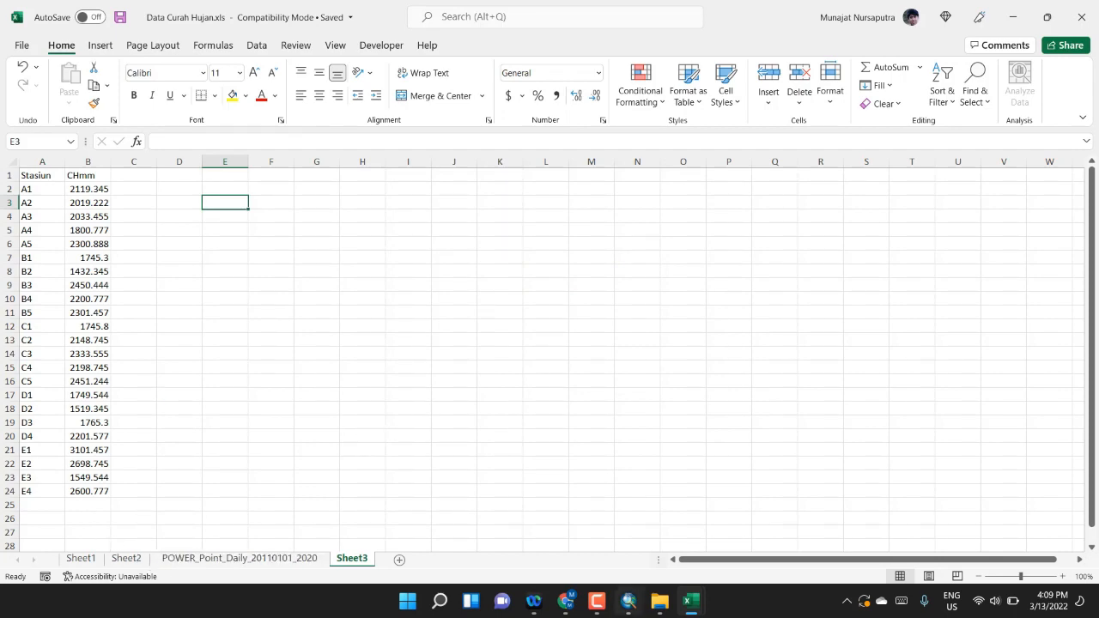
Switch to ArcMap and try to add a Double field named CHmmyear to the Titik Stasiun Curah Hujan attribute table
click(628, 604)
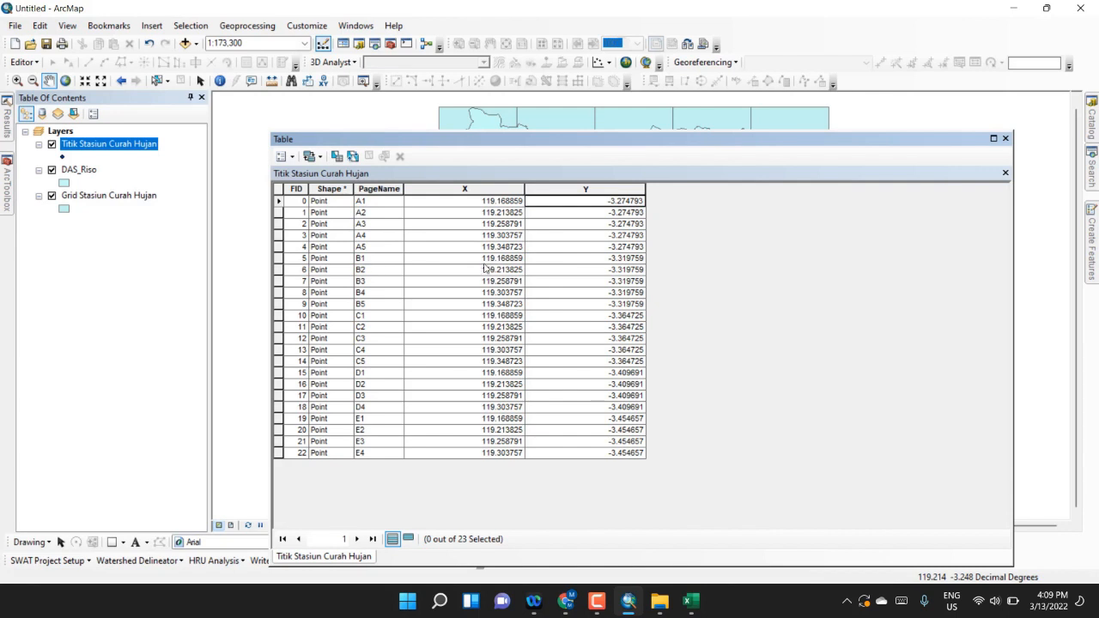
click(292, 156)
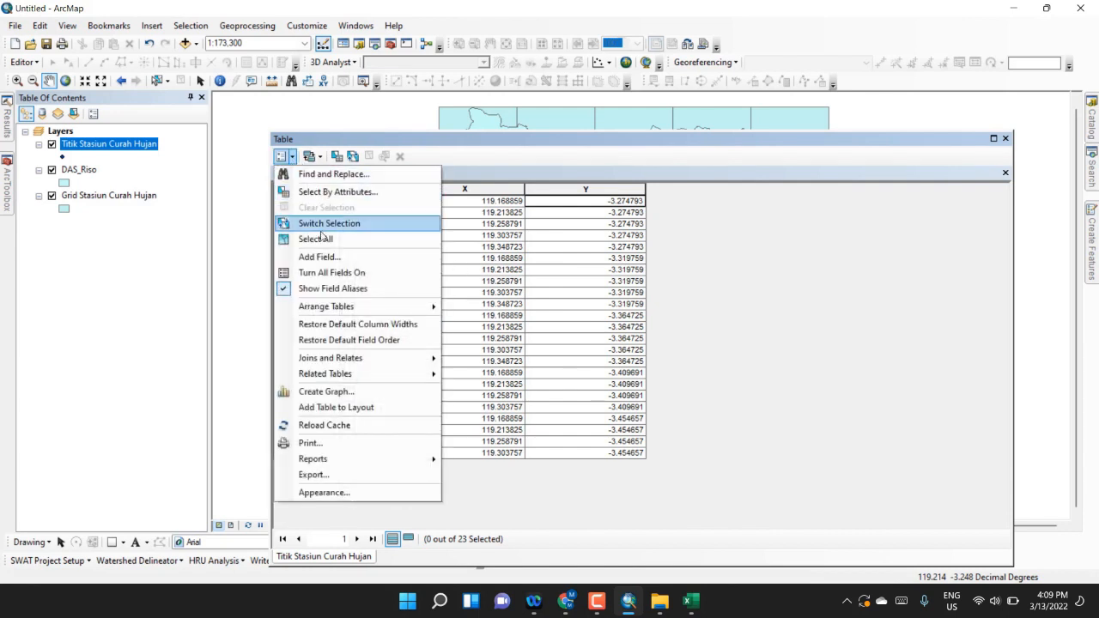
click(325, 255)
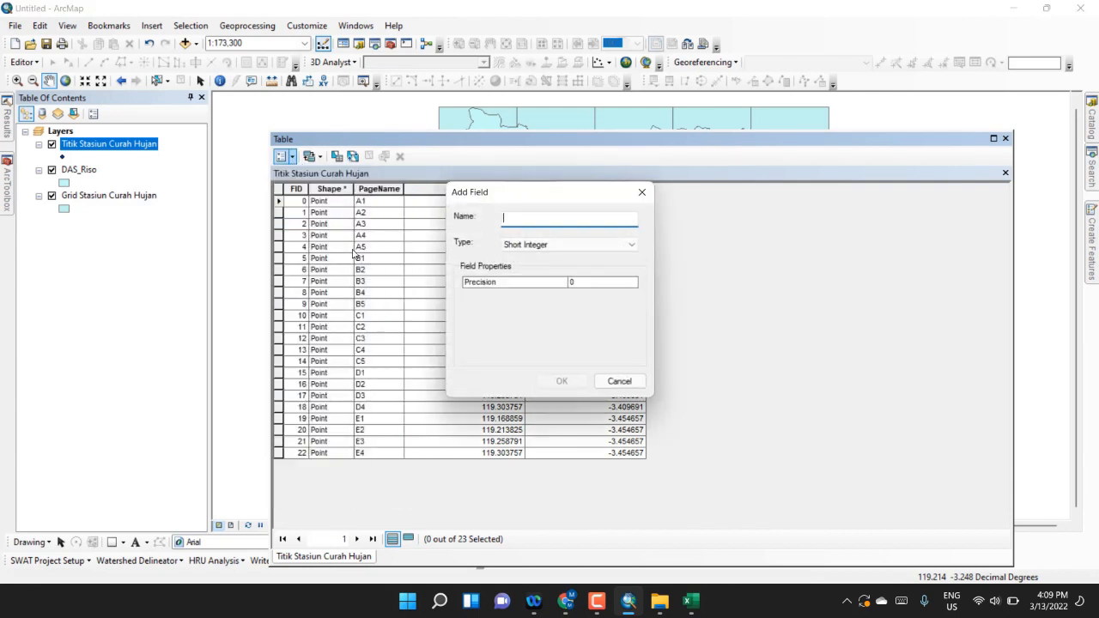
text(CHmmyear)
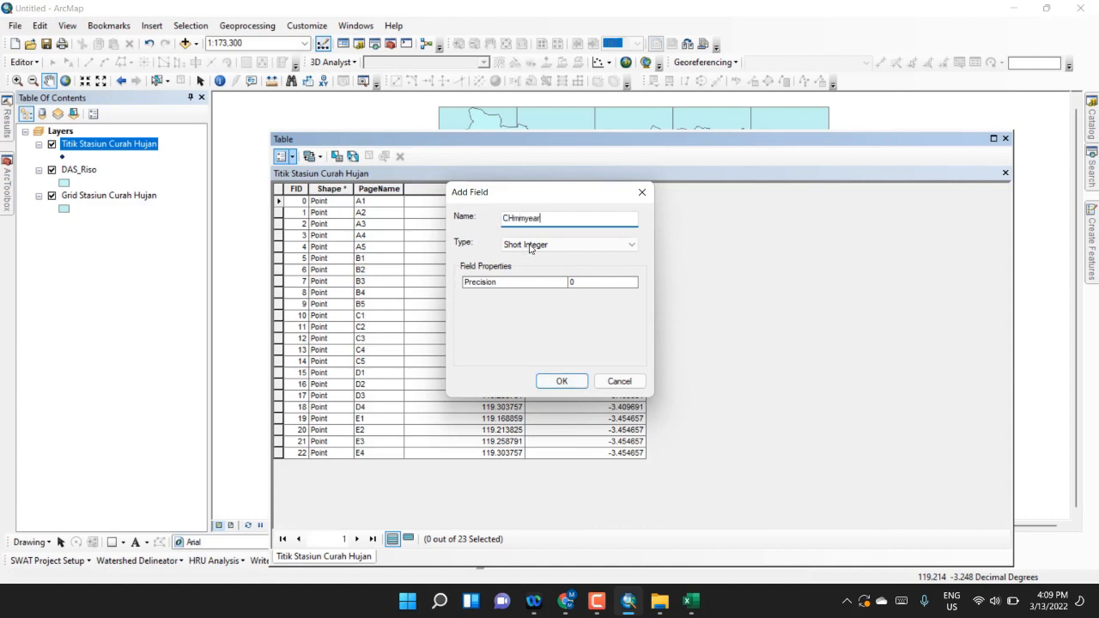
click(530, 248)
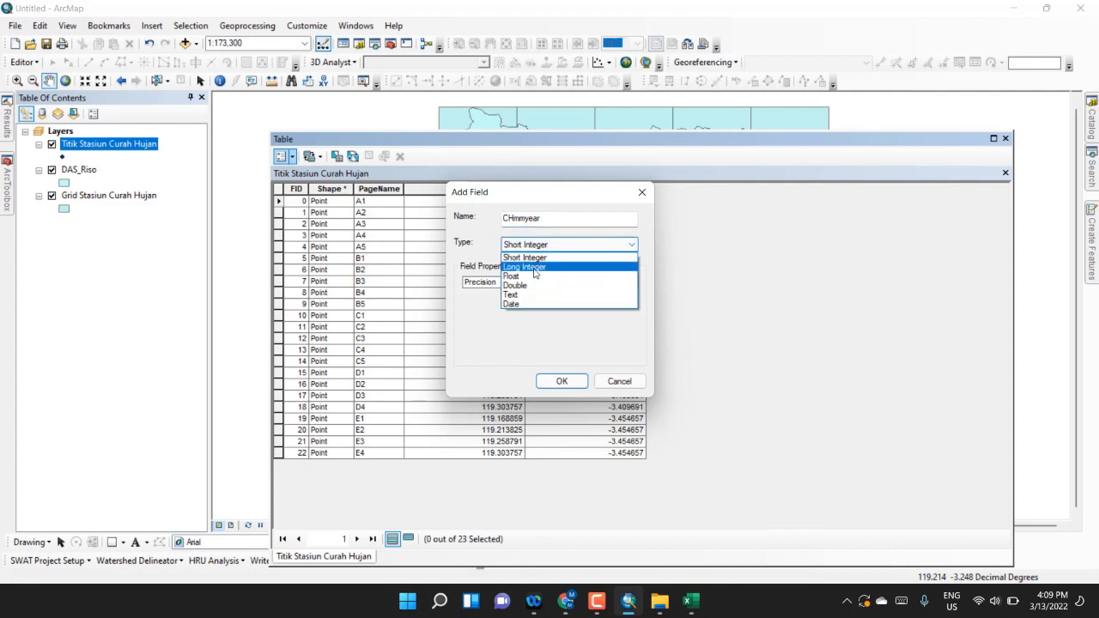
click(530, 285)
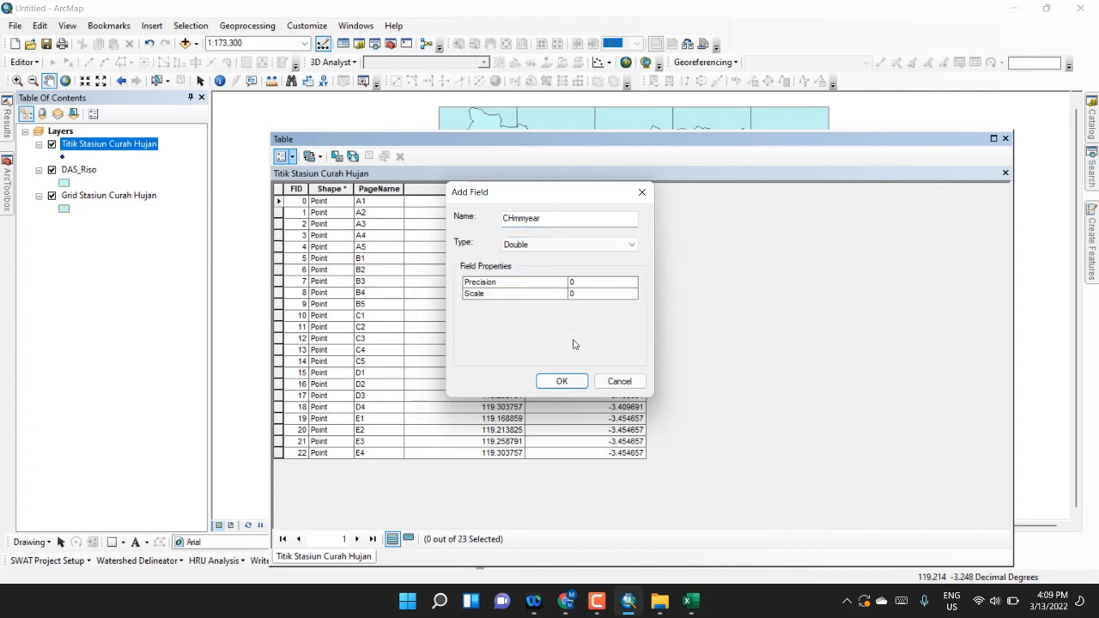
click(563, 382)
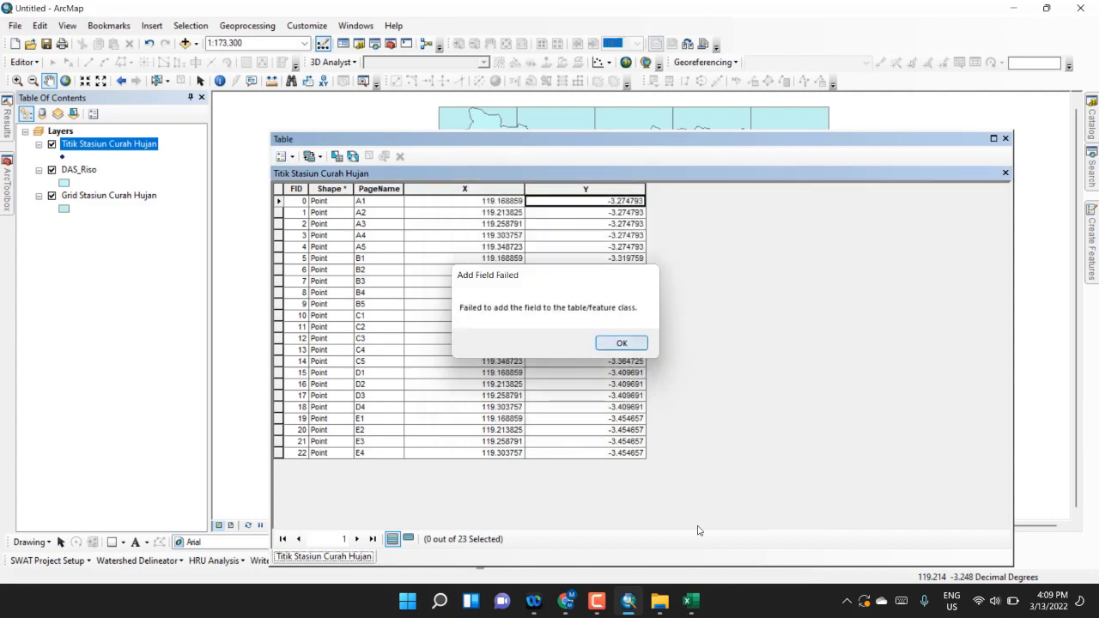
click(612, 344)
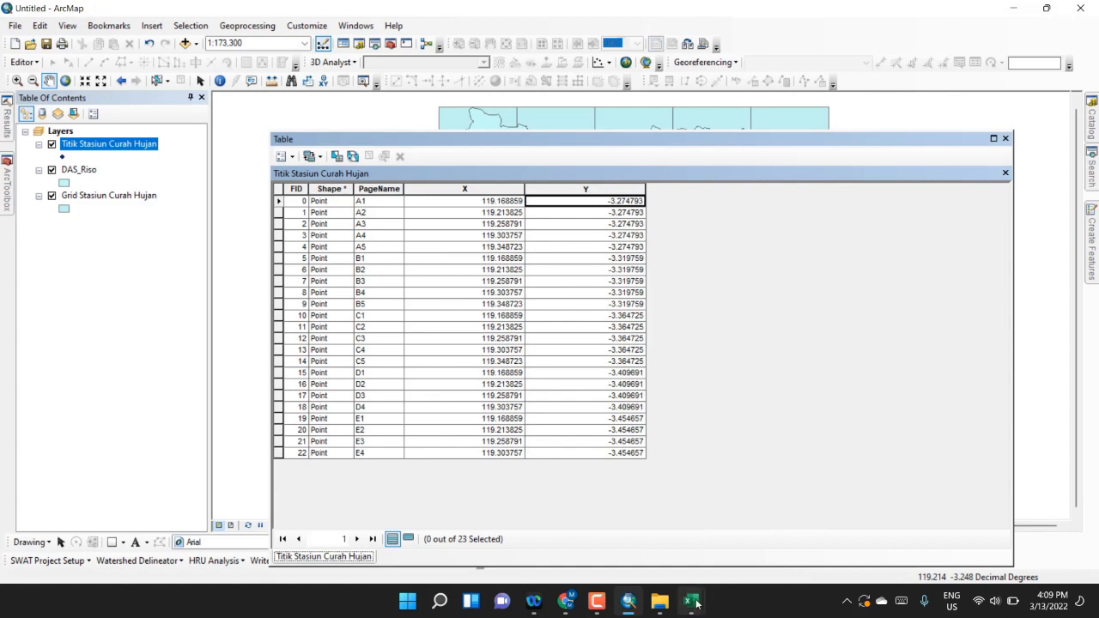
Switch to Excel and close the Titik Stasiun Curah Hujan.dbf file
mouse_move(696, 604)
click(692, 524)
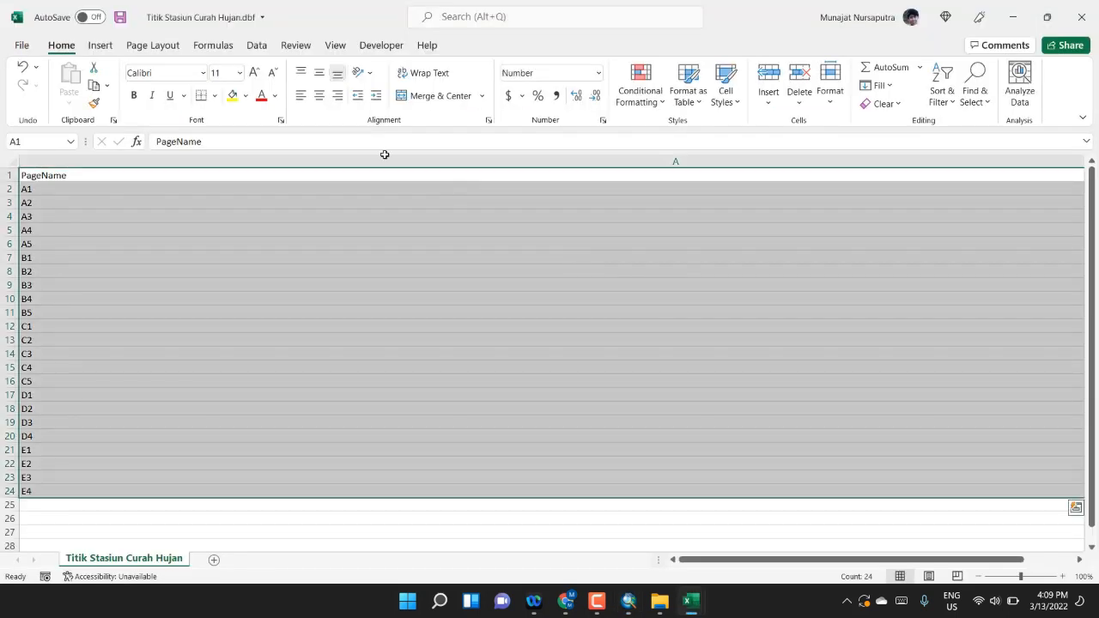
click(305, 203)
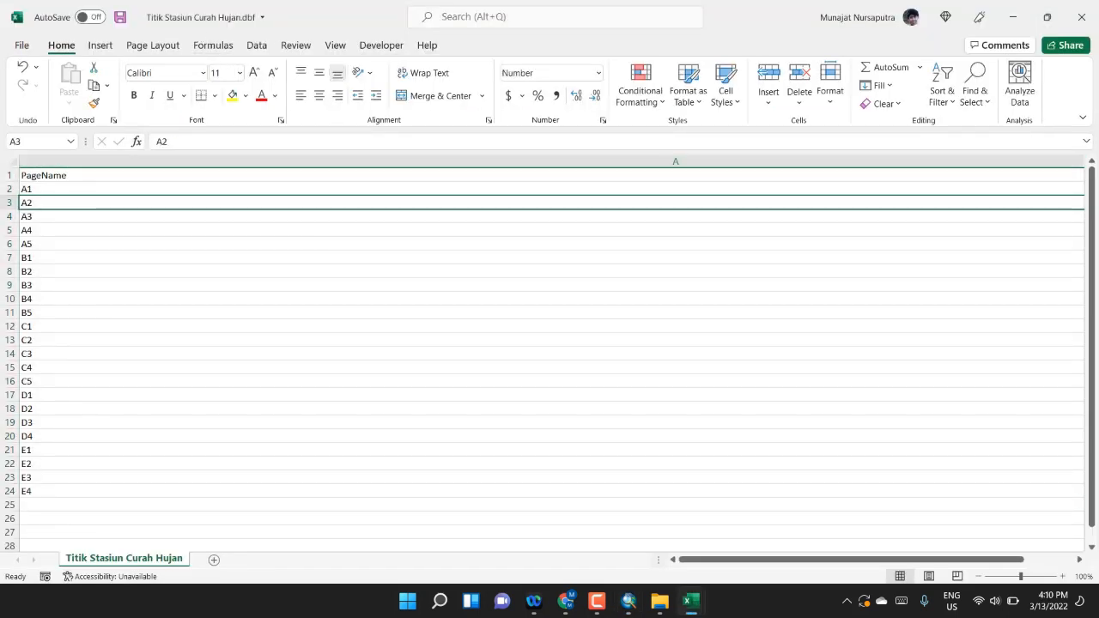
click(1087, 28)
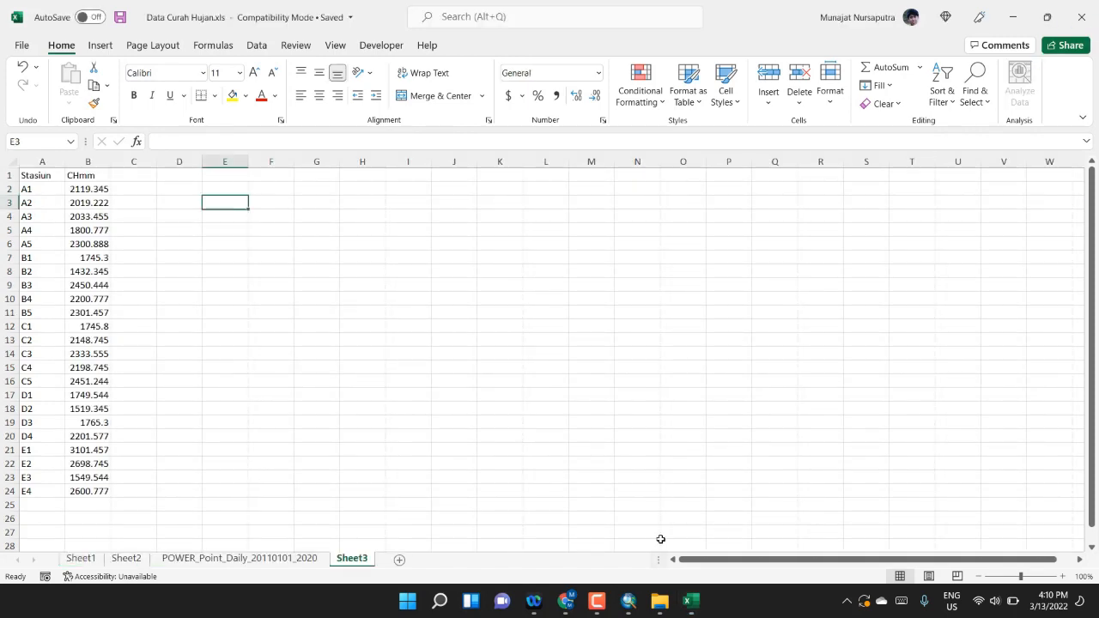
Back in ArcMap, add a Double field named CHmmyear to the Titik Stasiun Curah Hujan attribute table
click(627, 601)
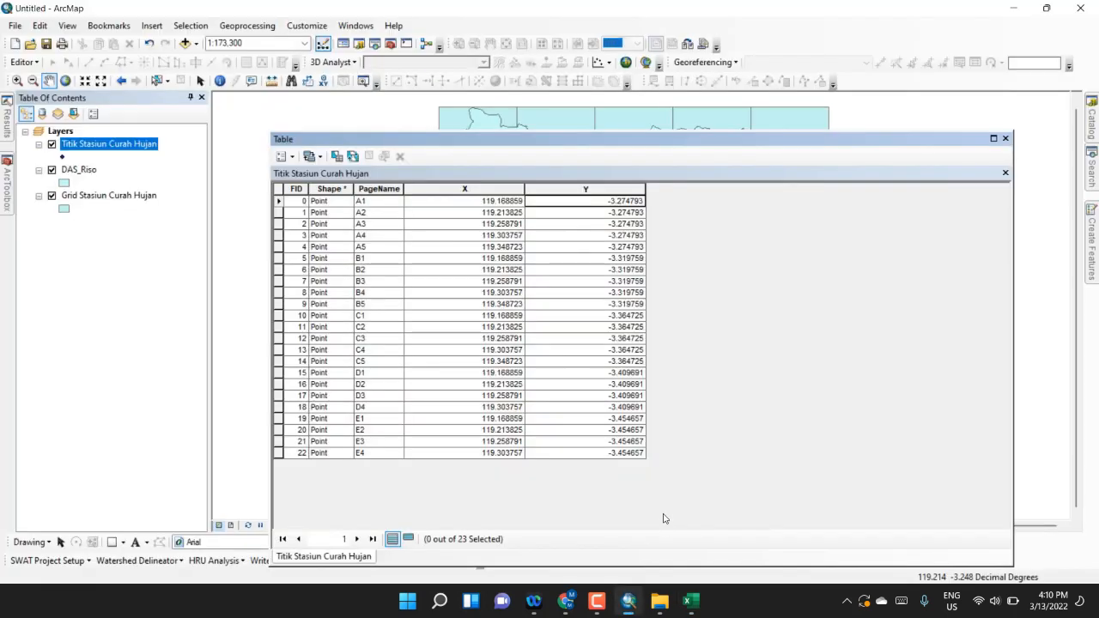
click(284, 157)
click(317, 255)
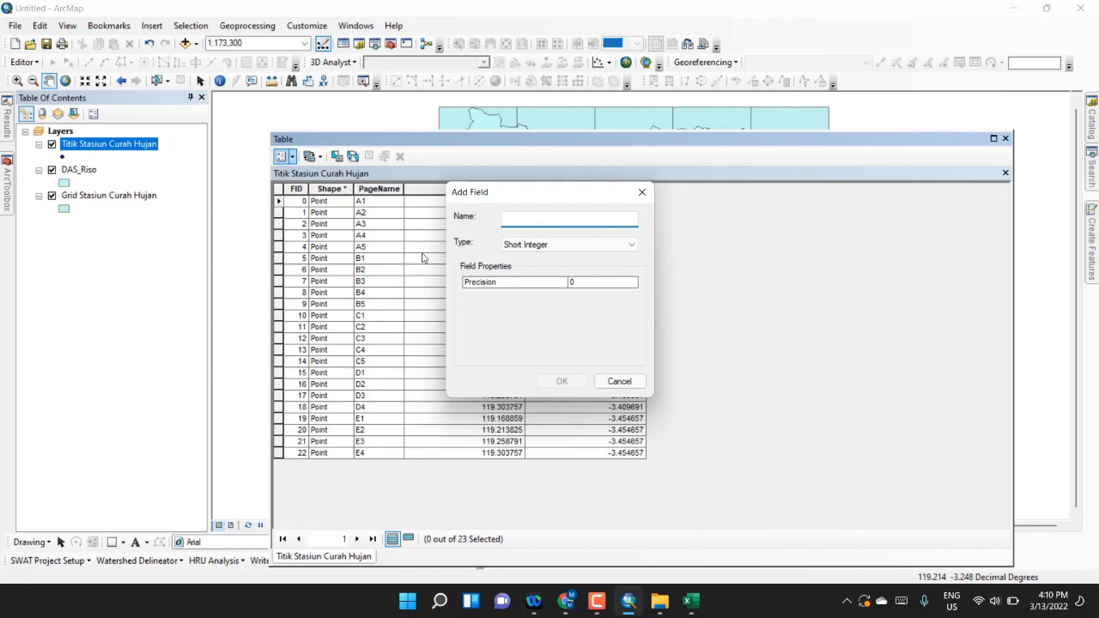
text(CHmmyear)
click(559, 246)
click(541, 292)
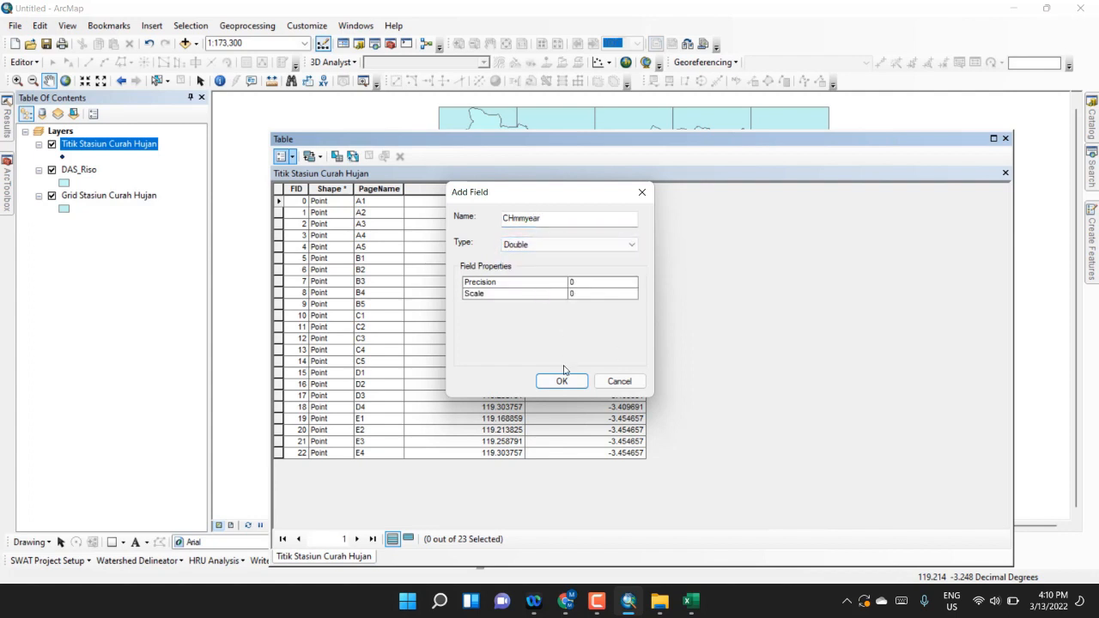
click(562, 380)
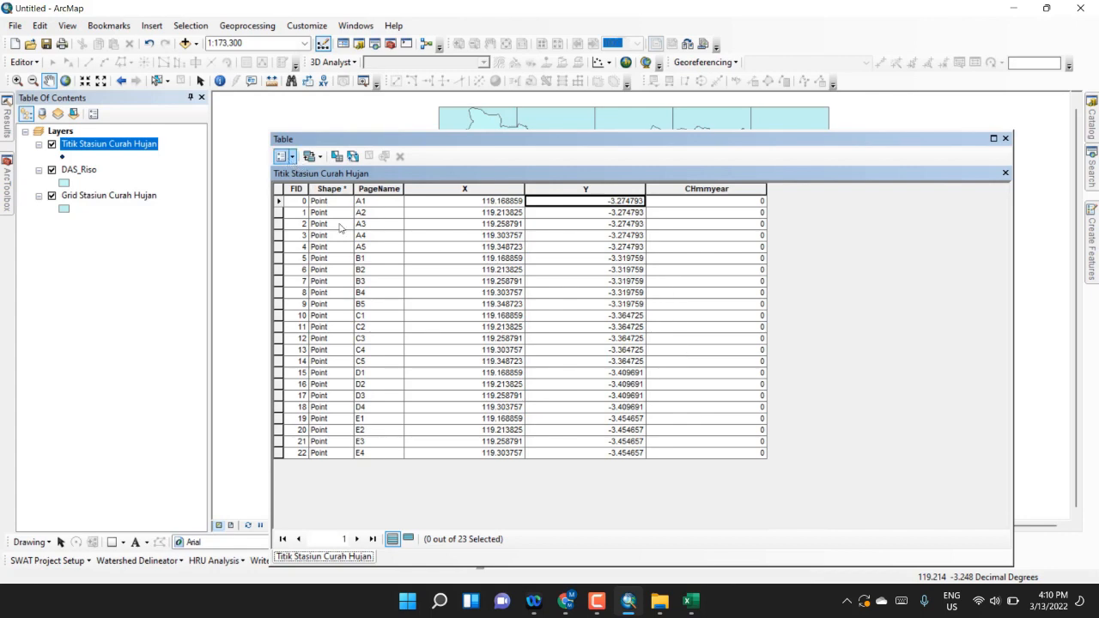
Check the Stasiun and CHmm columns of Data Curah Hujan.xls in Excel, then return to ArcMap
click(689, 603)
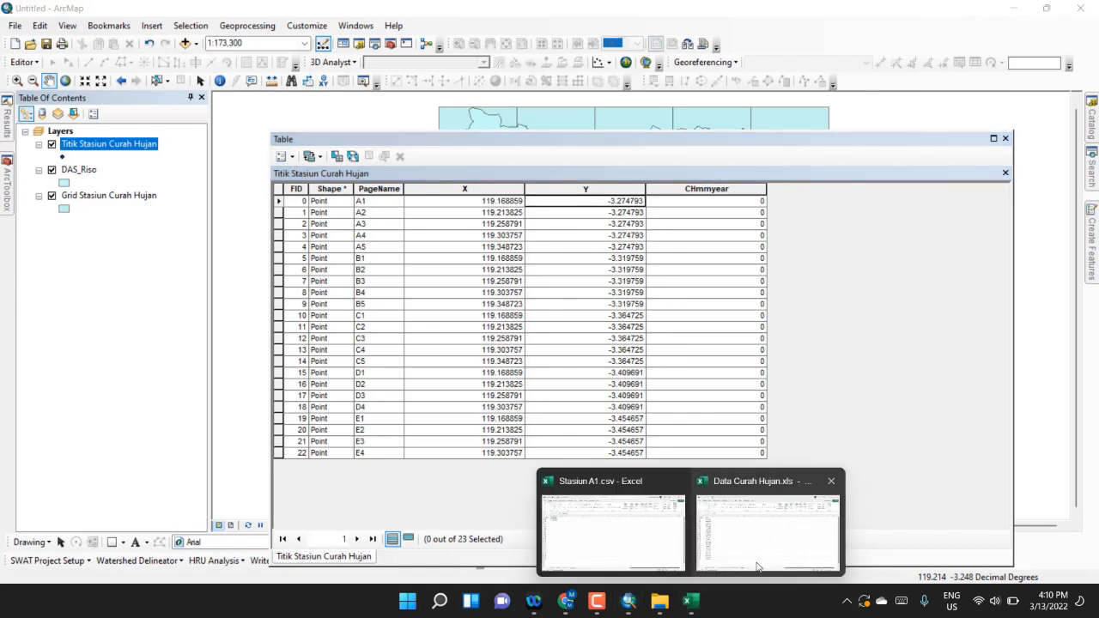
click(825, 524)
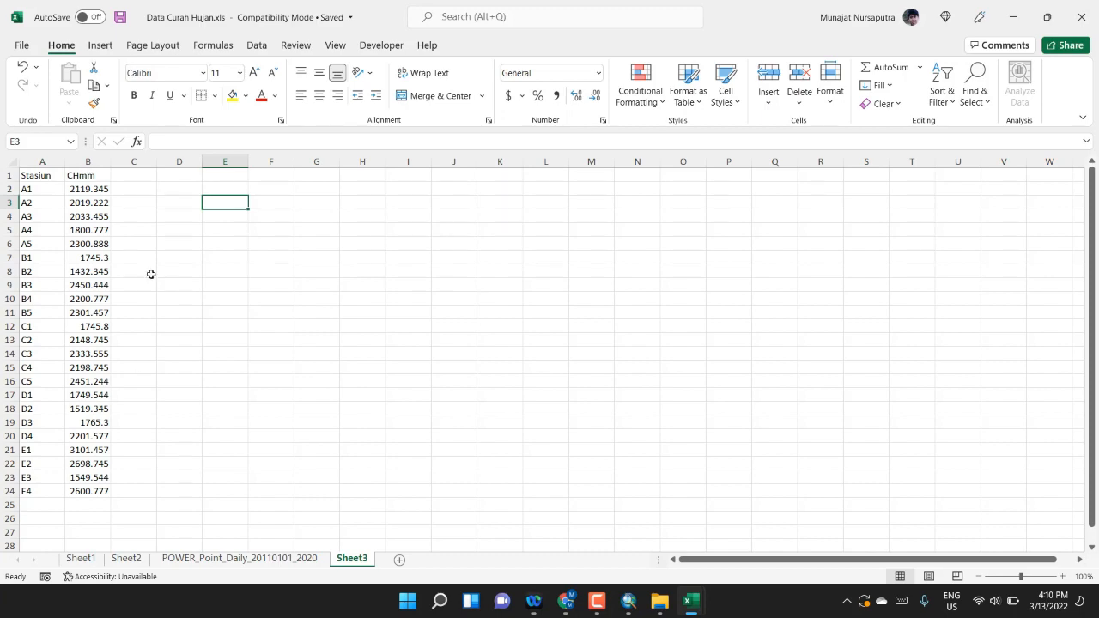
click(629, 603)
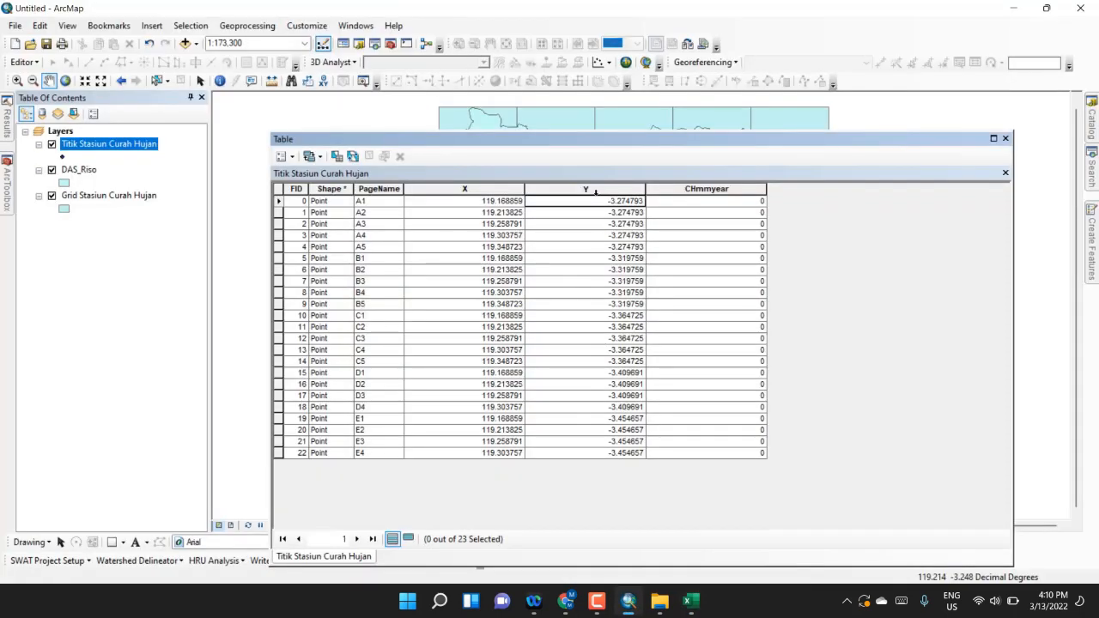
click(291, 156)
click(304, 140)
drag(316, 141, 298, 138)
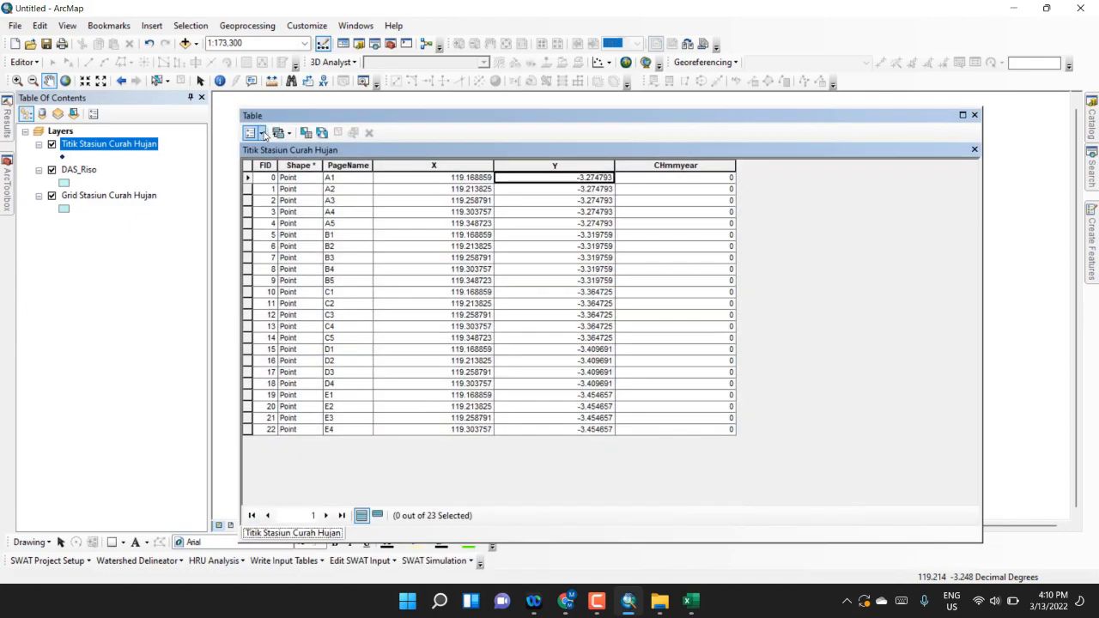
click(254, 134)
mouse_move(306, 333)
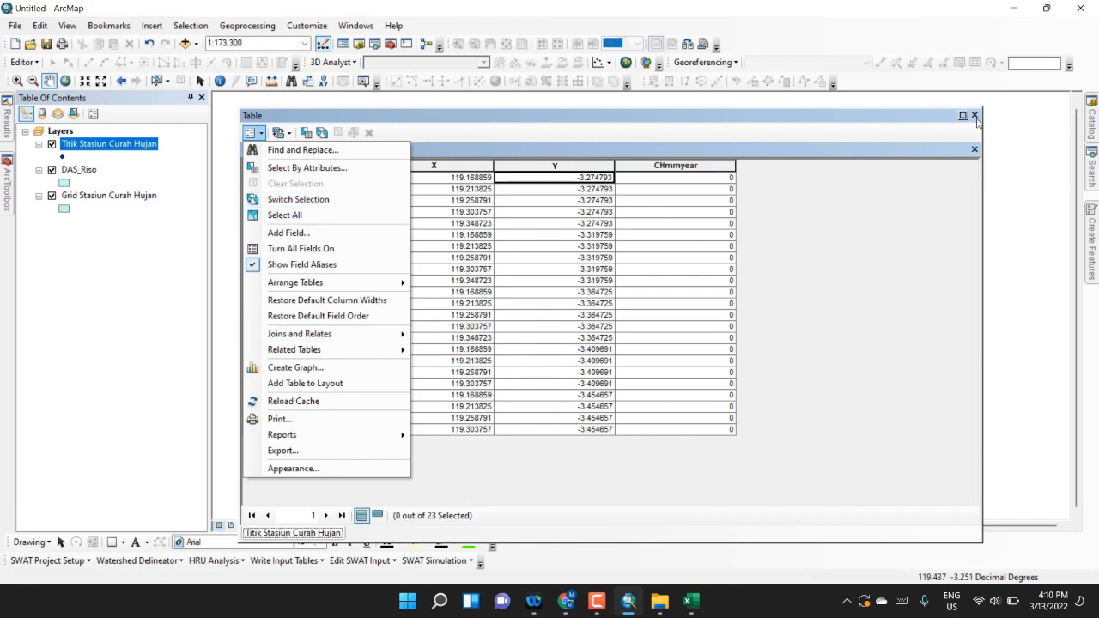
Start an attribute join on the Titik Stasiun Curah Hujan layer, based on its PageName field
click(127, 151)
right_click(128, 151)
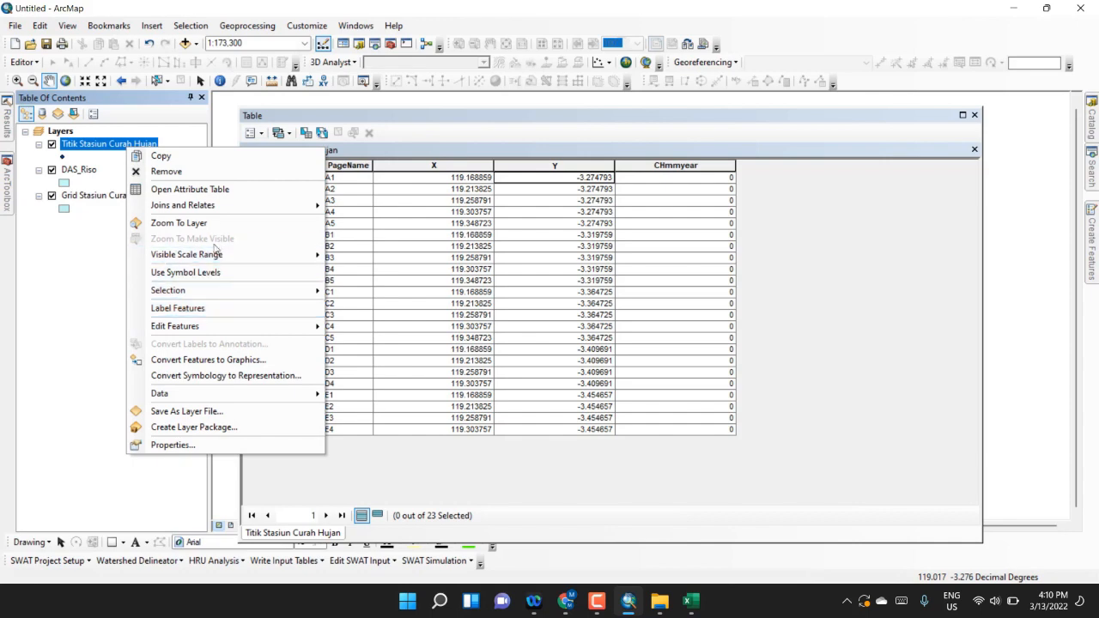
mouse_move(245, 206)
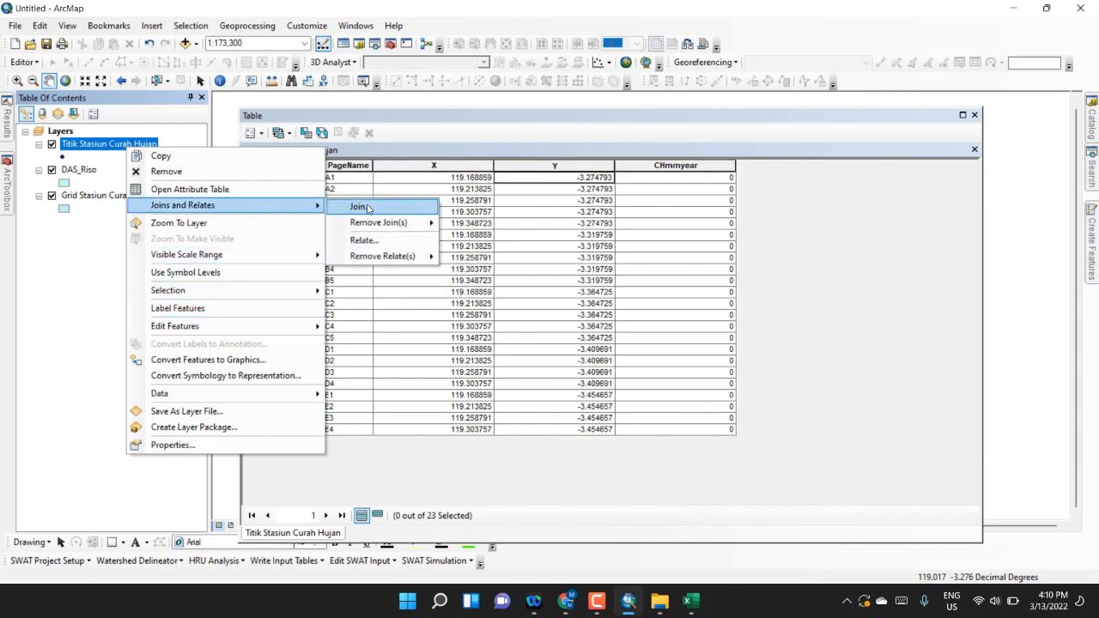
click(359, 207)
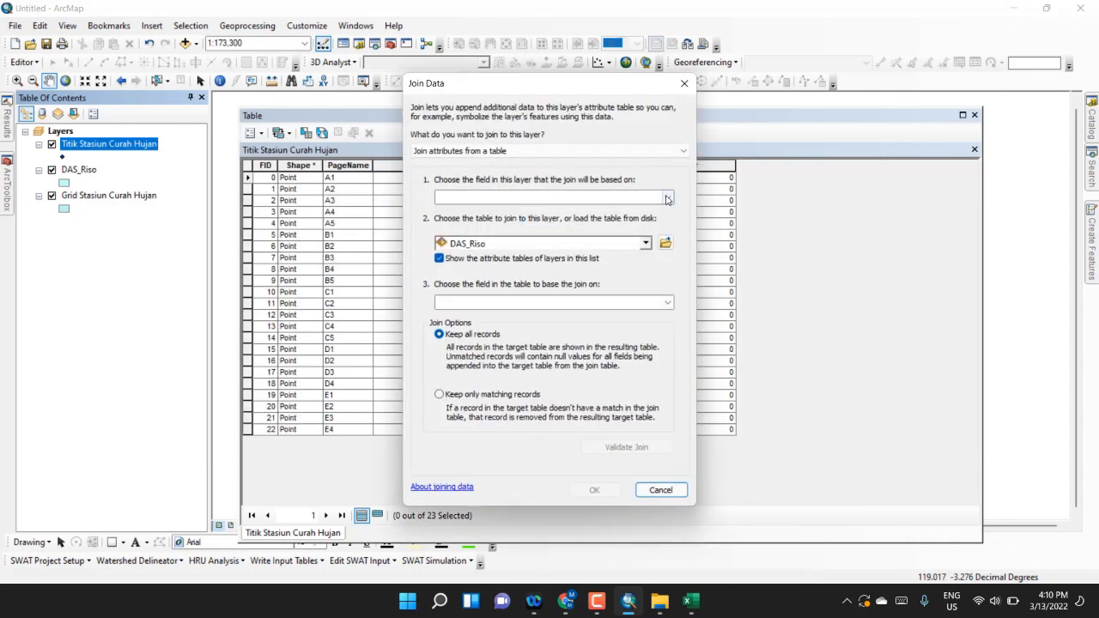
click(668, 198)
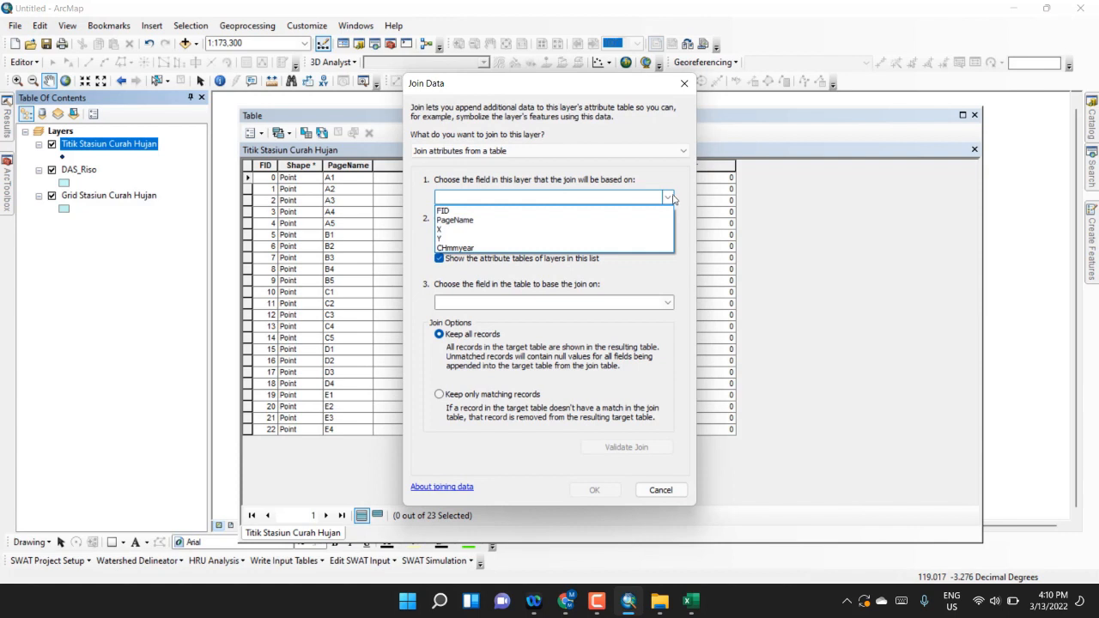
click(613, 220)
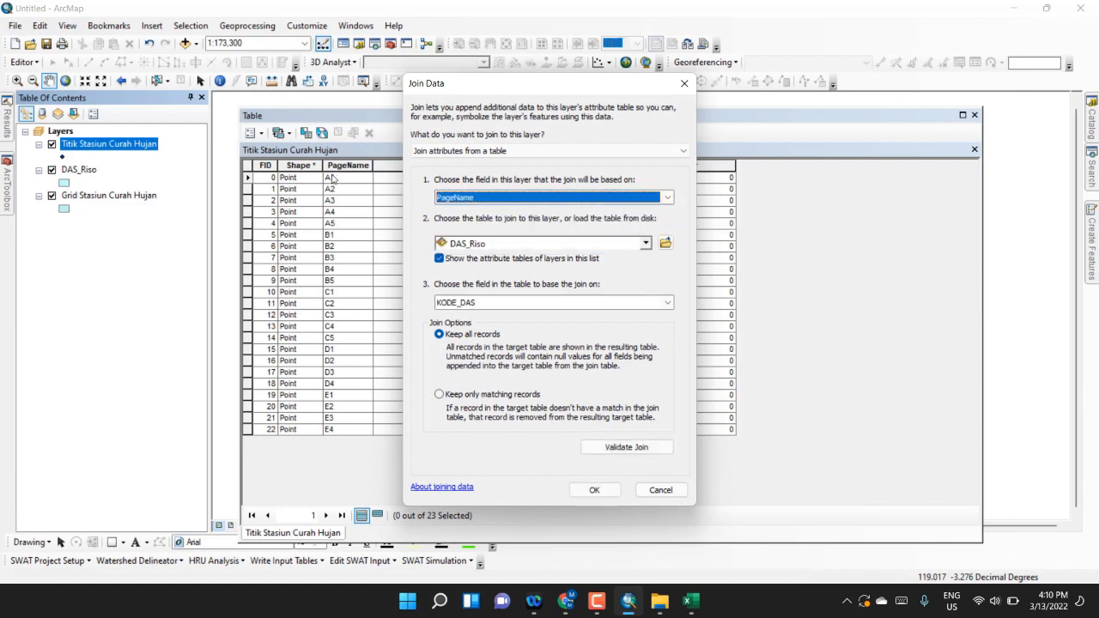
Check in Excel that the Stasiun column of Data Curah Hujan.xls corresponds to the layer's PageName codes, then return to ArcMap
click(687, 601)
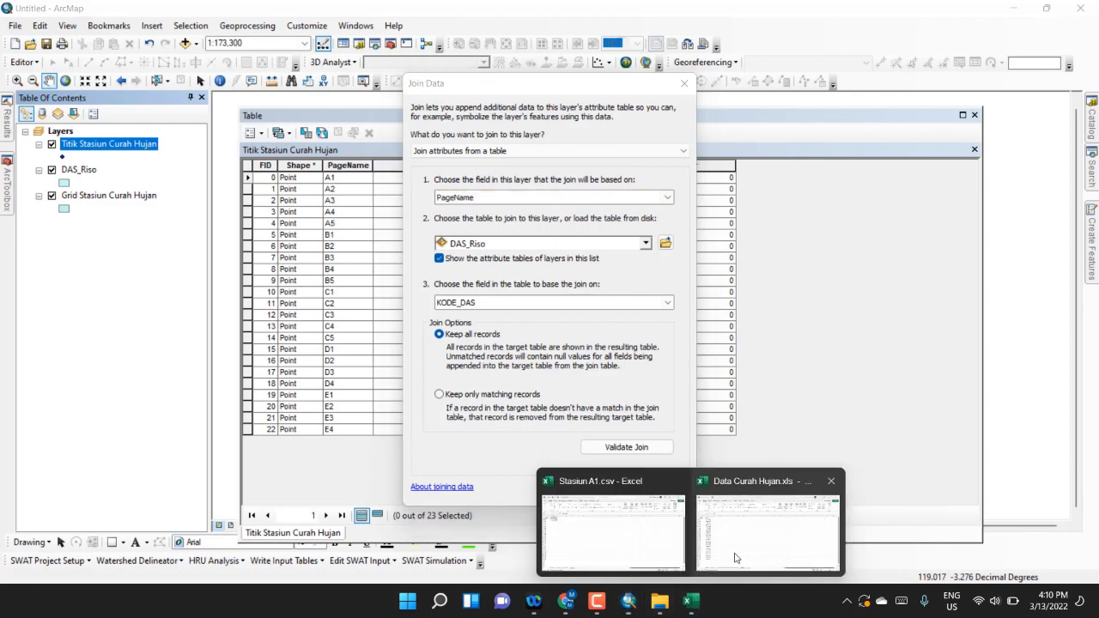
click(766, 528)
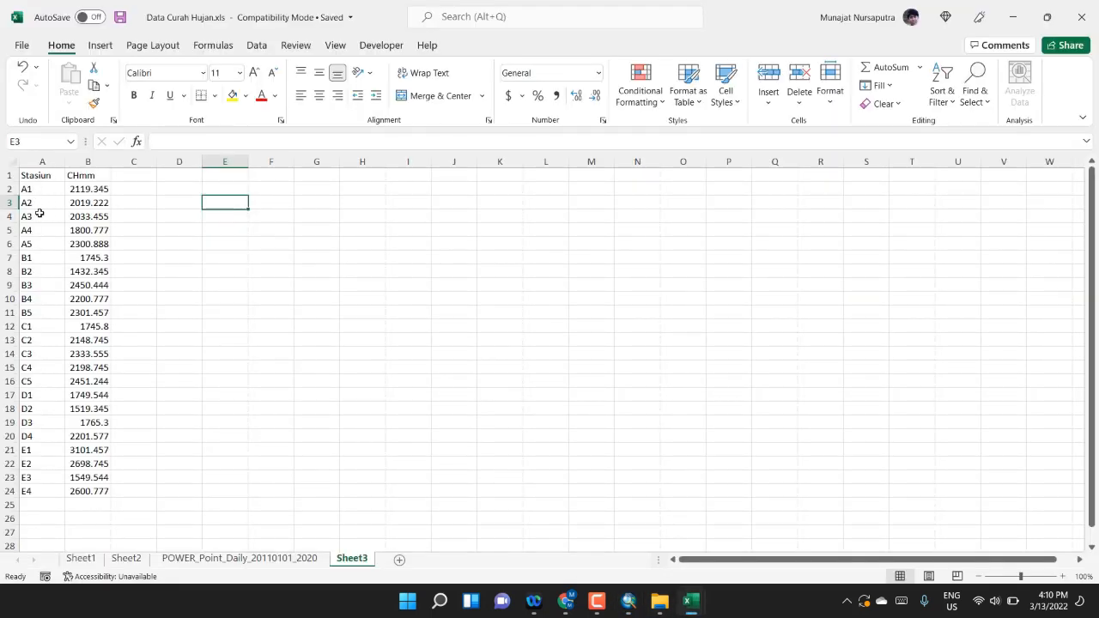
click(629, 601)
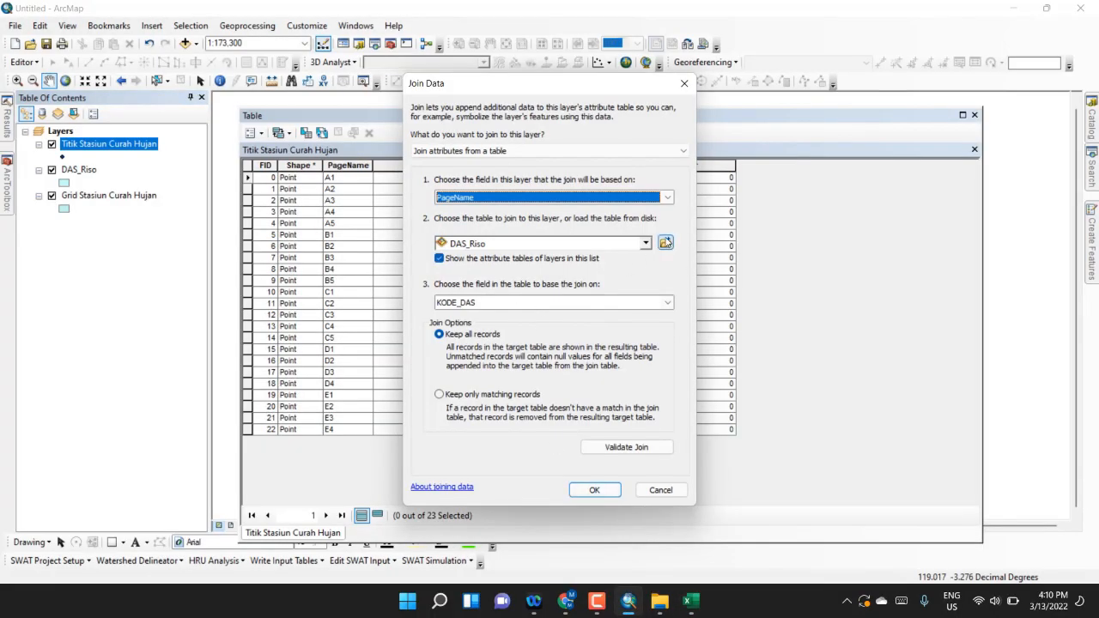
Load Sheet3$ from Data Curah Hujan.xls as the join table, checking in Excel which sheet holds the rainfall data
click(665, 243)
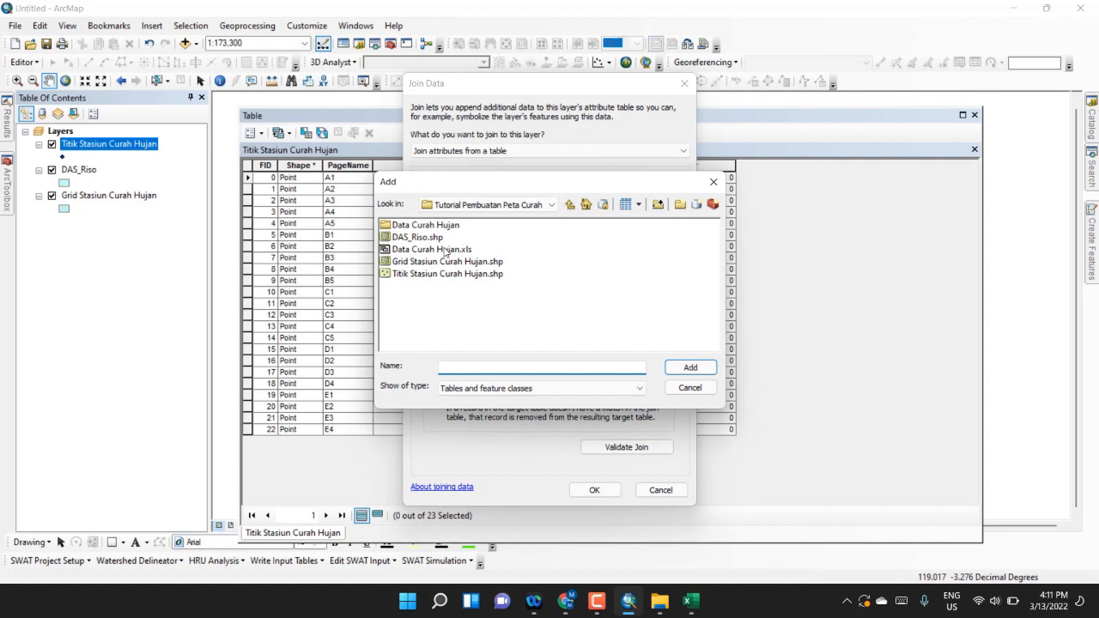
click(446, 250)
click(666, 366)
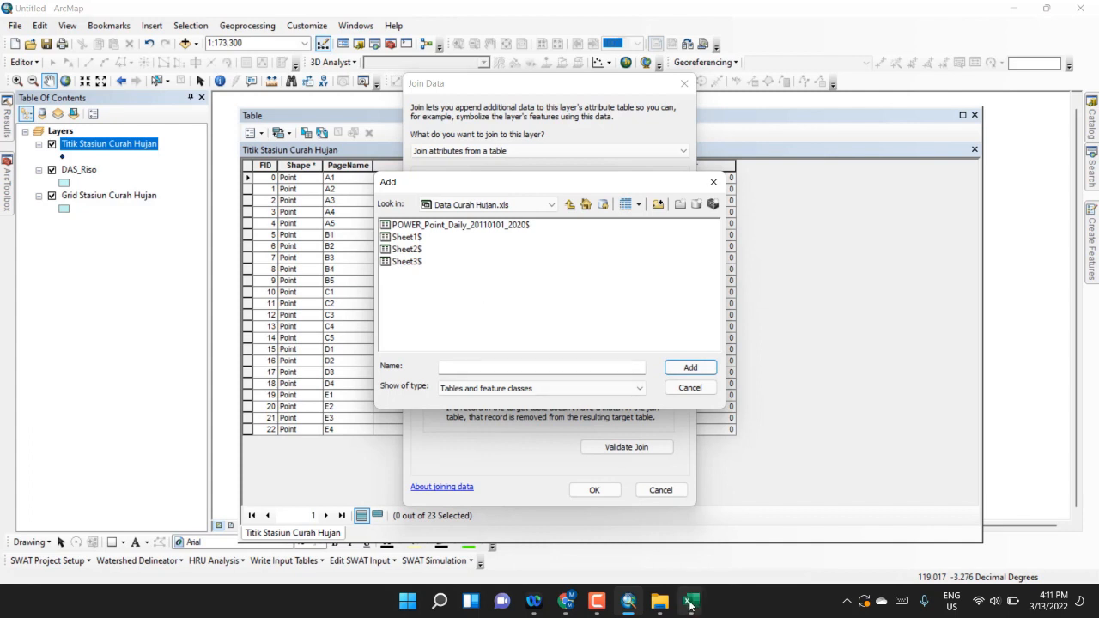
mouse_move(690, 603)
click(768, 563)
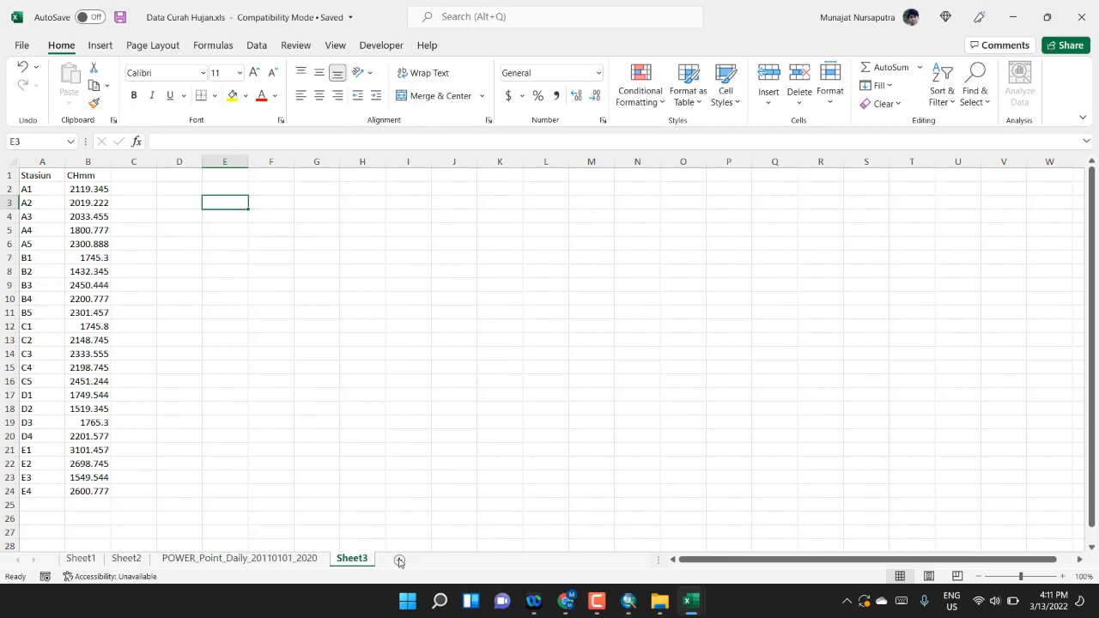
click(632, 604)
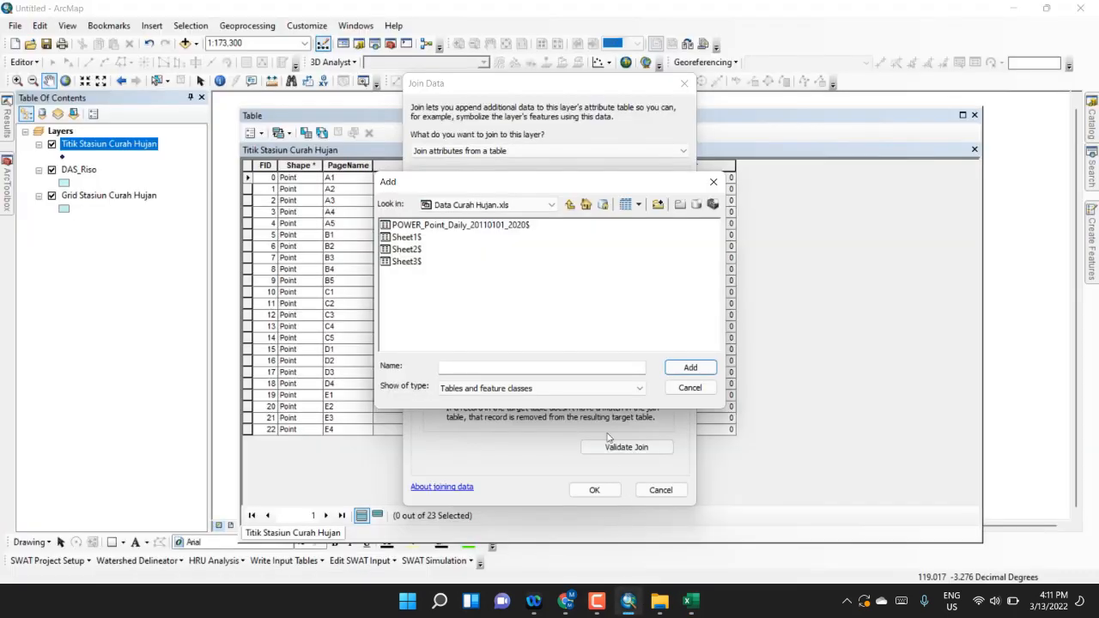
click(407, 261)
click(683, 367)
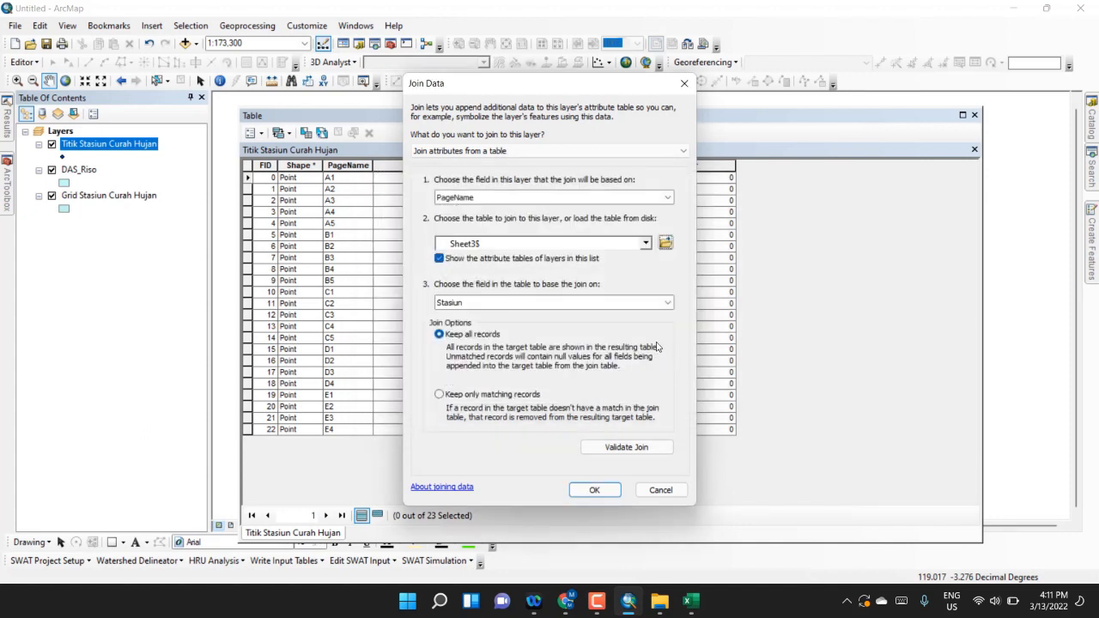
Base the join on the sheet's Stasiun field, keep all records, and run the join
click(650, 304)
click(624, 316)
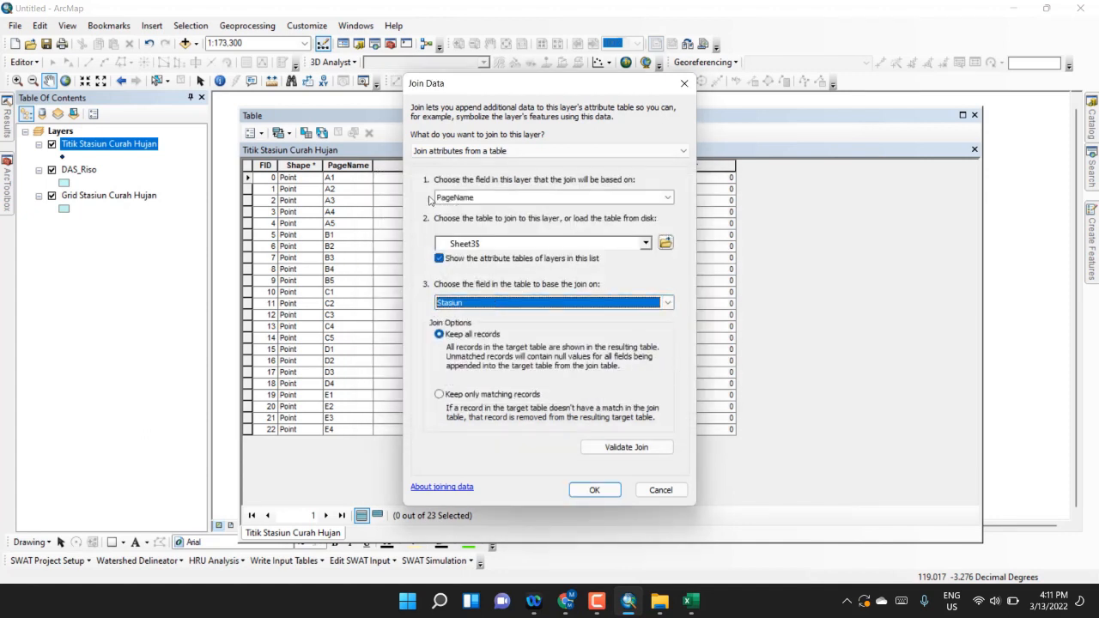
click(583, 492)
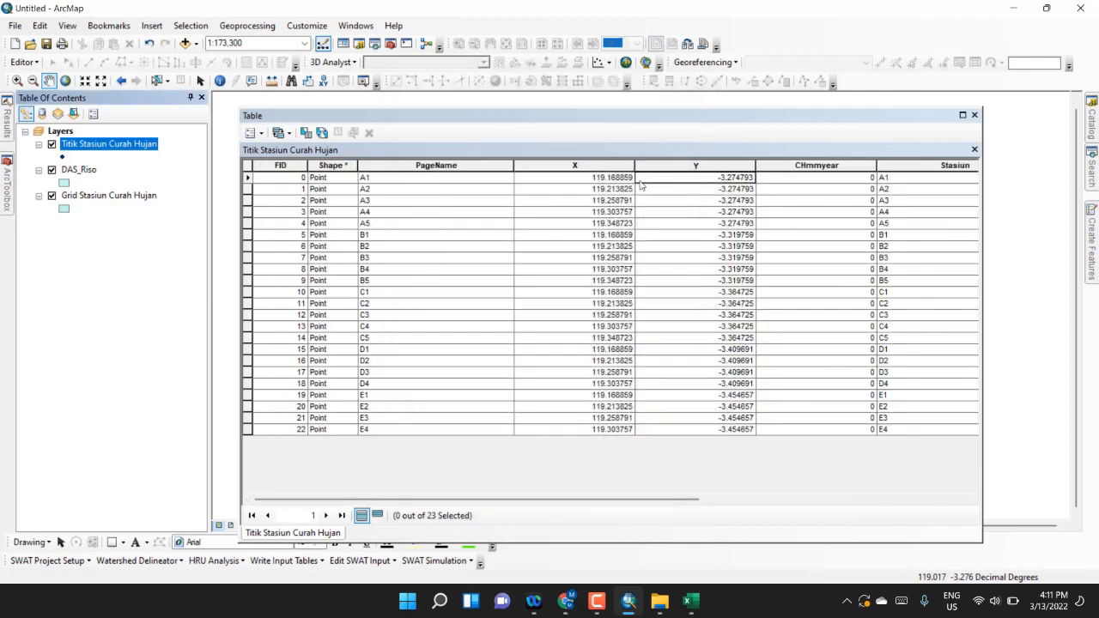
Calculate the CHmmyear field as [Sheet3$.CHmm] with the Field Calculator, outside an edit session
drag(512, 501, 727, 507)
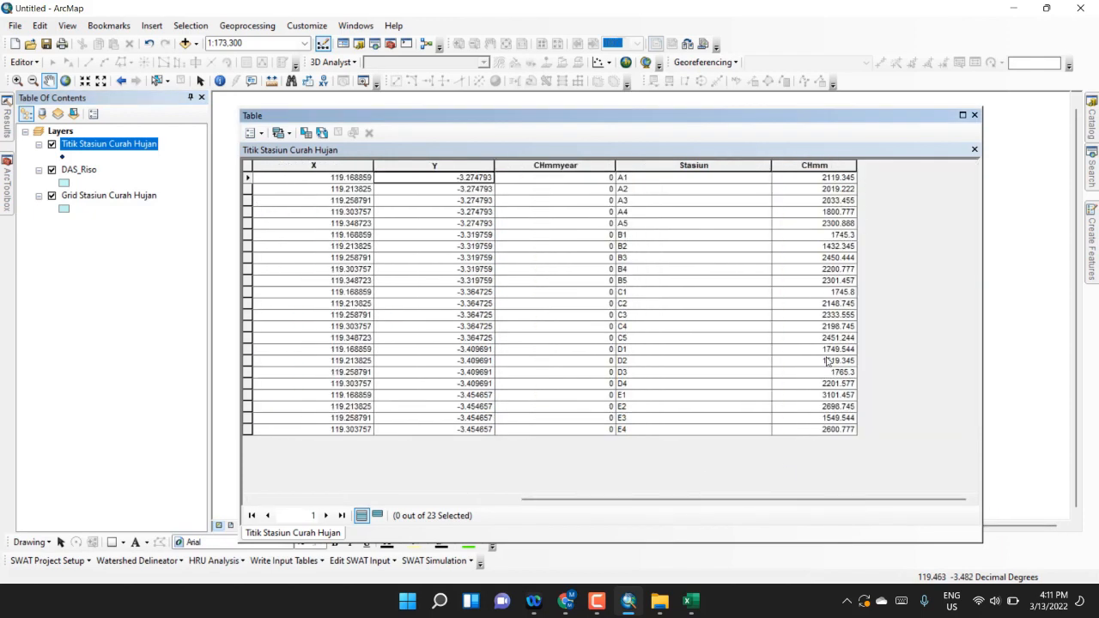
click(556, 163)
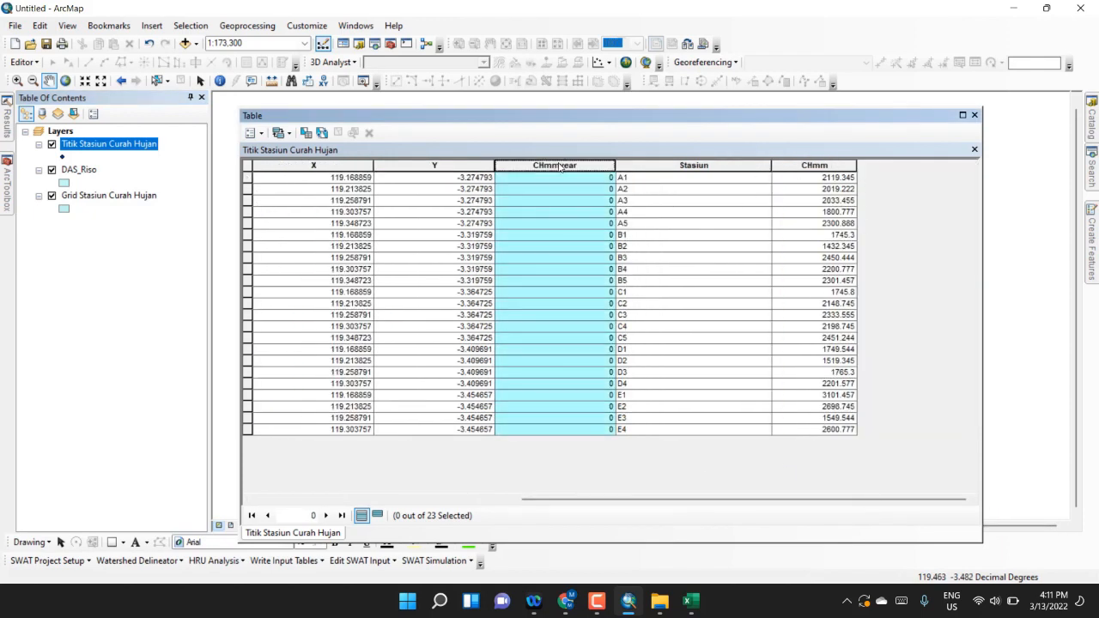
right_click(558, 163)
click(593, 258)
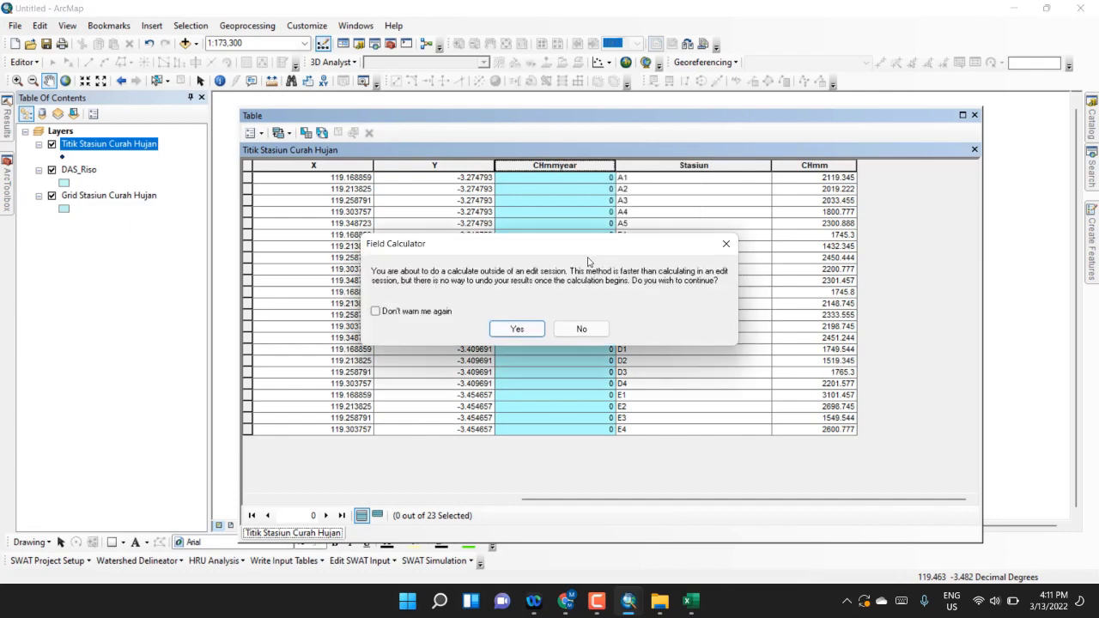
click(518, 329)
click(526, 333)
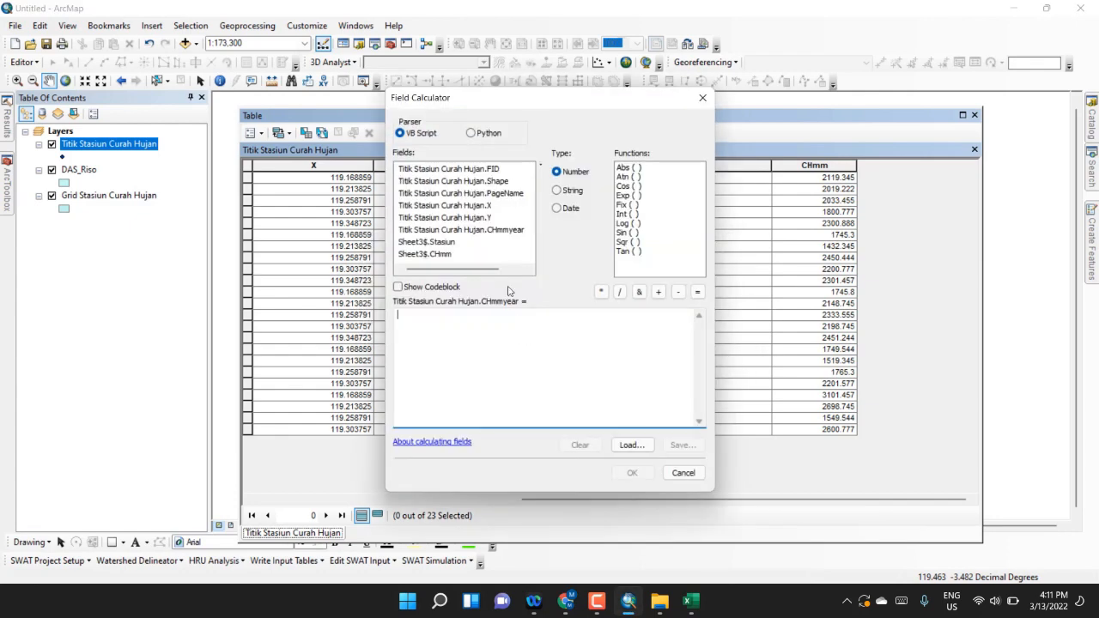
double_click(447, 254)
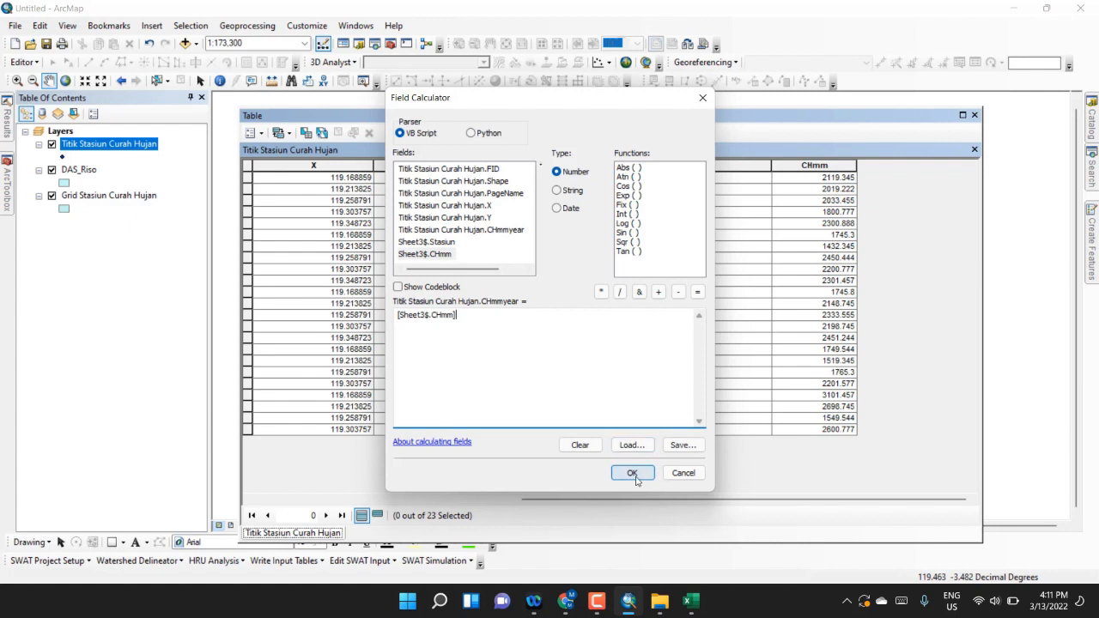
click(633, 473)
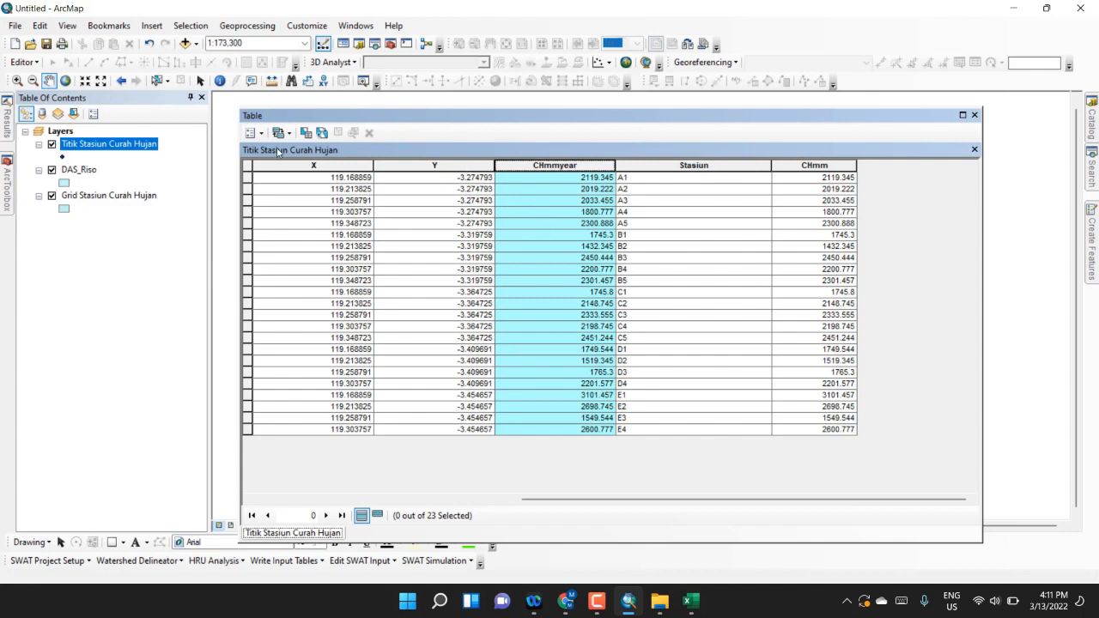
Remove all joins from the Titik Stasiun Curah Hujan table and close the attribute table
click(252, 133)
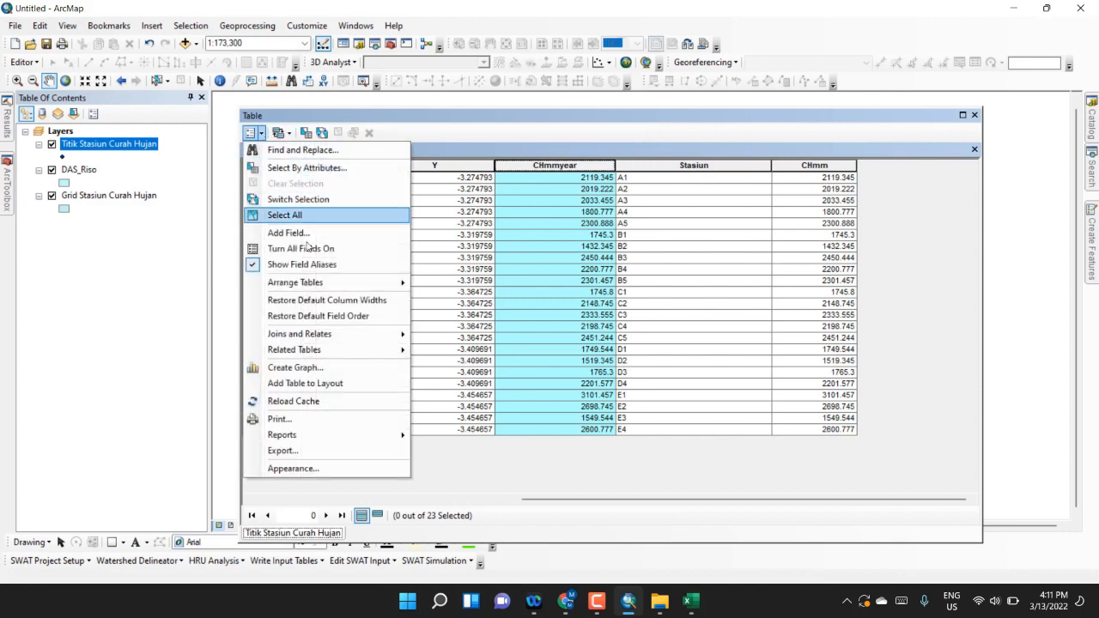
mouse_move(372, 335)
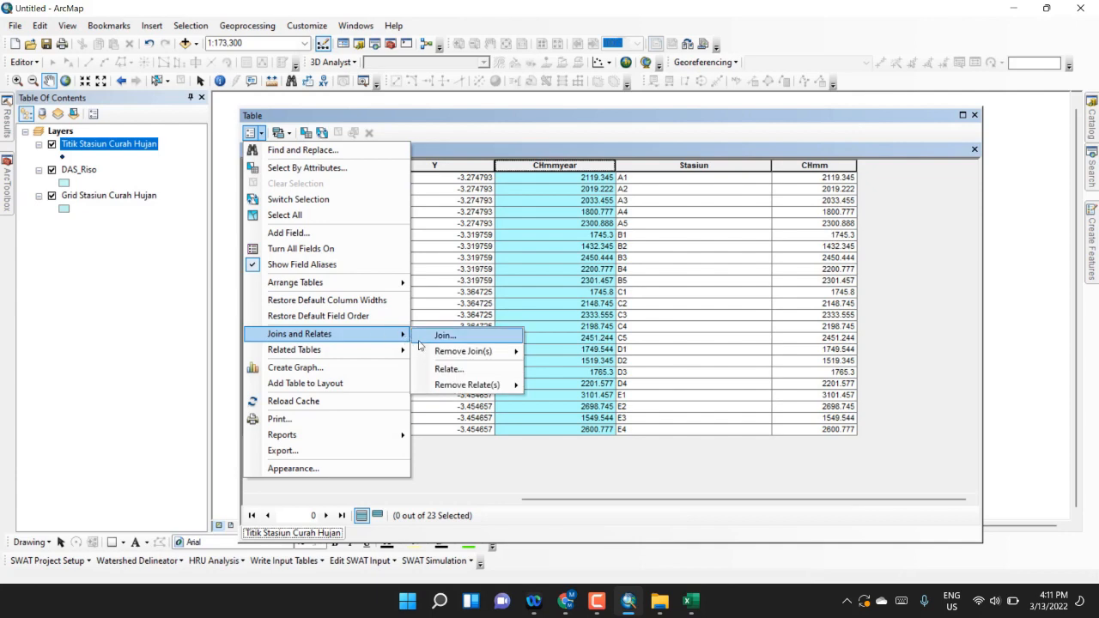
mouse_move(482, 353)
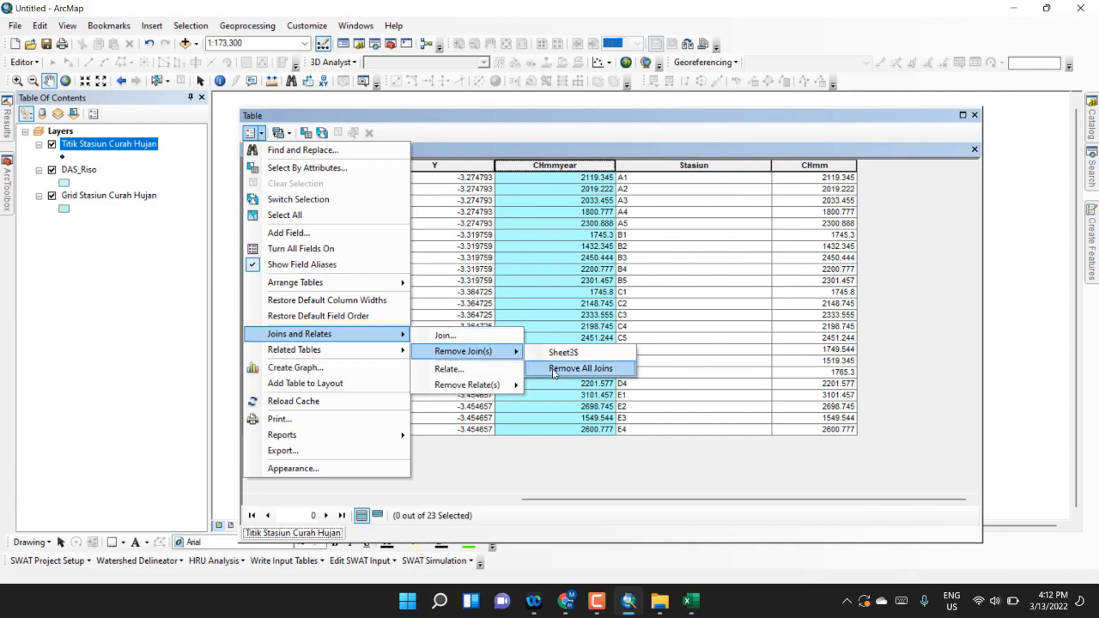
click(556, 370)
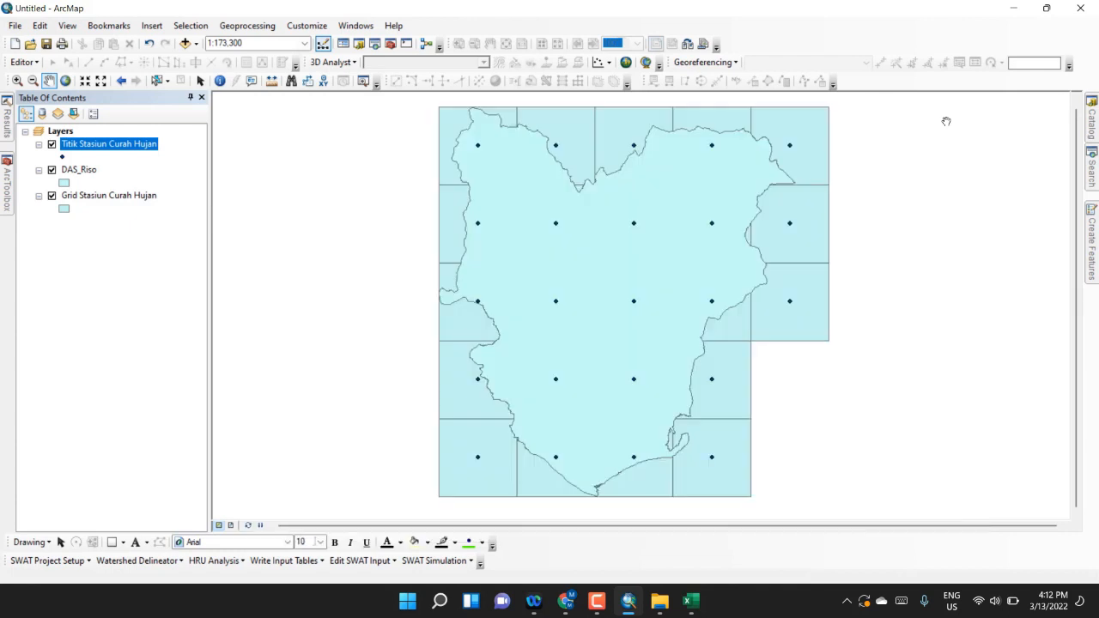
click(974, 116)
Remove the Grid Stasiun Curah Hujan layer from the map
right_click(60, 195)
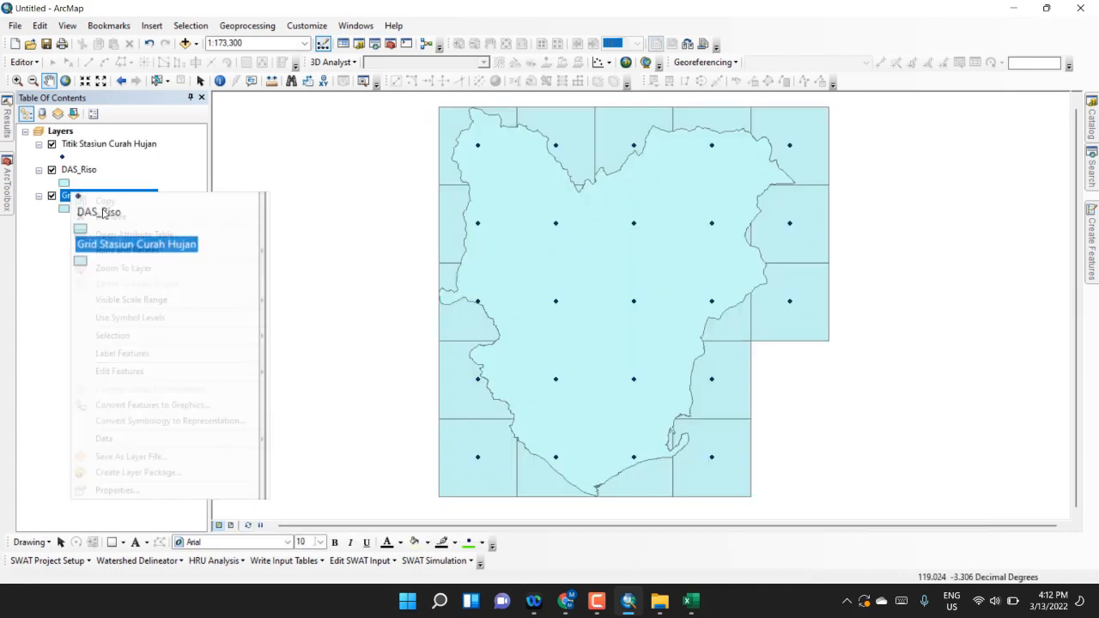
click(99, 215)
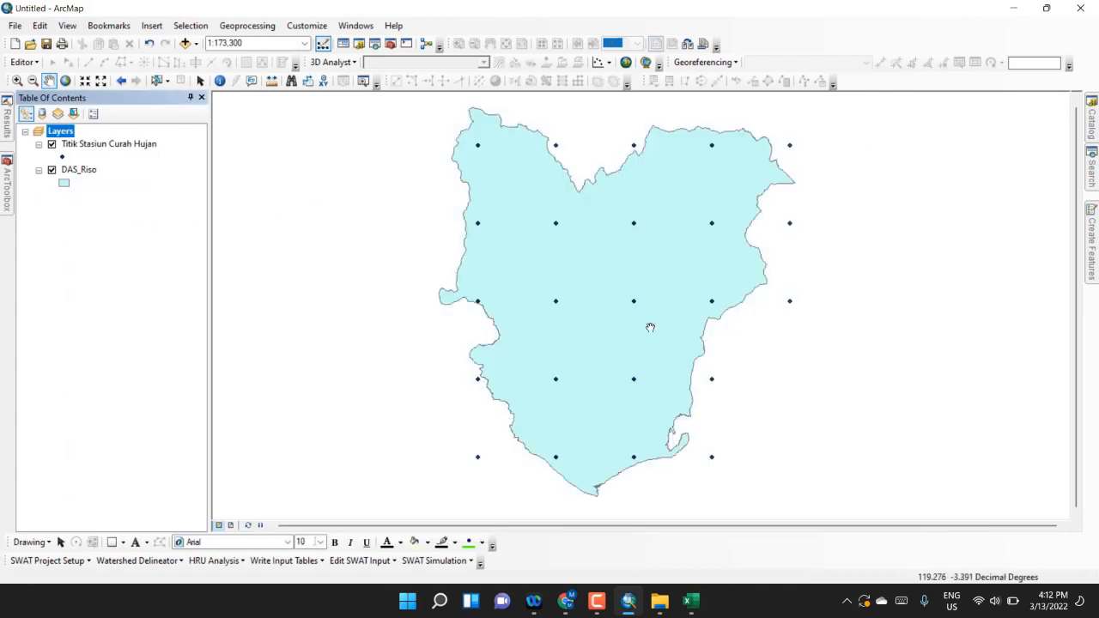
drag(625, 233, 625, 244)
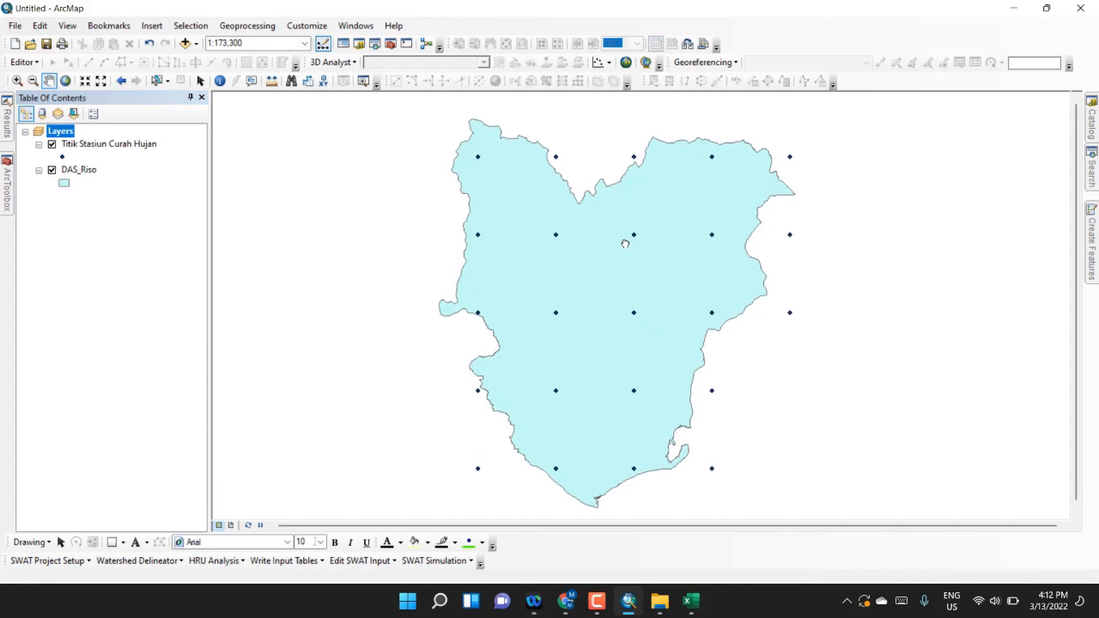
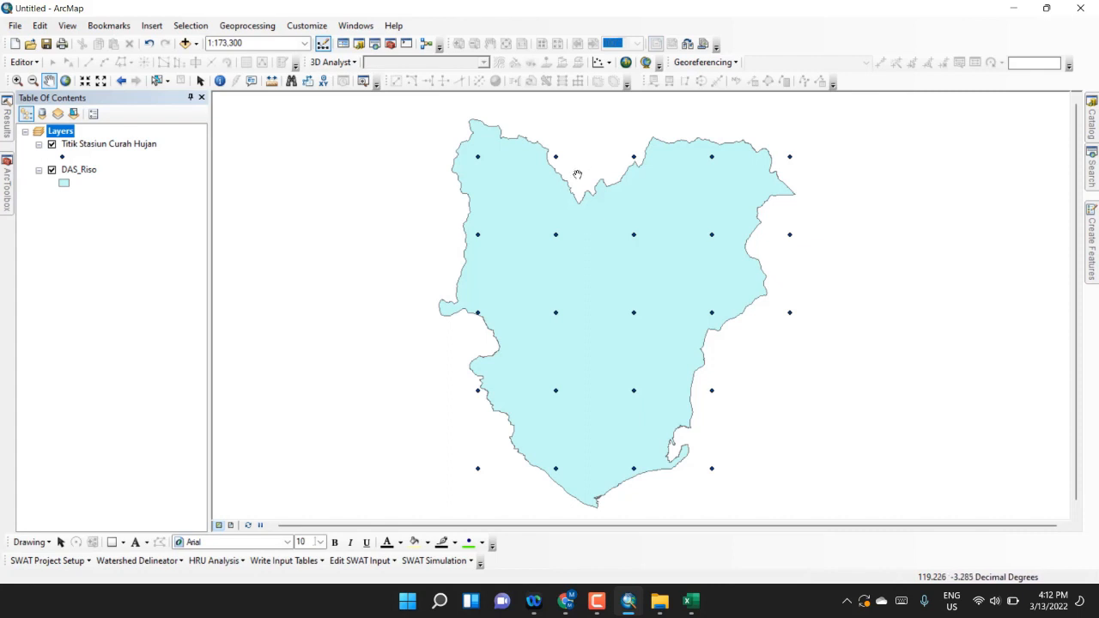
drag(578, 175, 576, 172)
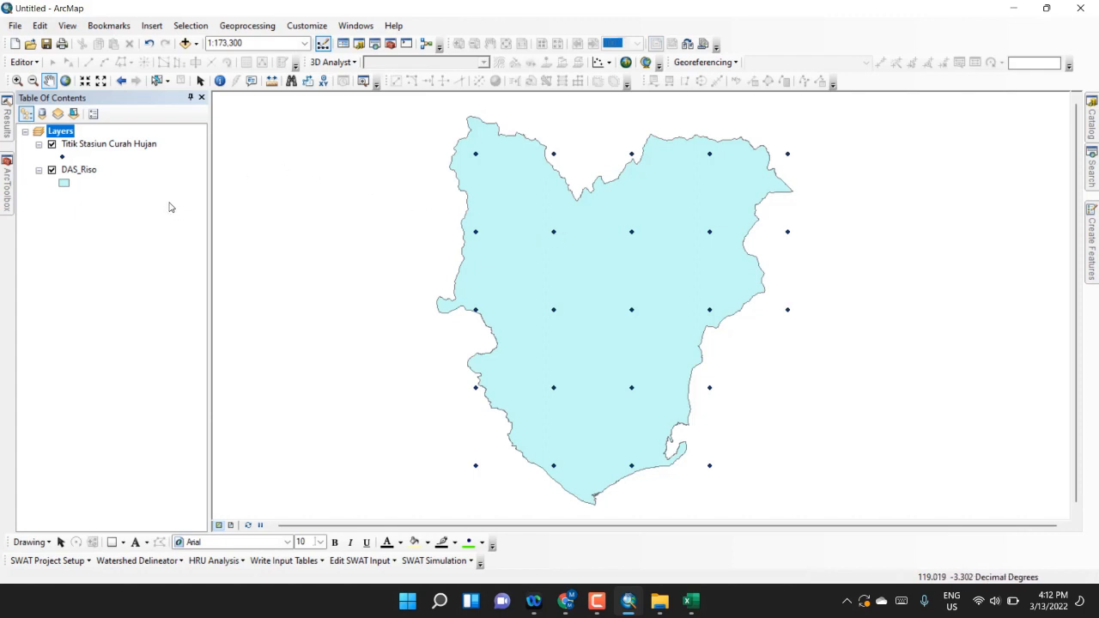
Open the Create Thiessen Polygons tool from the Proximity toolset of the Analysis Tools
click(5, 182)
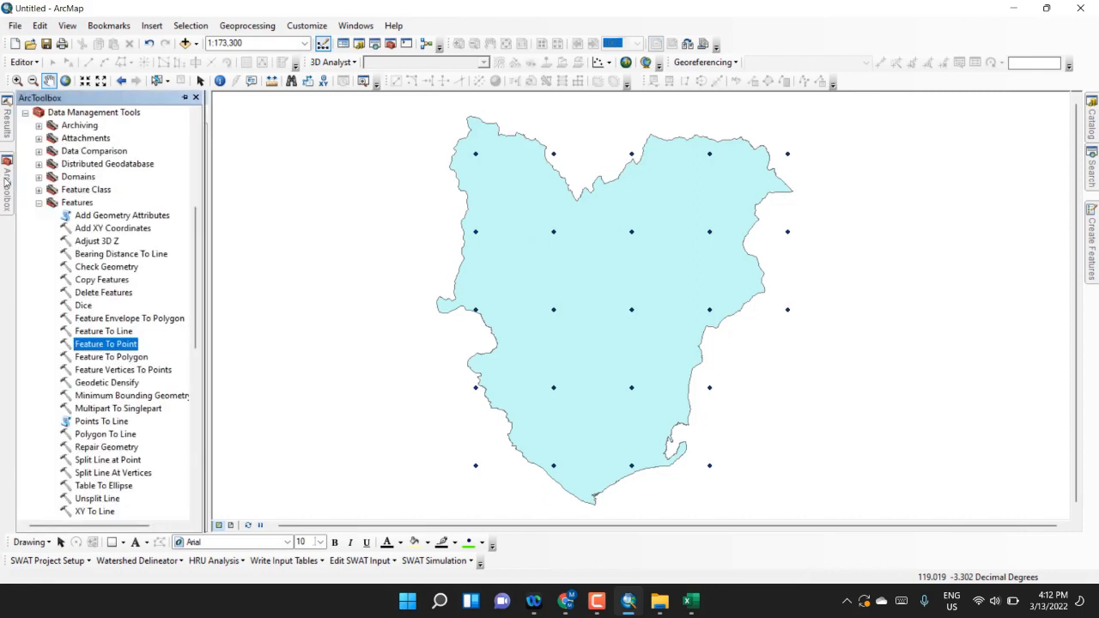
click(38, 202)
click(25, 113)
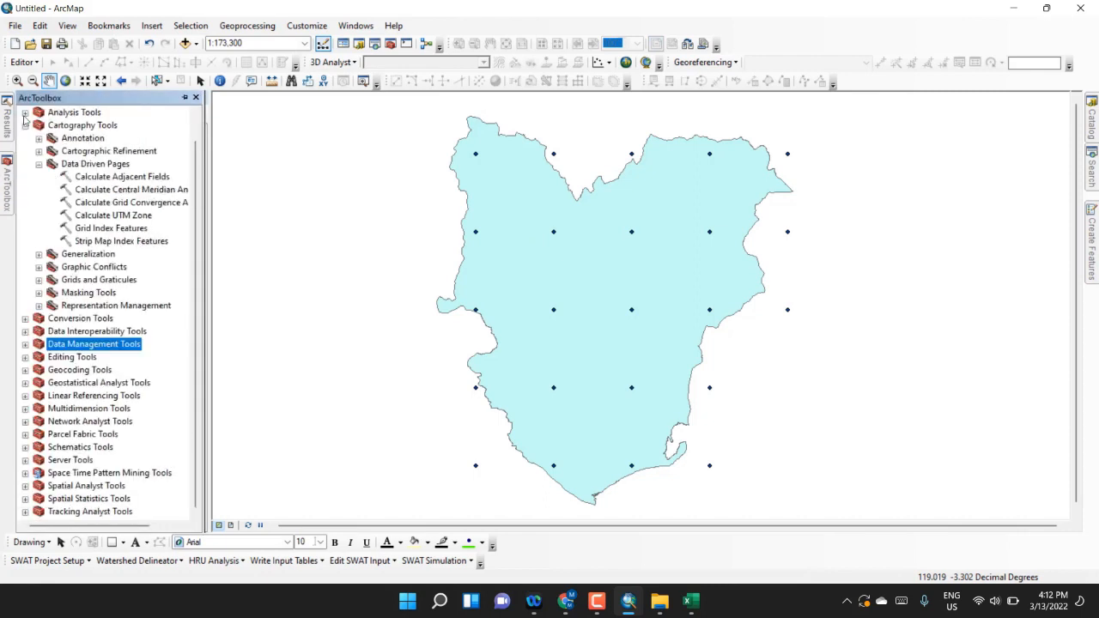
scroll(86, 198, up, 1)
click(24, 151)
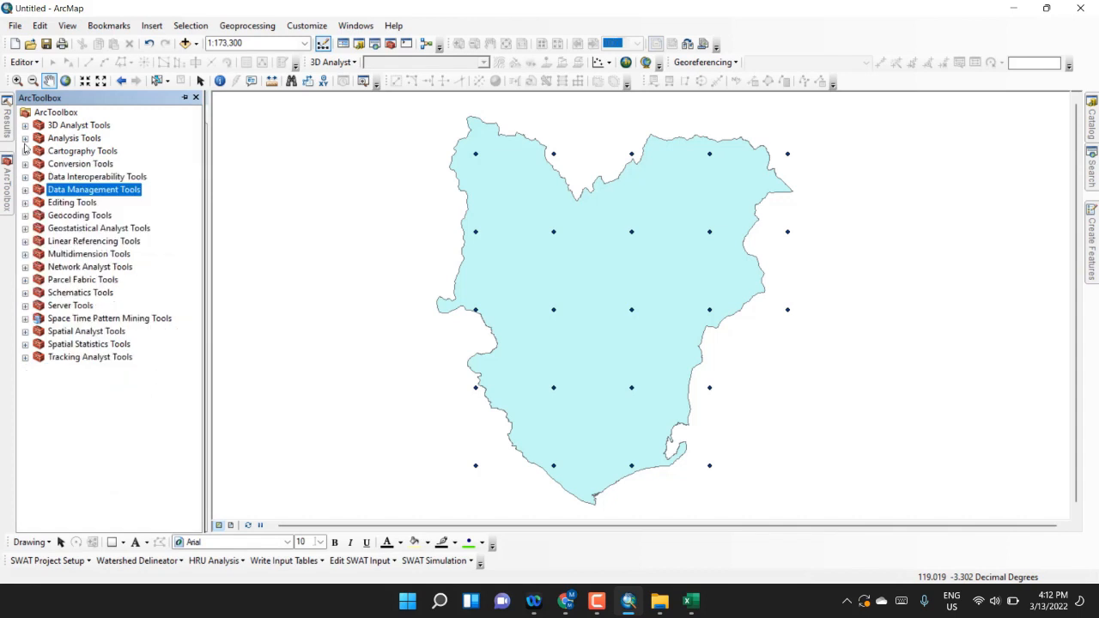
click(25, 138)
double_click(81, 177)
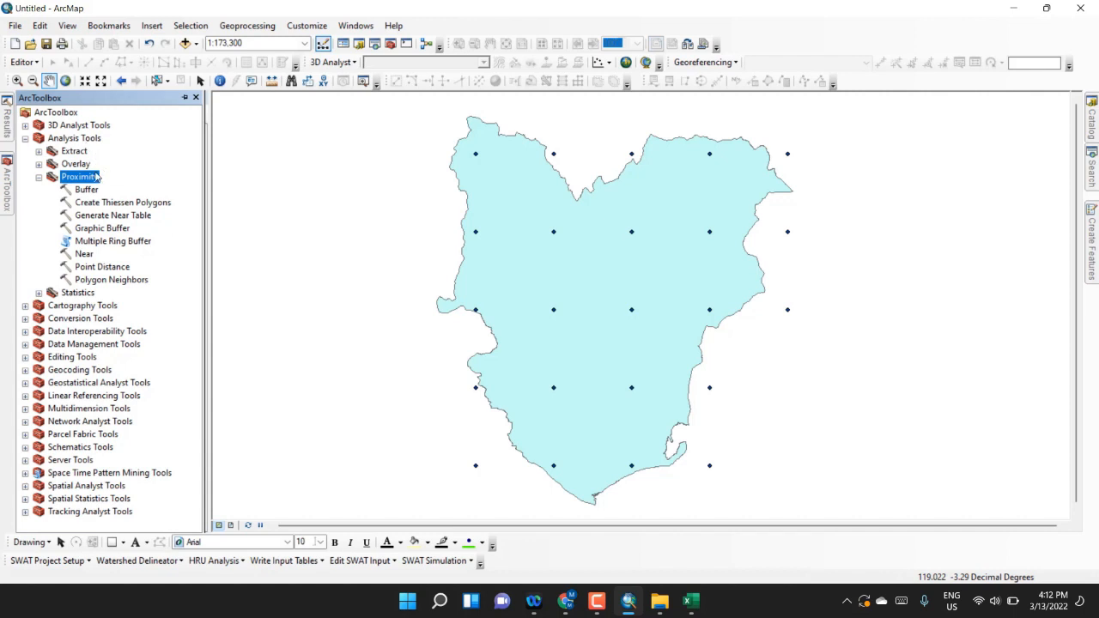
double_click(138, 204)
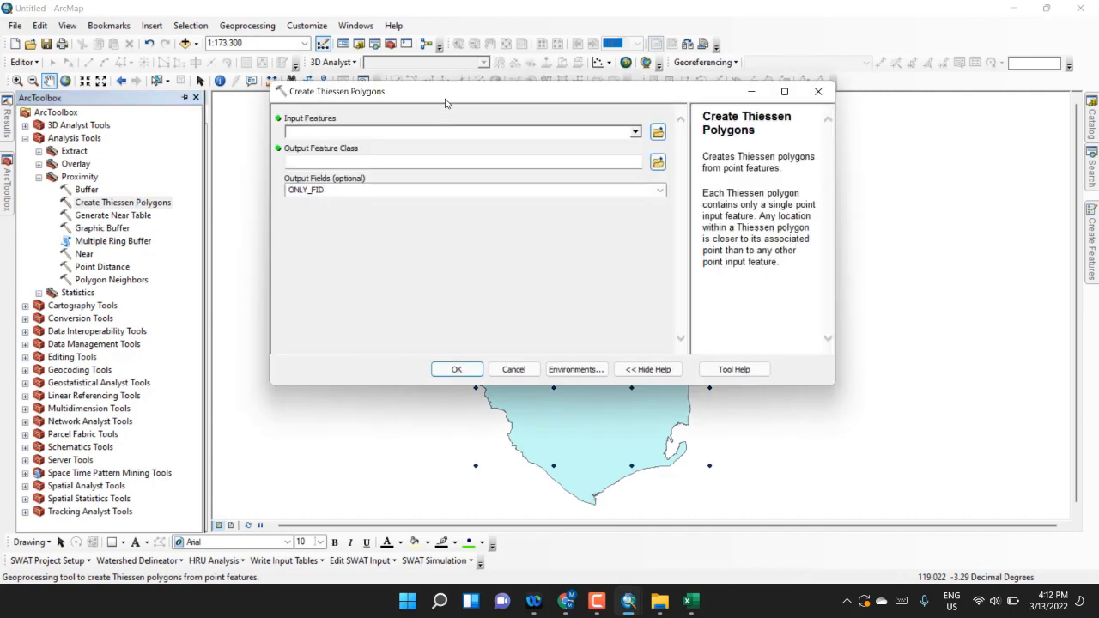
Set the Thiessen input to Titik Stasiun Curah Hujan, the output to CH Polygon Thiessen in the tutorial folder, and the output fields to ALL
drag(444, 100, 446, 158)
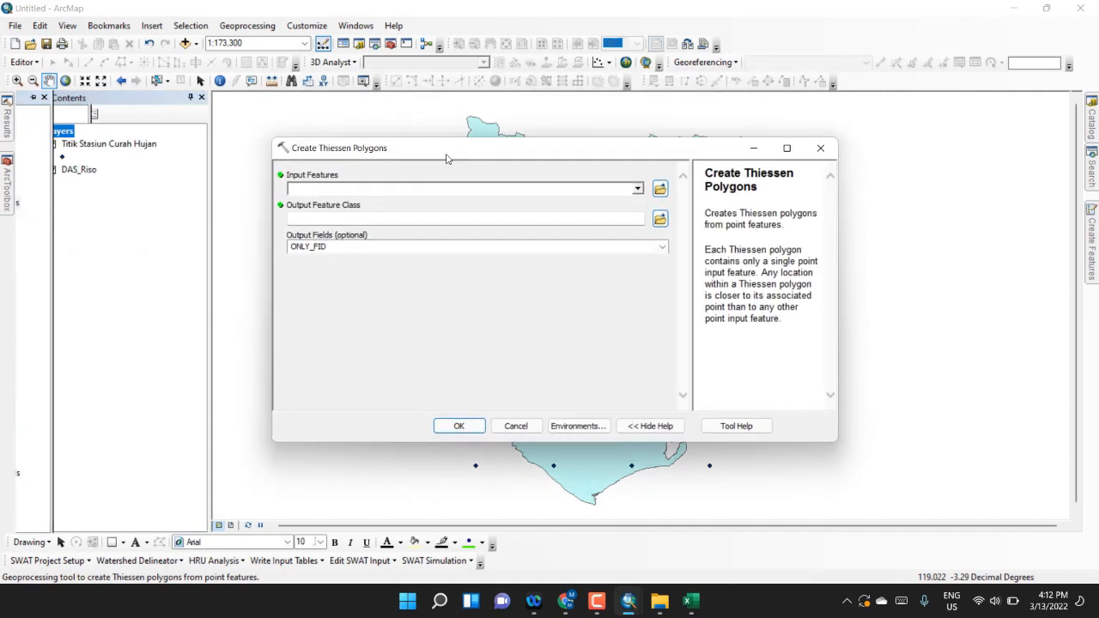
click(638, 190)
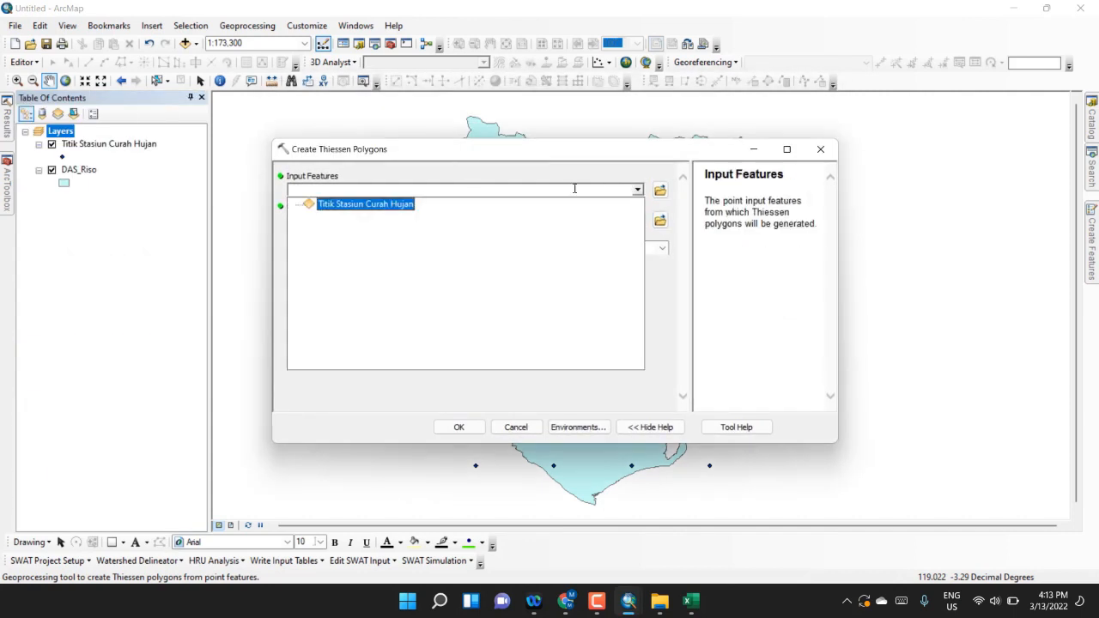
click(399, 207)
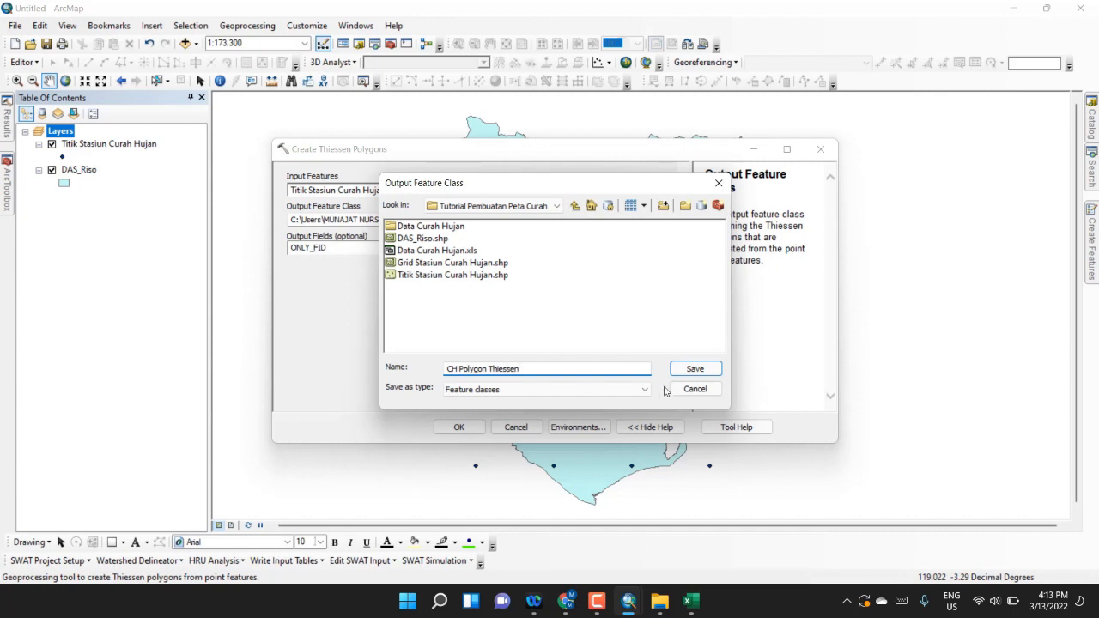
click(685, 368)
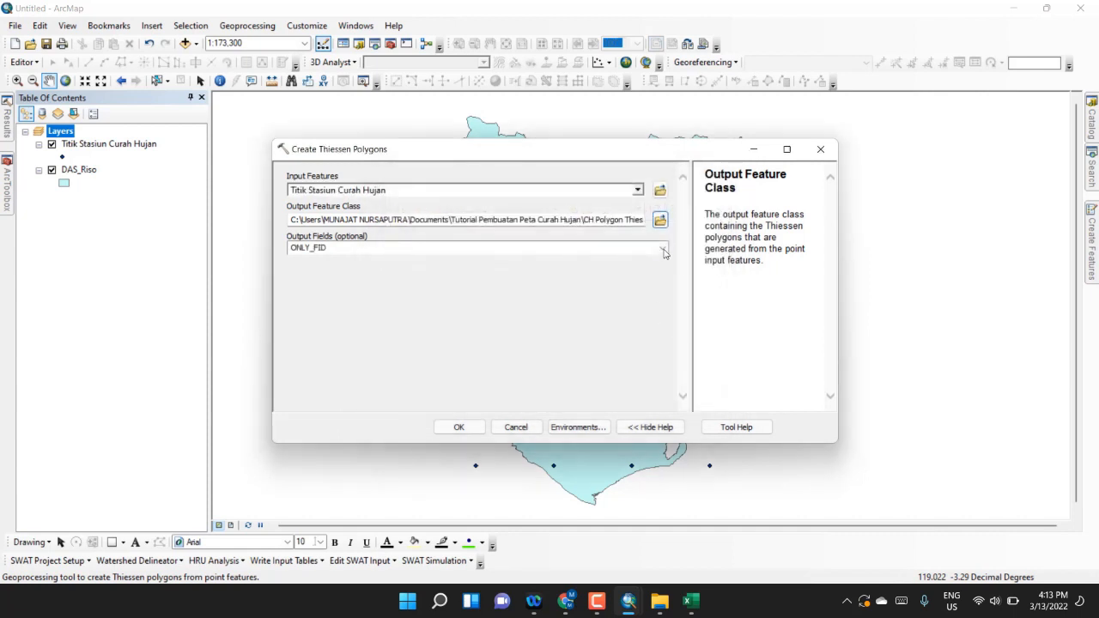
click(663, 249)
click(625, 272)
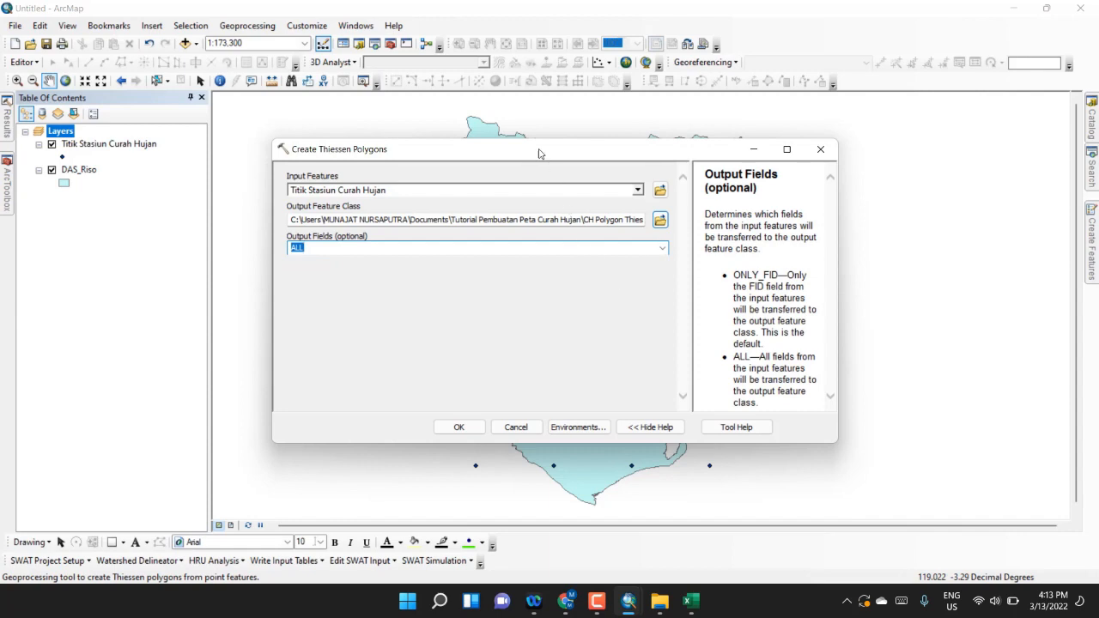
Set the processing extent to Same as layer DAS_Riso in the environment settings and run Create Thiessen Polygons
drag(539, 152, 555, 176)
click(589, 453)
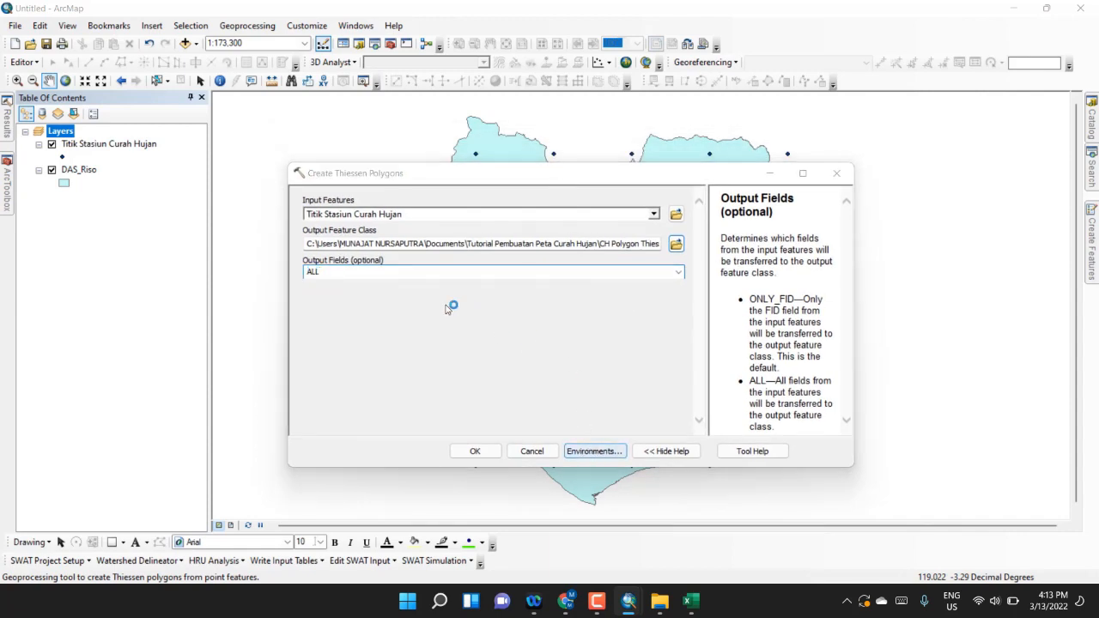
click(313, 152)
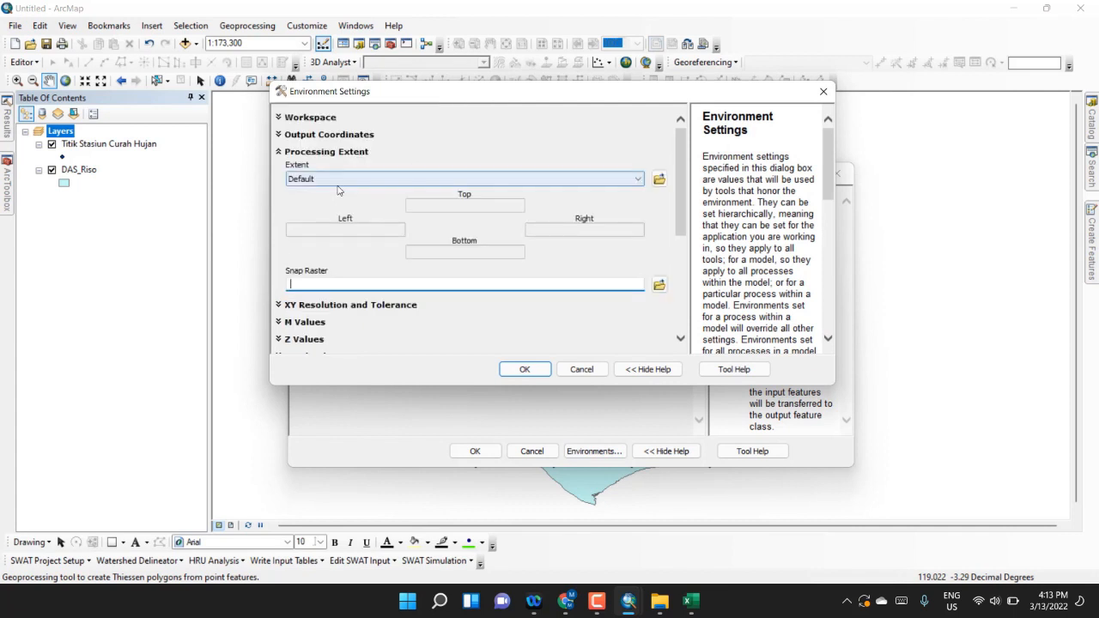
click(338, 180)
click(330, 248)
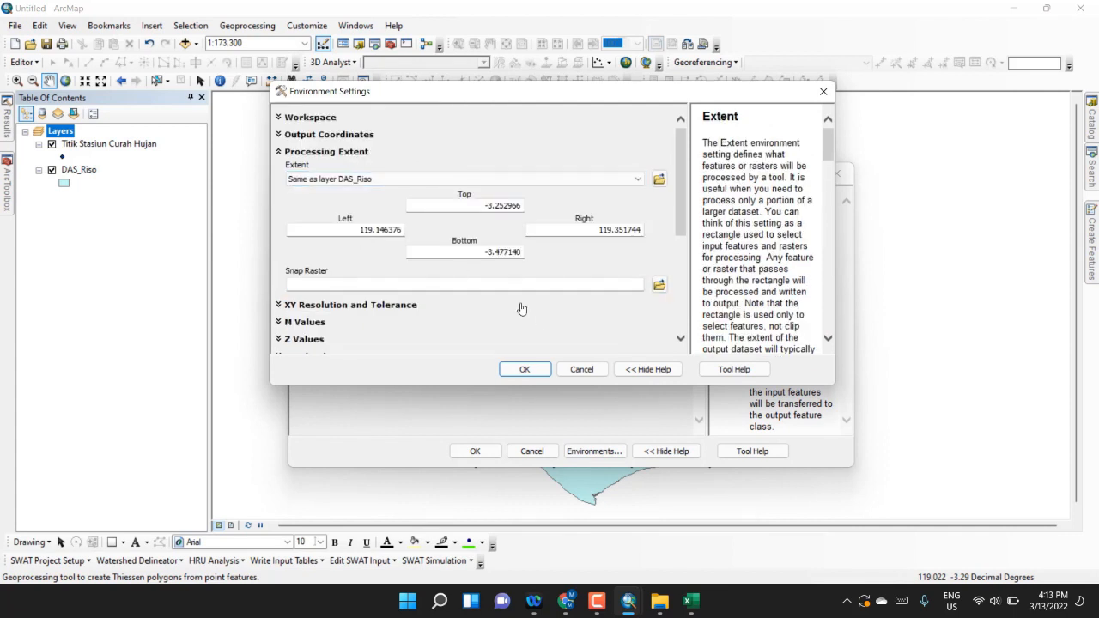
click(545, 369)
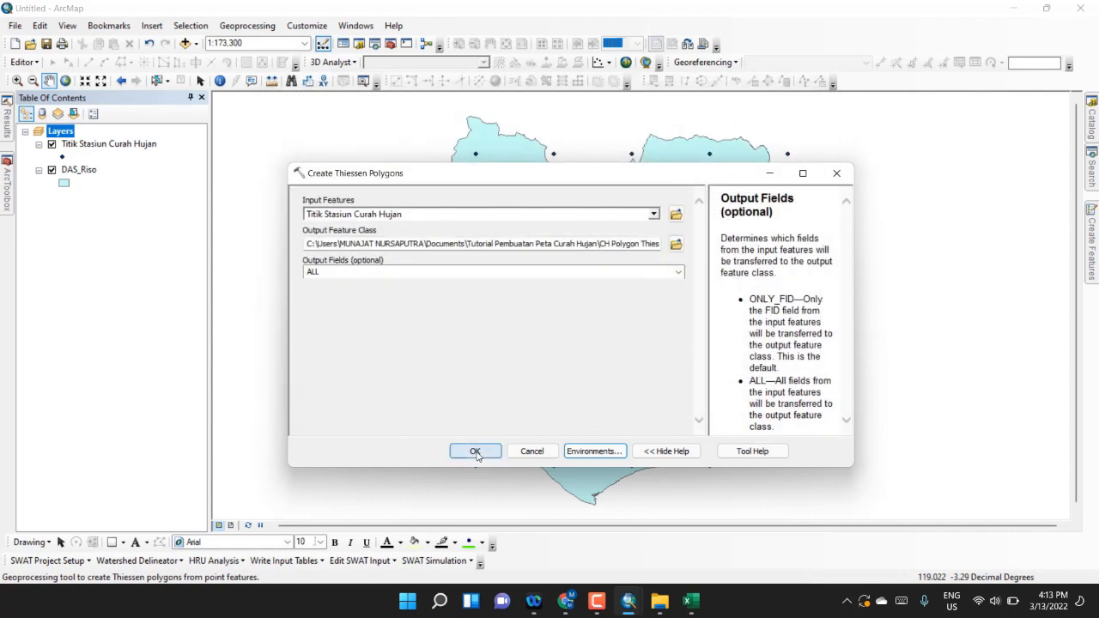
click(475, 452)
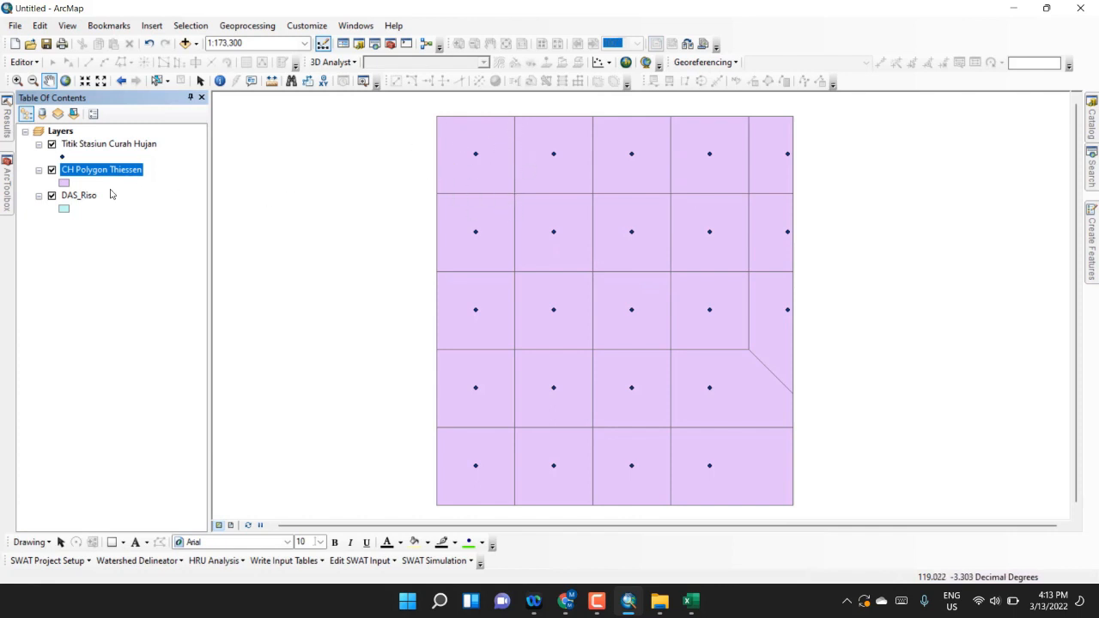
Move DAS_Riso above CH Polygon Thiessen and symbolize it with no fill and a turquoise outline of width 1
drag(86, 195, 95, 168)
click(66, 183)
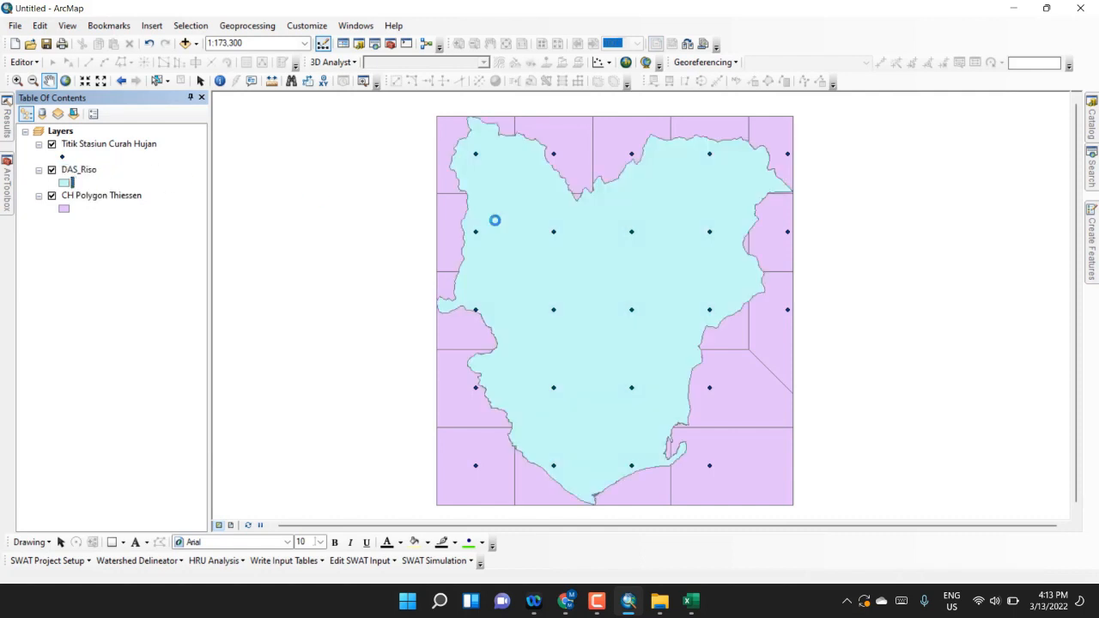
click(700, 250)
click(631, 273)
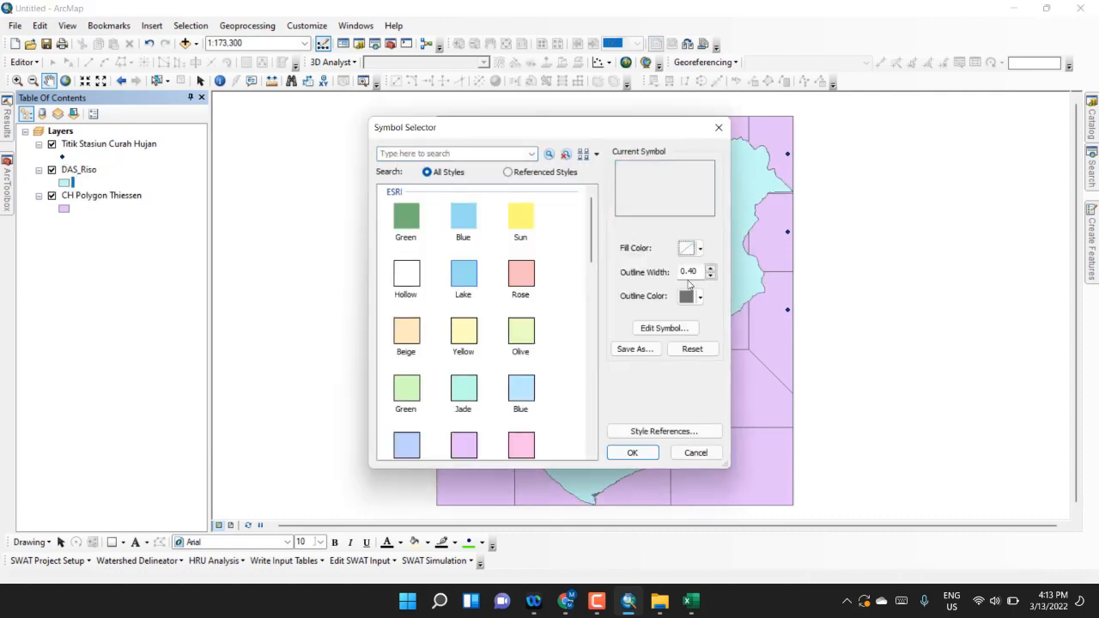
click(699, 297)
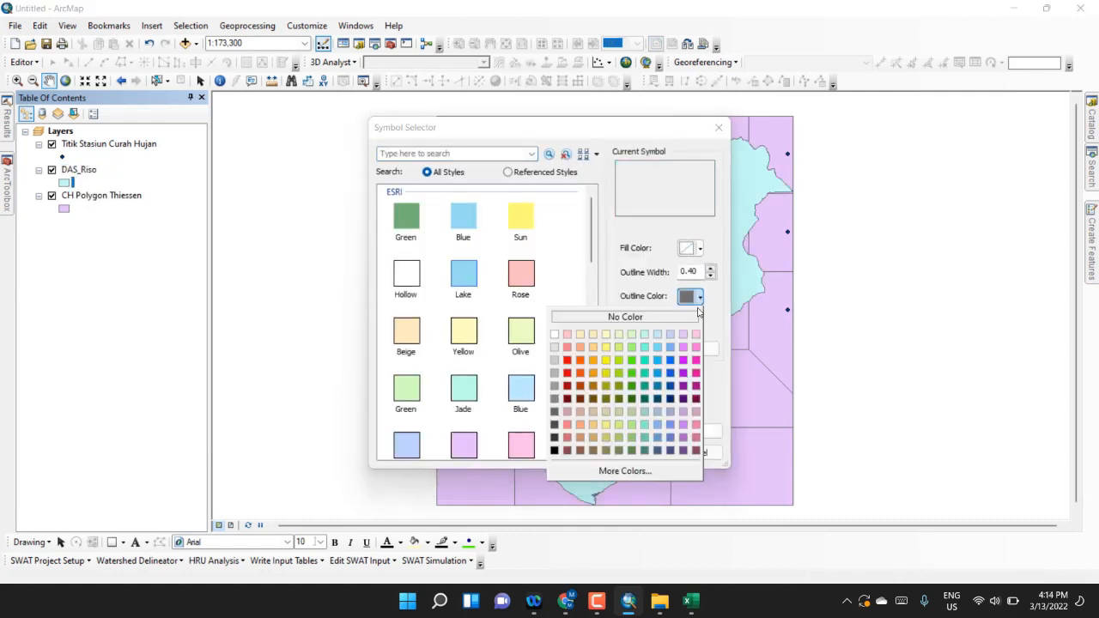
click(650, 361)
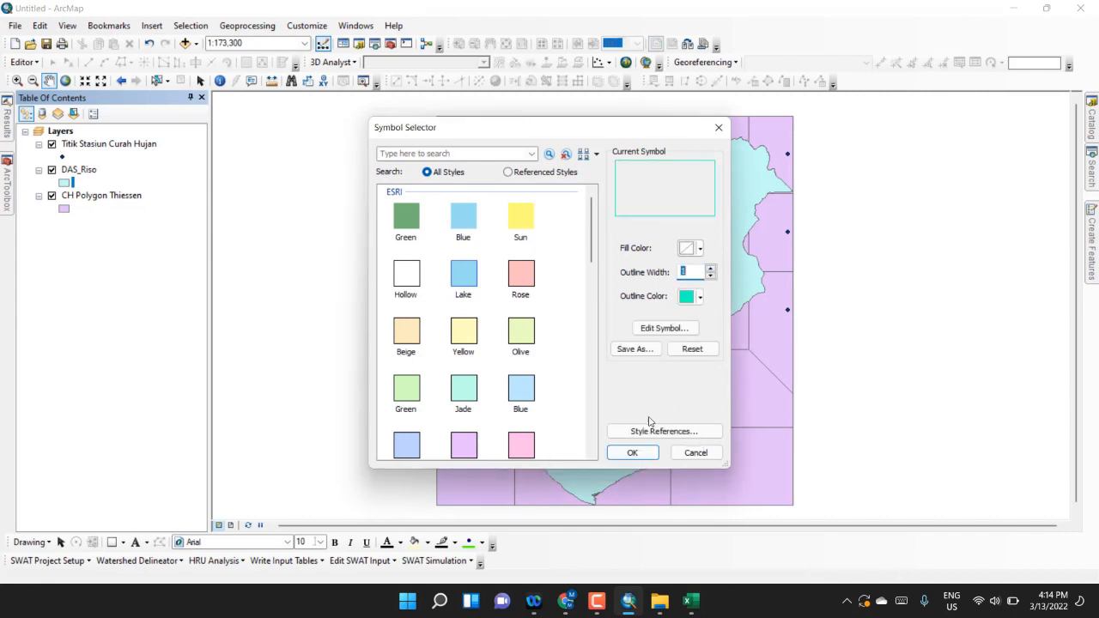
click(632, 452)
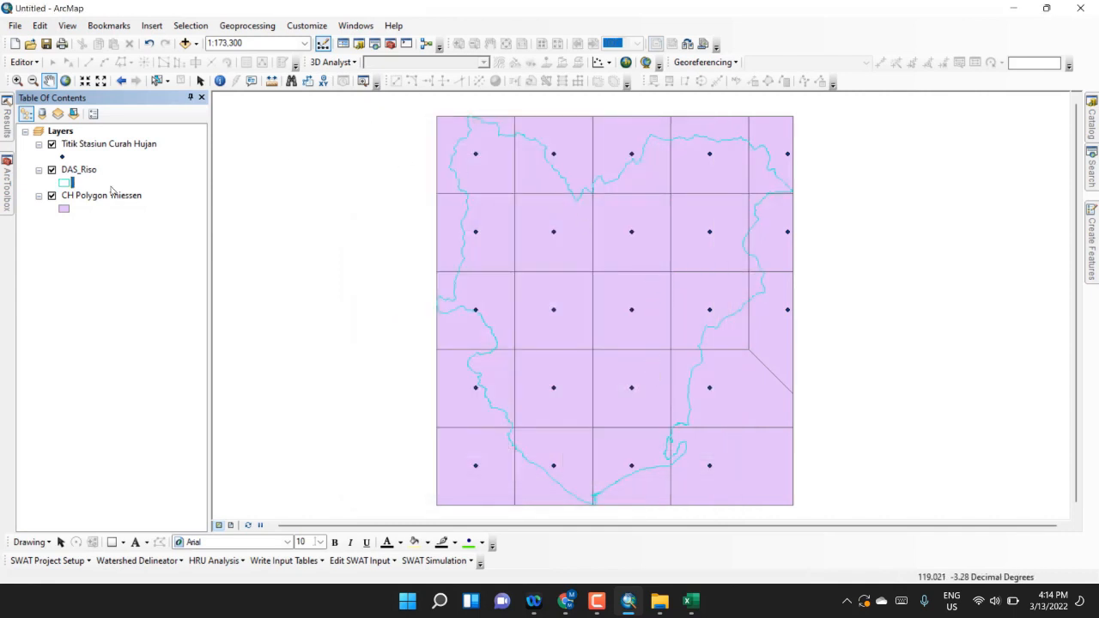
Increase the outline width of the DAS_Riso symbol so the watershed boundary is thicker
click(66, 183)
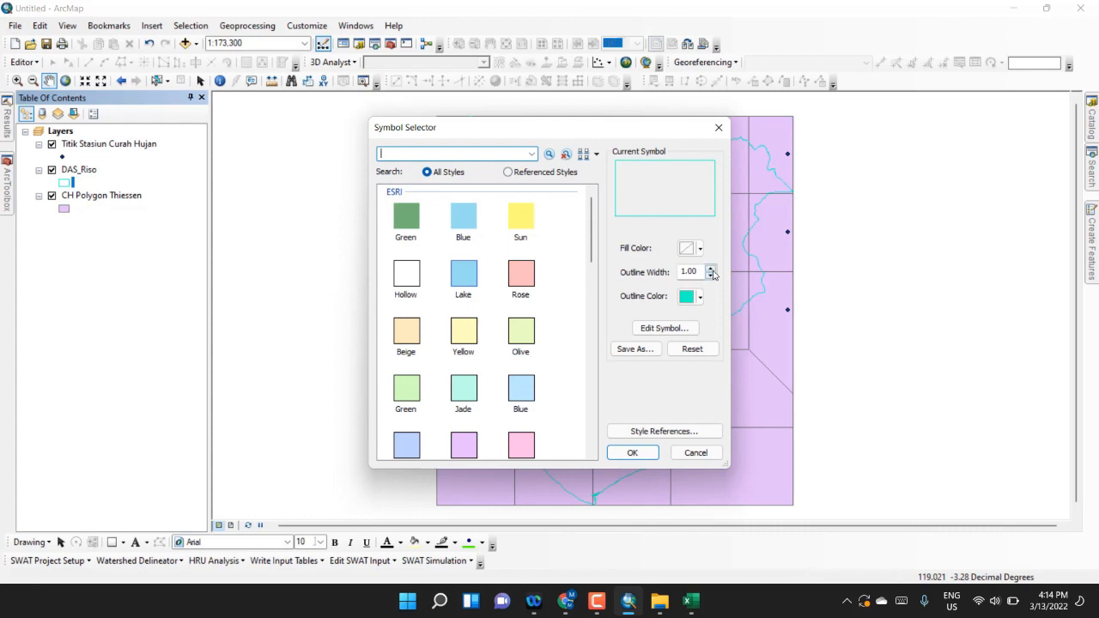
click(711, 269)
click(711, 269)
click(632, 453)
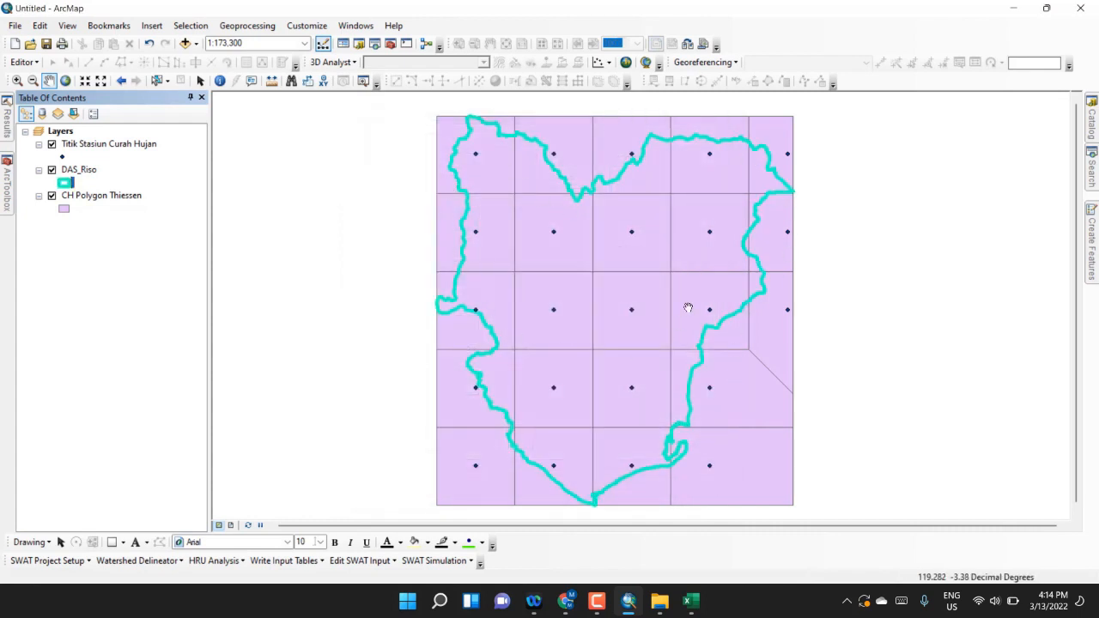
Check the CHmmyear values in the attribute table of CH Polygon Thiessen, and close the table
right_click(110, 197)
click(187, 234)
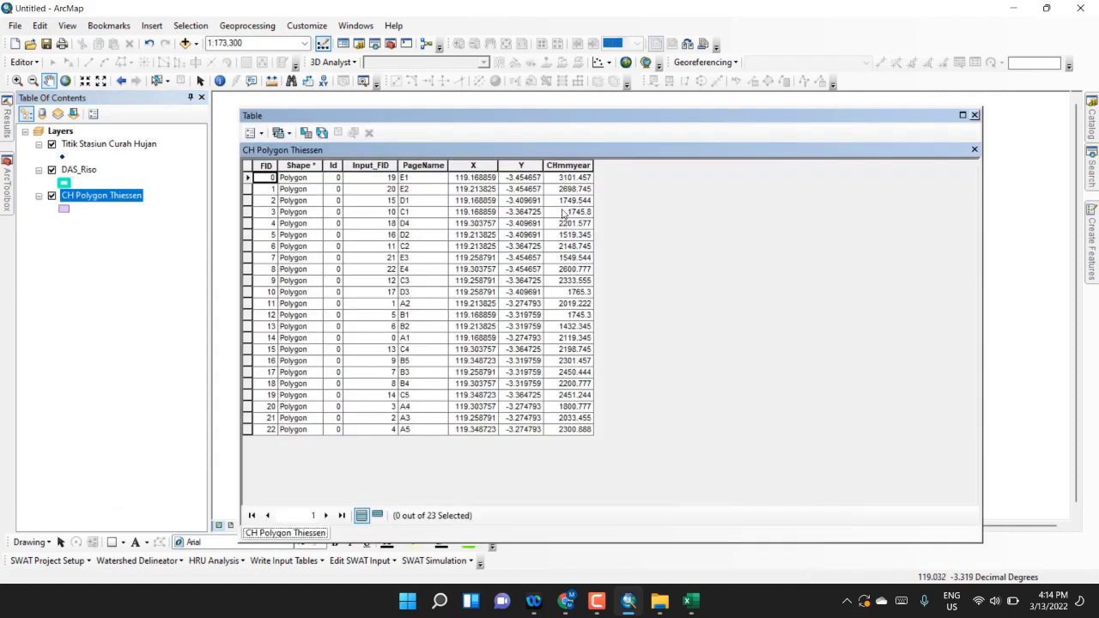
click(974, 116)
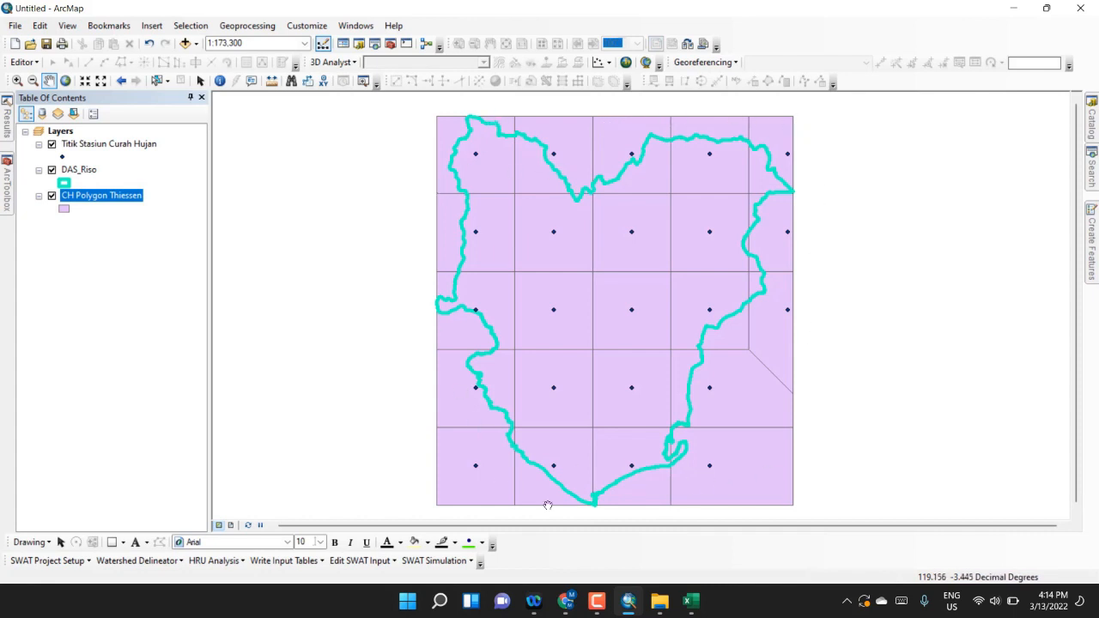
Open the Clip tool from the Extract toolset of the Analysis Tools
mouse_move(7, 172)
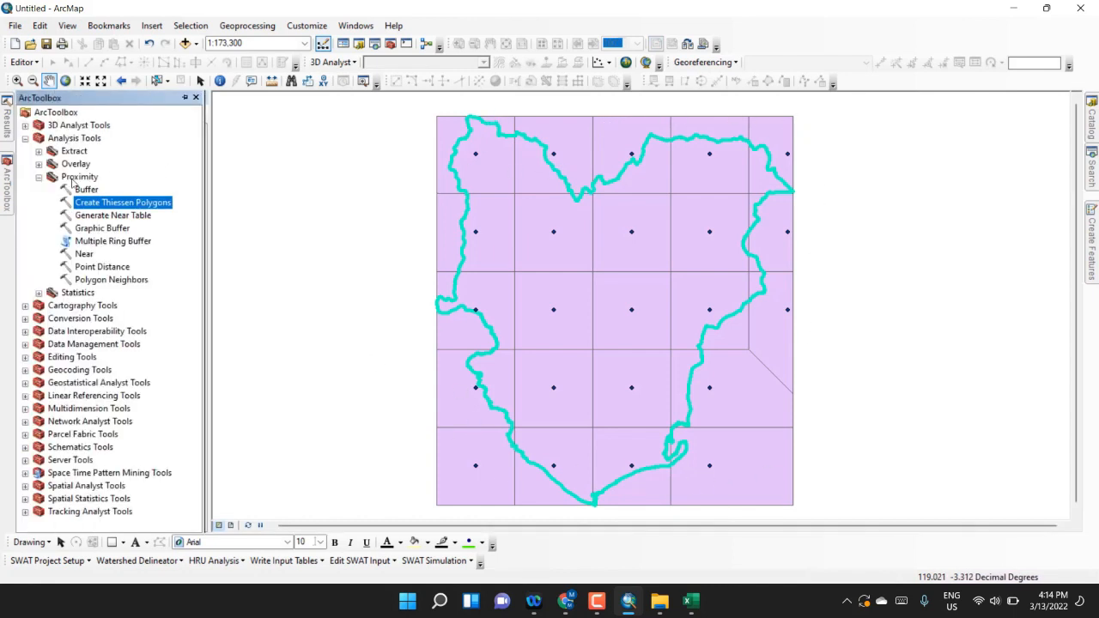
click(38, 178)
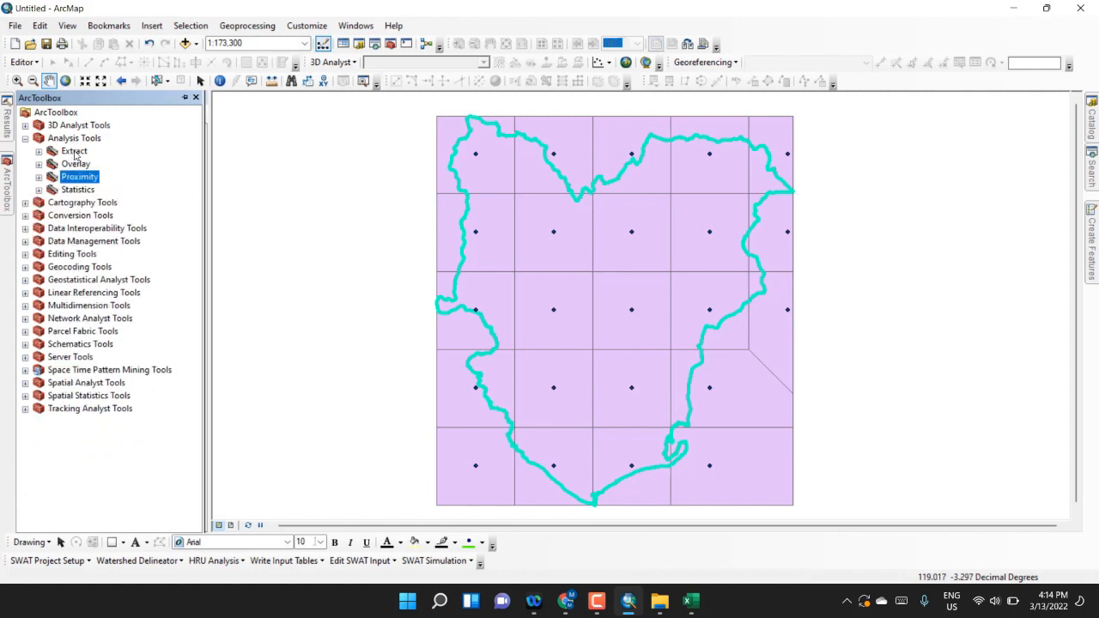
double_click(75, 152)
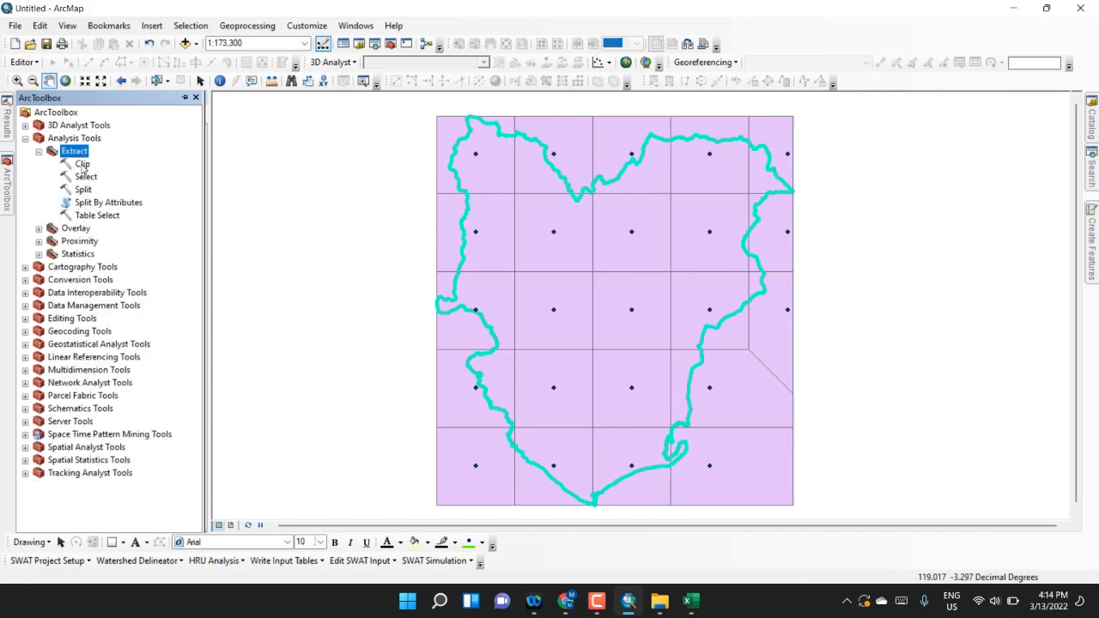
double_click(82, 166)
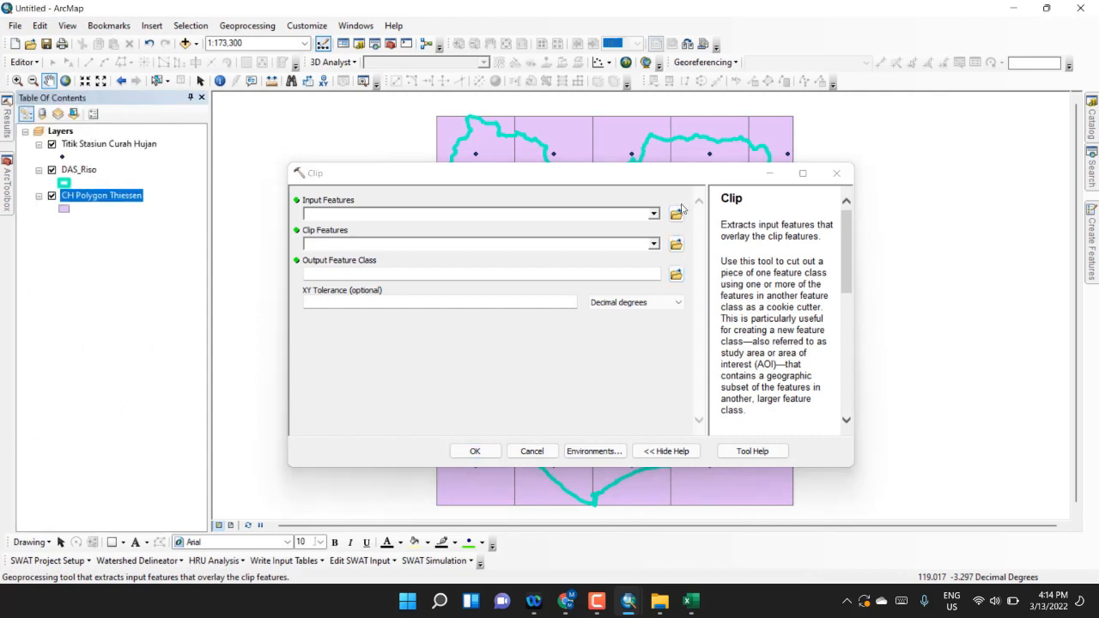
Clip CH Polygon Thiessen with DAS_Riso, saving the output as CH Thiessen DAS Riso in the tutorial folder
click(656, 214)
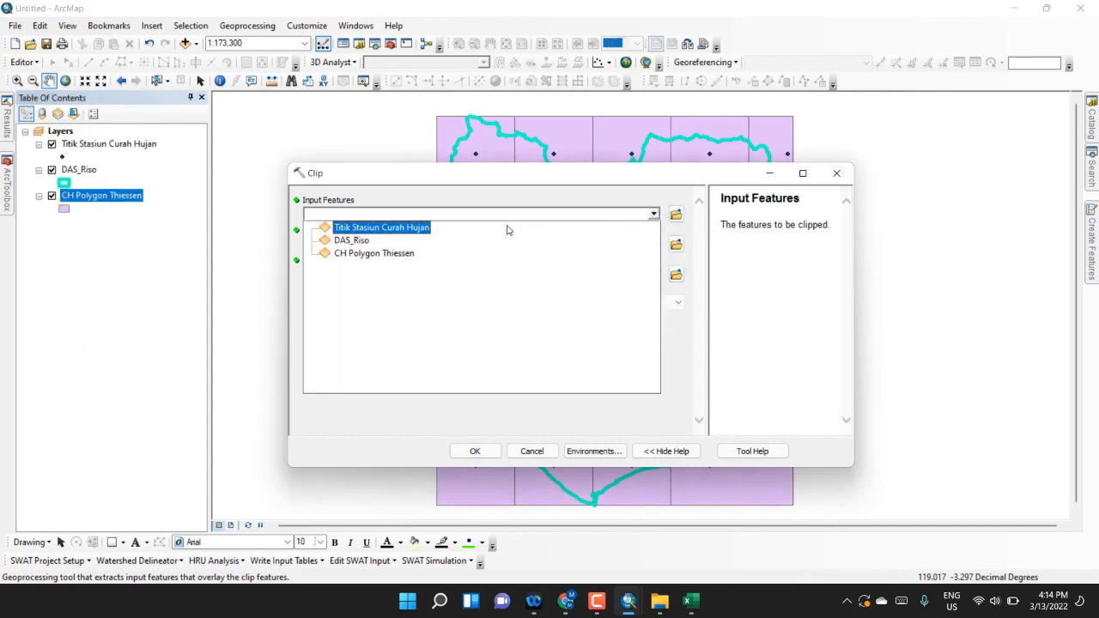
click(369, 253)
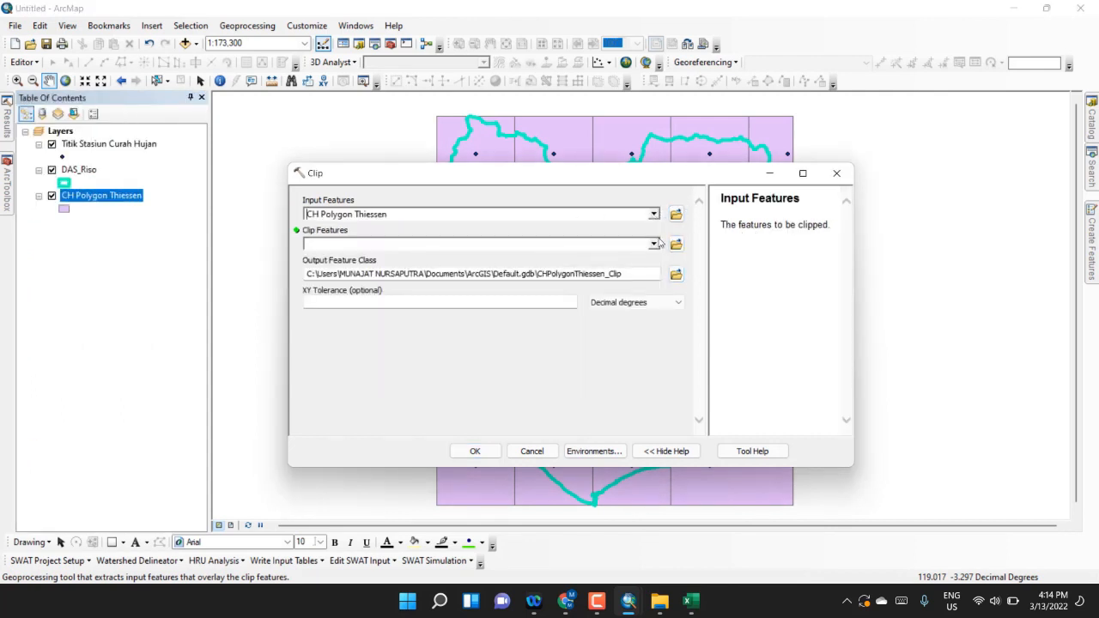
click(654, 245)
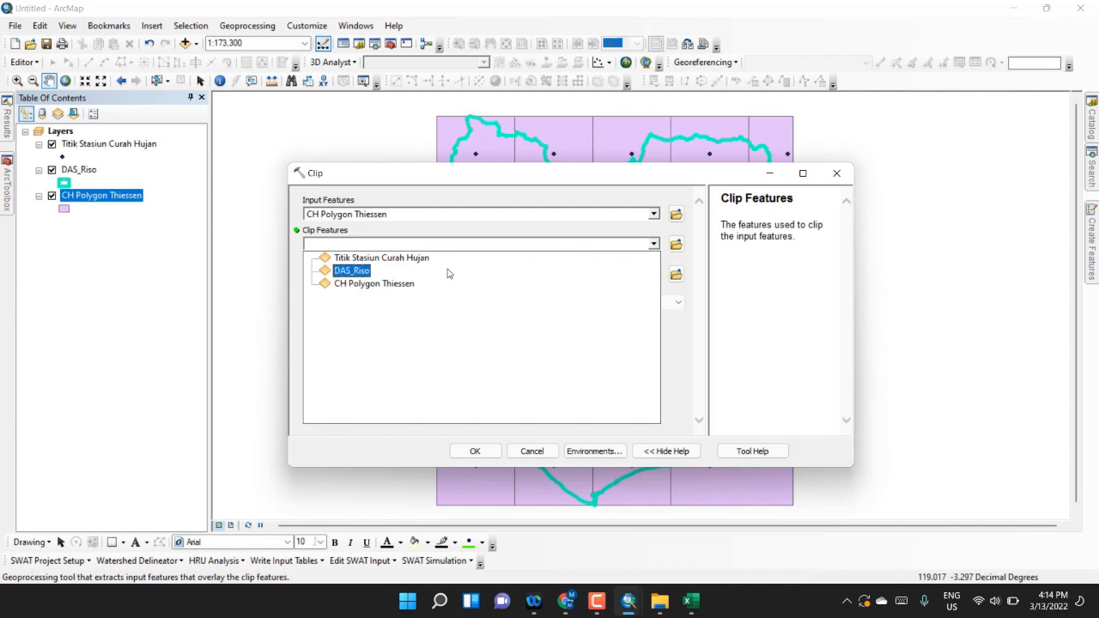
click(360, 271)
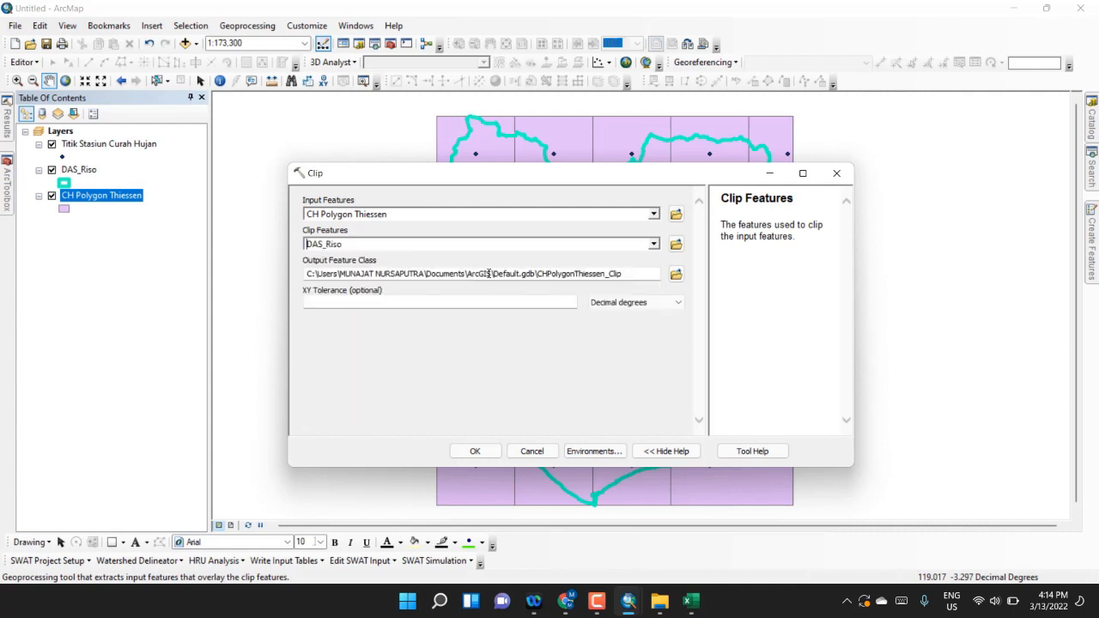
click(675, 274)
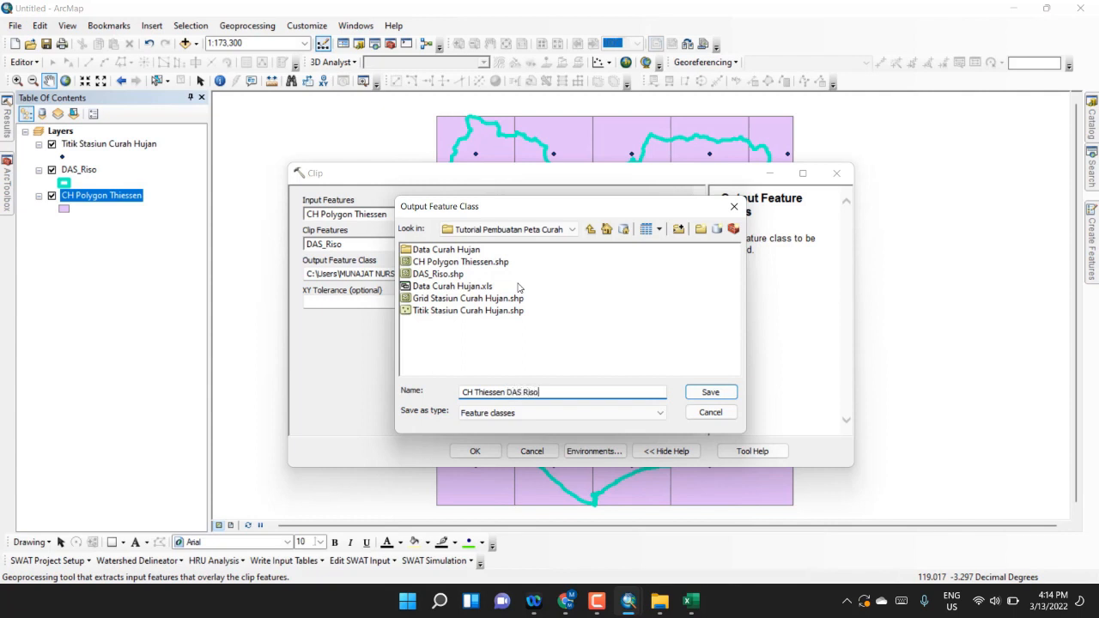
click(730, 394)
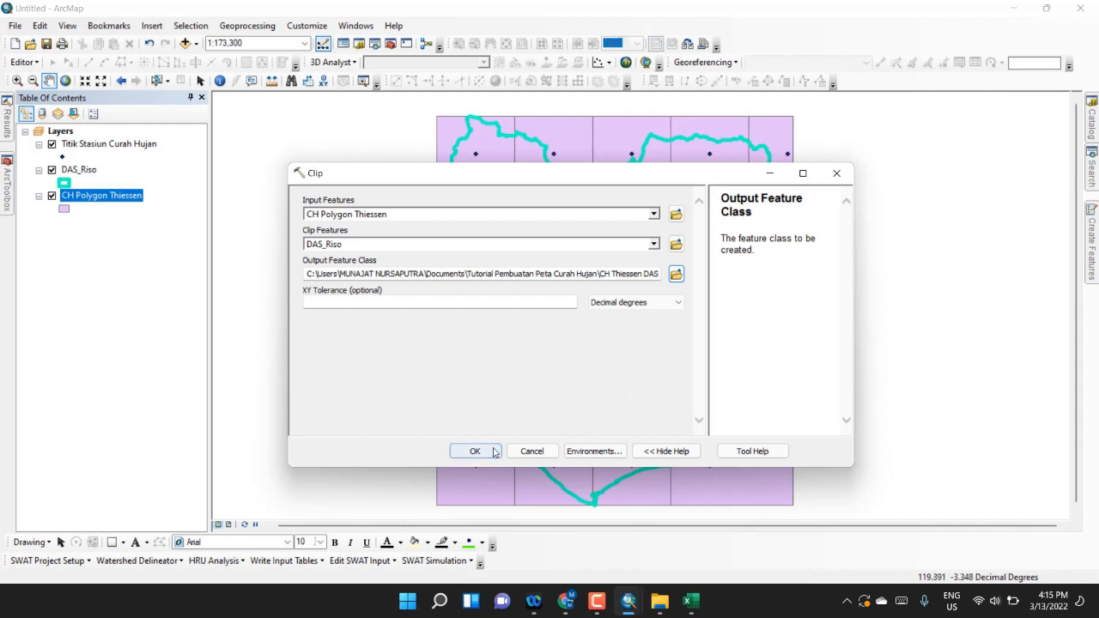
click(475, 451)
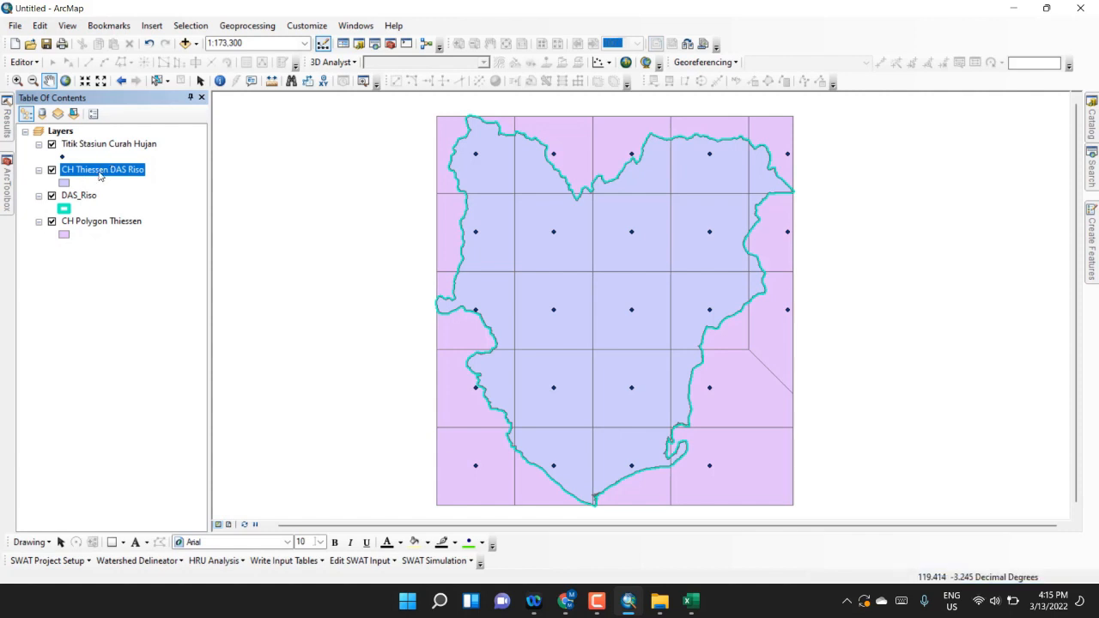
Symbolize the CH Thiessen DAS Riso layer as unique-value categories of the CHmmyear field, adding all values
double_click(104, 170)
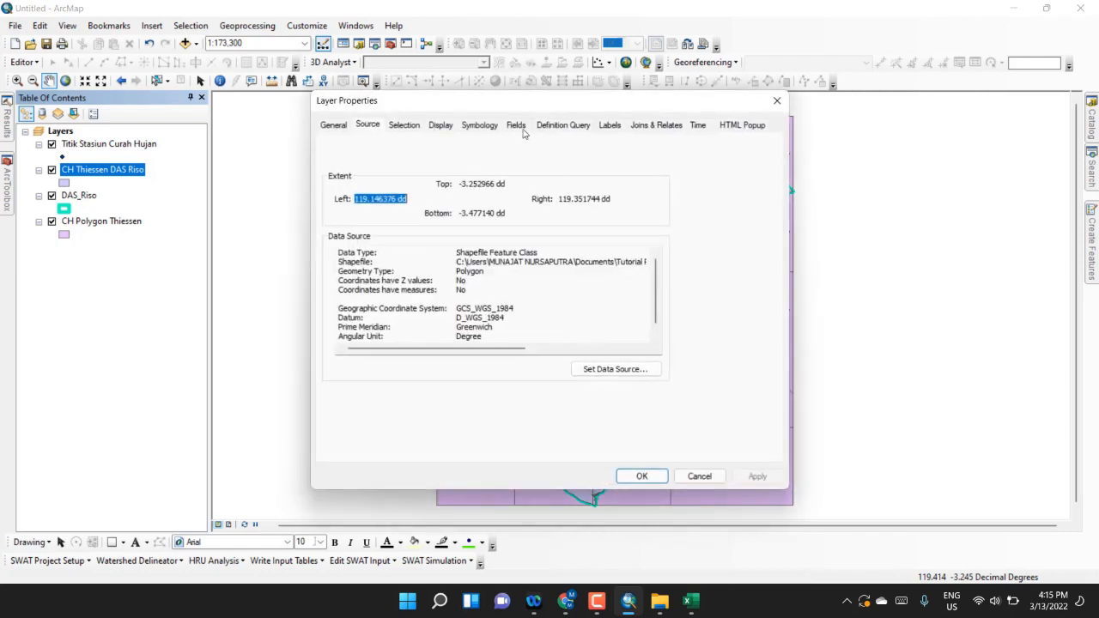
click(777, 101)
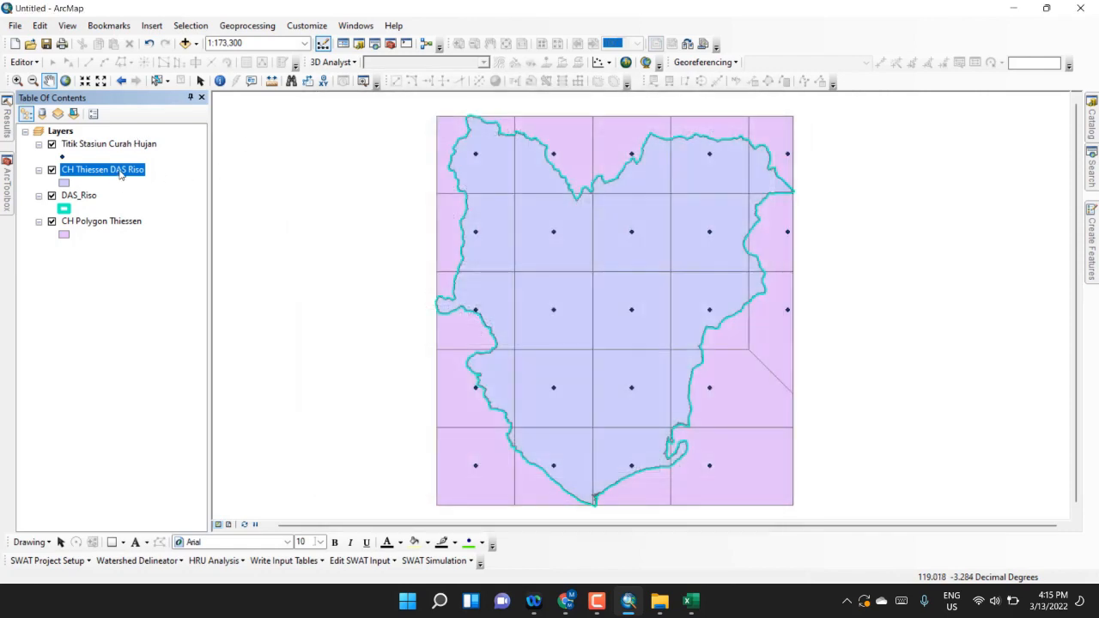
right_click(120, 170)
click(236, 464)
click(473, 127)
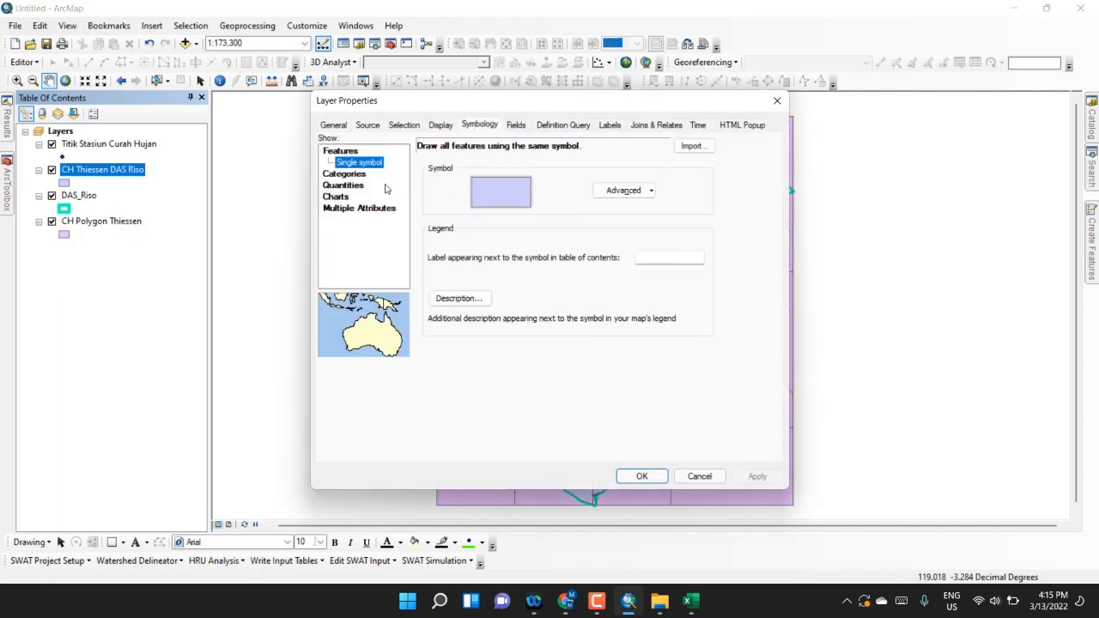
click(344, 173)
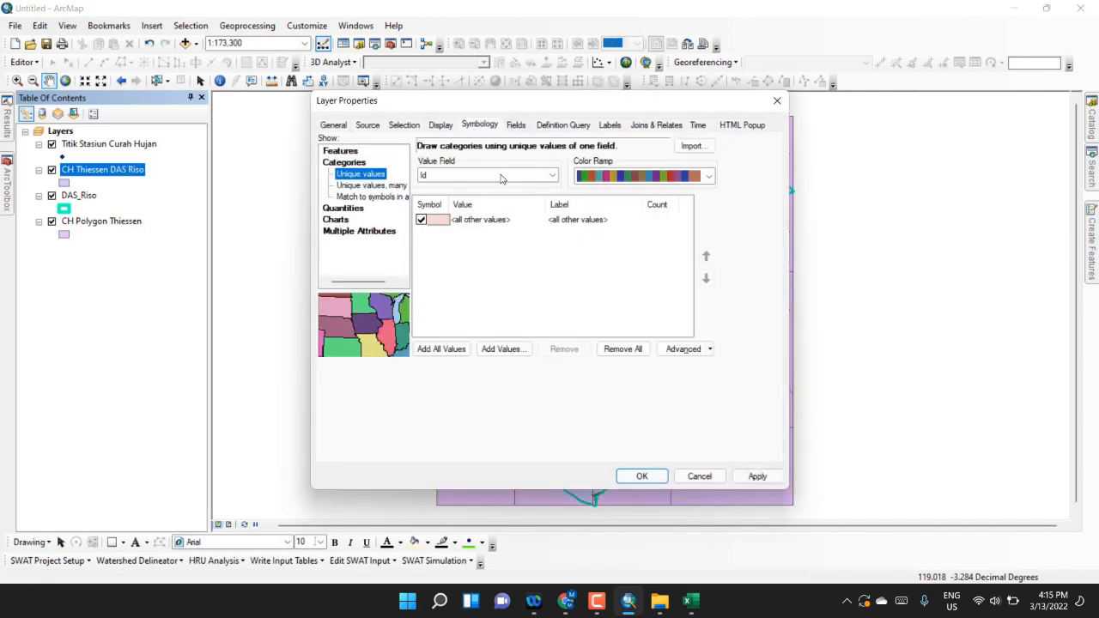
click(503, 176)
click(443, 236)
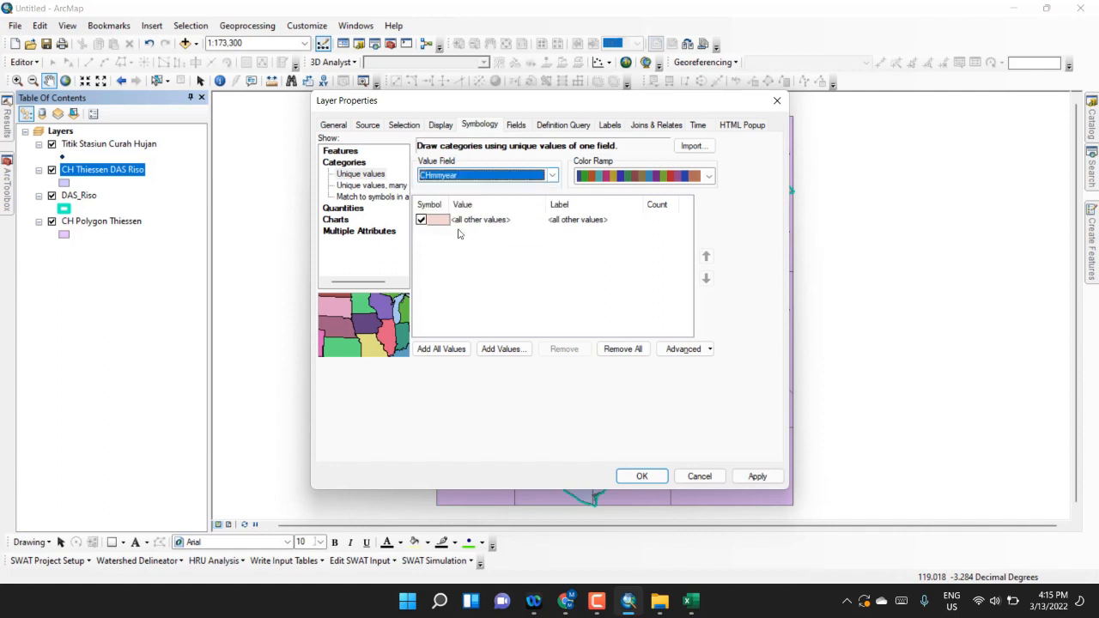
click(442, 349)
scroll(497, 268, down, 5)
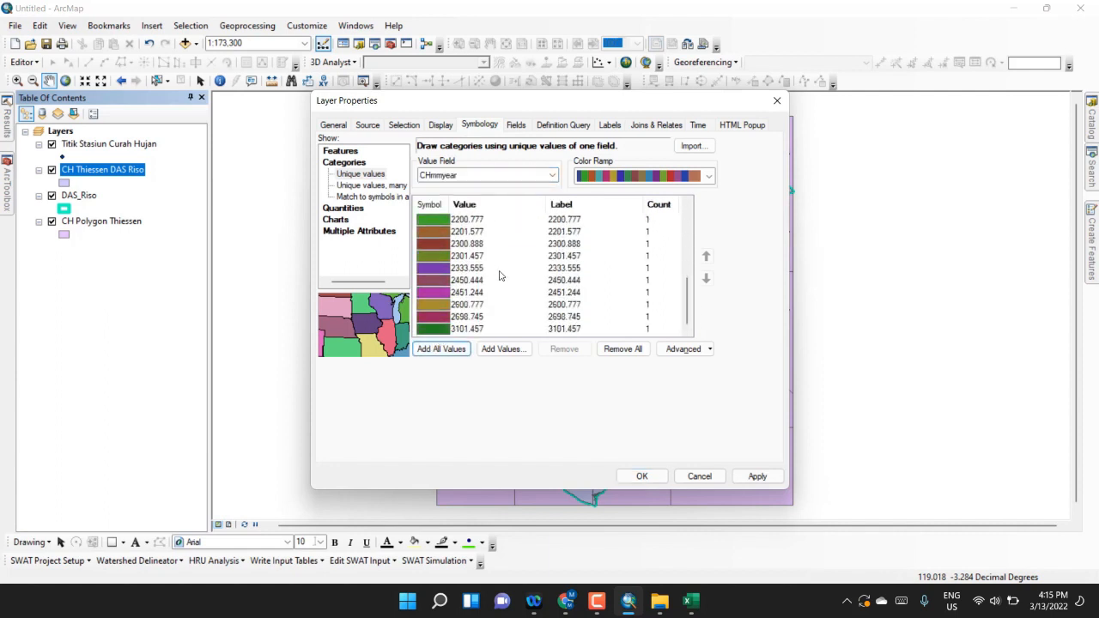
scroll(499, 275, up, 5)
Apply a light-to-dark blue color ramp to the CHmmyear categories and confirm the layer properties
click(657, 177)
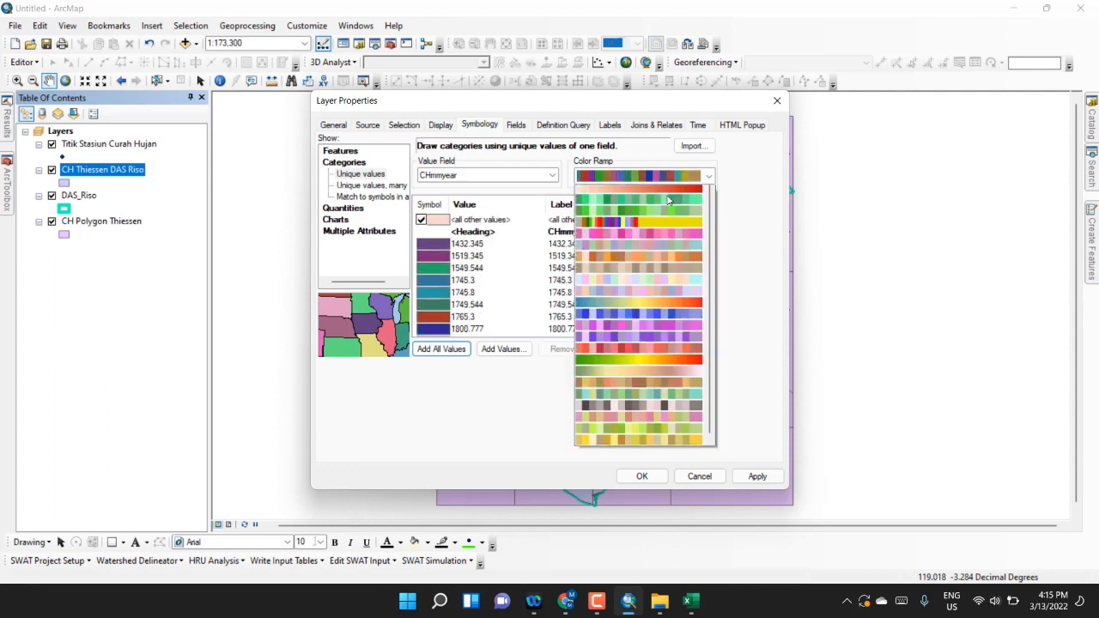
drag(707, 326, 720, 237)
click(694, 228)
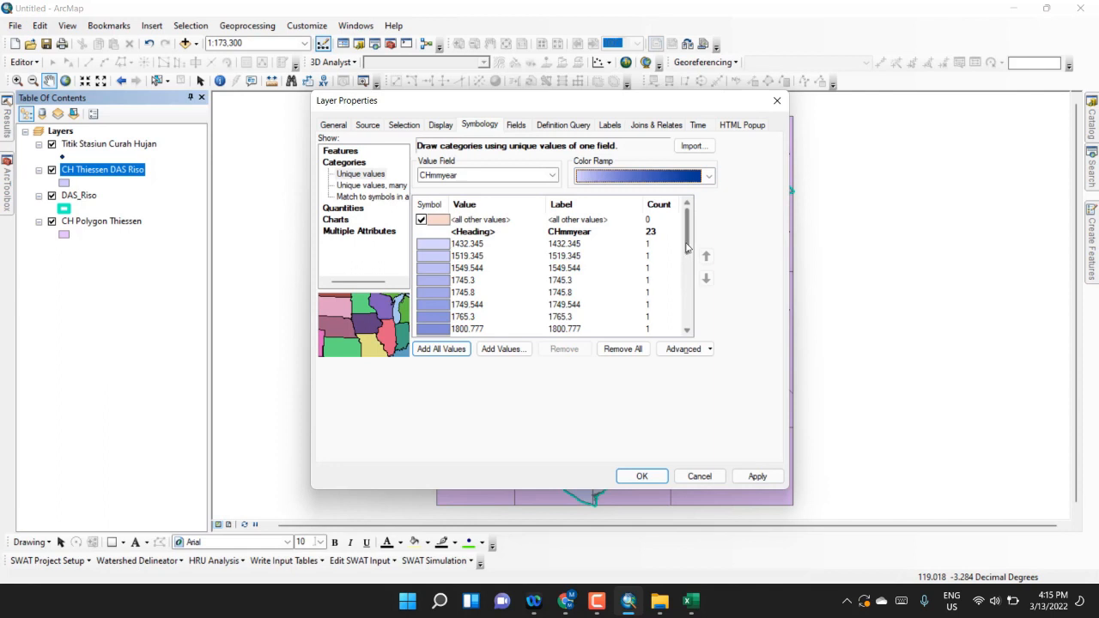
scroll(686, 277, down, 5)
click(756, 476)
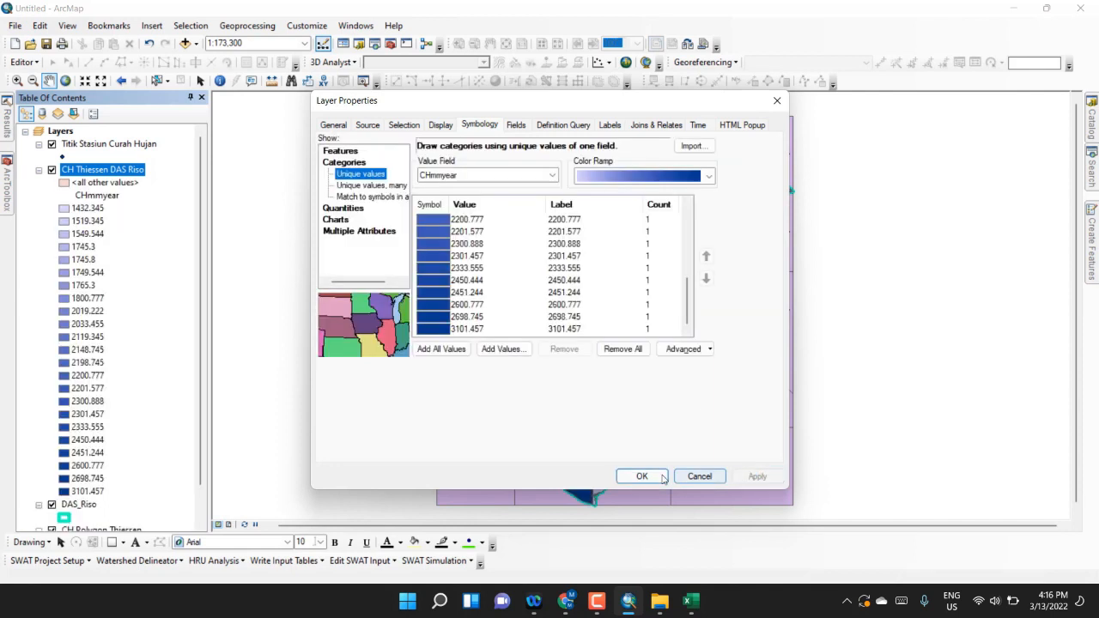
click(644, 476)
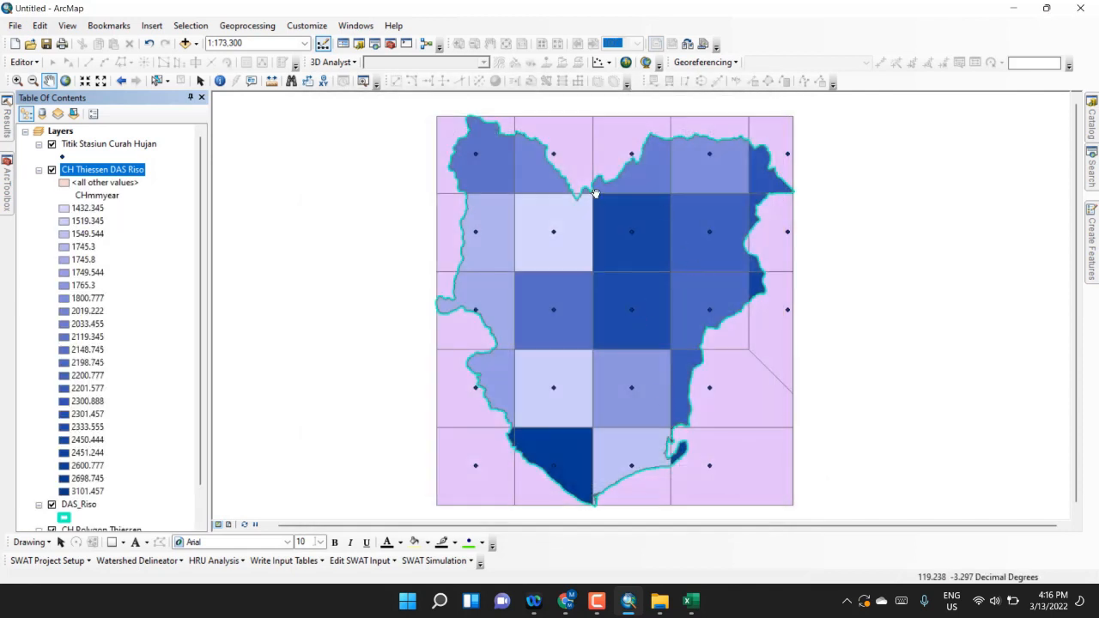
Remove the CH Thiessen DAS Riso layer from the map
scroll(582, 290, up, 2)
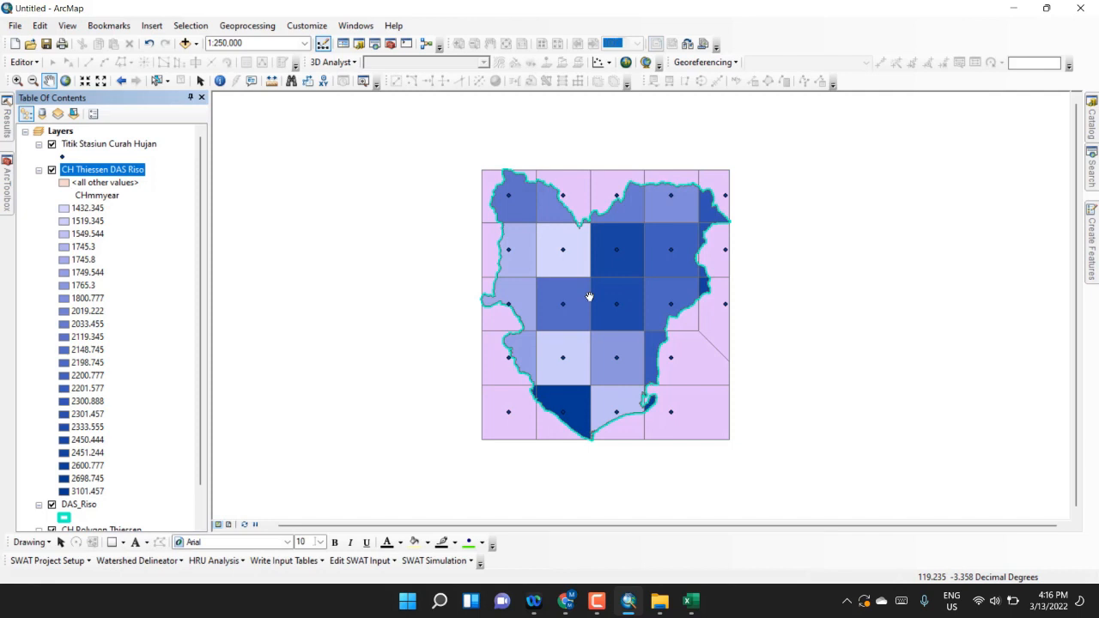
scroll(594, 288, down, 1)
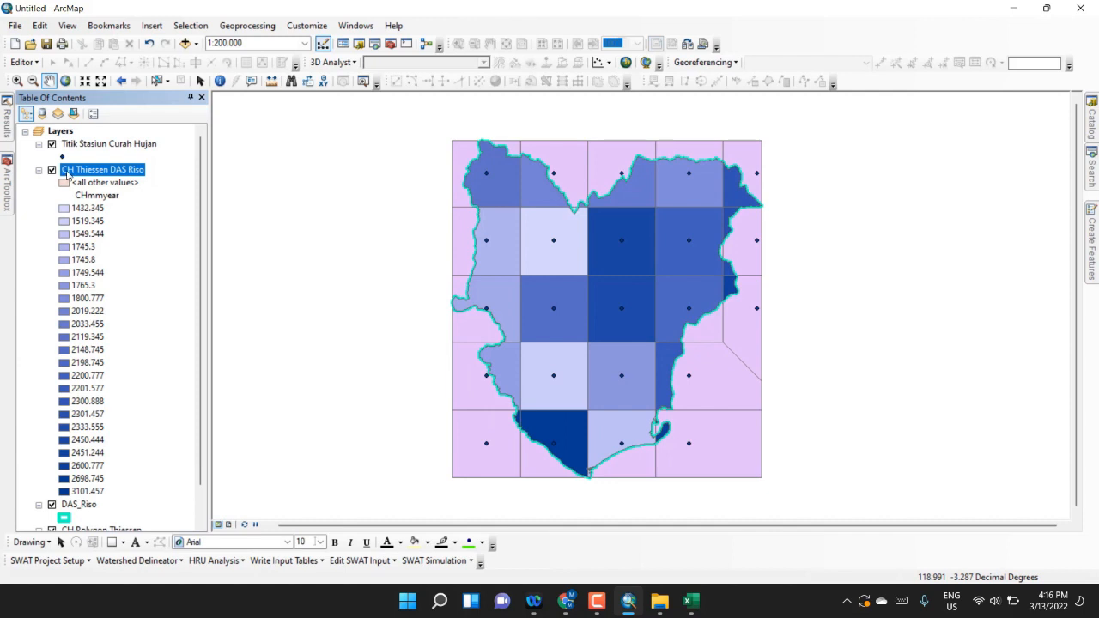
right_click(67, 174)
click(99, 196)
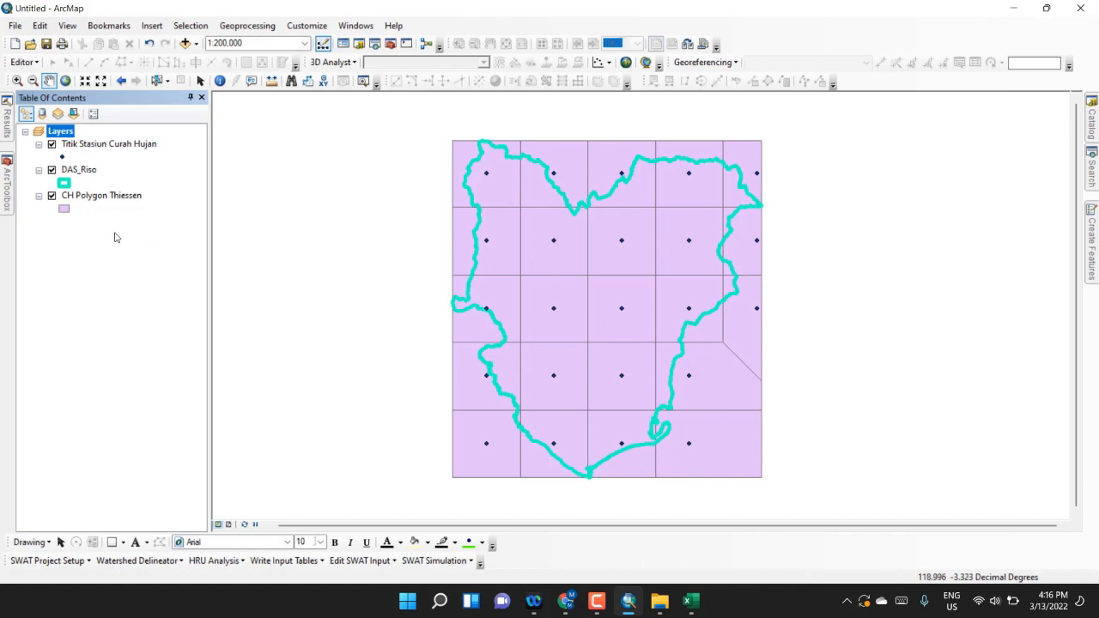
Open the IDW tool from the Interpolation toolset of the Spatial Analyst Tools
click(8, 180)
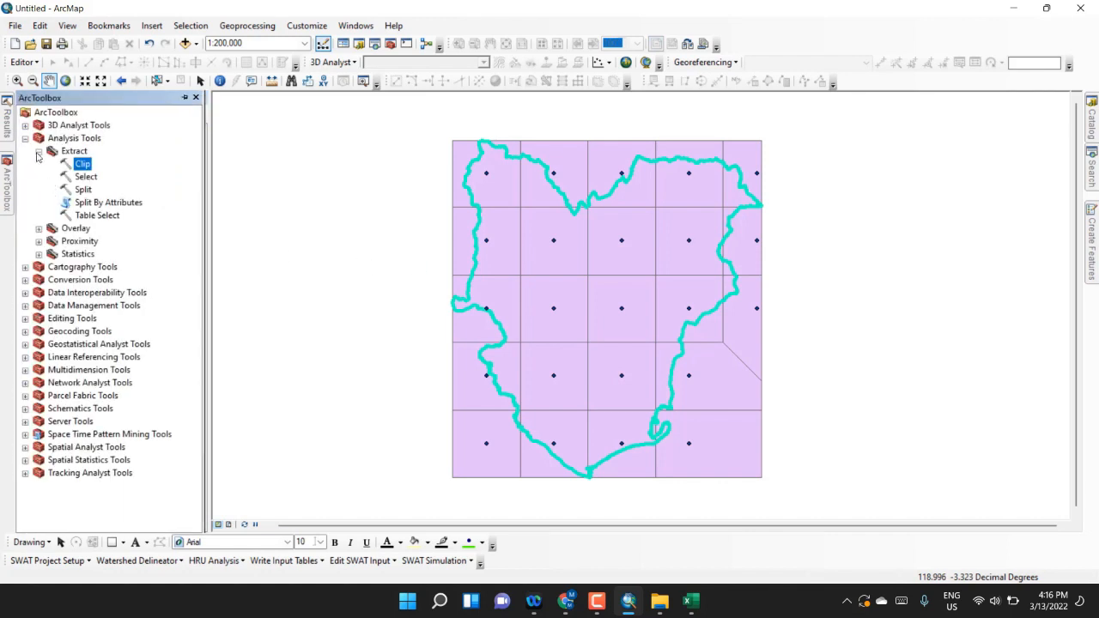
click(37, 151)
click(25, 139)
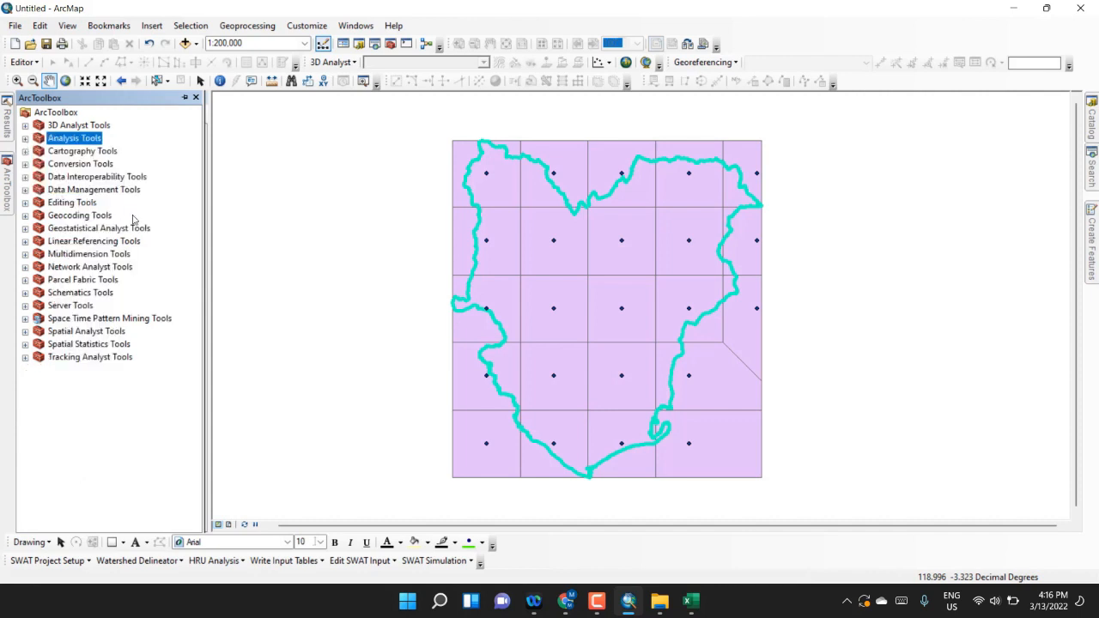
double_click(106, 331)
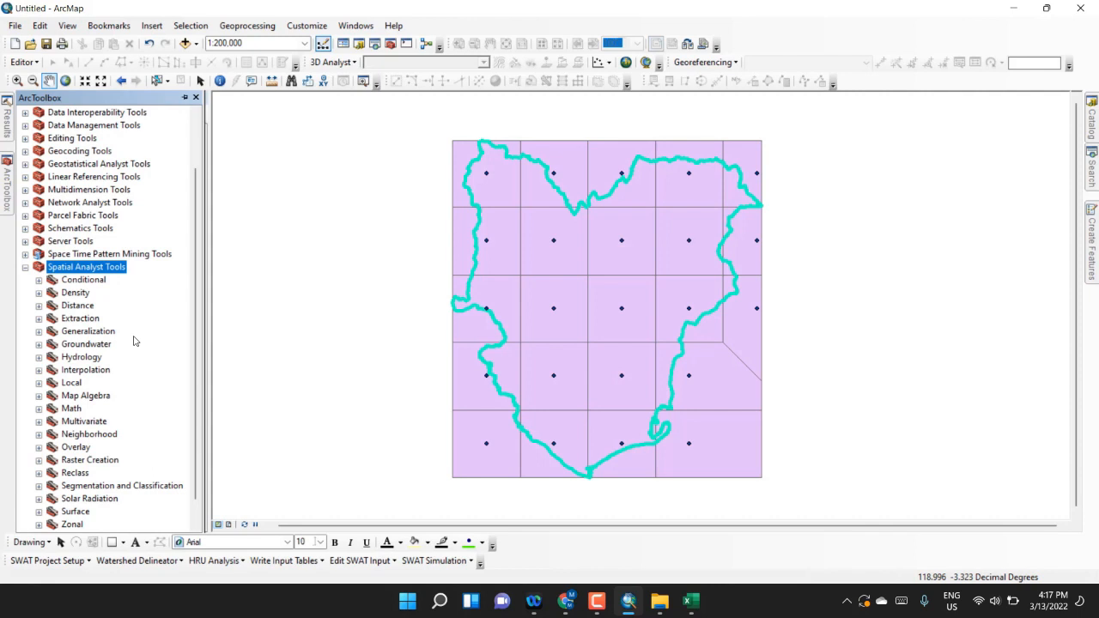
scroll(133, 341, down, 1)
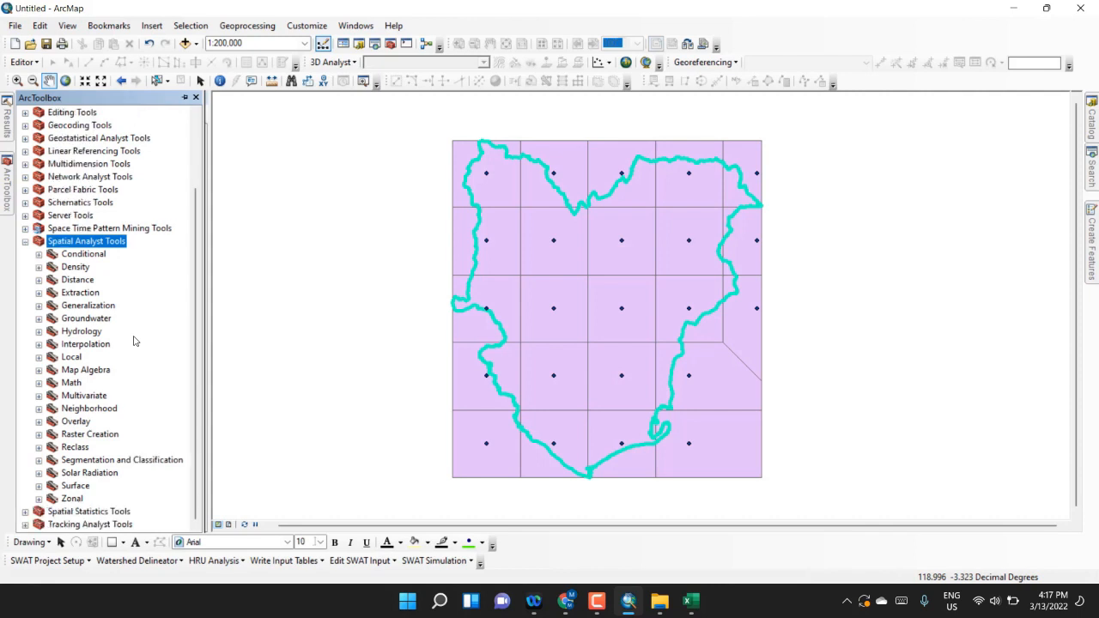
double_click(86, 345)
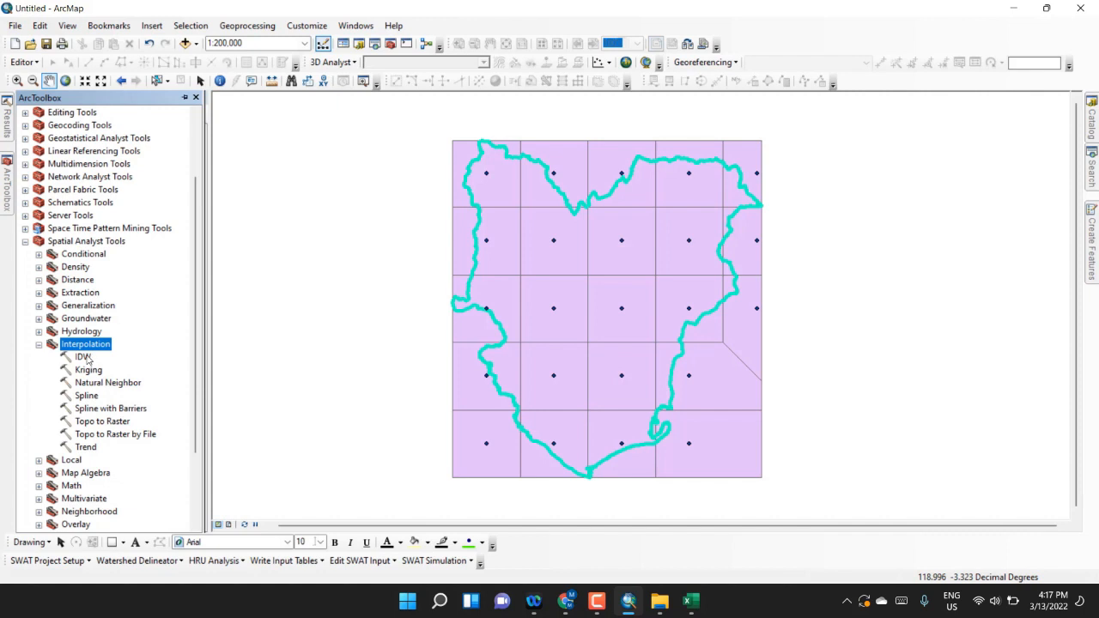
double_click(83, 357)
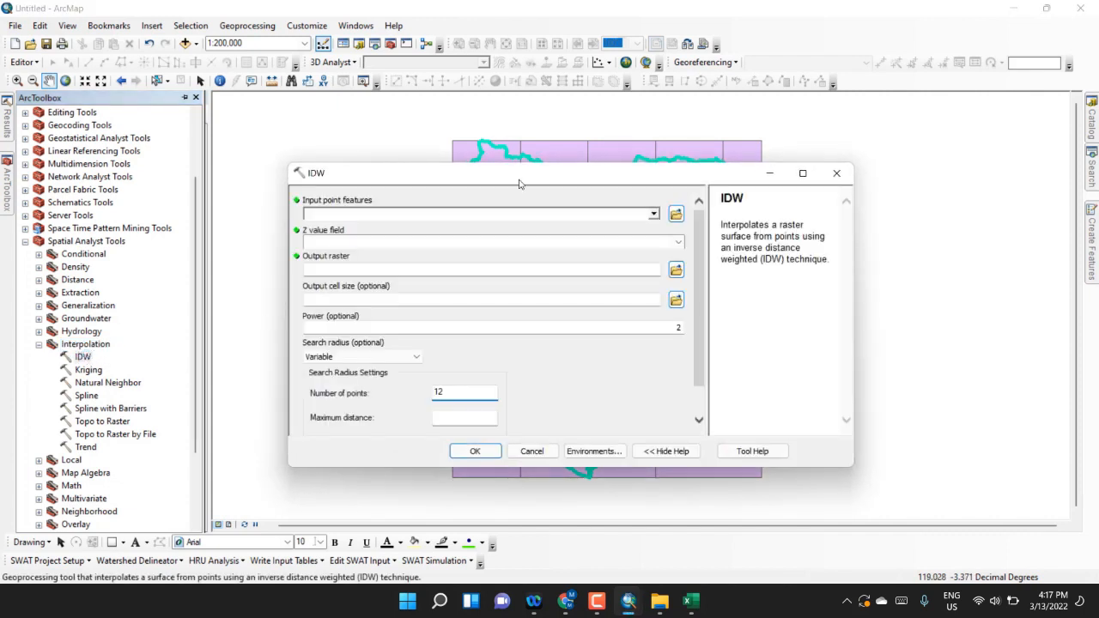
Set the IDW input to Titik Stasiun Curah Hujan with Z value field CHmmyear, and save the output raster as idwchriso in the tutorial folder
drag(513, 180, 525, 149)
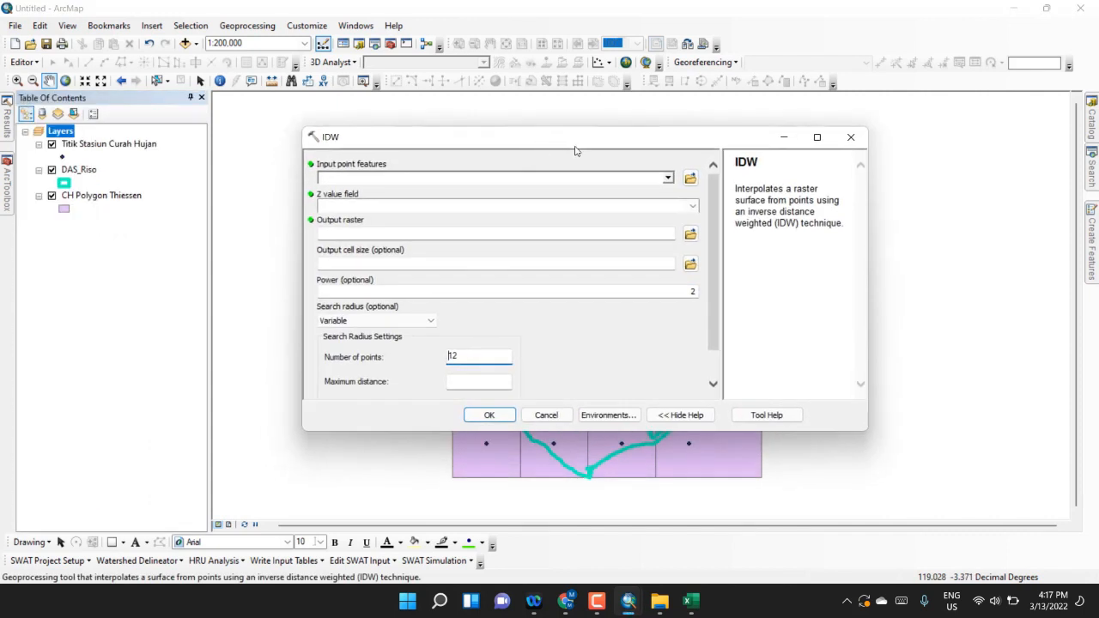
click(668, 177)
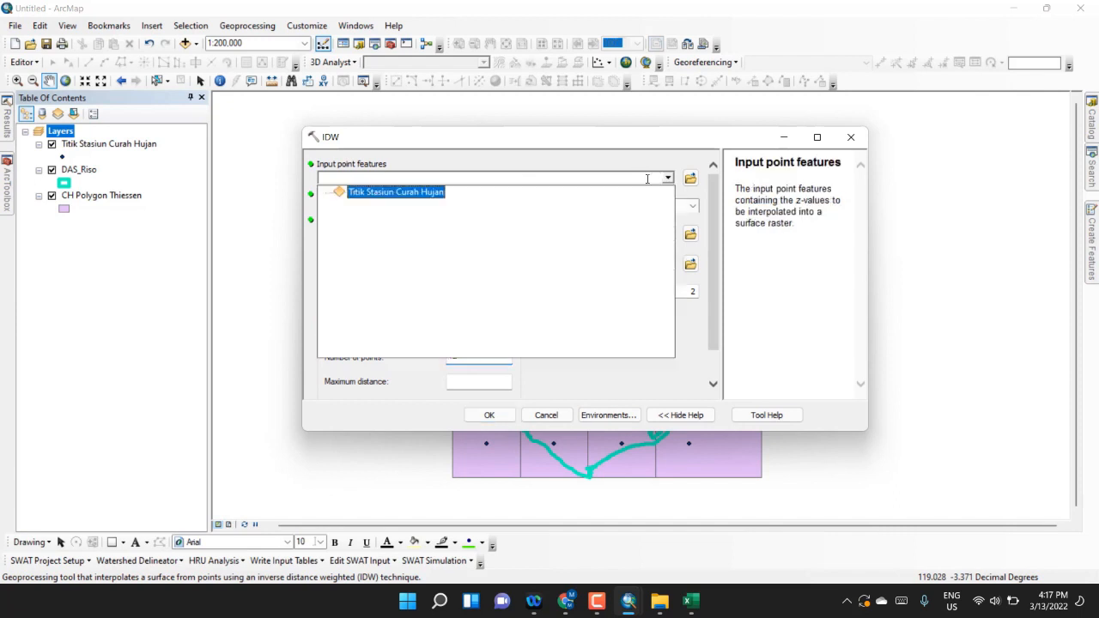
click(419, 192)
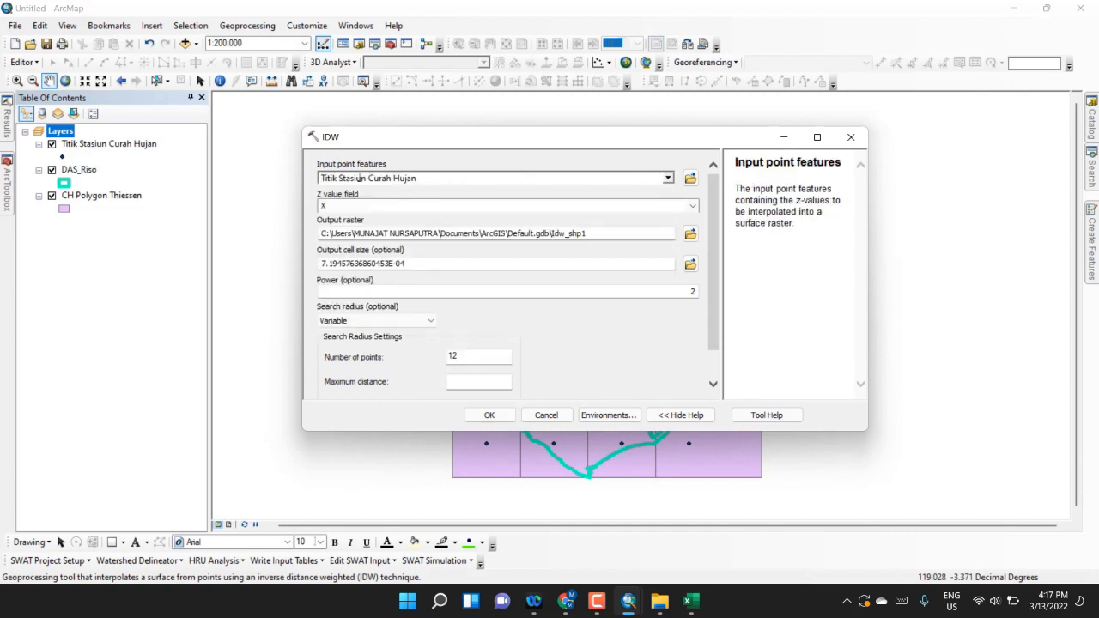
click(692, 208)
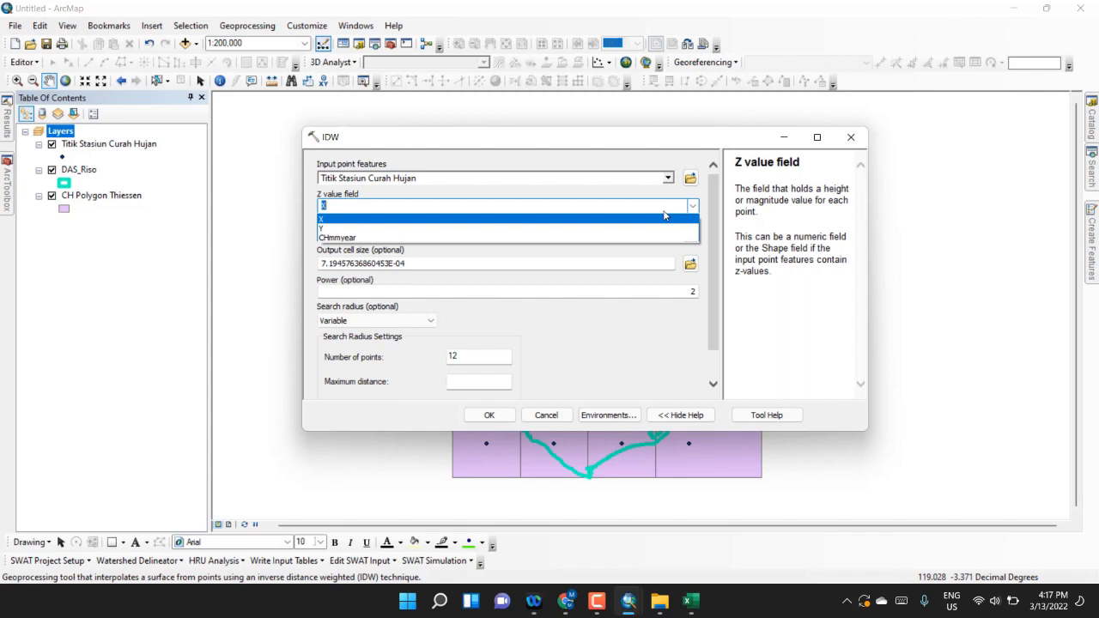
click(340, 239)
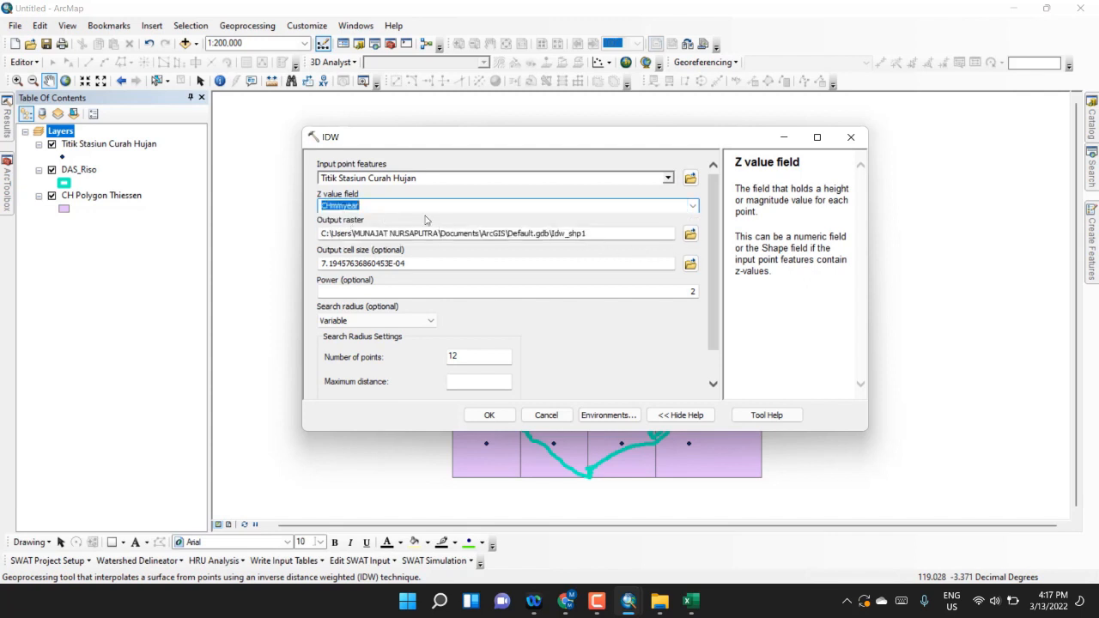
click(690, 233)
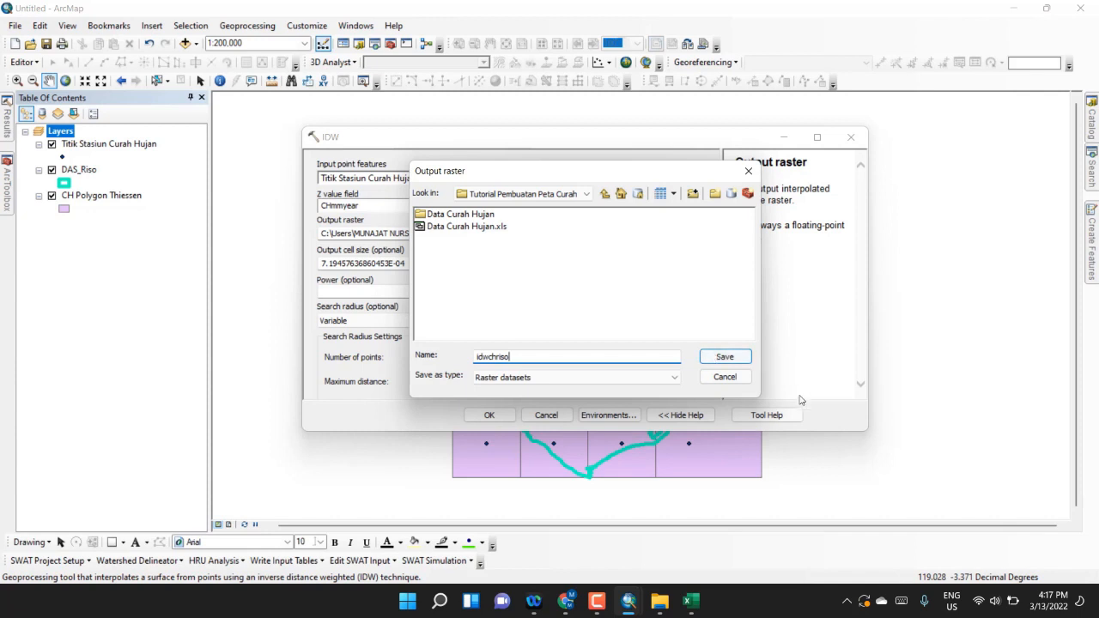
click(722, 355)
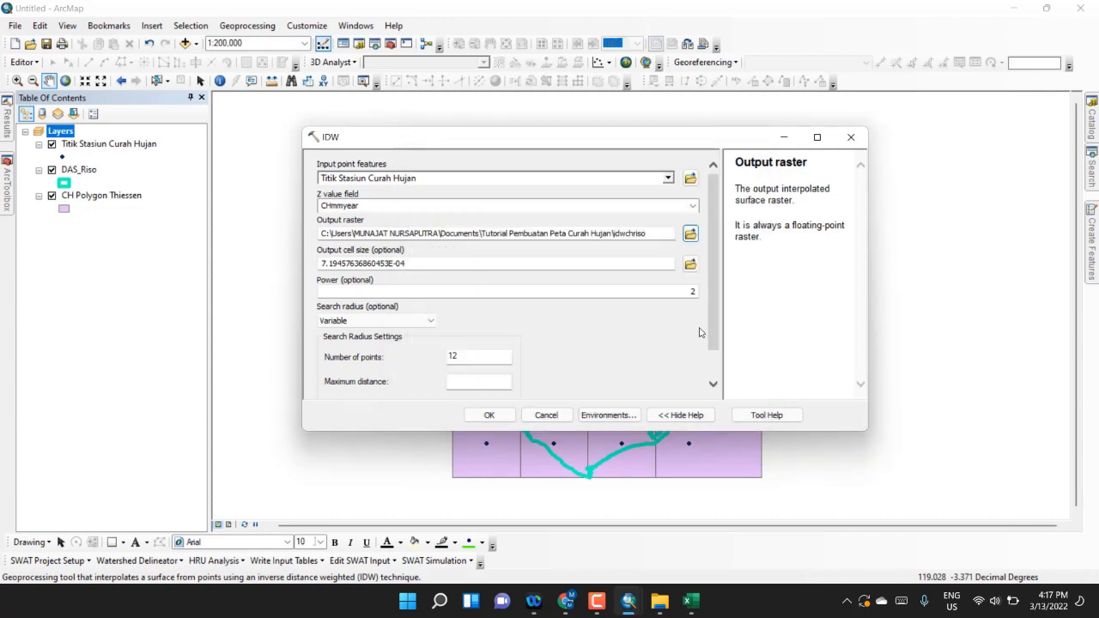
Set the processing extent in the IDW environment settings to Same as layer DAS_Riso
drag(713, 263, 712, 324)
click(608, 415)
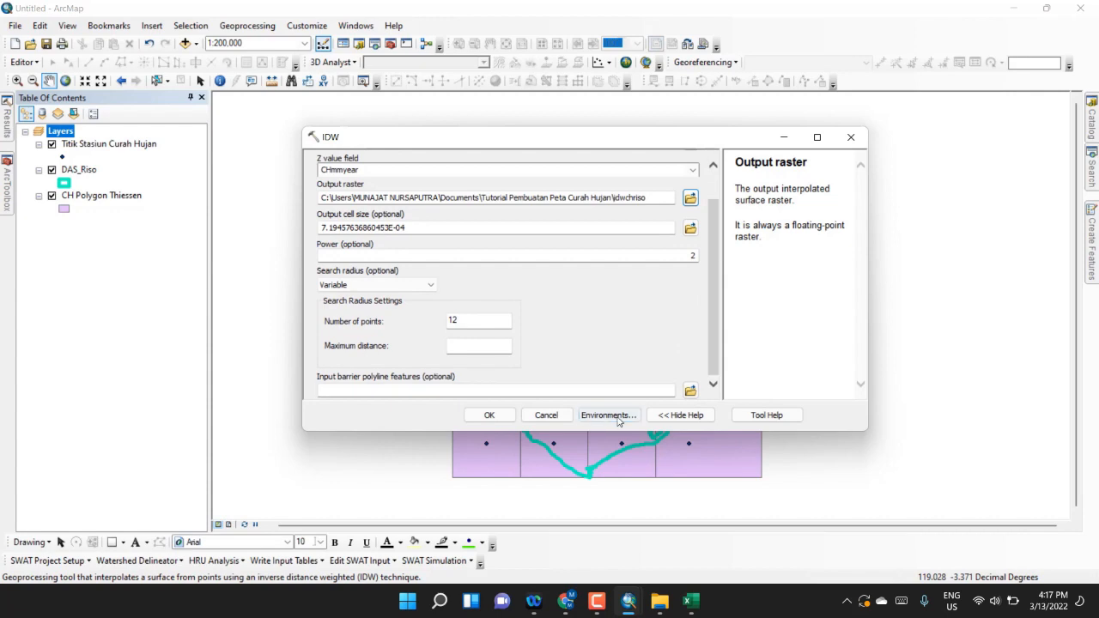
click(378, 234)
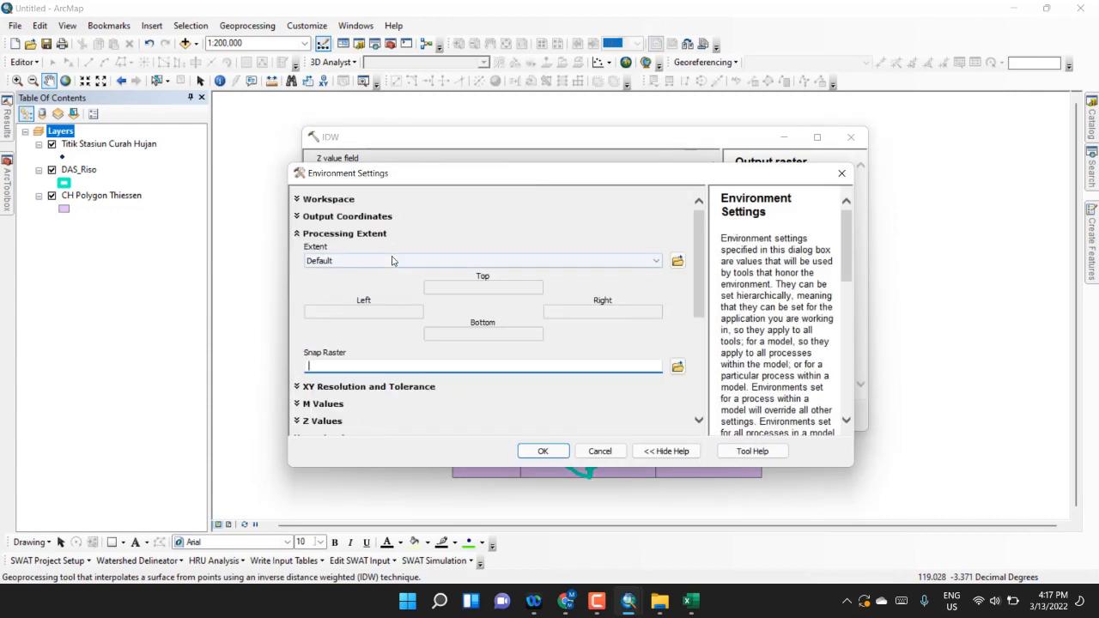
click(382, 261)
click(375, 331)
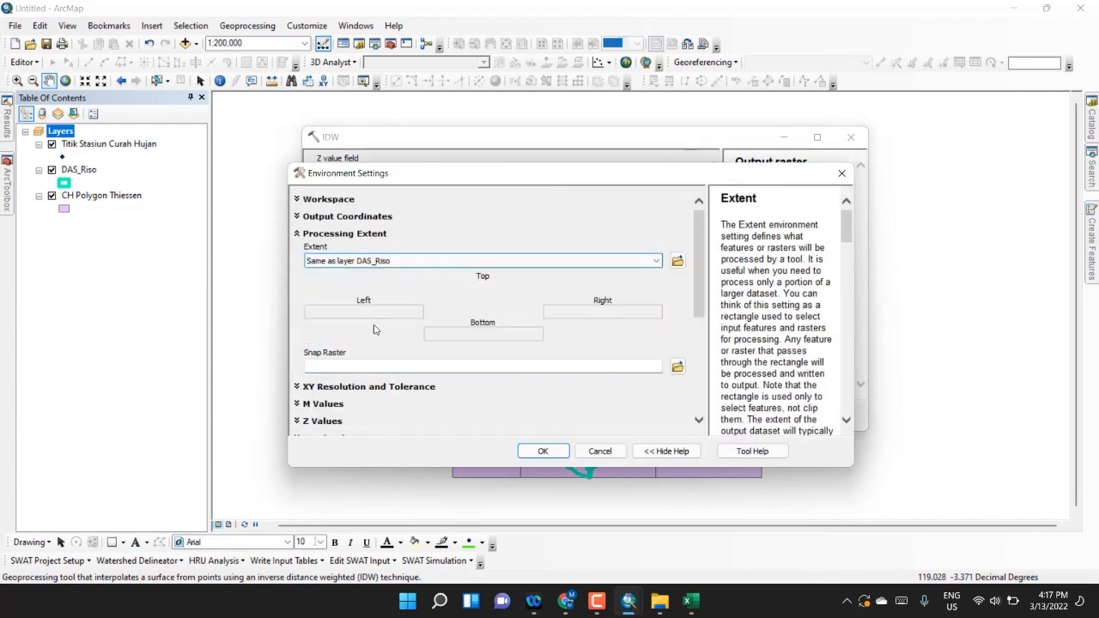
Set the raster analysis mask to DAS_Riso and confirm the environment settings
drag(697, 279, 697, 372)
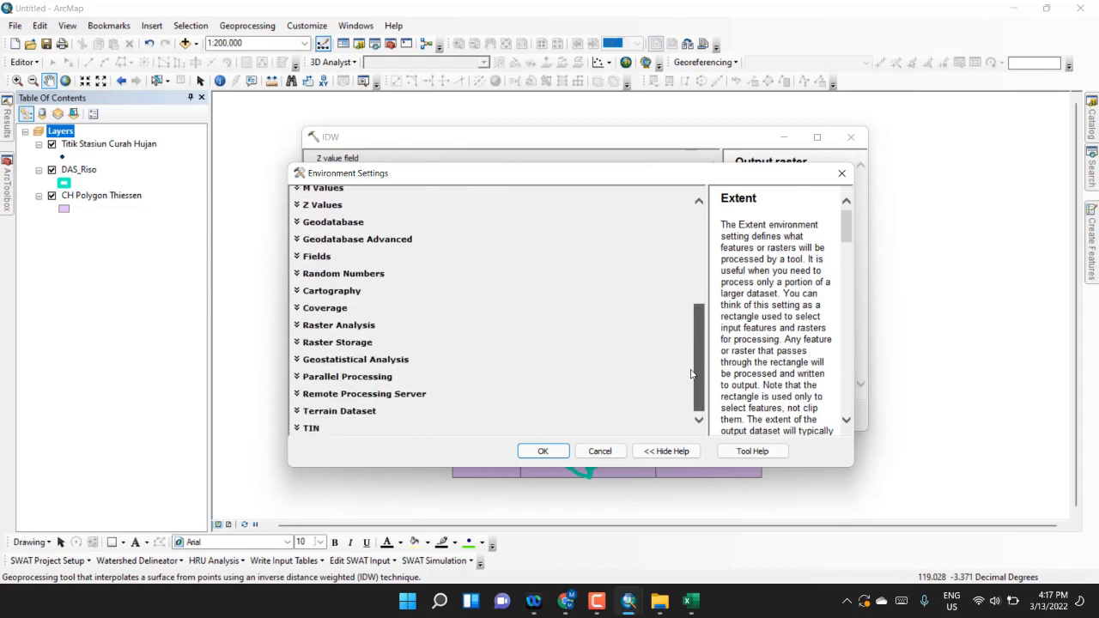
click(352, 325)
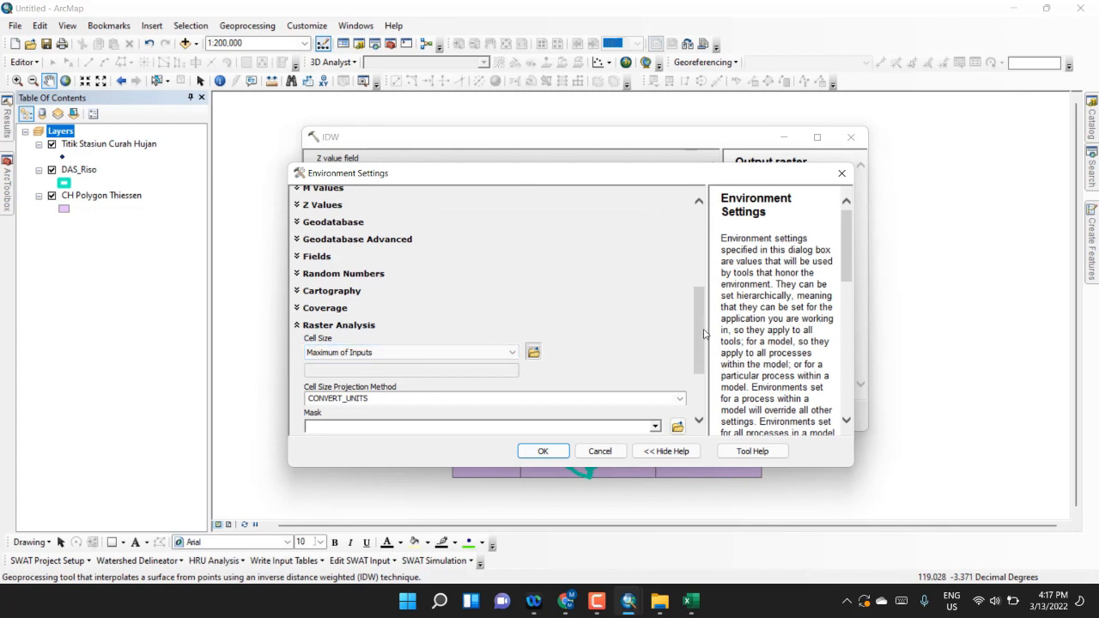
scroll(704, 334, down, 3)
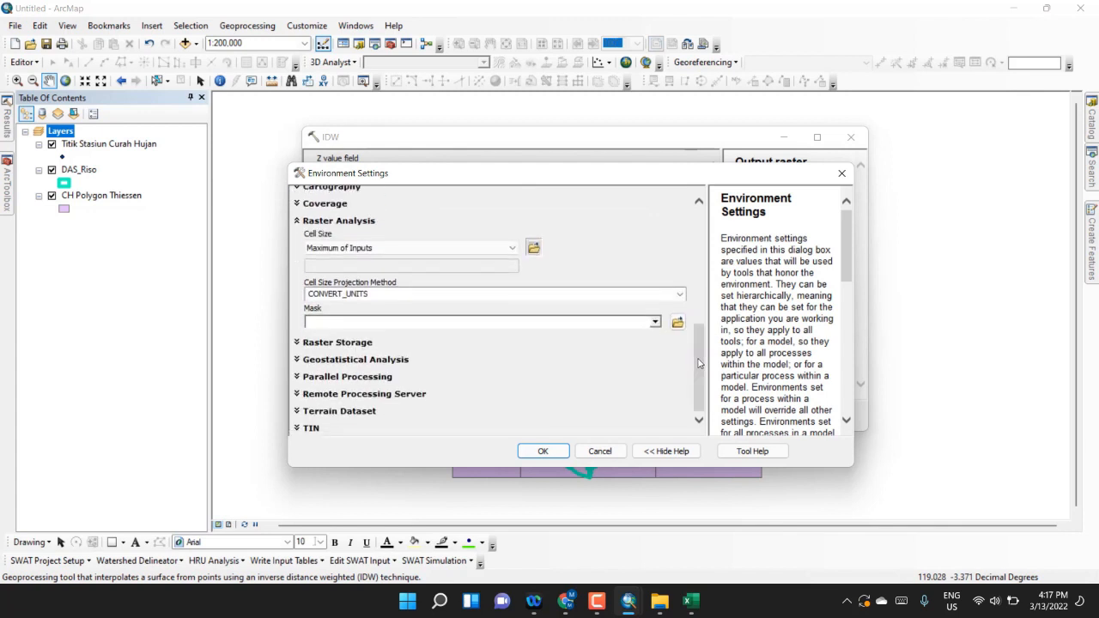
click(655, 322)
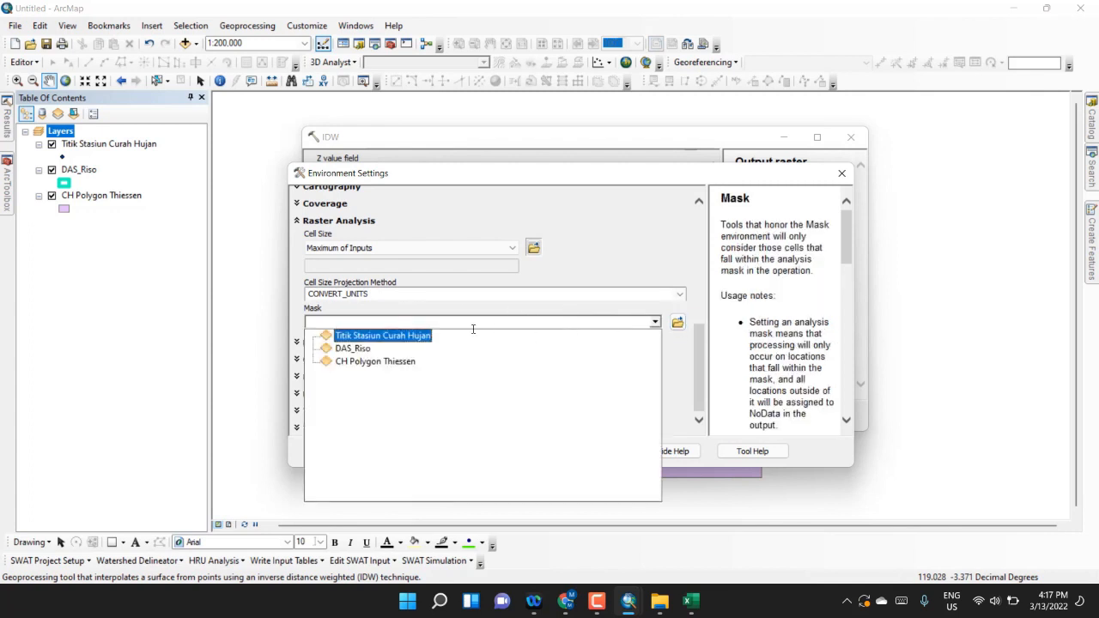
click(353, 349)
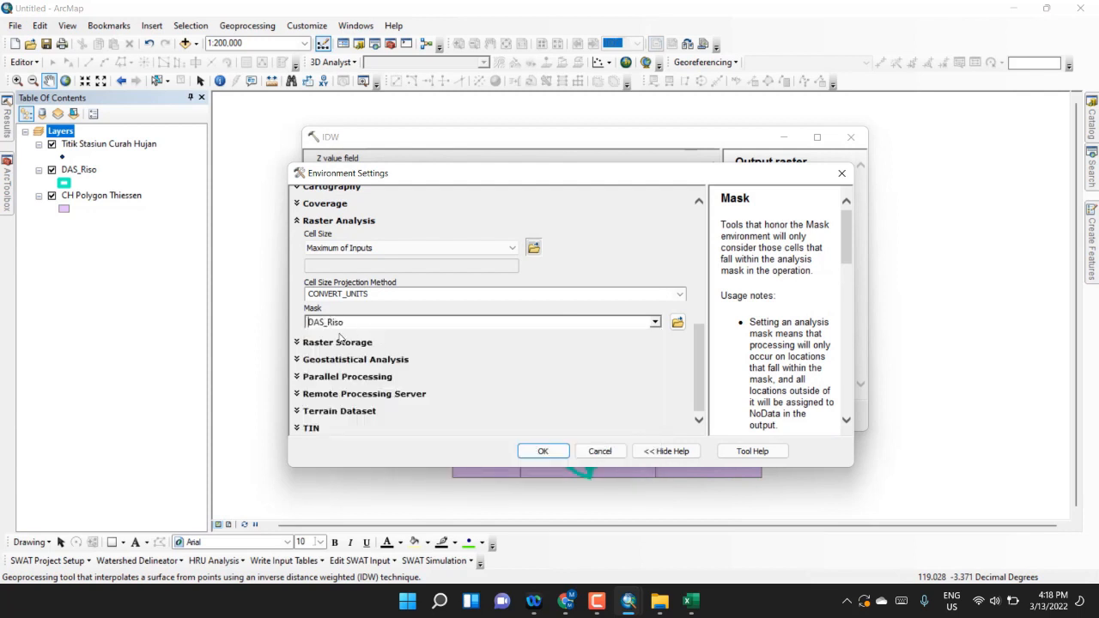
click(553, 453)
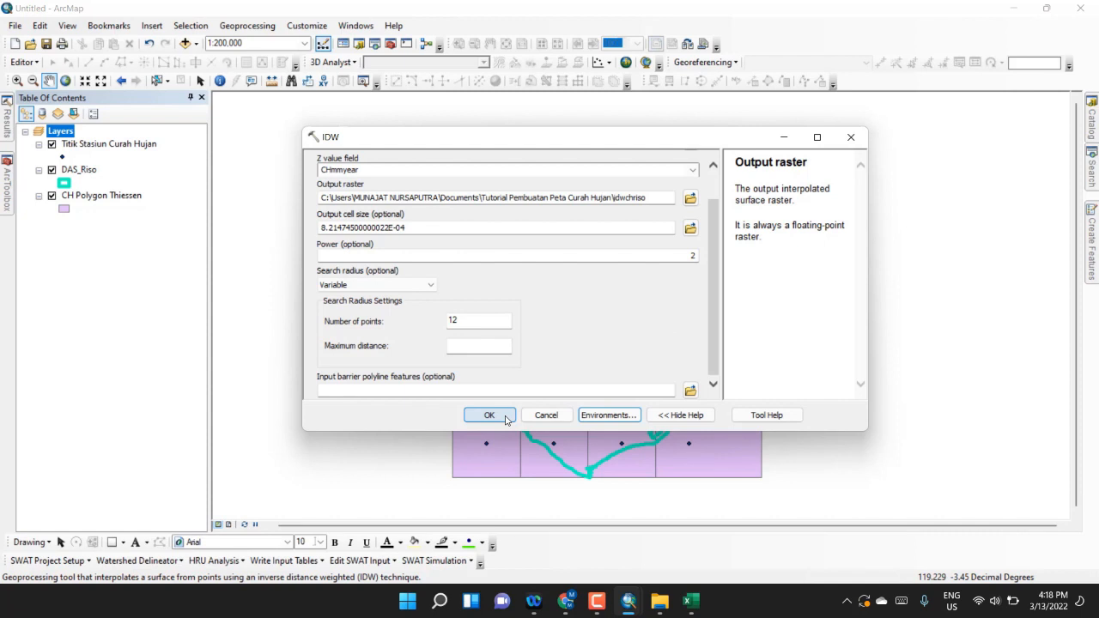
Run the IDW interpolation and move the idwchriso layer to the top of the layer list
click(489, 416)
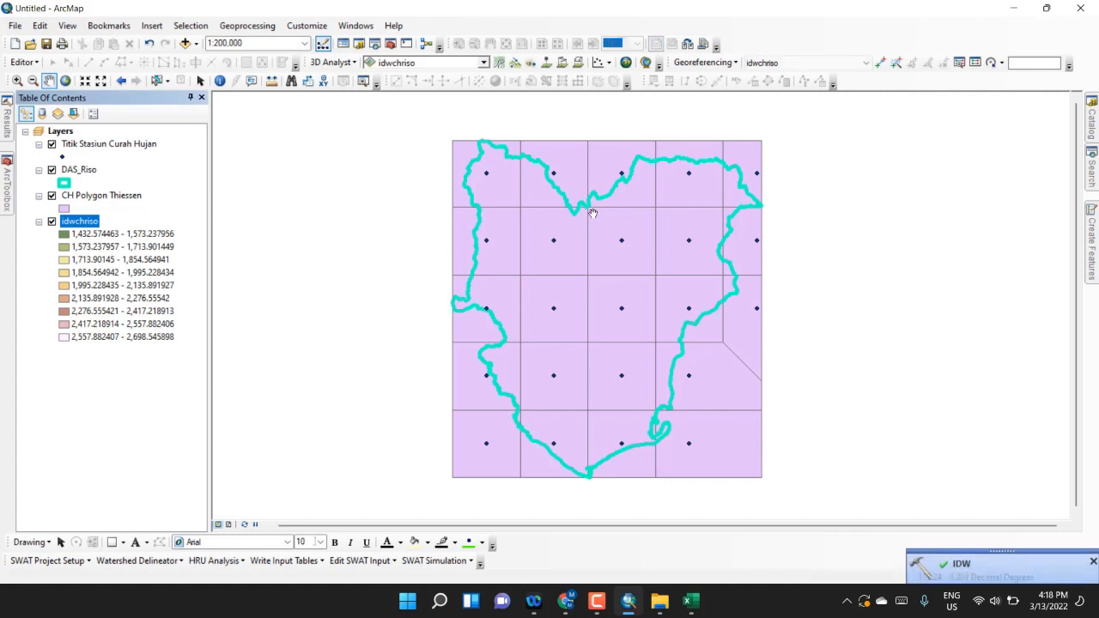
drag(72, 222, 96, 138)
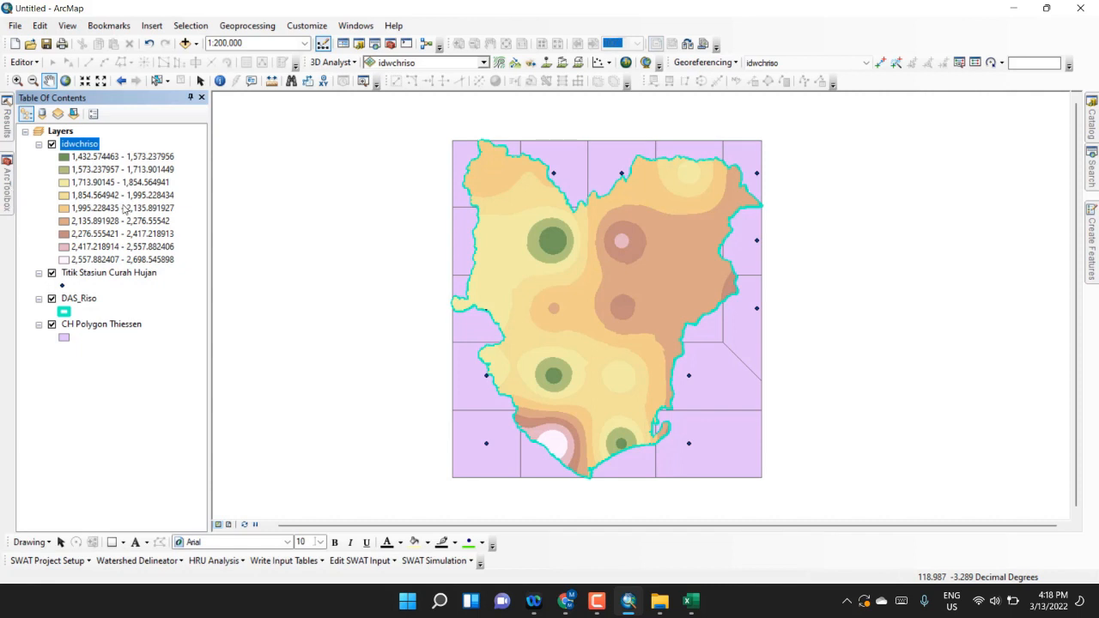
Open the Reclassify tool from the Raster Reclass toolset of the 3D Analyst Tools
click(7, 176)
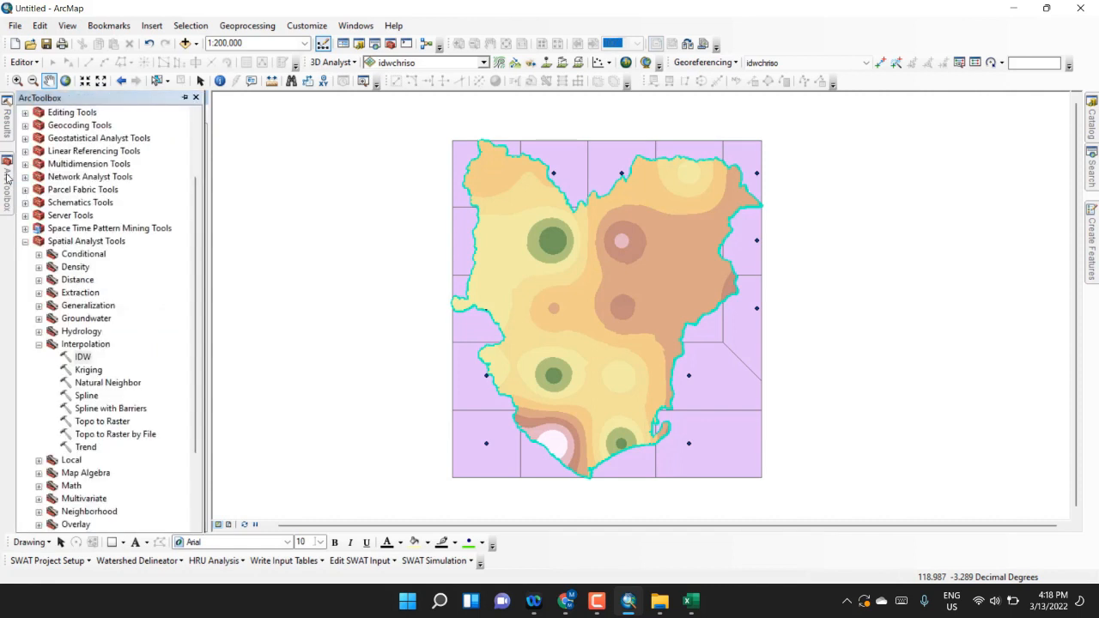
scroll(90, 204, up, 3)
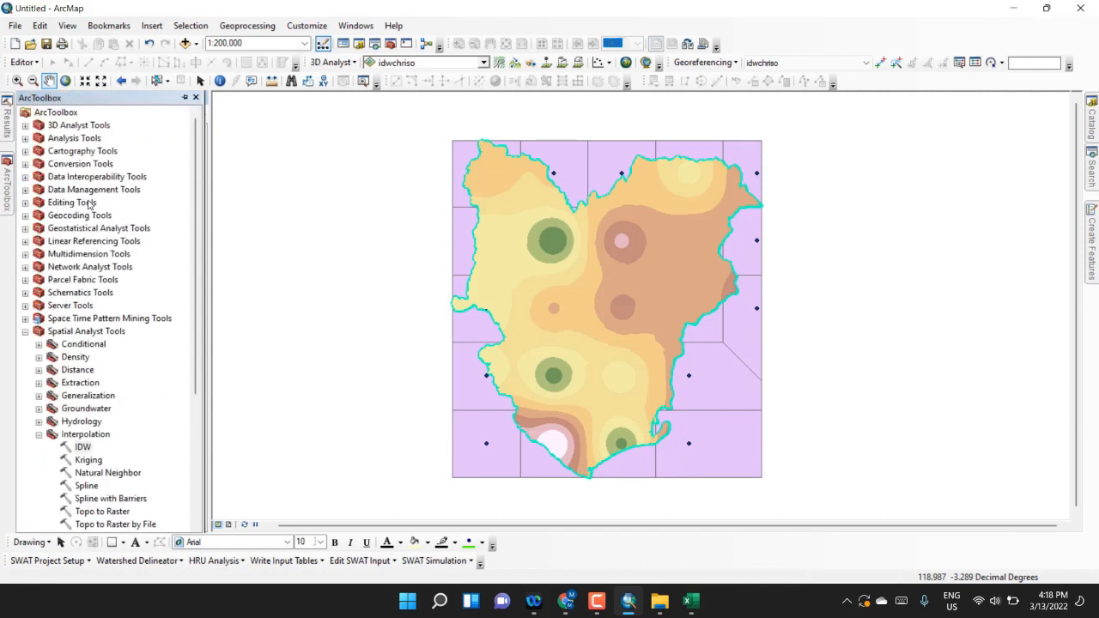
double_click(88, 127)
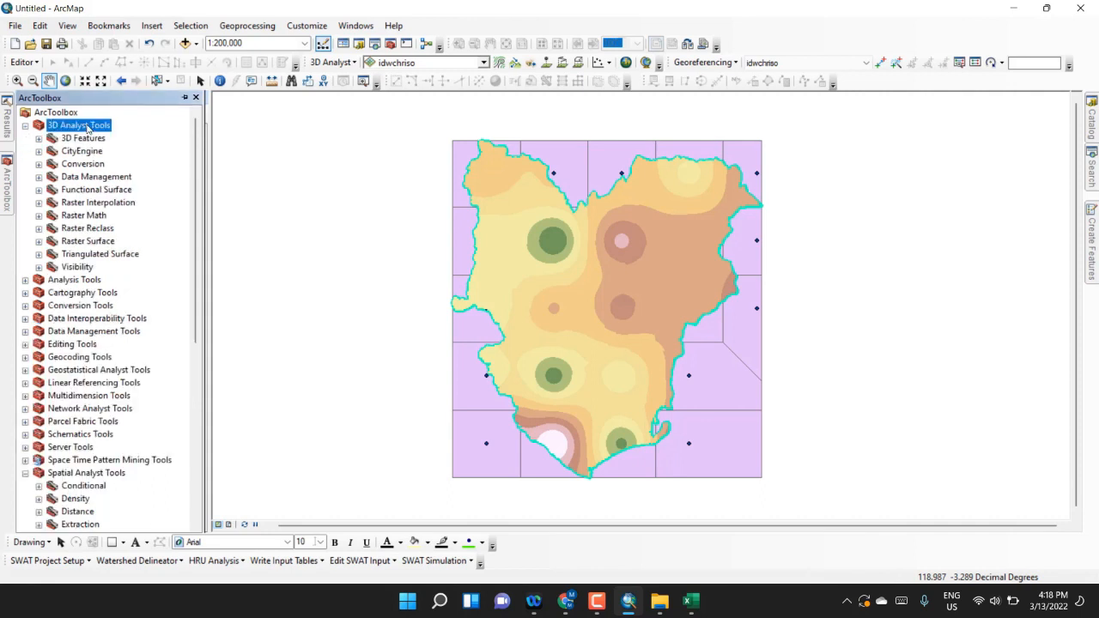
double_click(108, 228)
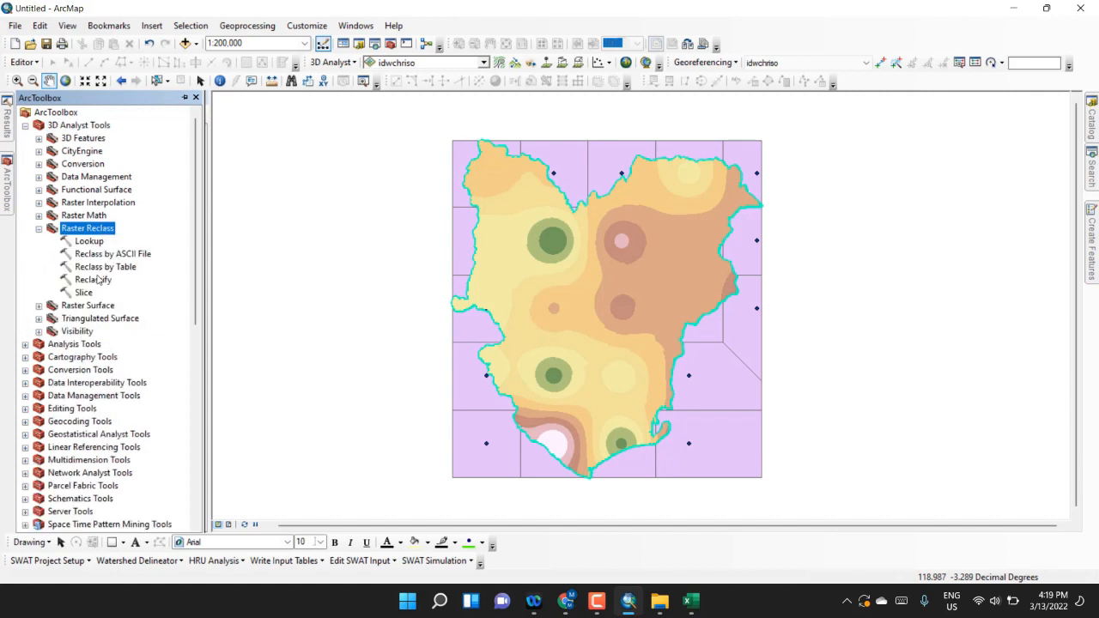
click(94, 281)
double_click(95, 280)
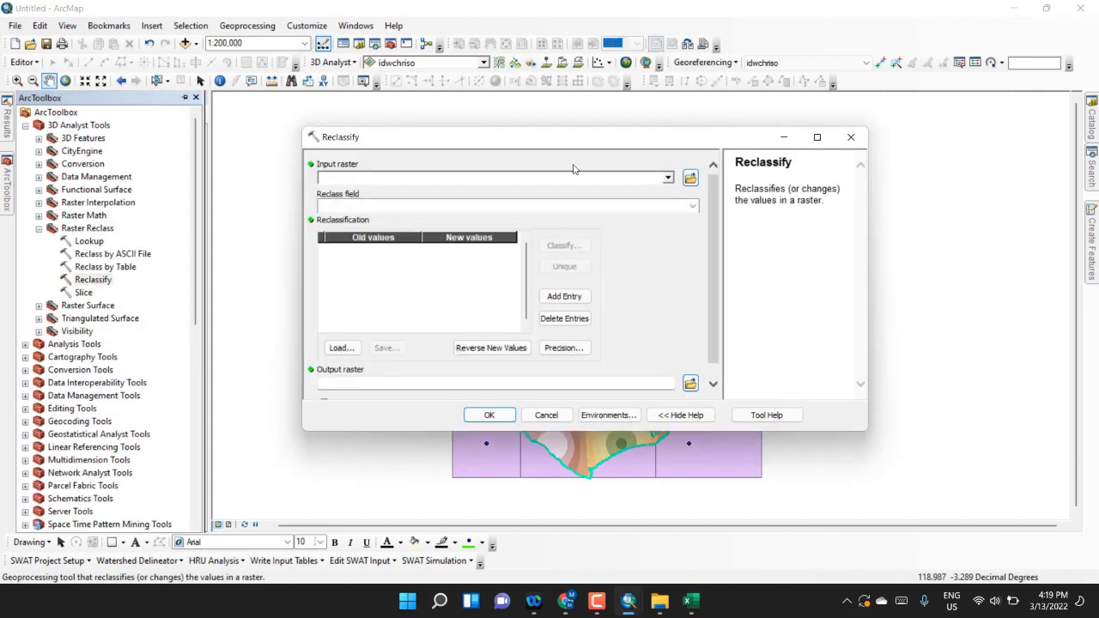
Set the Reclassify input raster to idwchriso and review its old and new value ranges
click(668, 178)
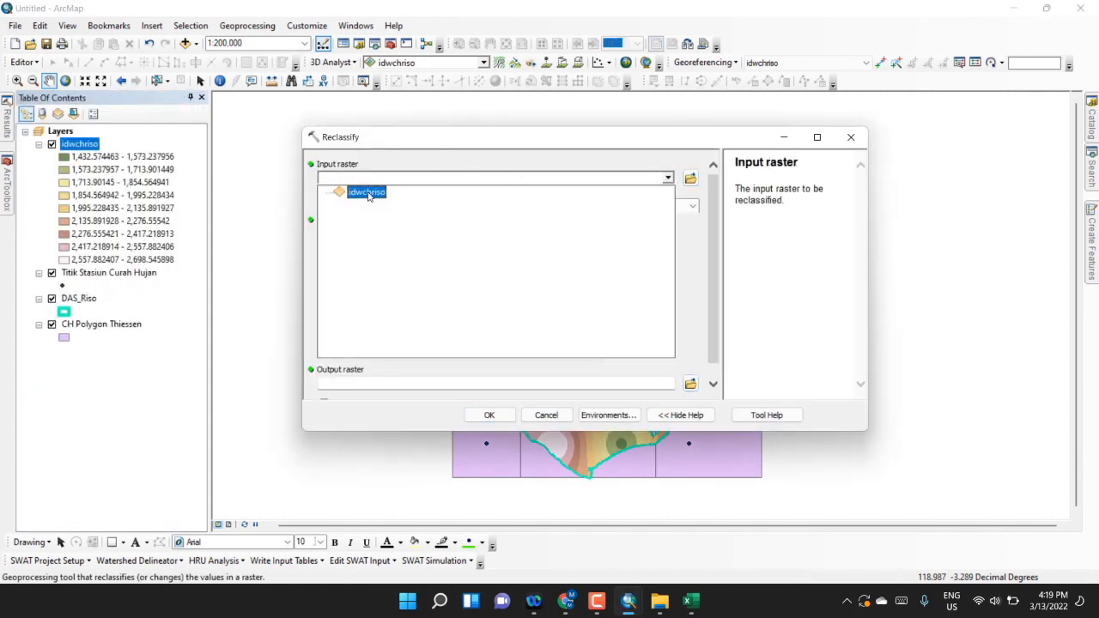
click(368, 192)
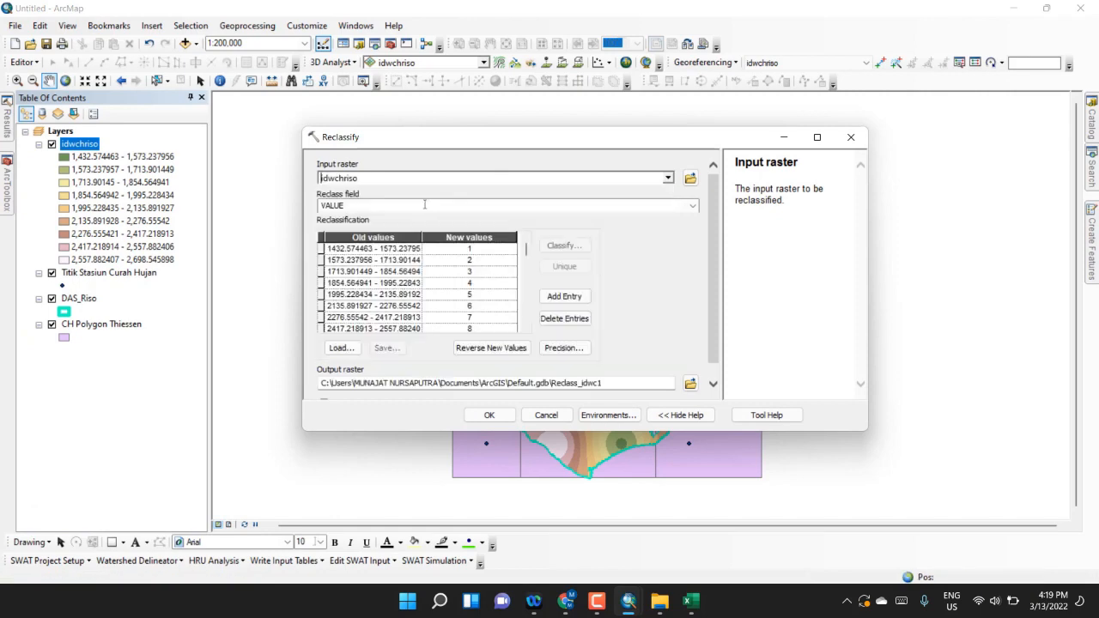
drag(525, 249, 526, 326)
Classify the idwchriso values by the Defined Interval method with an interval size of 500
click(550, 247)
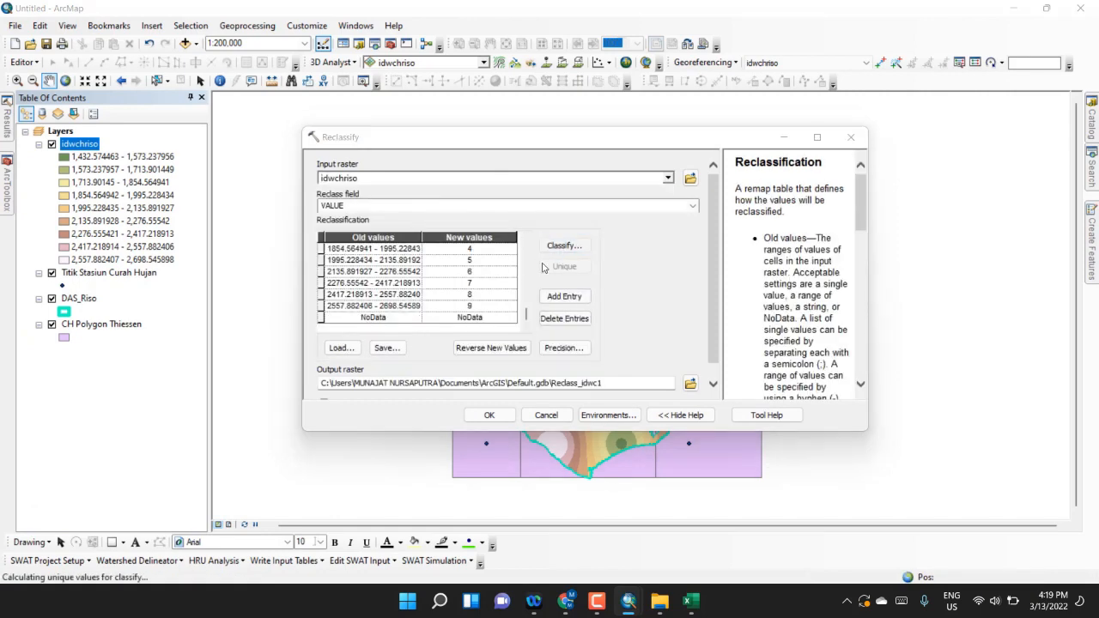
click(474, 147)
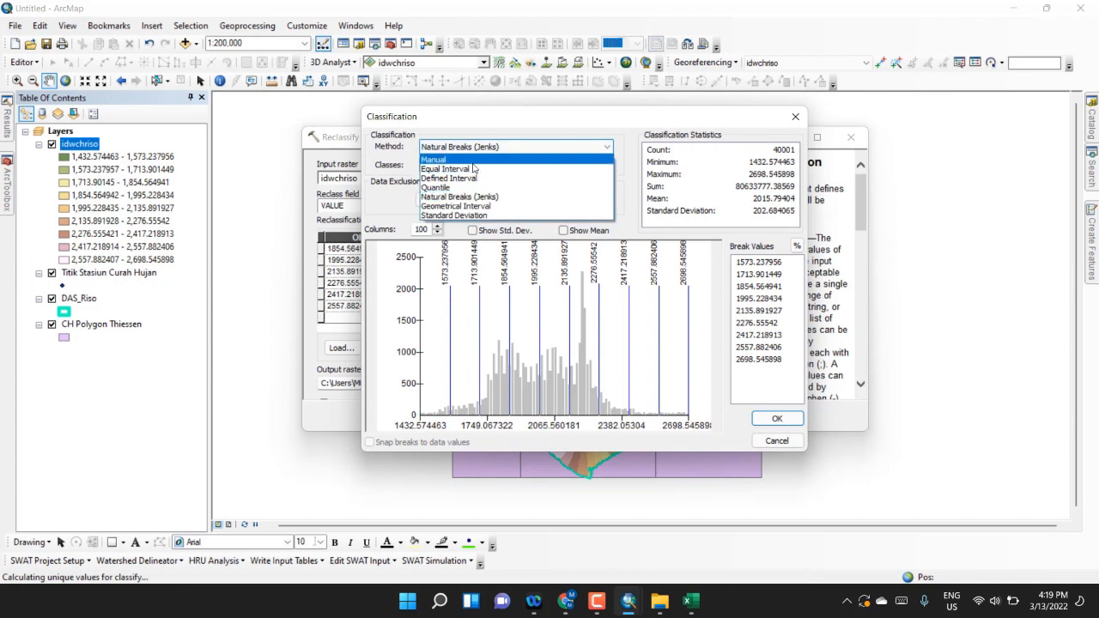
click(473, 161)
click(480, 150)
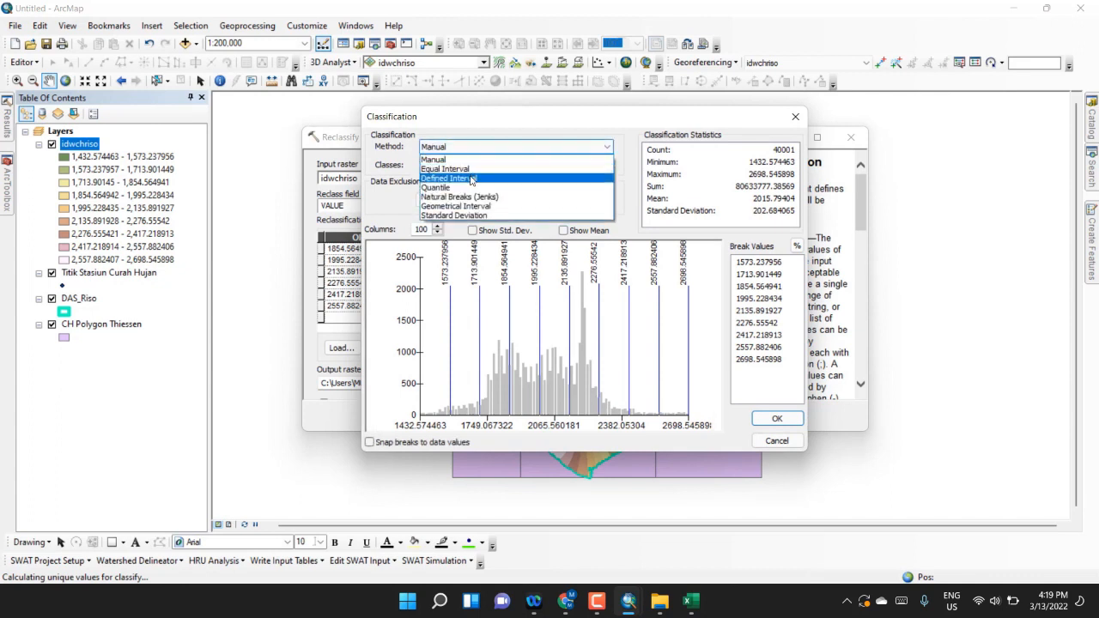
click(474, 177)
drag(541, 164, 649, 161)
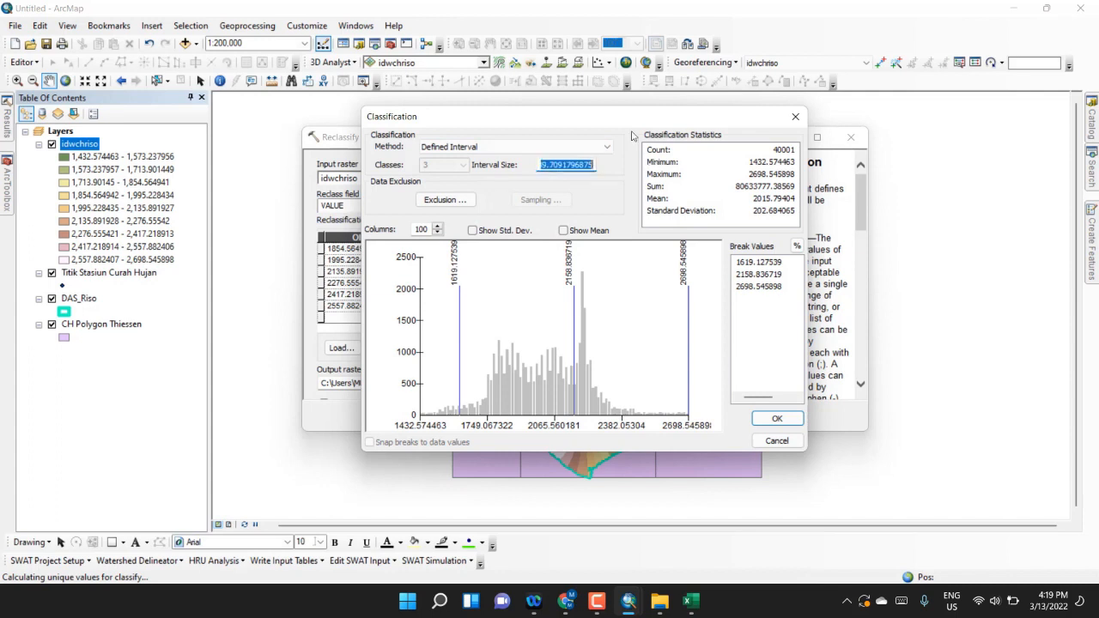
key(BackSpace)
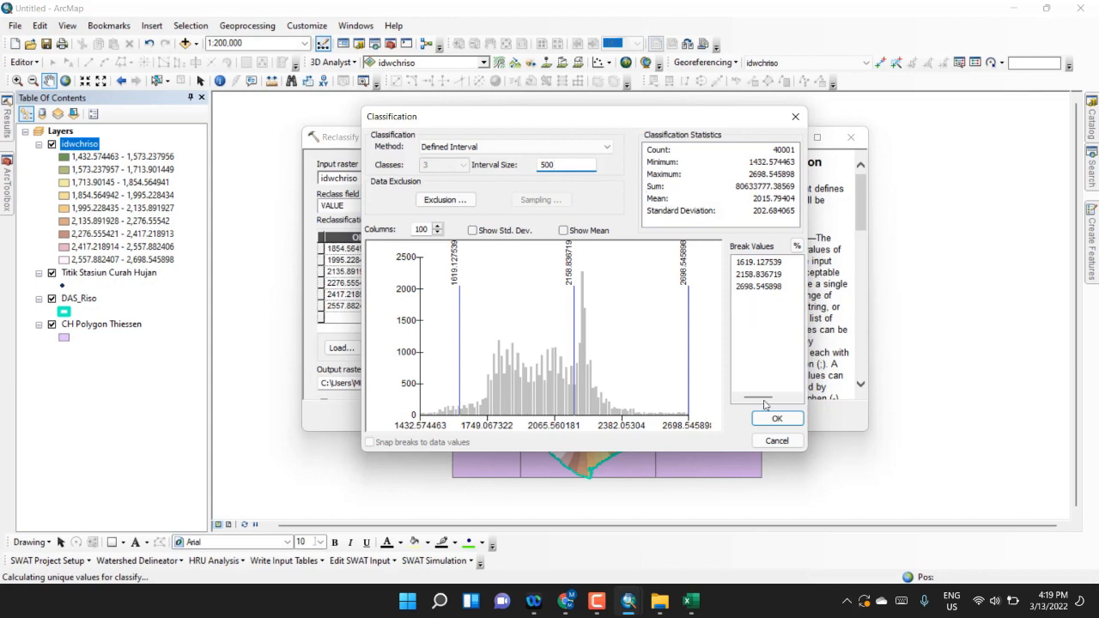
click(773, 418)
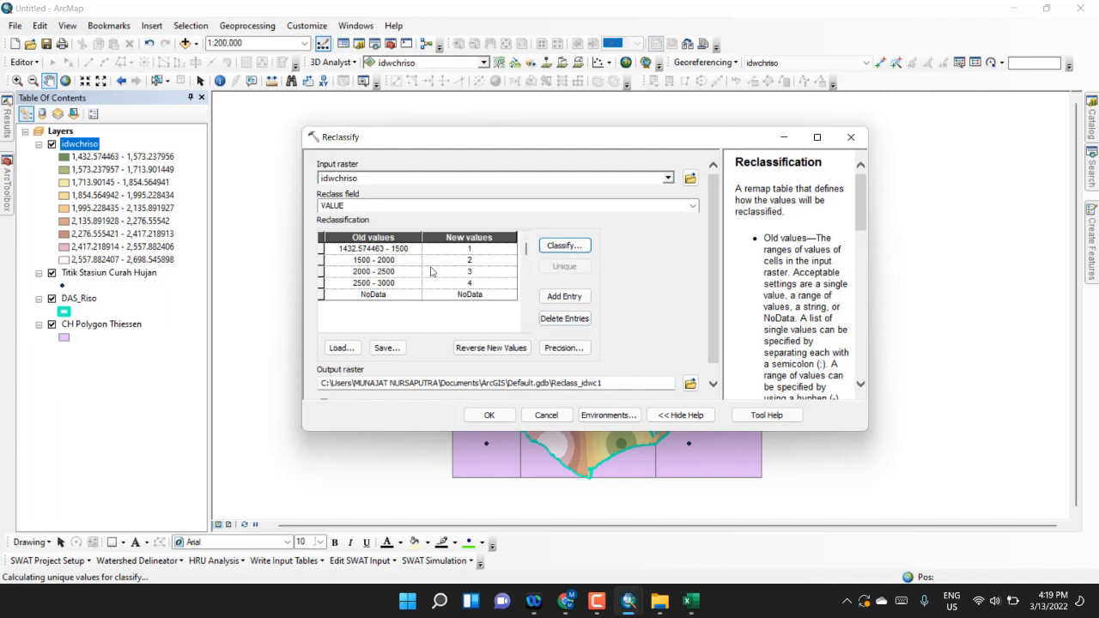
Search Windows for the Snipping Tool and open it
click(447, 604)
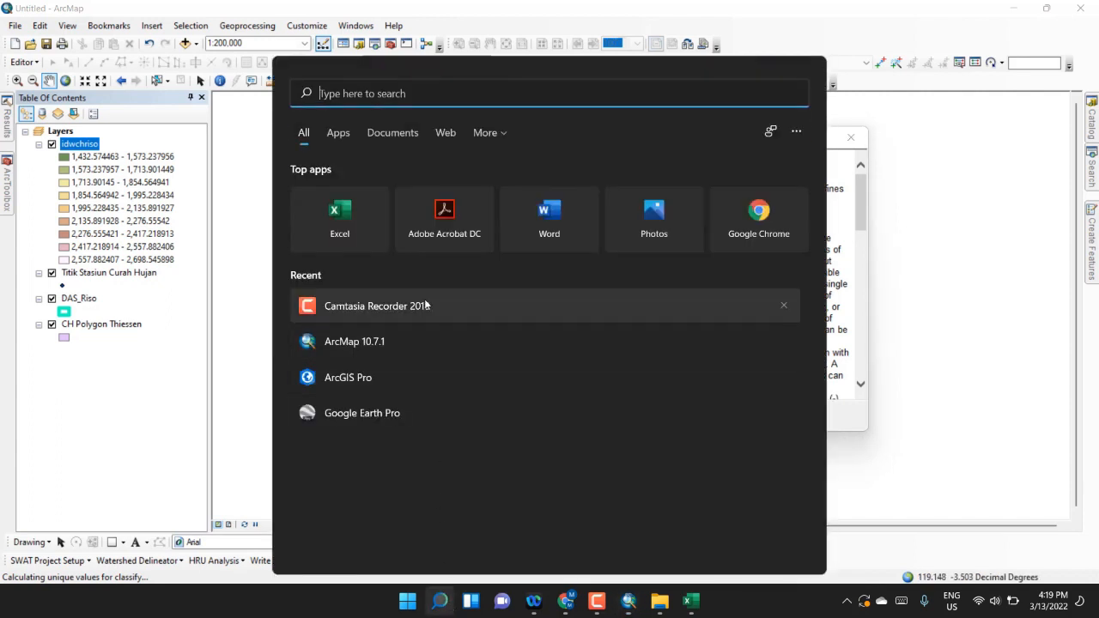
text(s)
key(BackSpace)
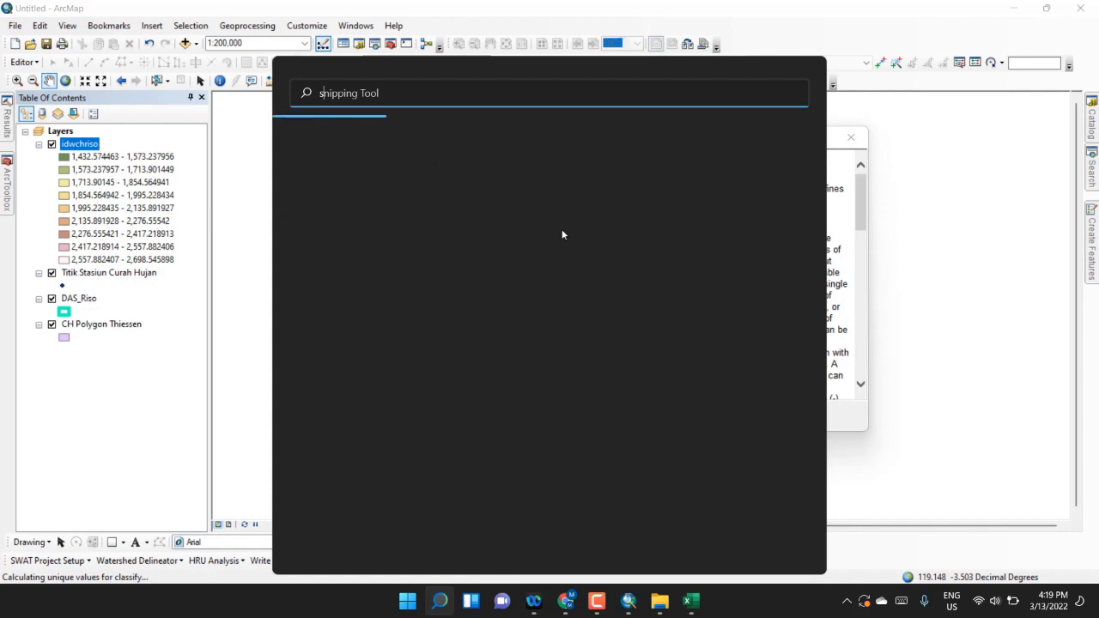
text(n)
key(BackSpace)
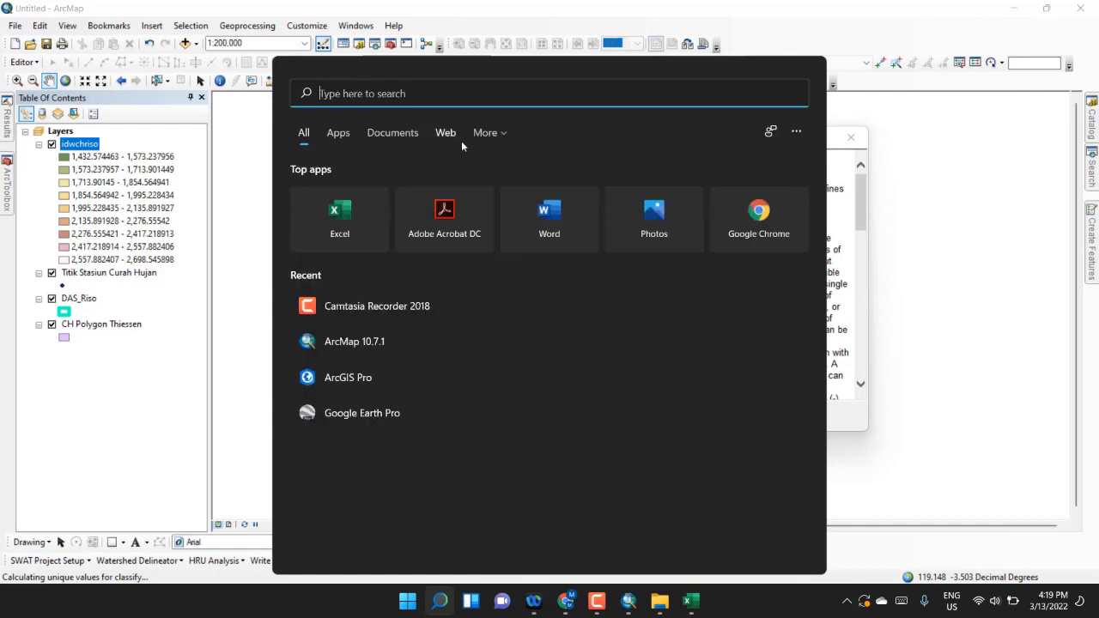
text(sni)
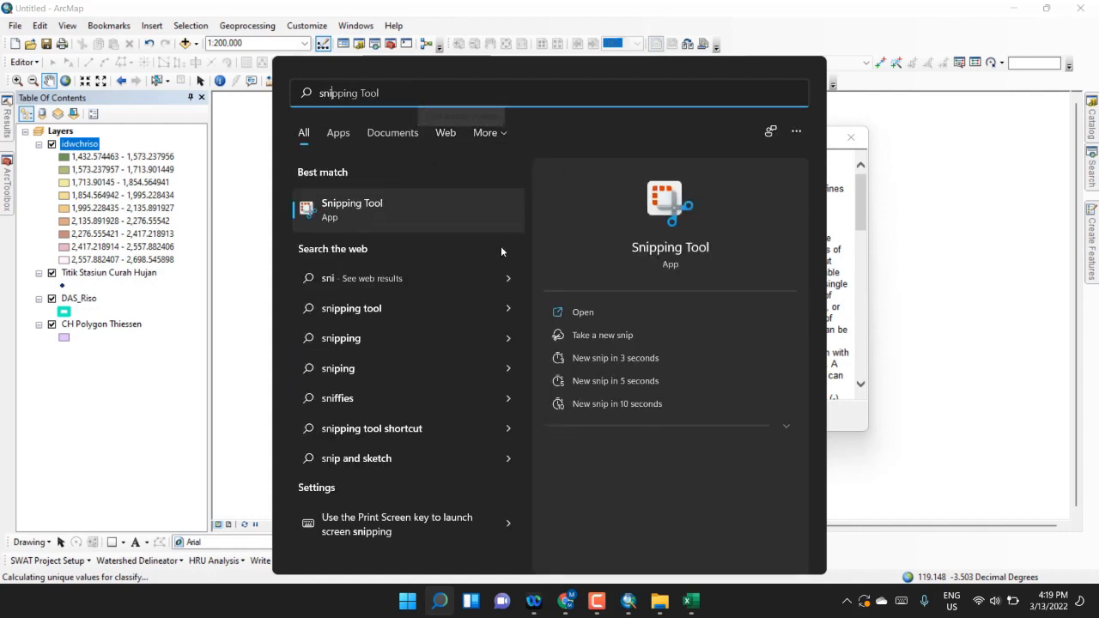
click(467, 217)
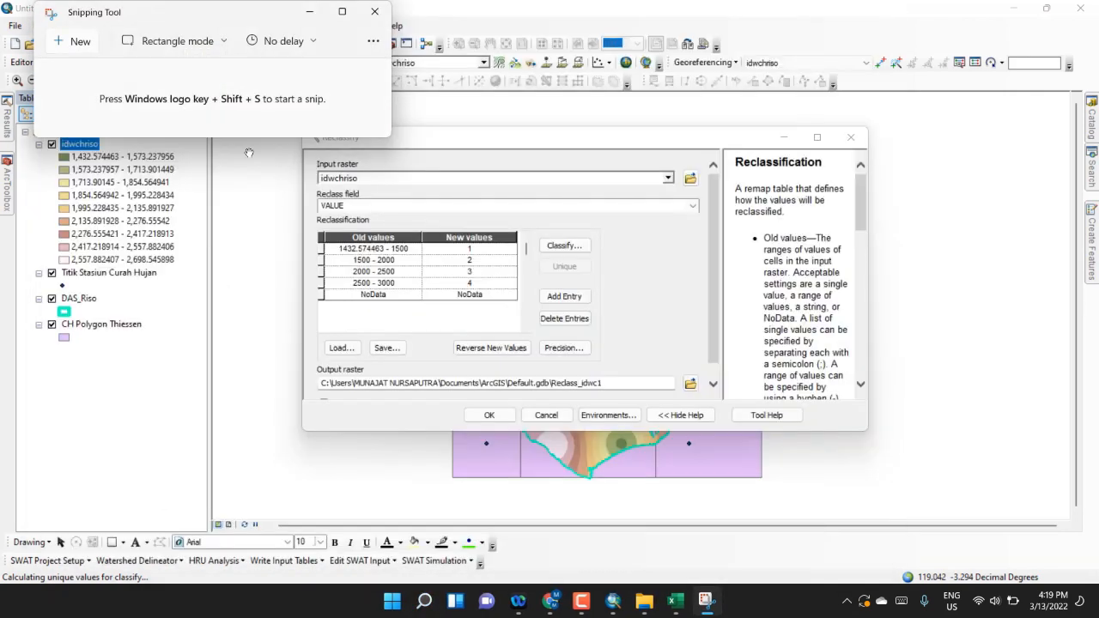
Capture a rectangular snip of the whole Reclassify dialog, including its class table, and minimize the Snipping Tool
click(80, 42)
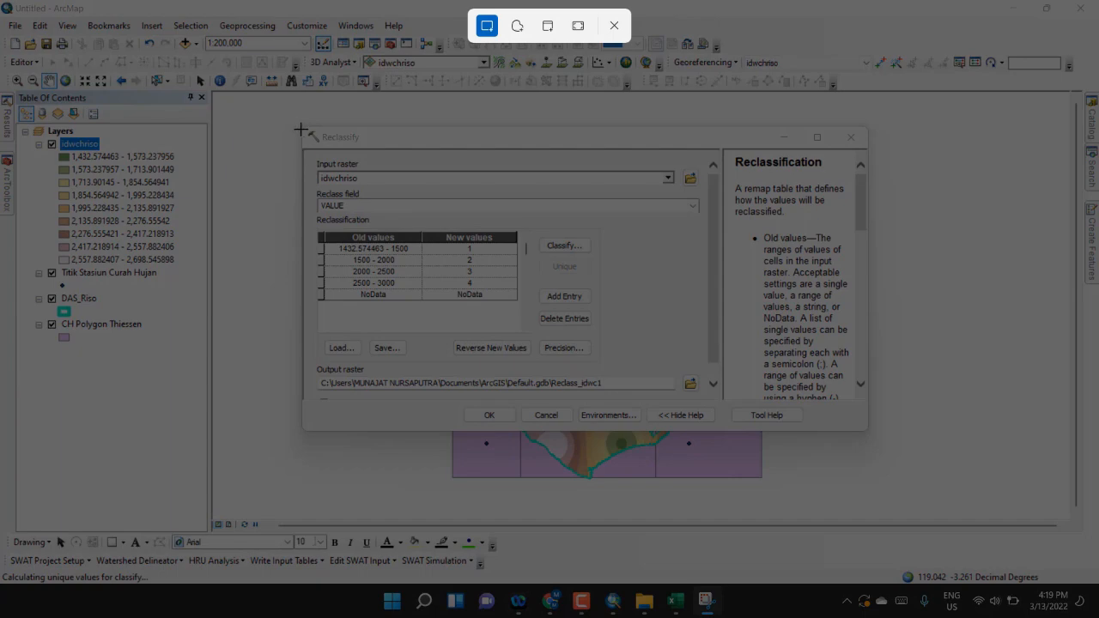
drag(301, 129, 868, 426)
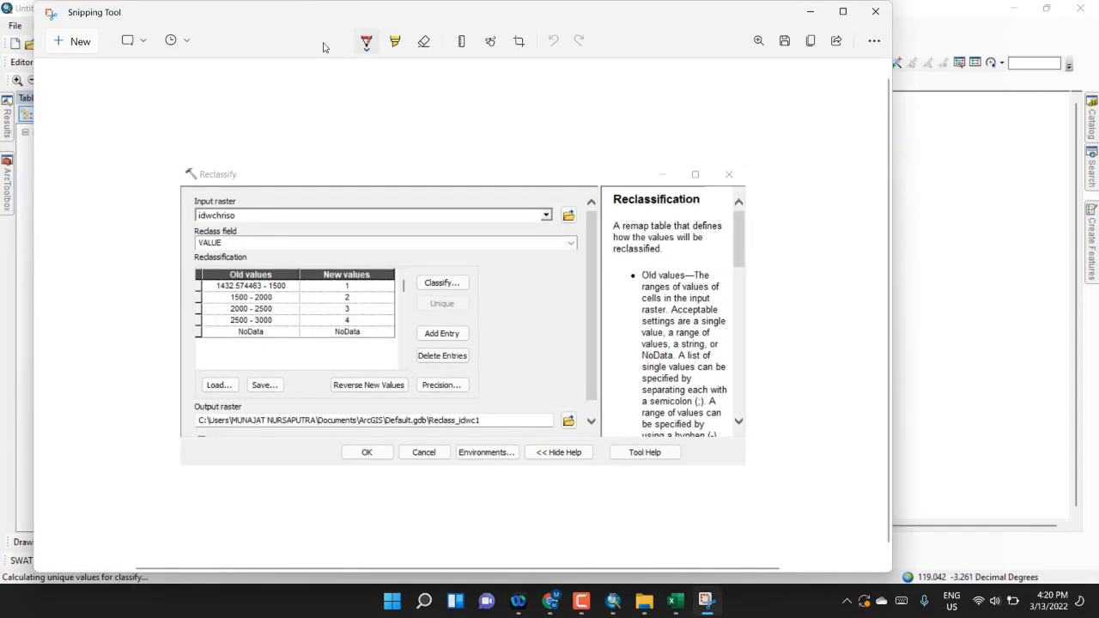
click(809, 12)
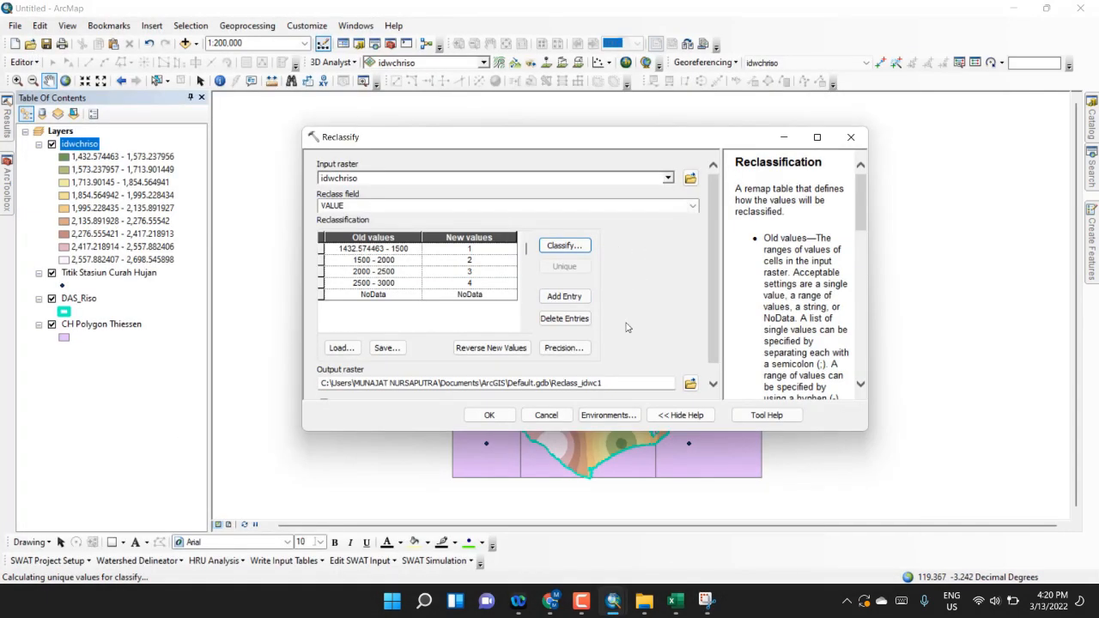
Save the reclassified output raster in the tutorial folder under the name classidwchriso
click(691, 383)
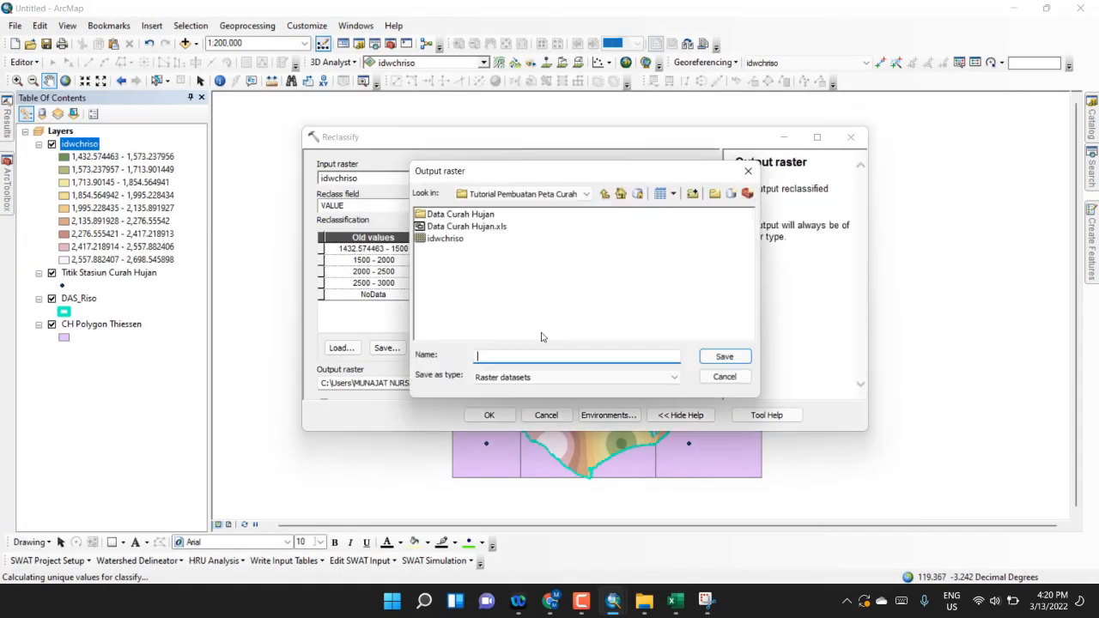
click(446, 239)
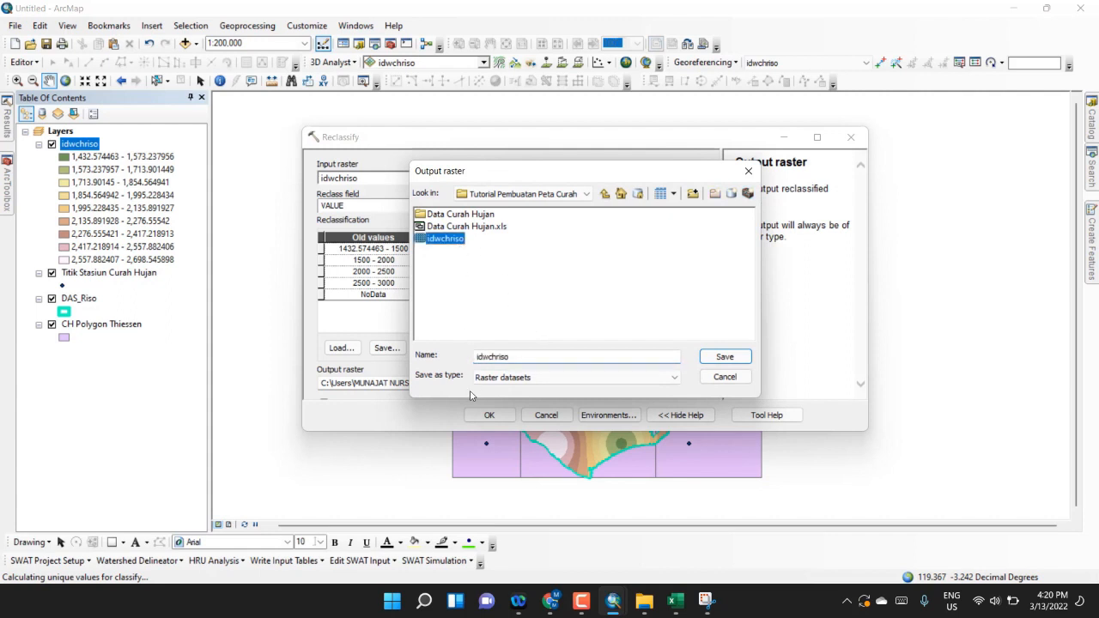
click(478, 357)
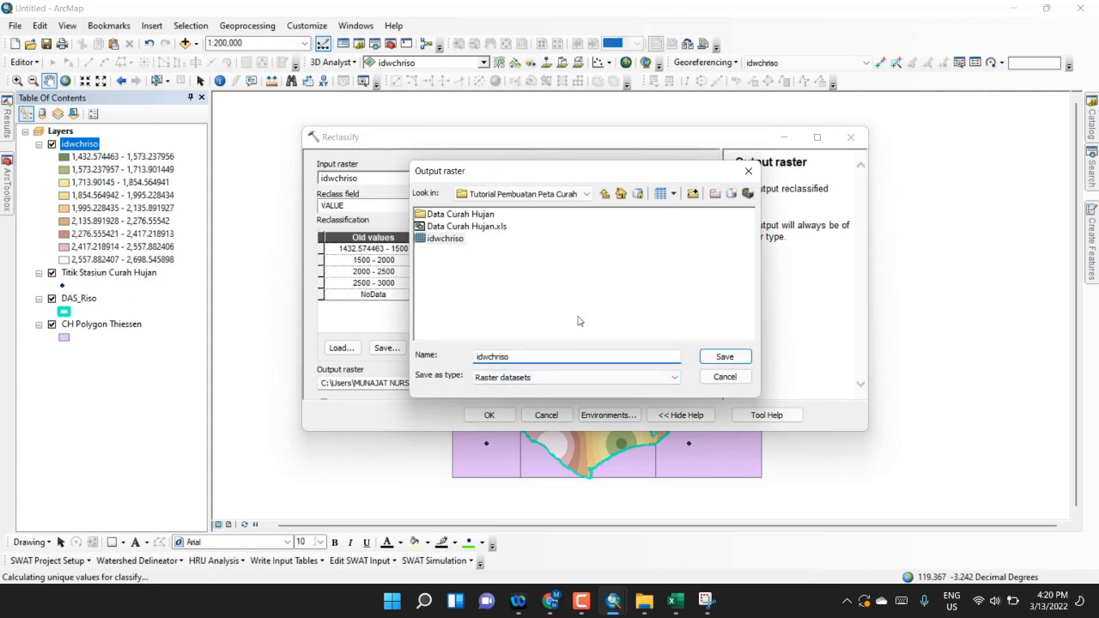
text(classidwchriso)
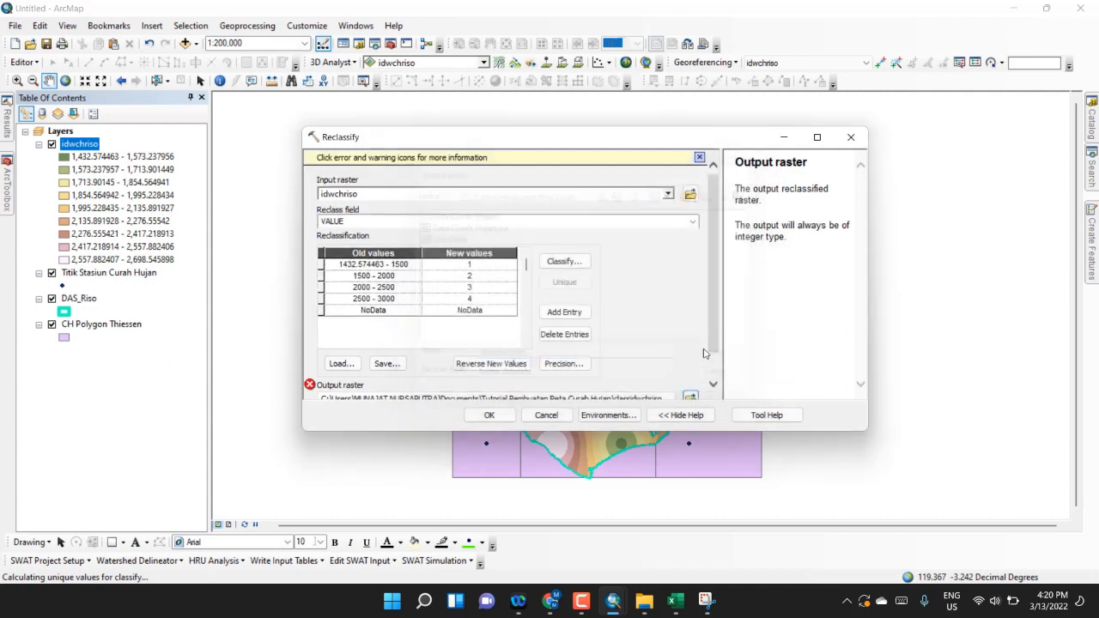
click(724, 356)
Shorten the output raster name to classidw and run the Reclassify tool
scroll(710, 347, down, 2)
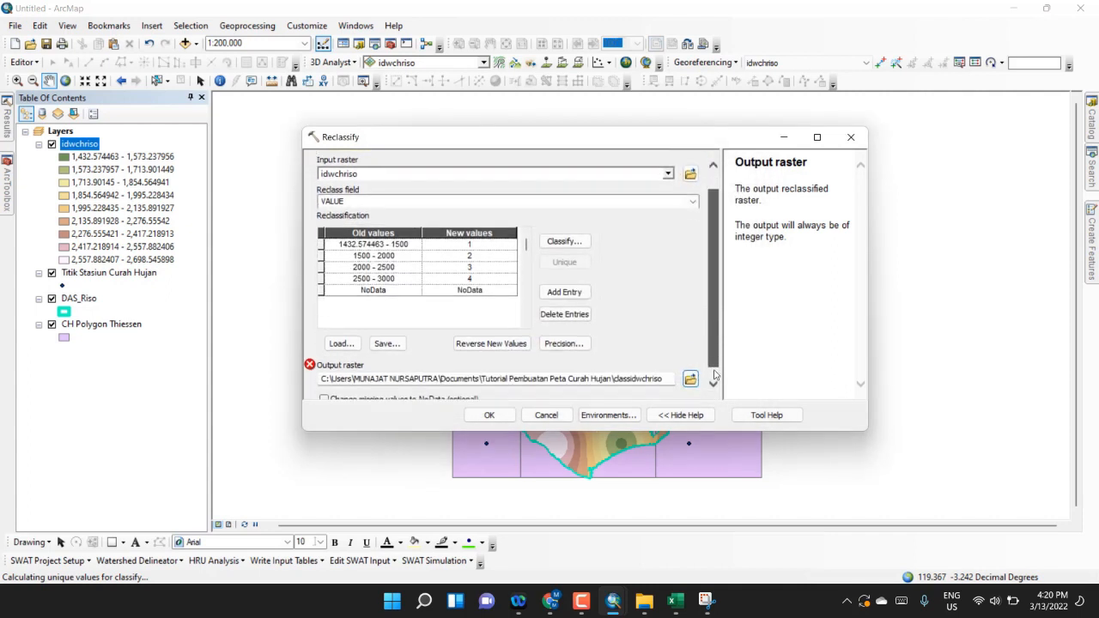
click(625, 368)
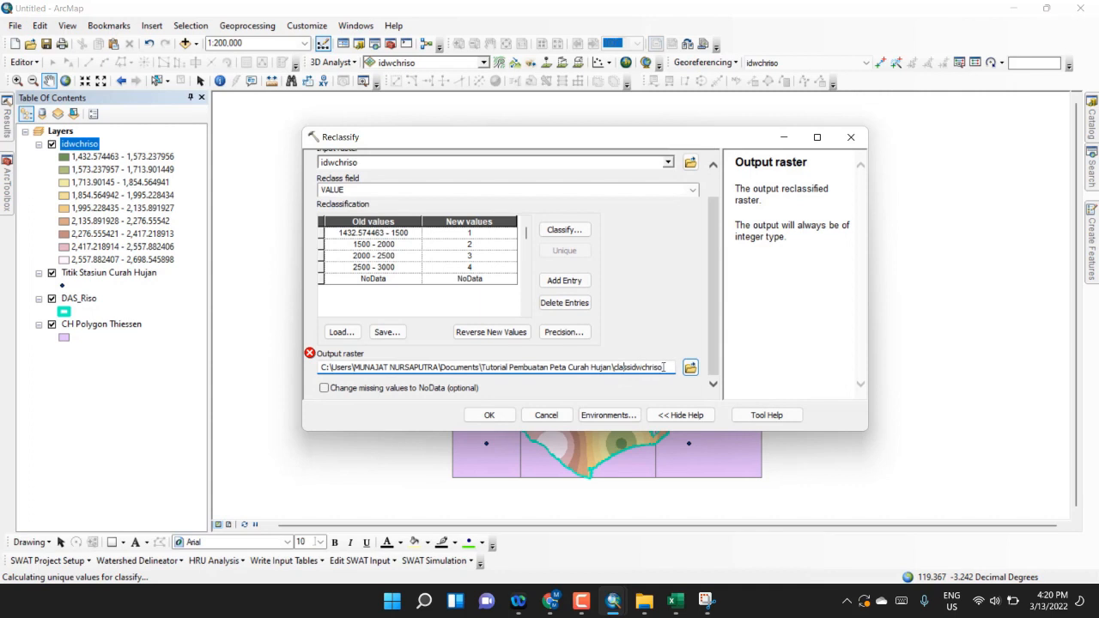
drag(642, 367, 657, 367)
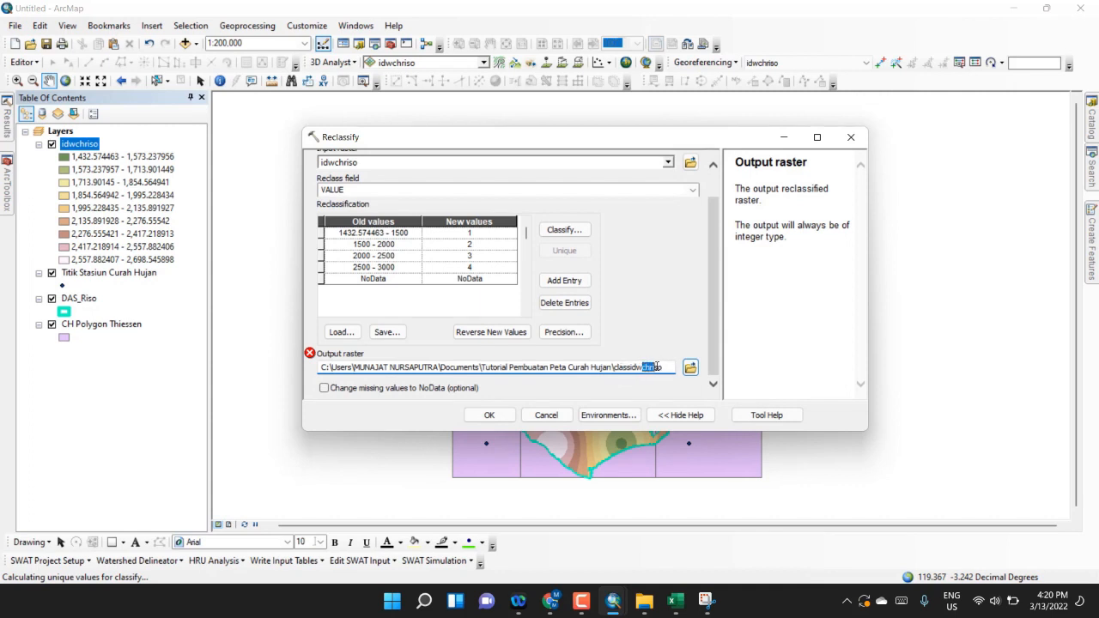
key(BackSpace)
click(667, 298)
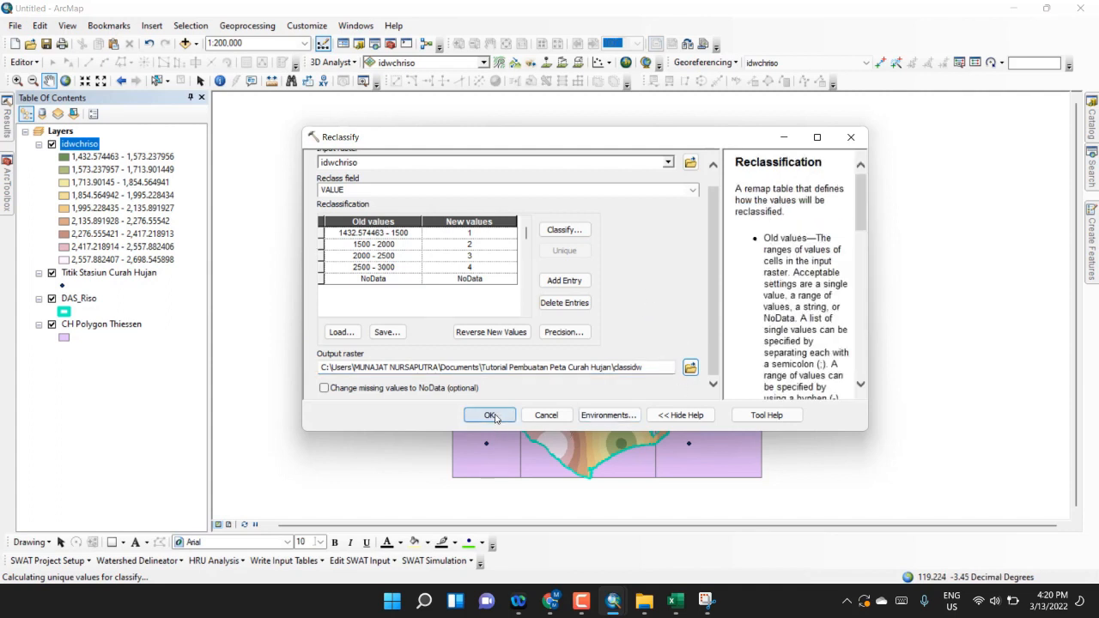
click(491, 416)
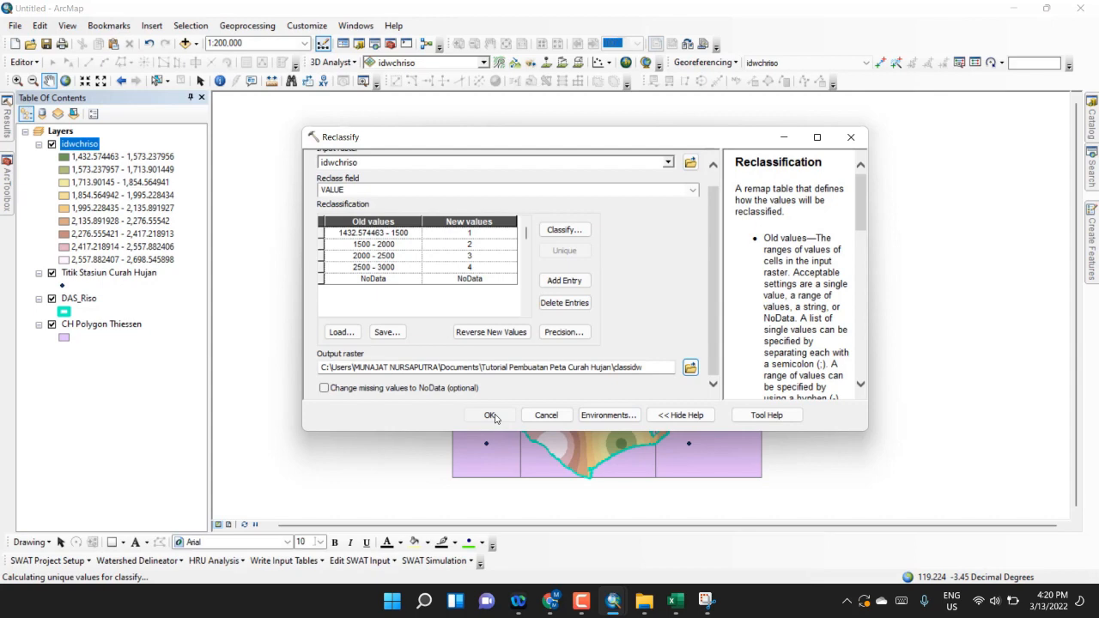
click(492, 416)
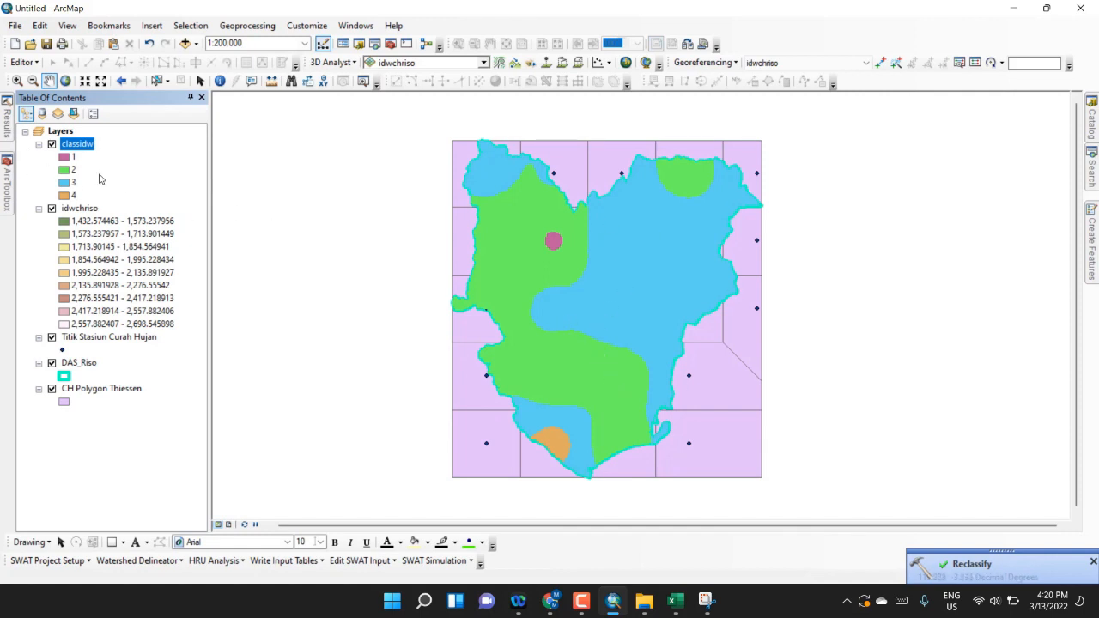
Open the Raster to Polygon conversion tool and choose classidw as its input raster
mouse_move(10, 179)
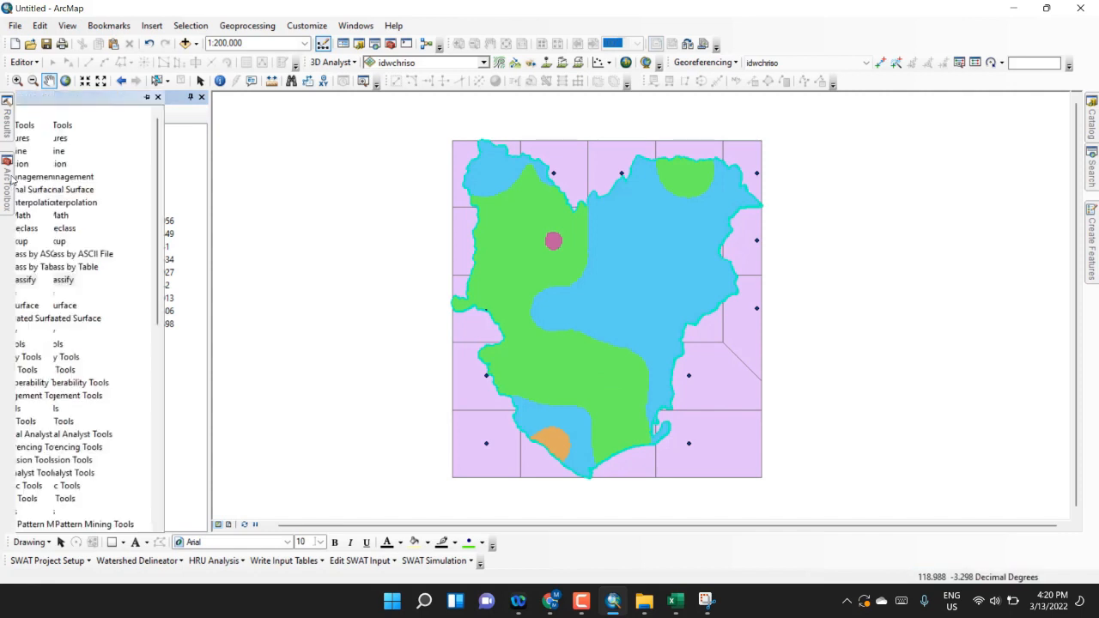
click(25, 125)
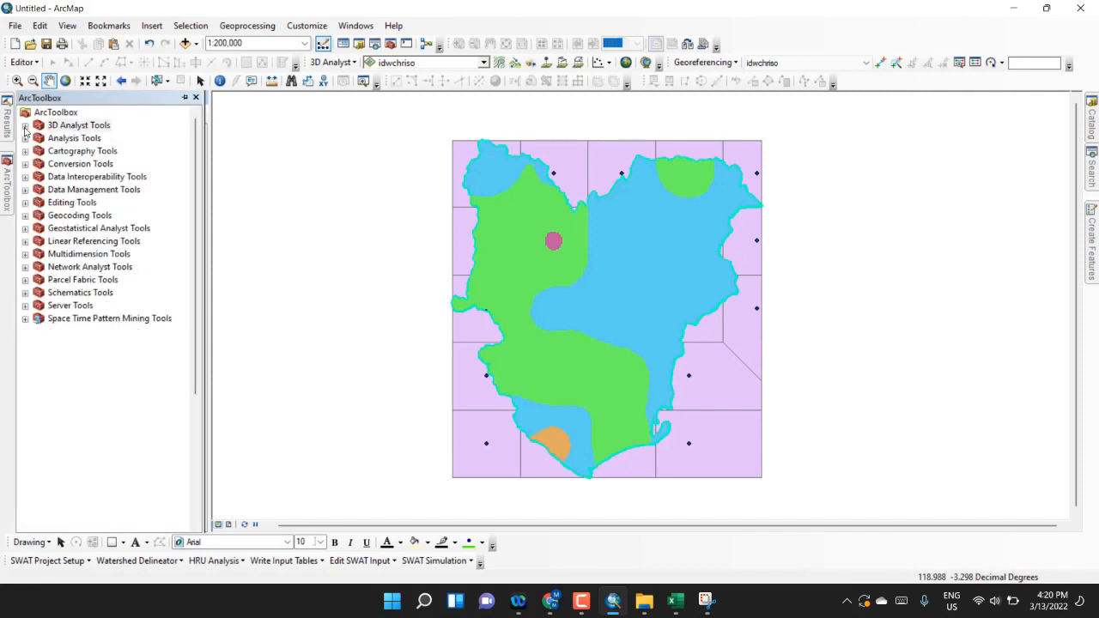
double_click(71, 165)
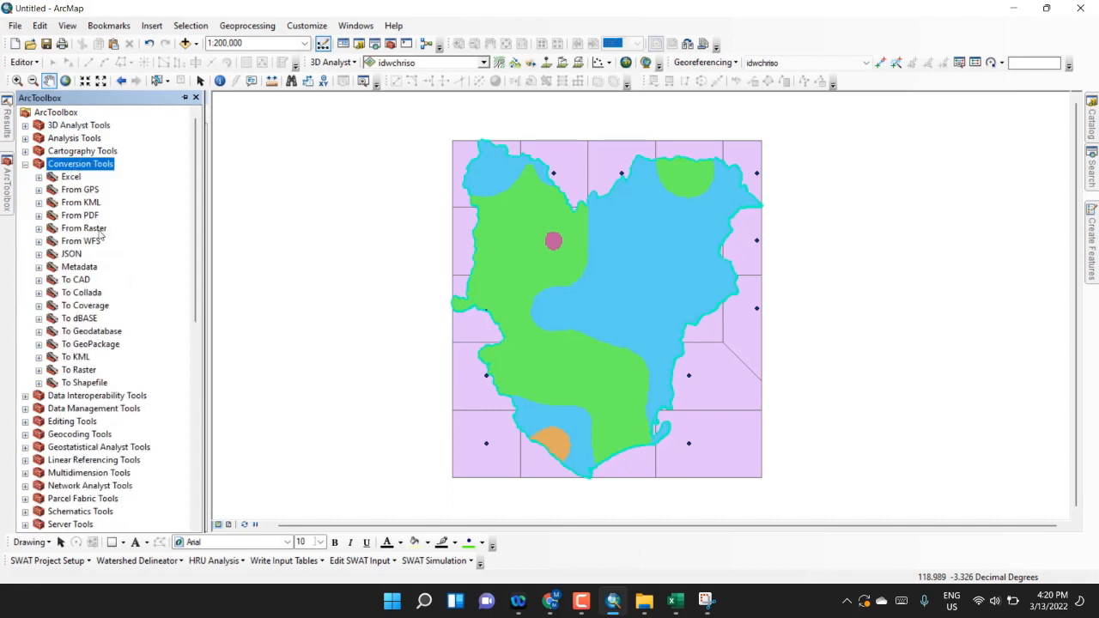
double_click(85, 228)
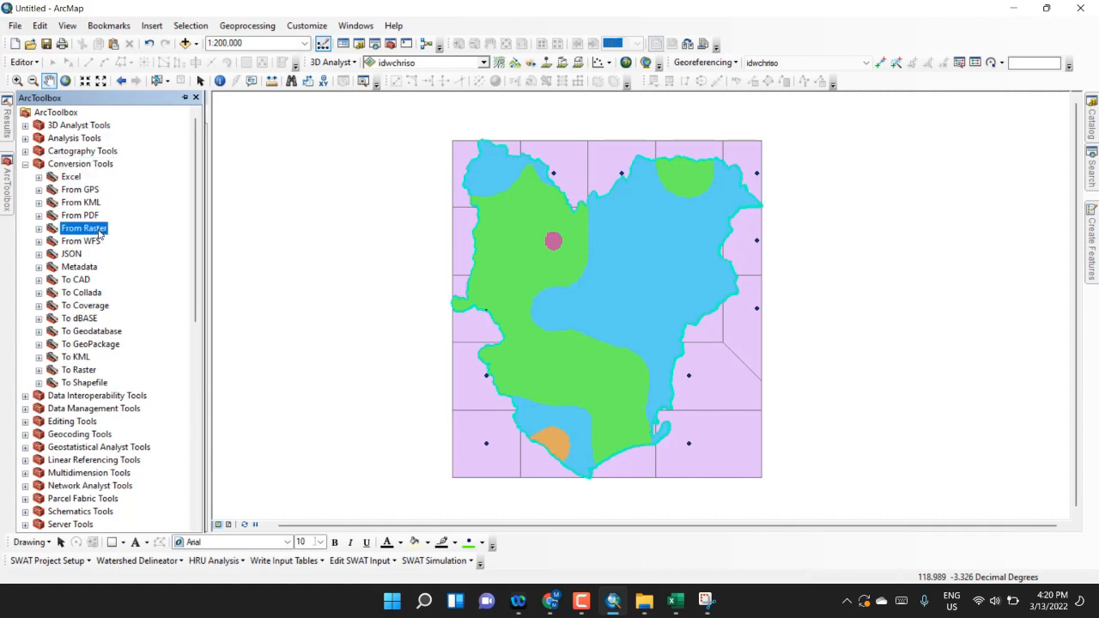
double_click(96, 281)
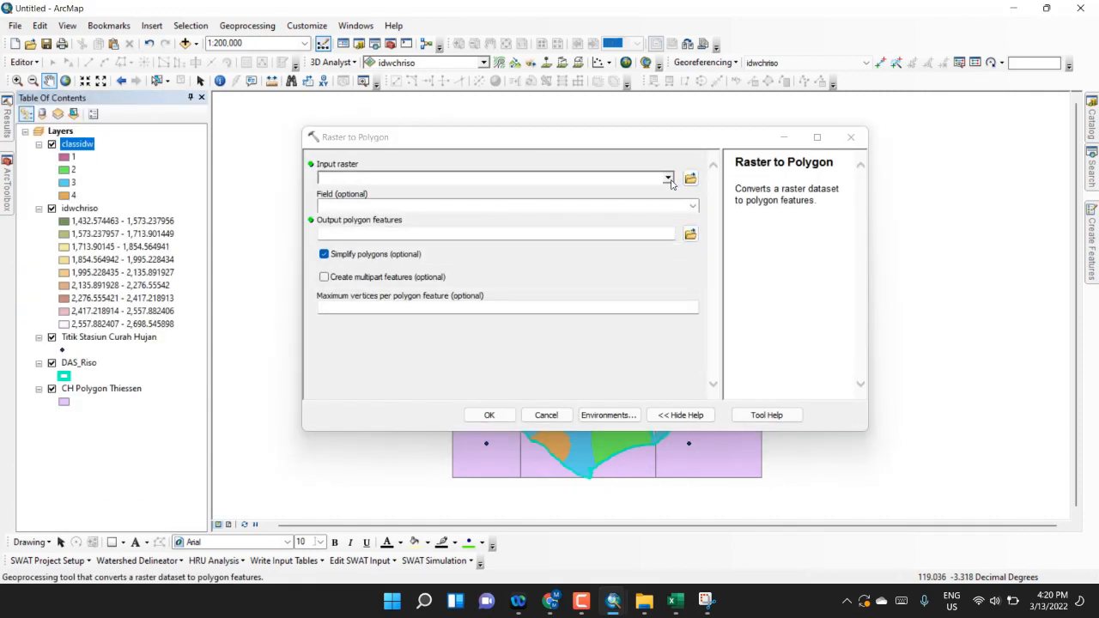
click(668, 178)
click(373, 191)
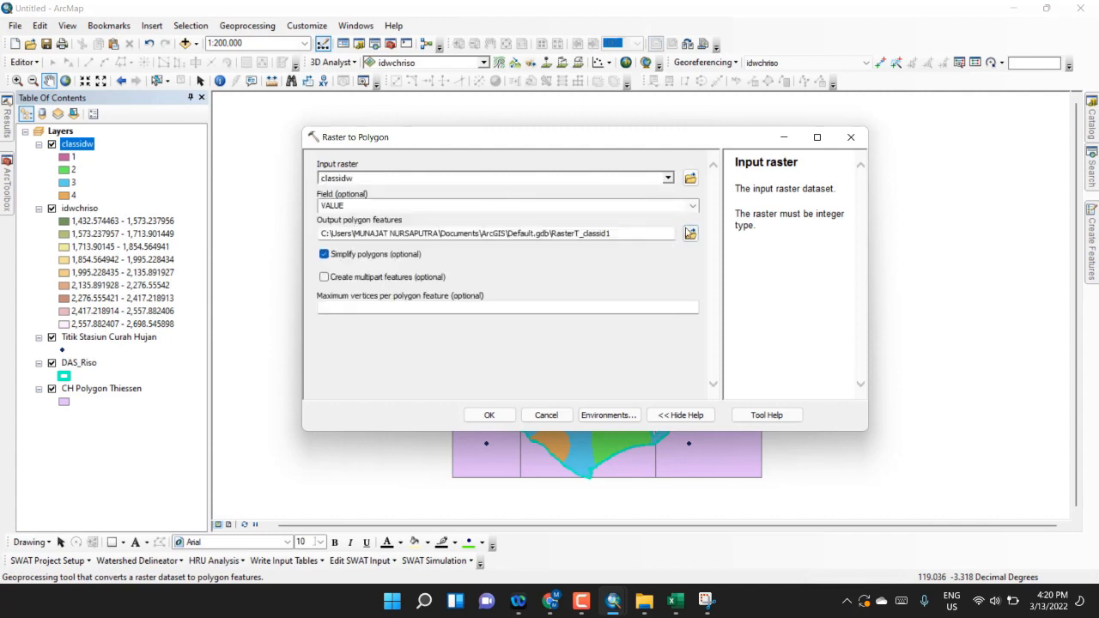
Save the output polygons in the tutorial folder as CH Isohyet DAS Riso and run the Raster to Polygon conversion
click(690, 234)
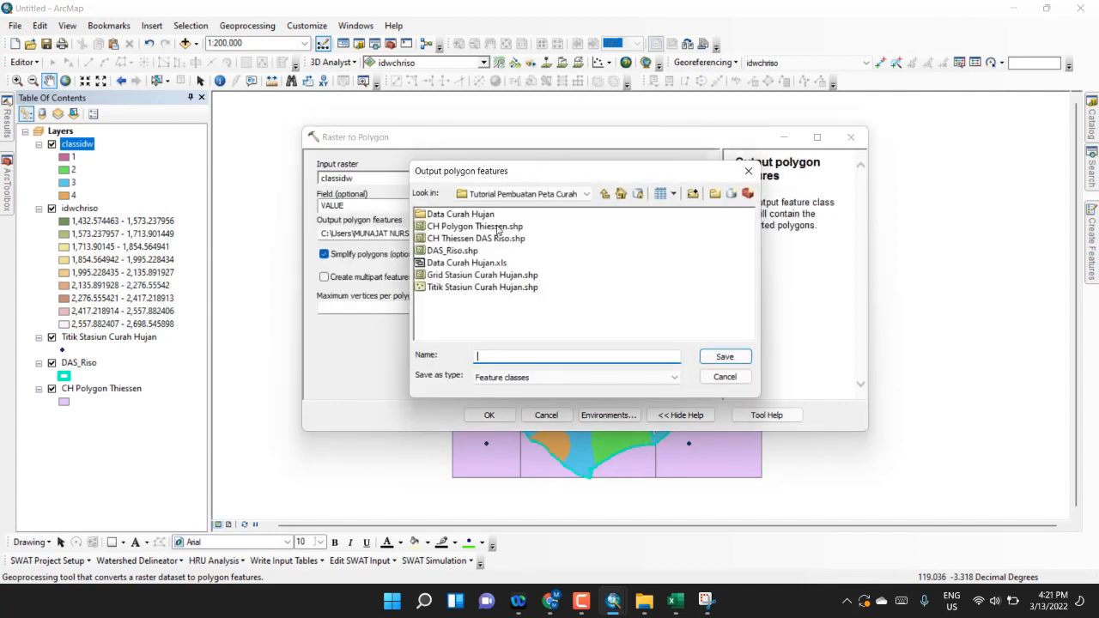
click(463, 238)
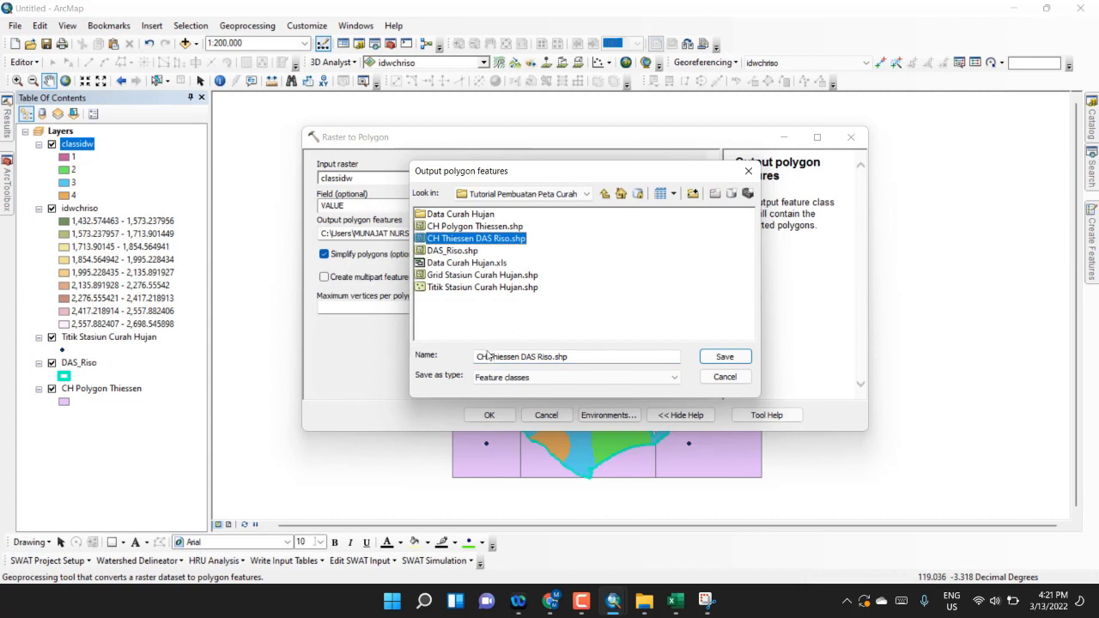
drag(490, 357, 519, 359)
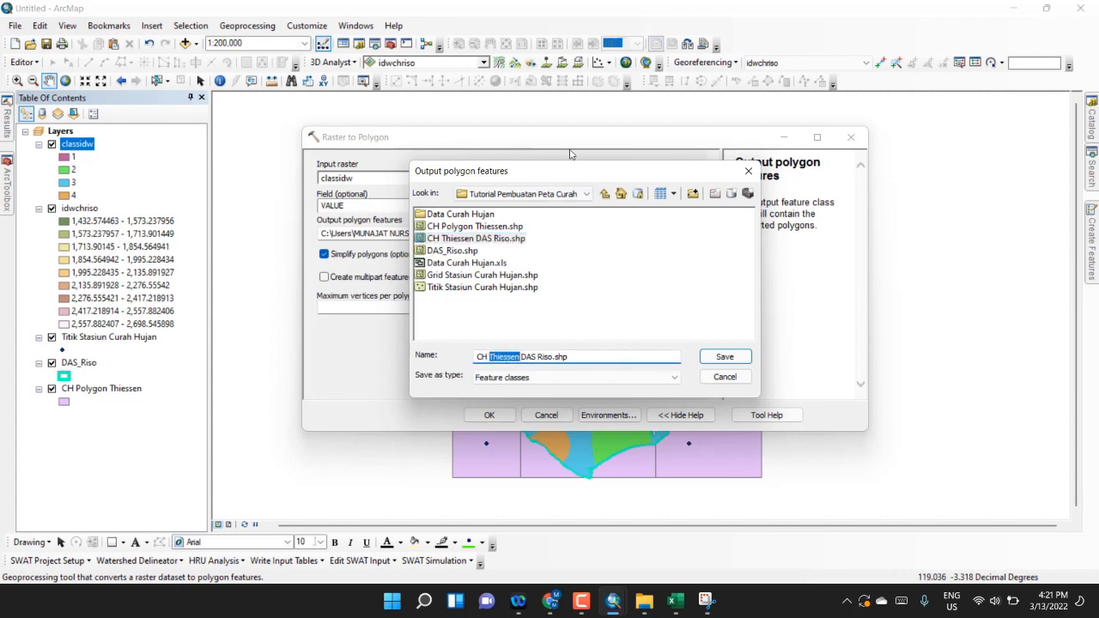
text(Isohyet)
click(717, 362)
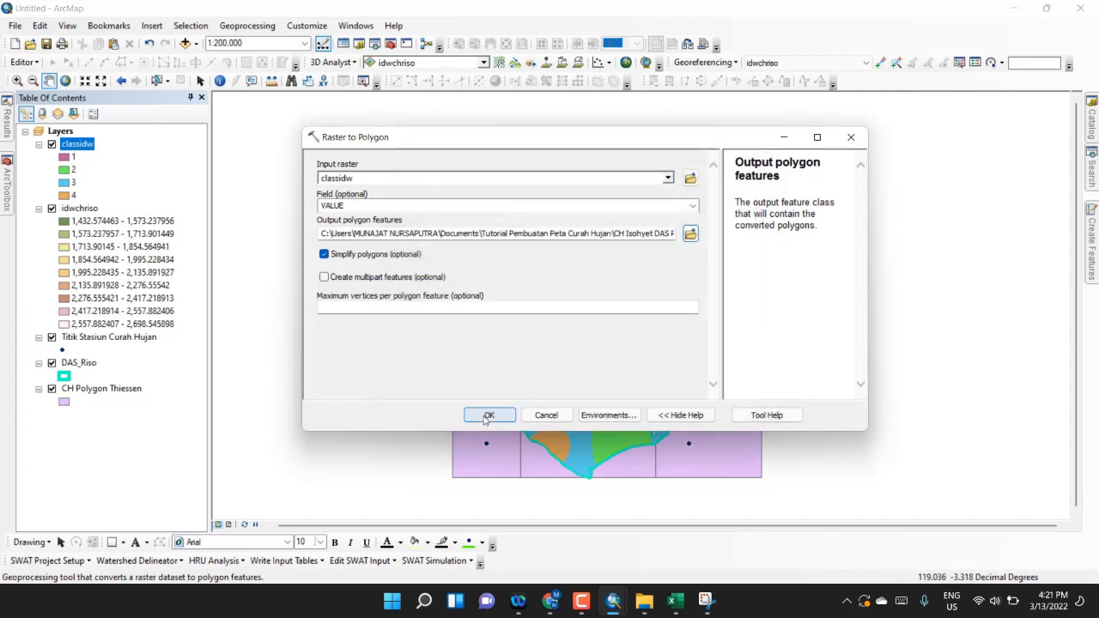
click(488, 415)
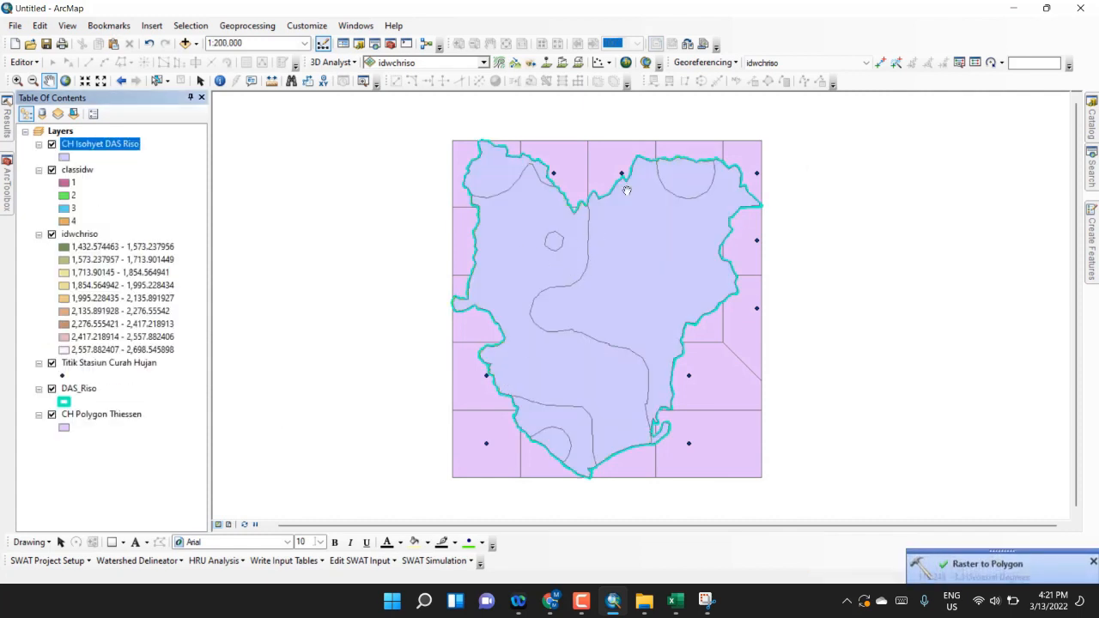
Hide the classidw, idwchriso, Titik Stasiun Curah Hujan and CH Polygon Thiessen layers
click(51, 170)
click(52, 235)
click(52, 363)
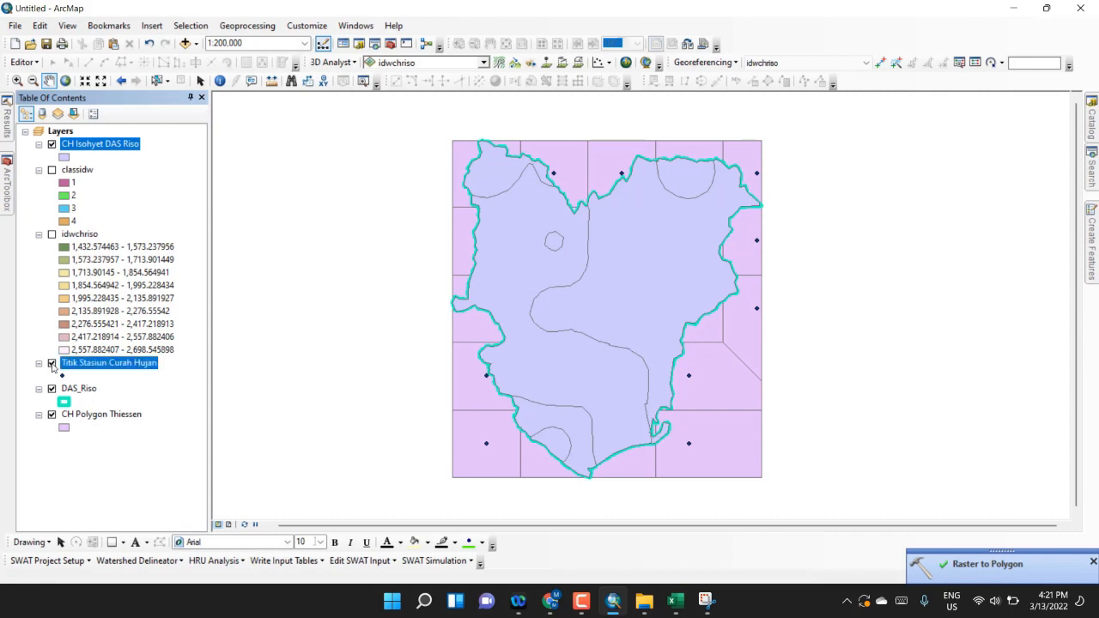
click(52, 415)
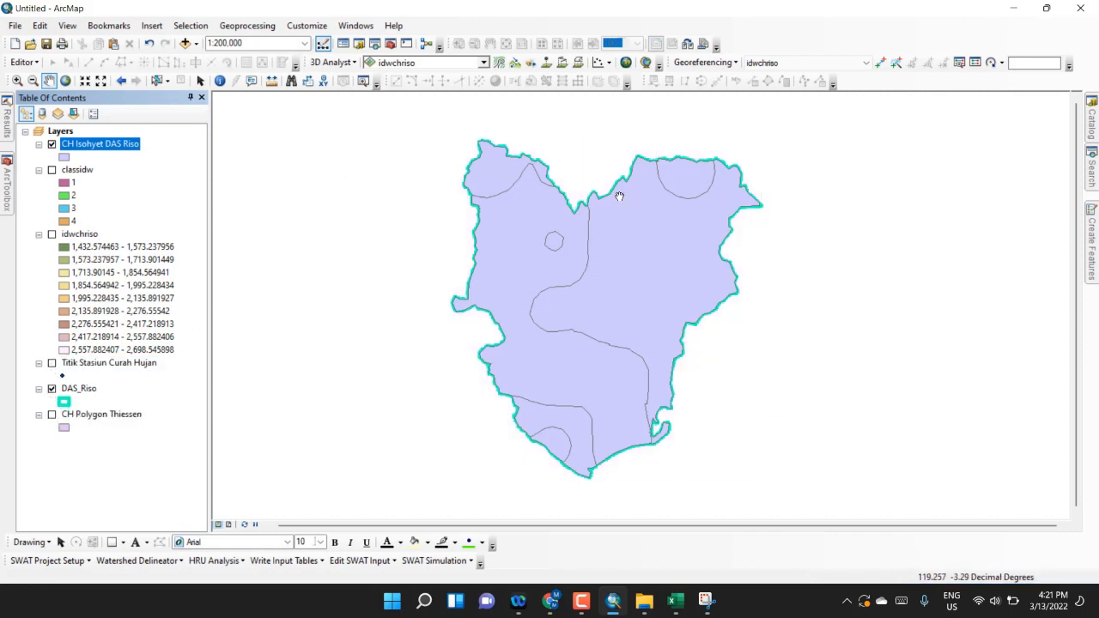
Open the attribute table of CH Isohyet DAS Riso and sort the records by gridcode in ascending order
right_click(139, 145)
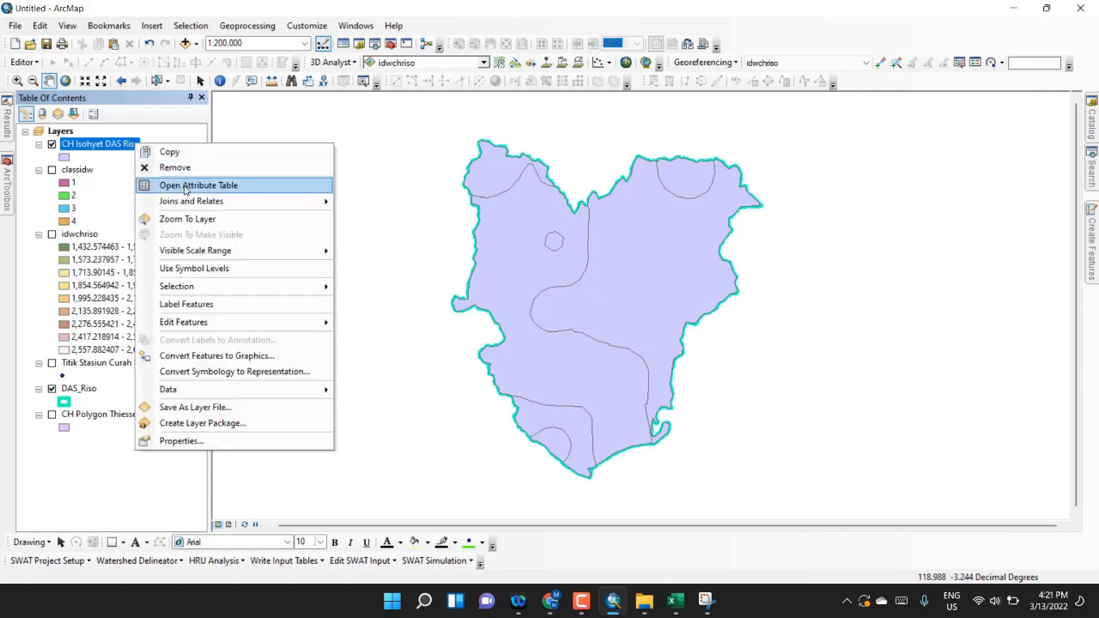
click(183, 184)
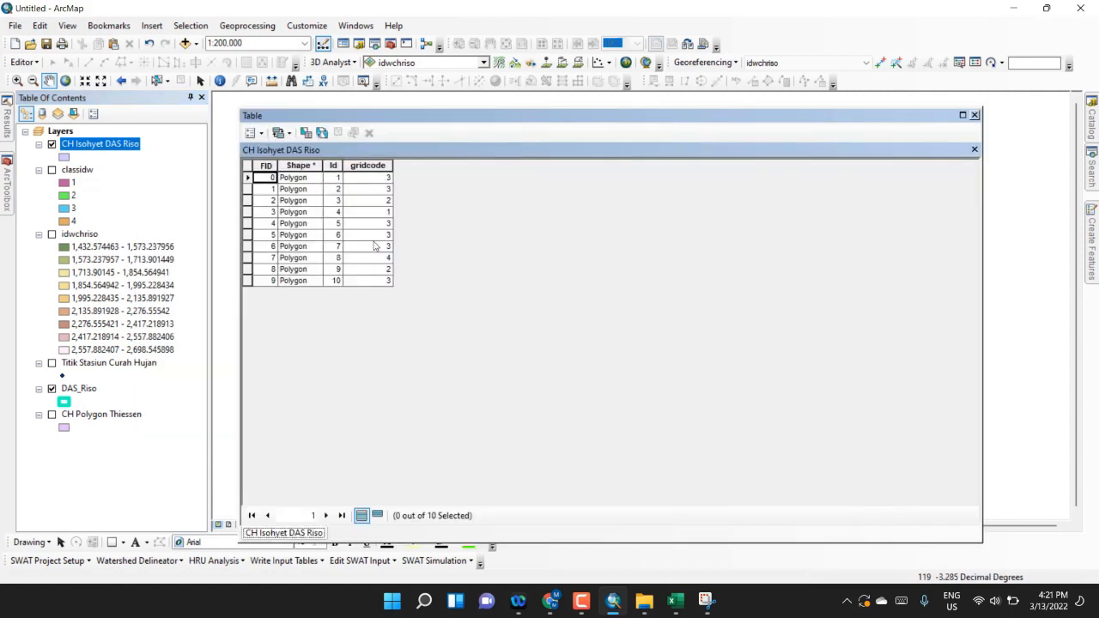
double_click(368, 165)
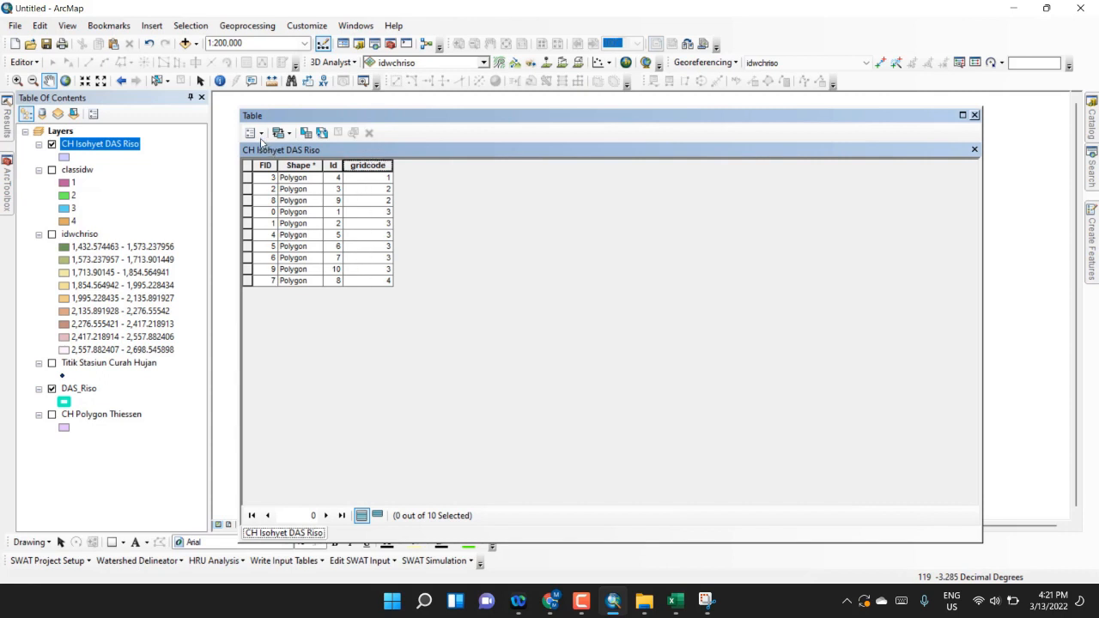
Add a Text field named CHmmyear with length 50 to the table and shift the table window clear of the editing controls
click(253, 133)
click(284, 233)
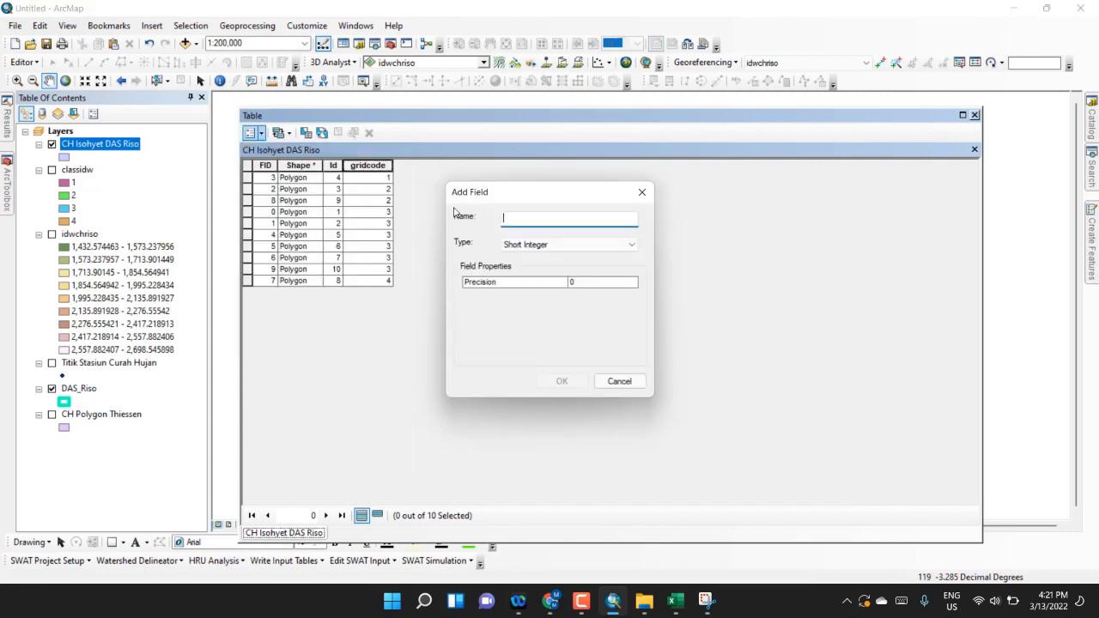
text(CHmmyear)
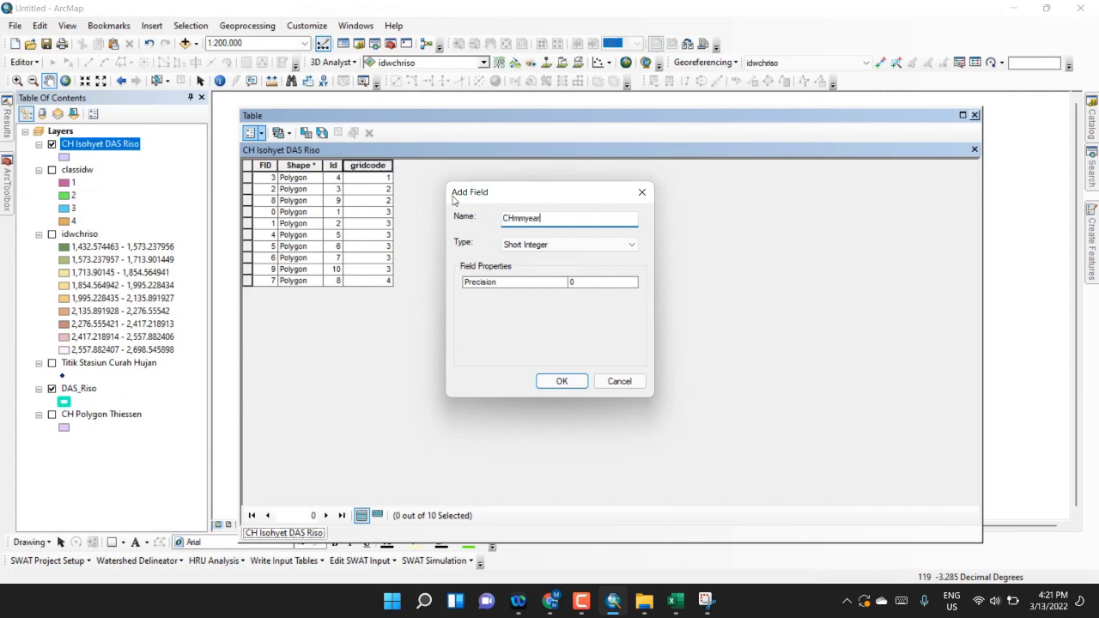
click(522, 248)
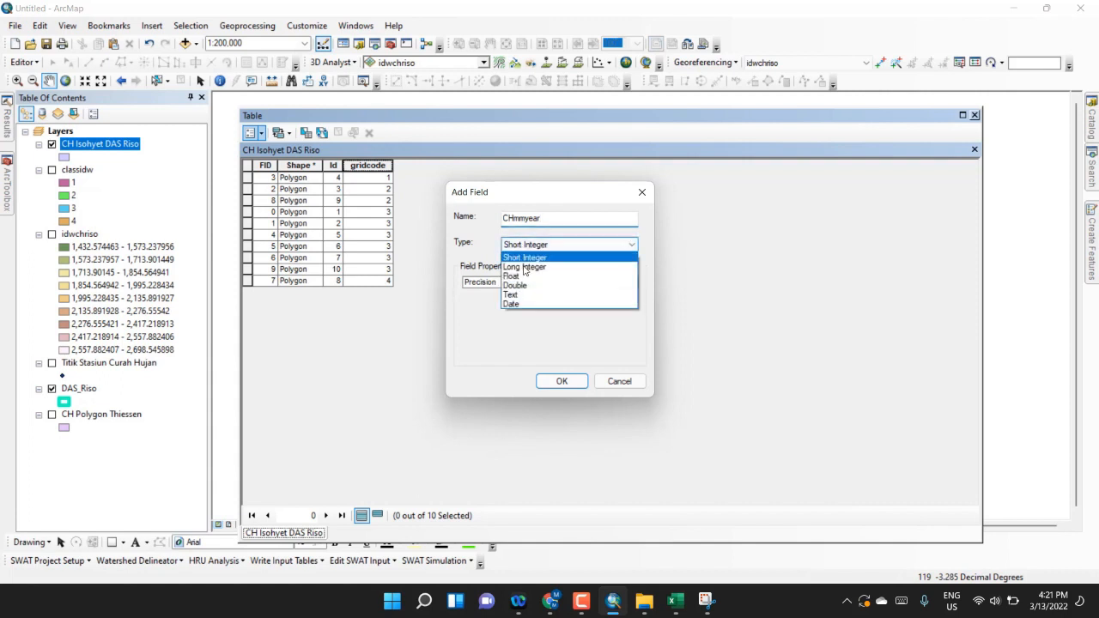
click(528, 288)
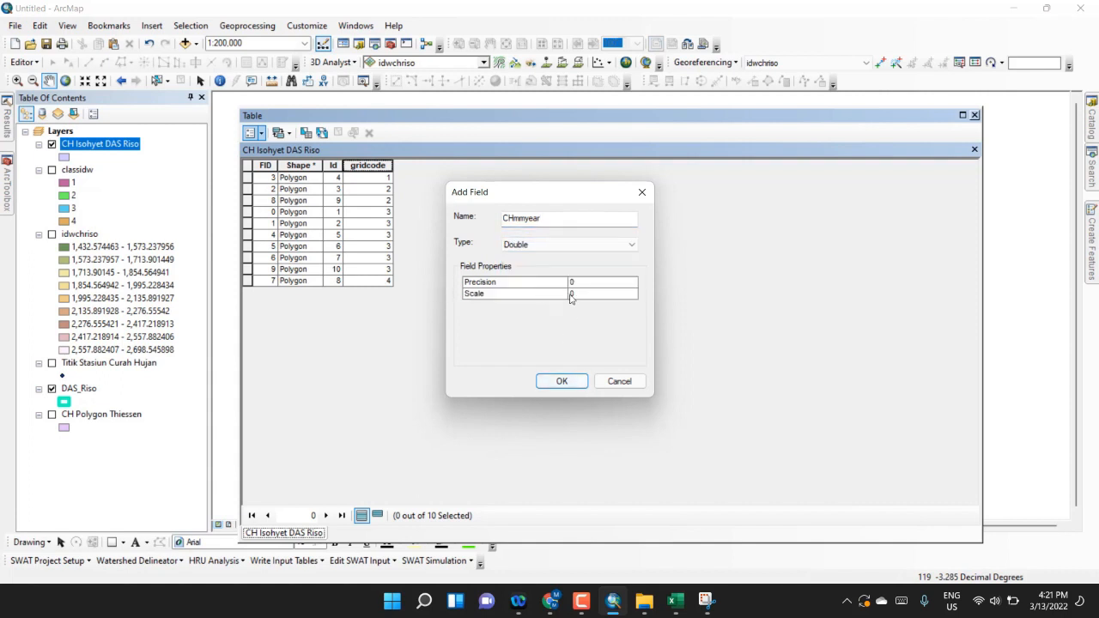
click(552, 244)
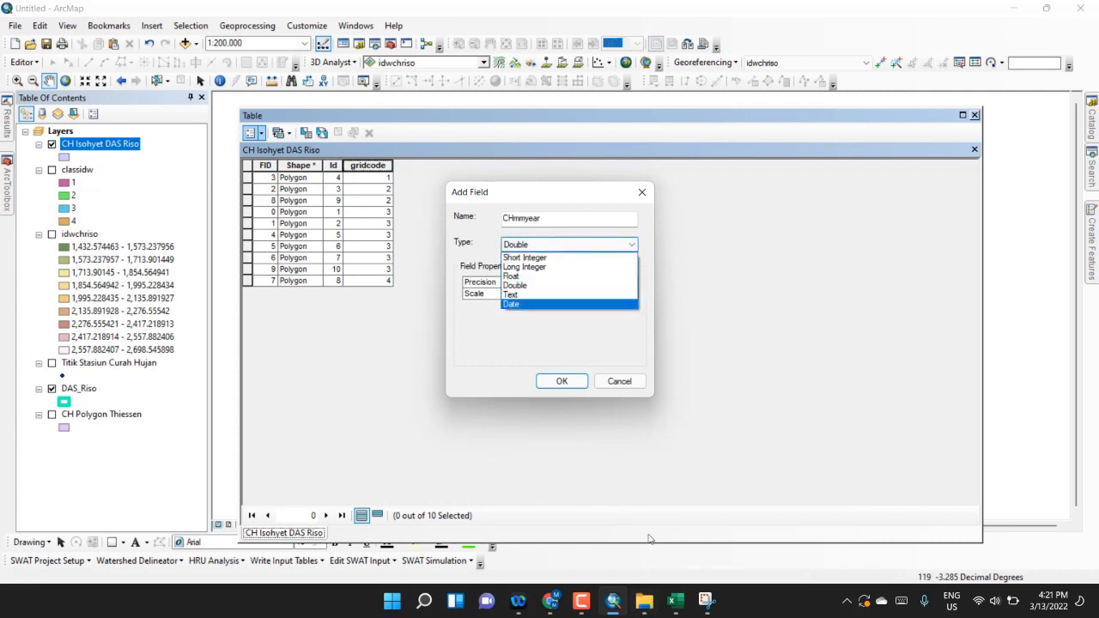
click(518, 295)
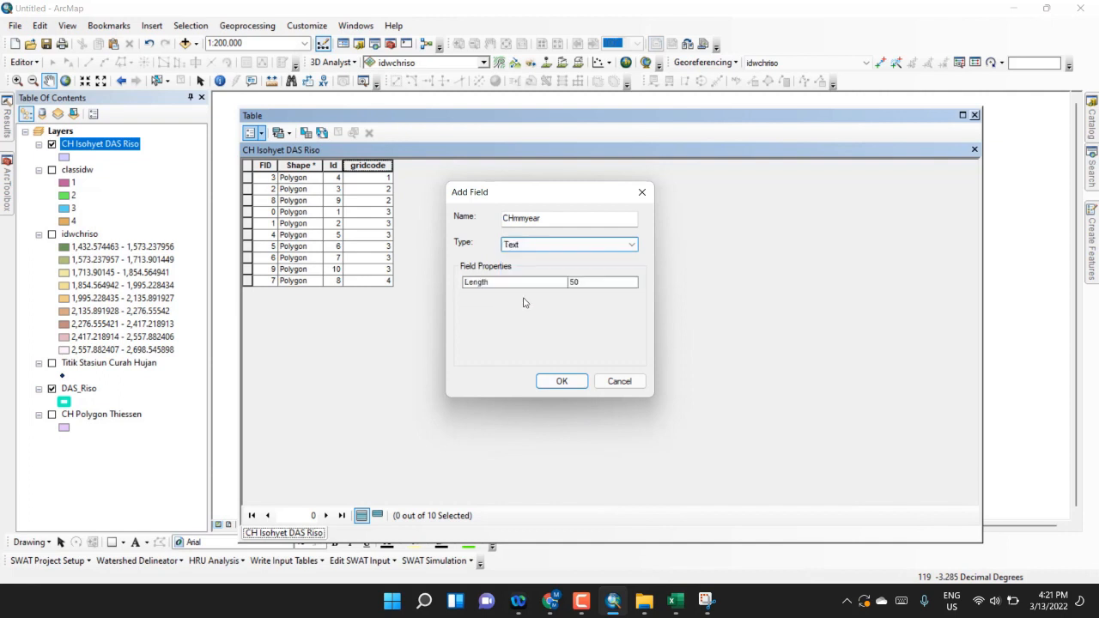
click(563, 382)
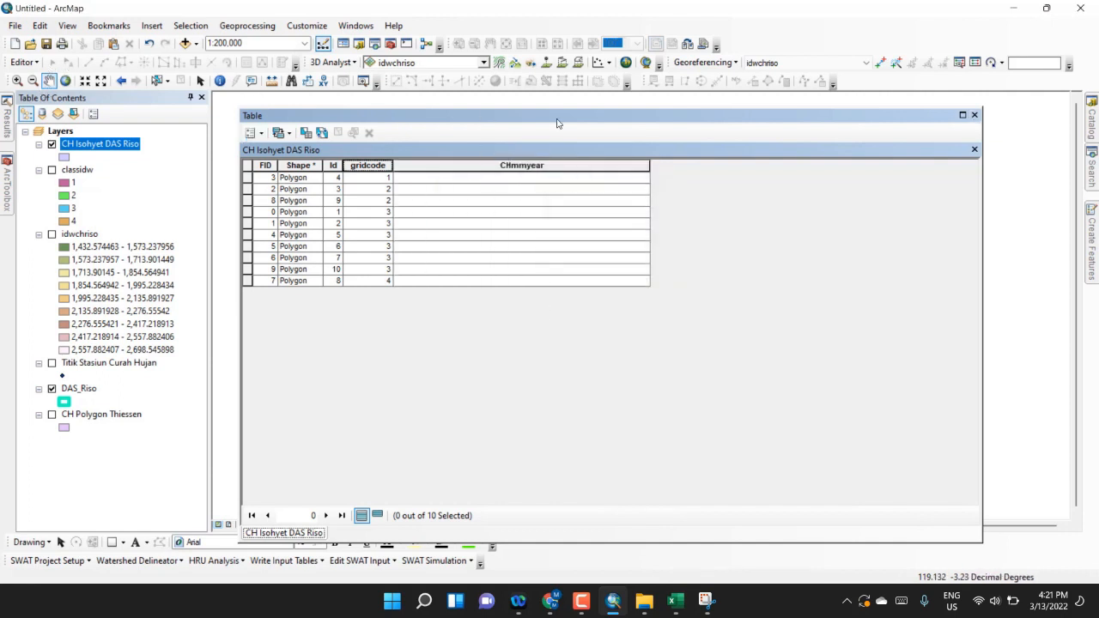
drag(517, 126, 533, 181)
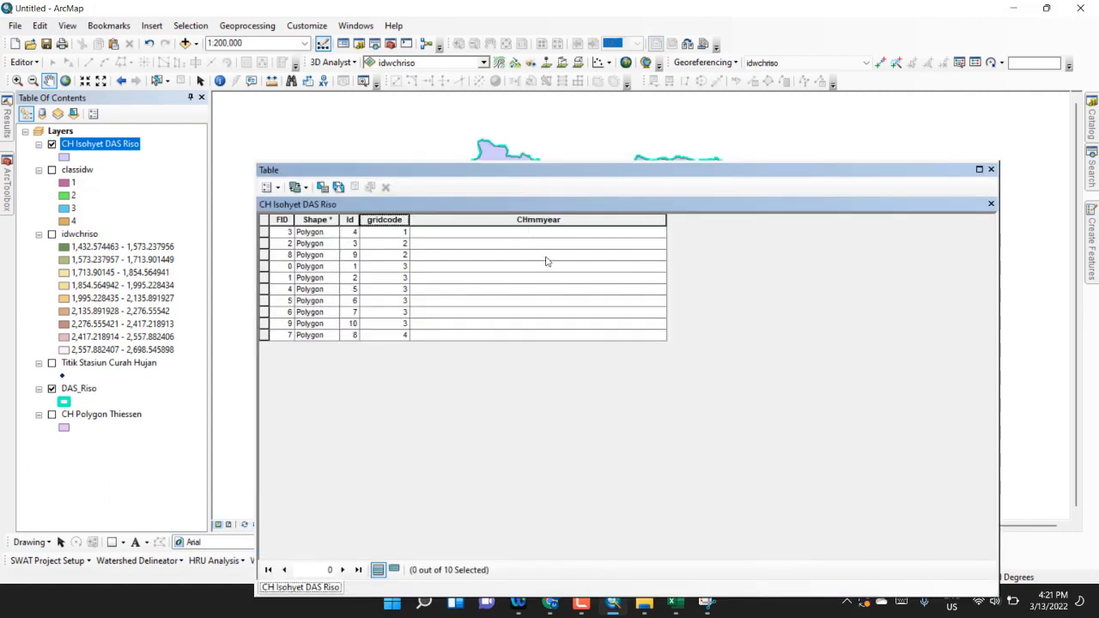
click(23, 62)
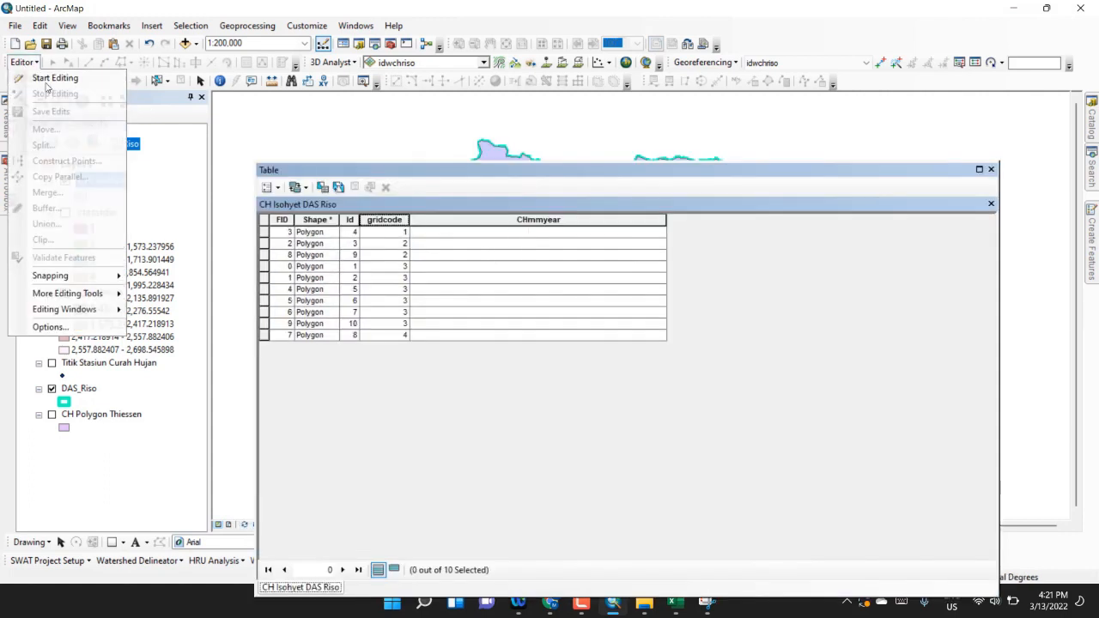
click(53, 80)
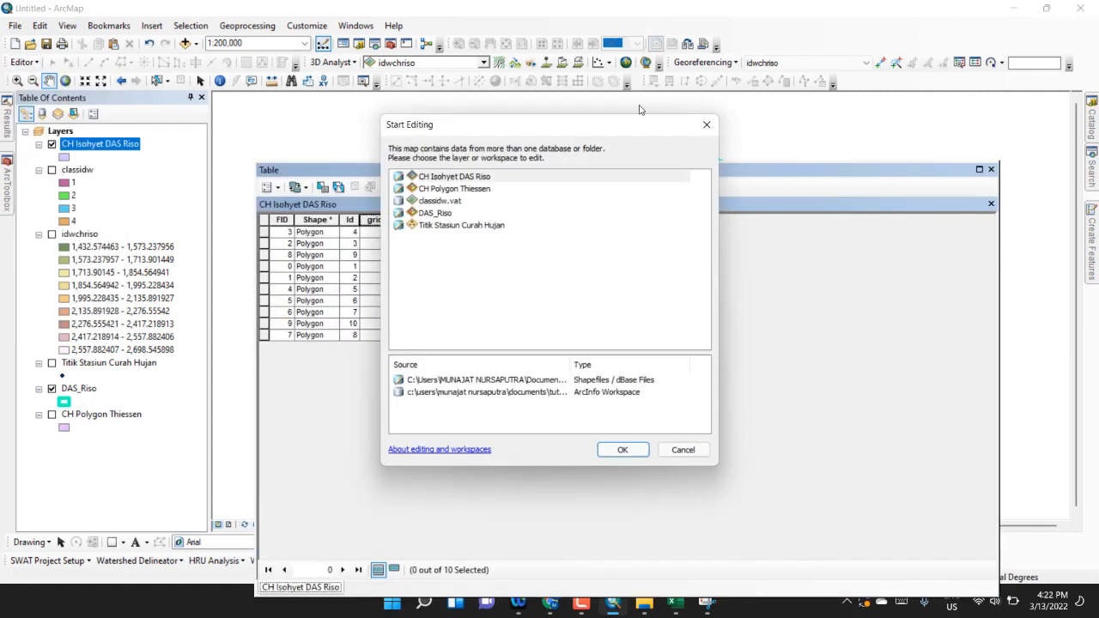
click(706, 125)
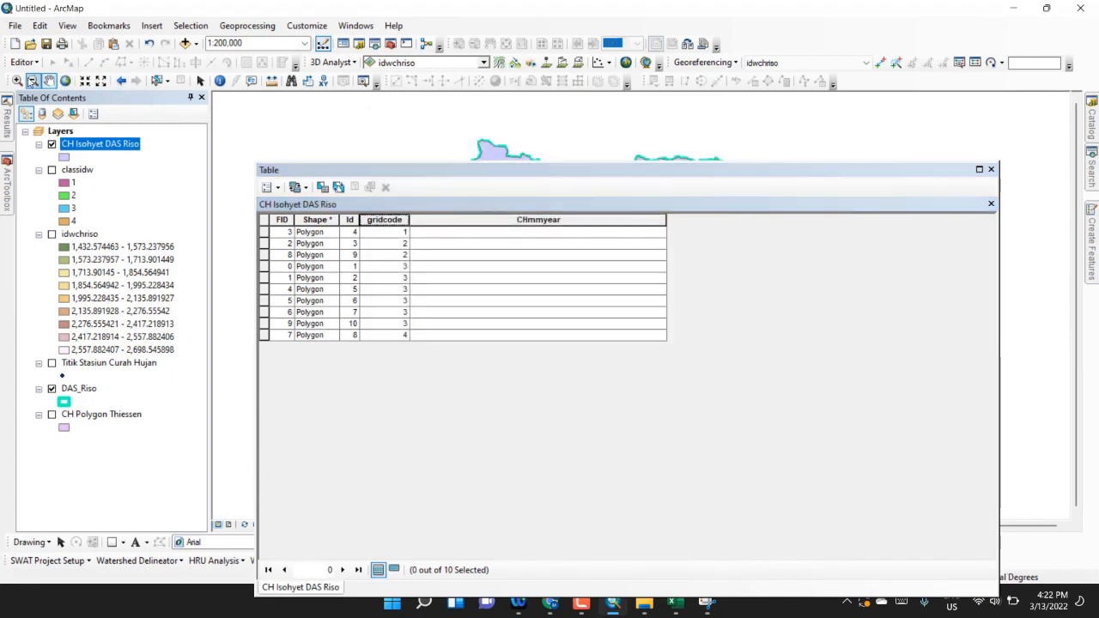
Start an edit session on the CH Isohyet DAS Riso layer
click(23, 61)
click(47, 77)
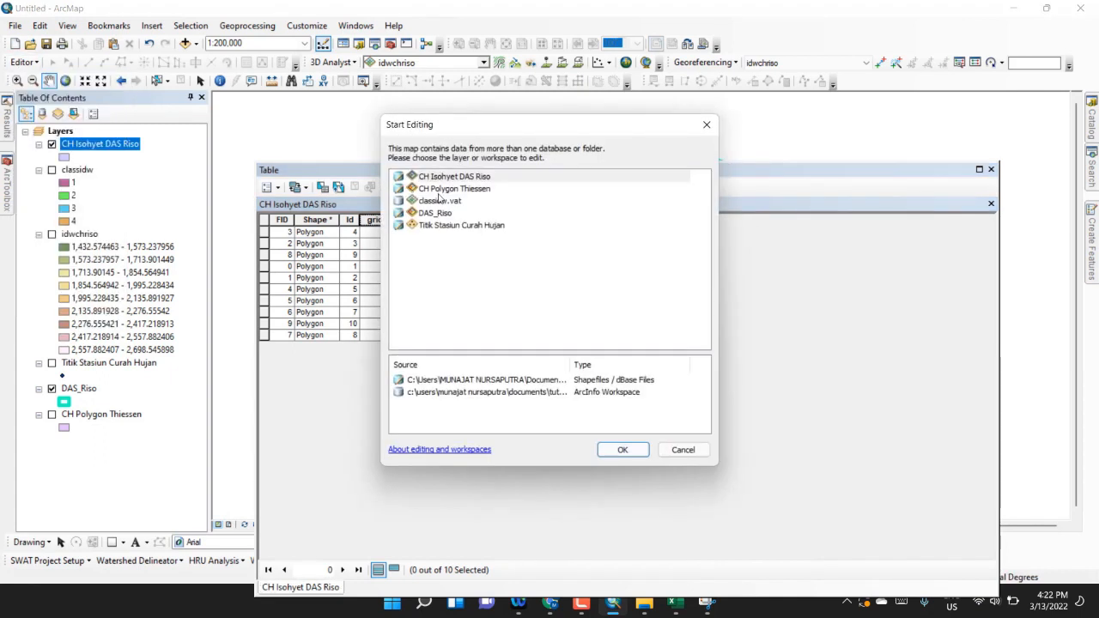
click(446, 178)
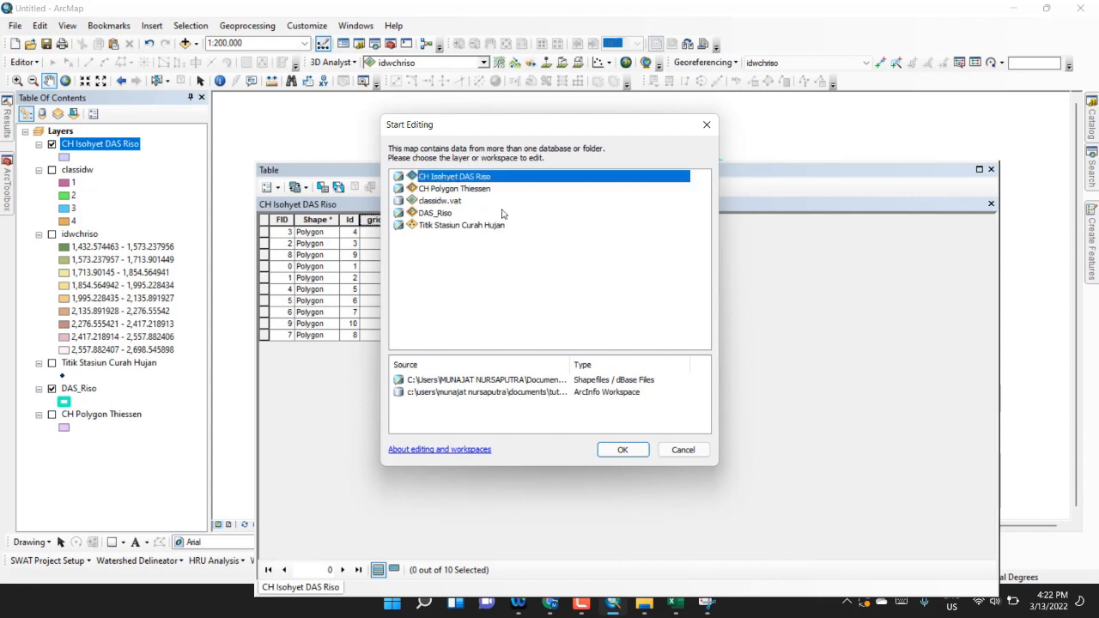
click(635, 451)
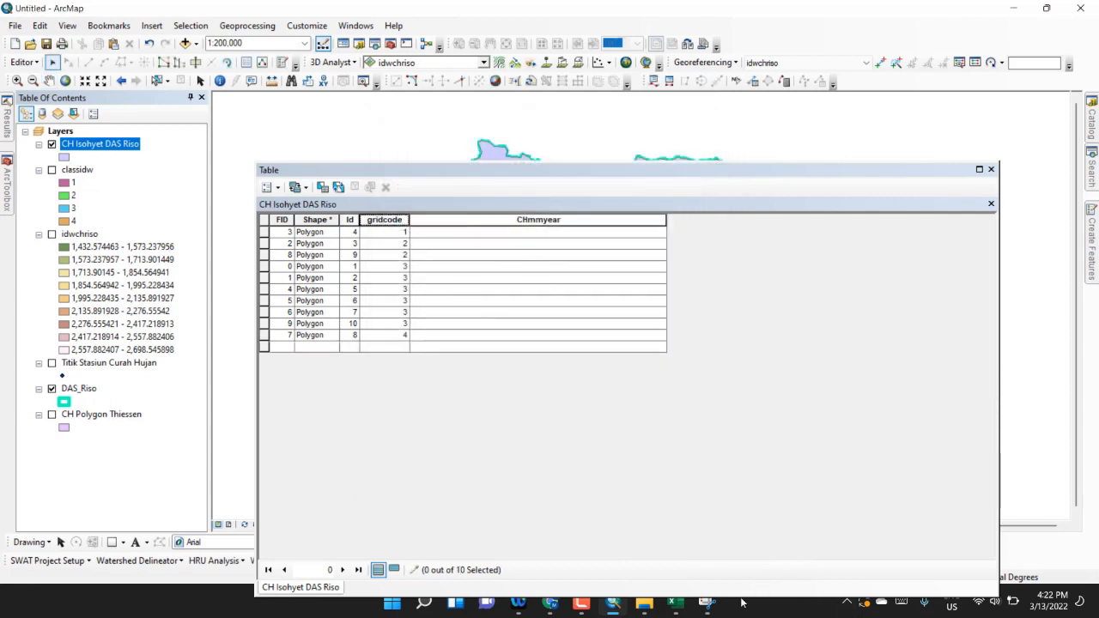
Consult the captured Reclassify class table and enter 1432-1500 as the CHmmyear value of the gridcode 1 record
click(706, 604)
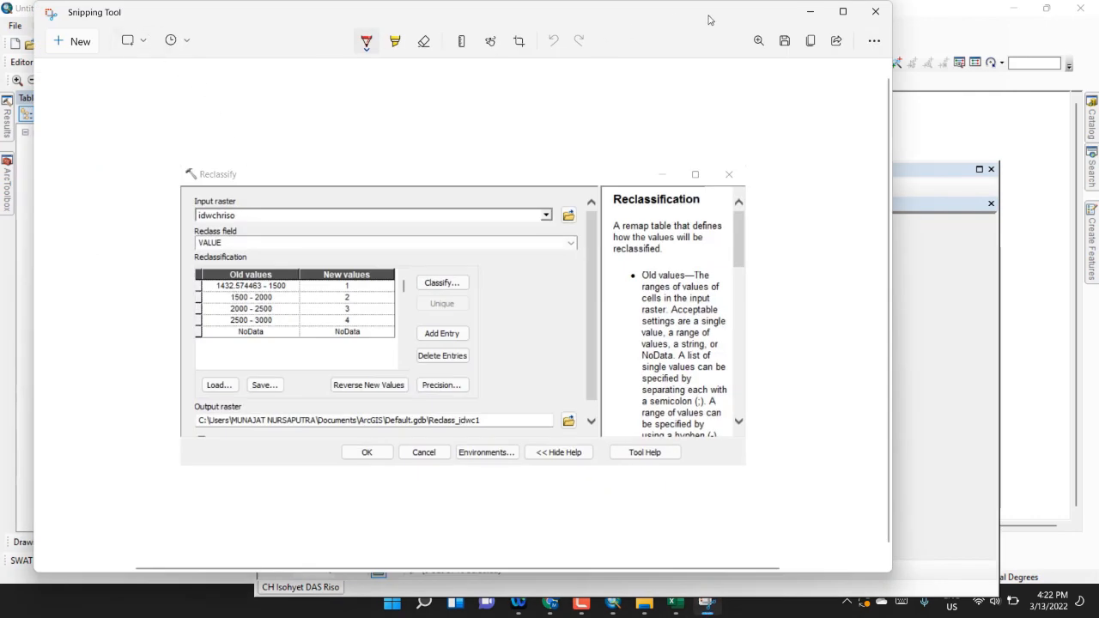
click(810, 12)
click(478, 232)
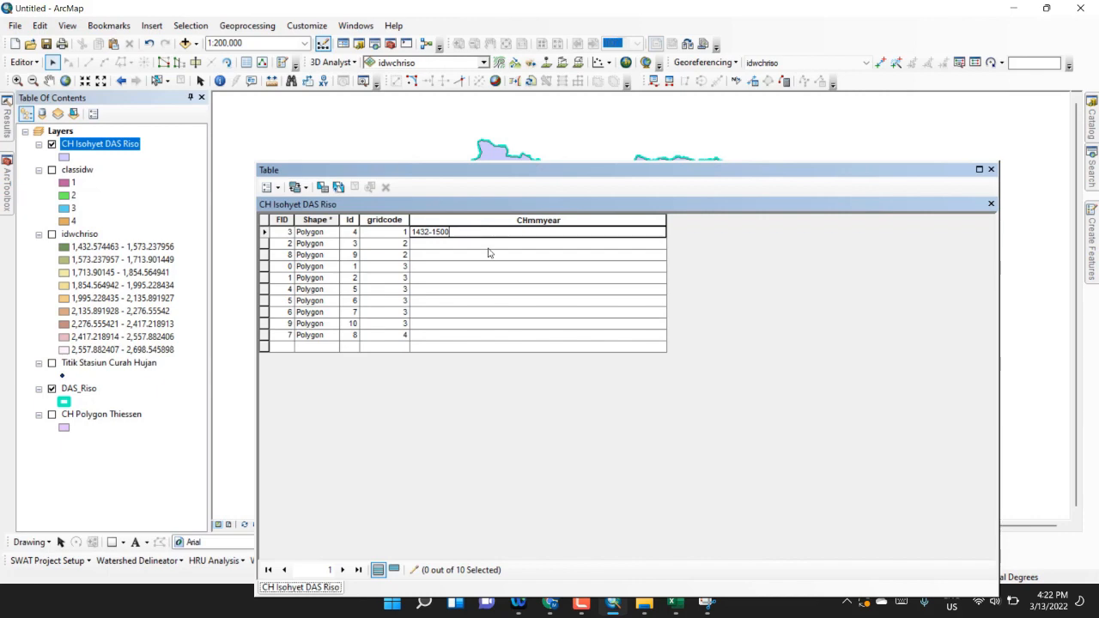
key(Return)
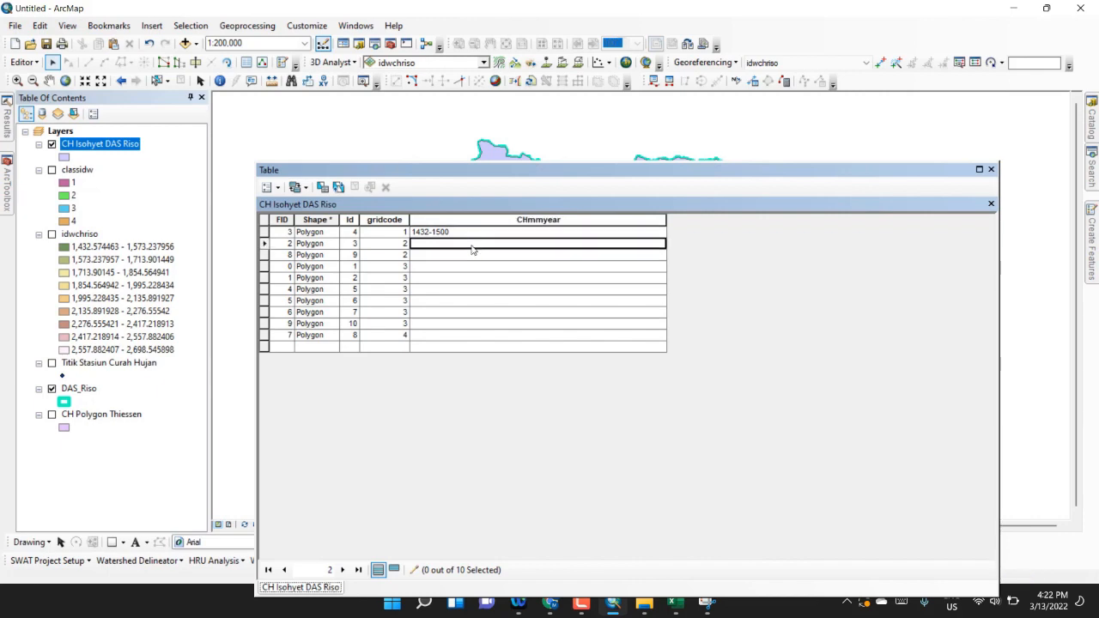
Consult the captured Reclassify class table and enter 1500-2000 as the CHmmyear value of both gridcode 2 records
click(701, 595)
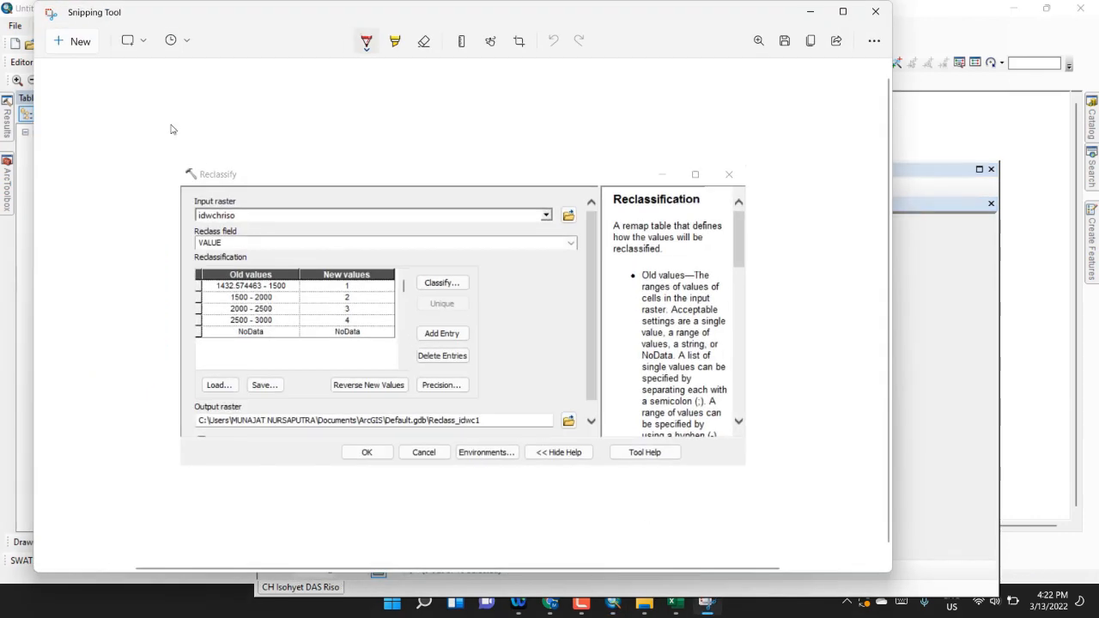
click(809, 11)
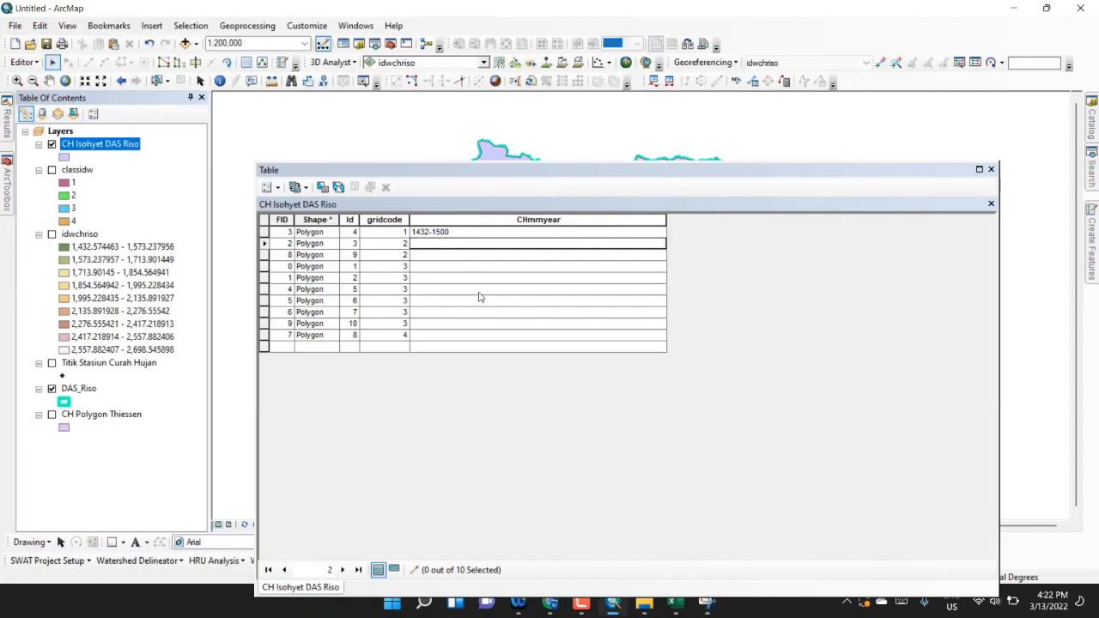
click(437, 244)
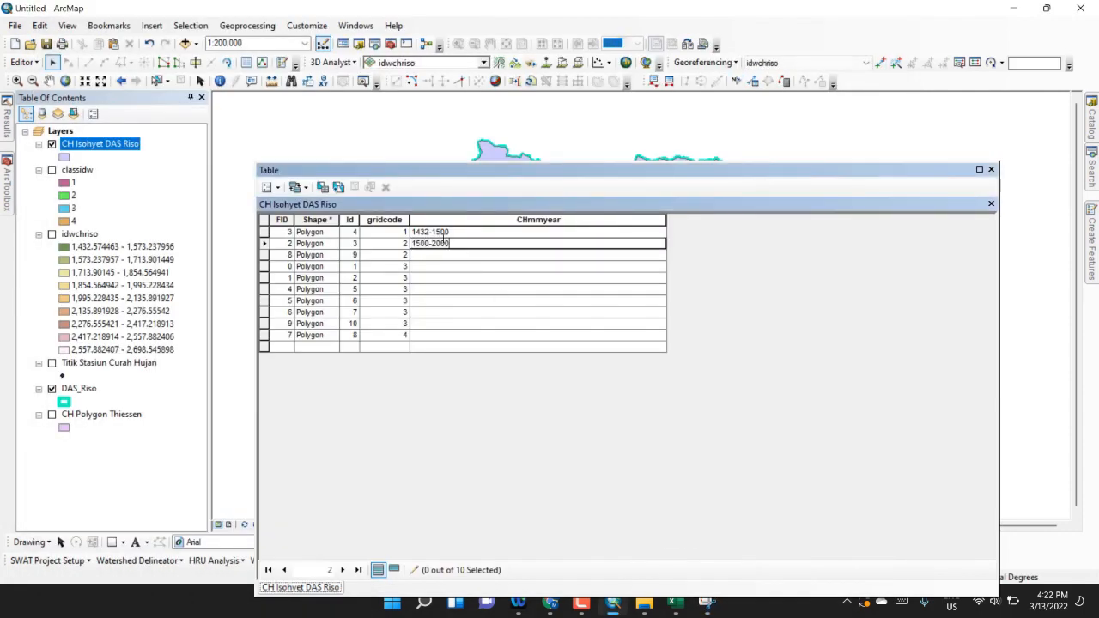
drag(452, 244, 405, 244)
key(ctrl+c)
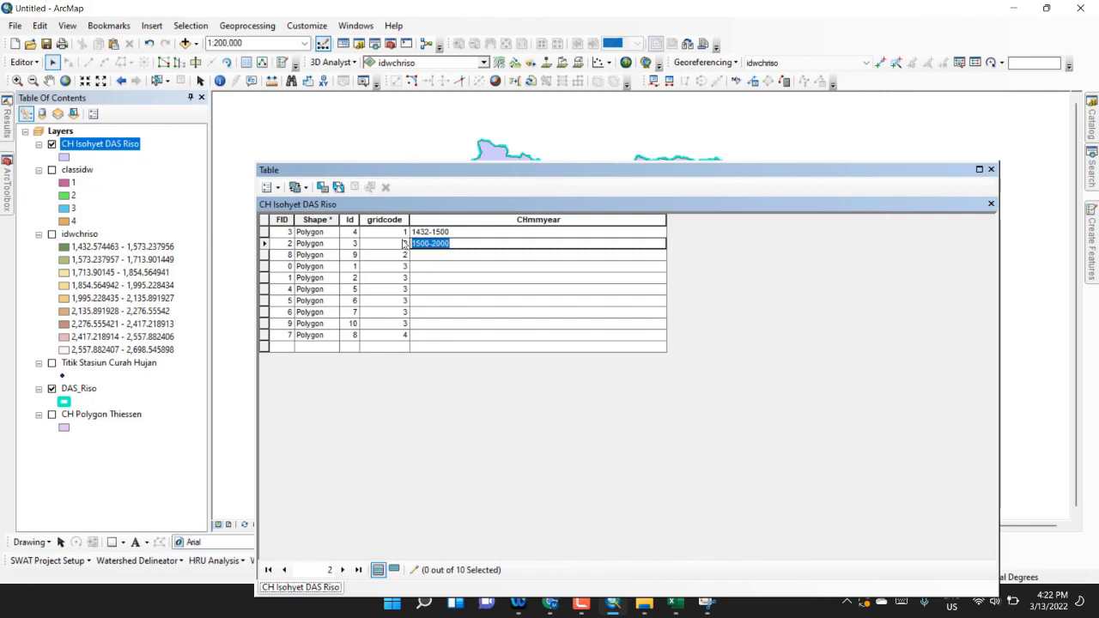
click(427, 259)
click(427, 259)
key(ctrl+v)
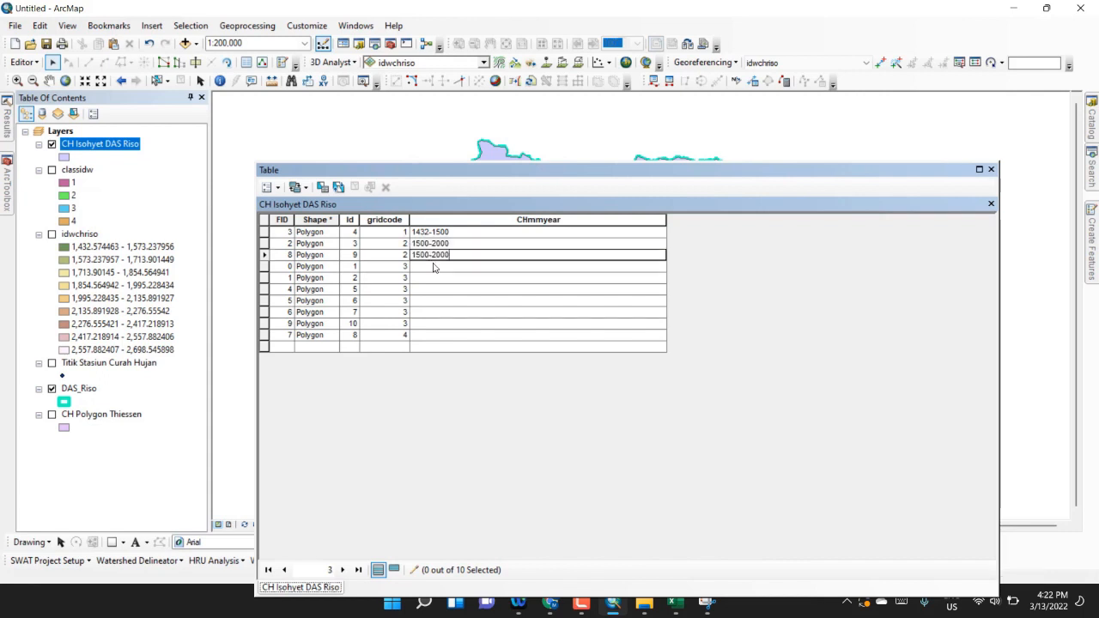
key(Return)
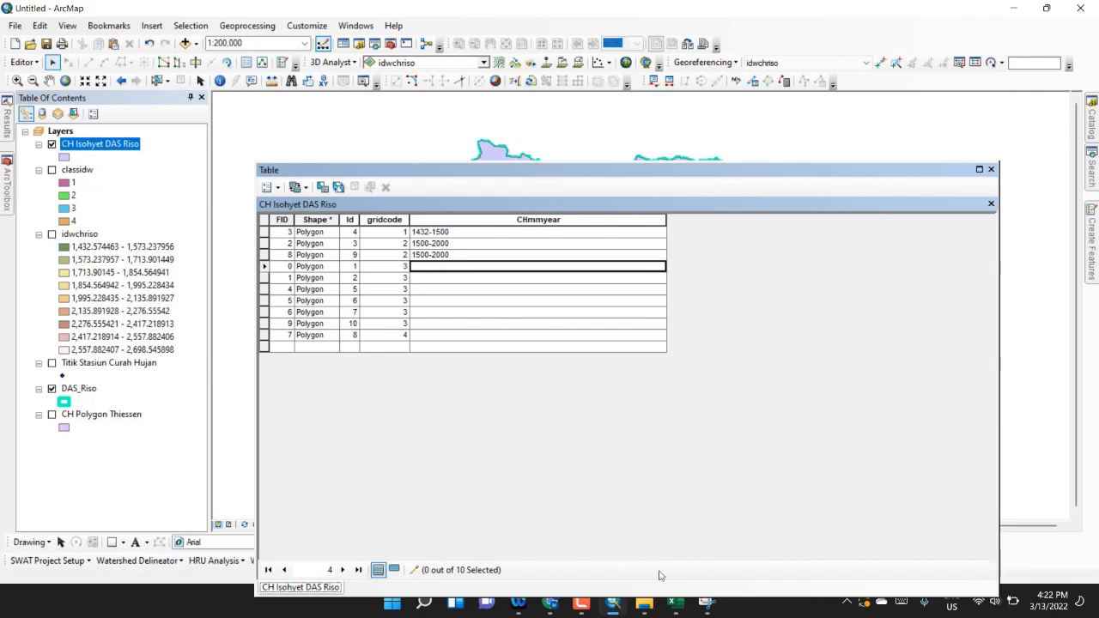
Check the captured class table for class 3 and enter 2000-2500 as the CHmmyear value of the first gridcode 3 record
click(706, 604)
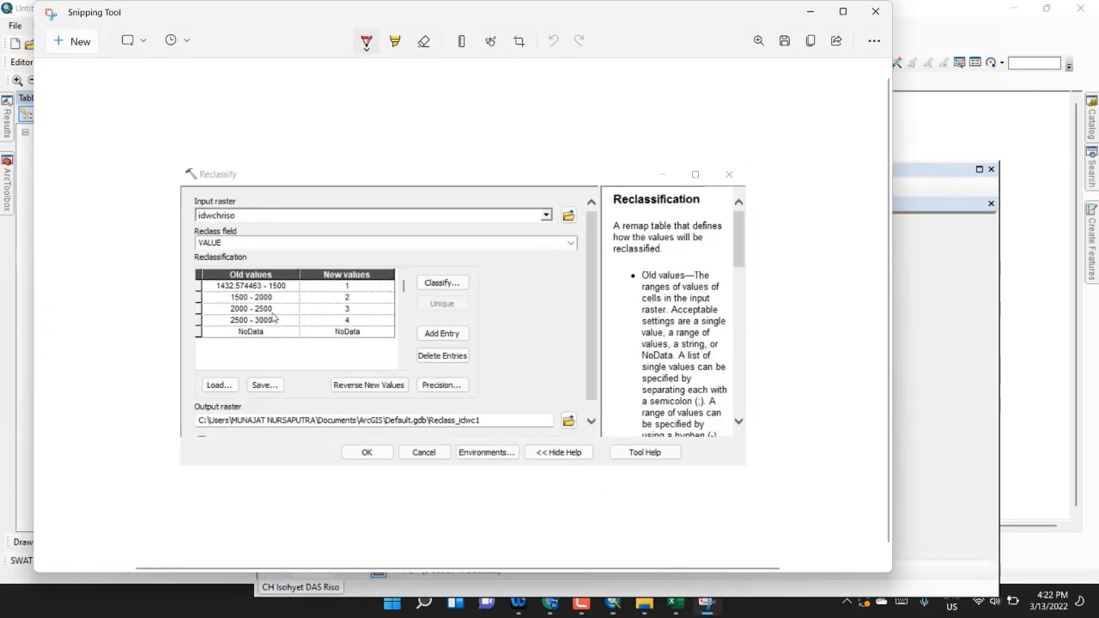
click(810, 12)
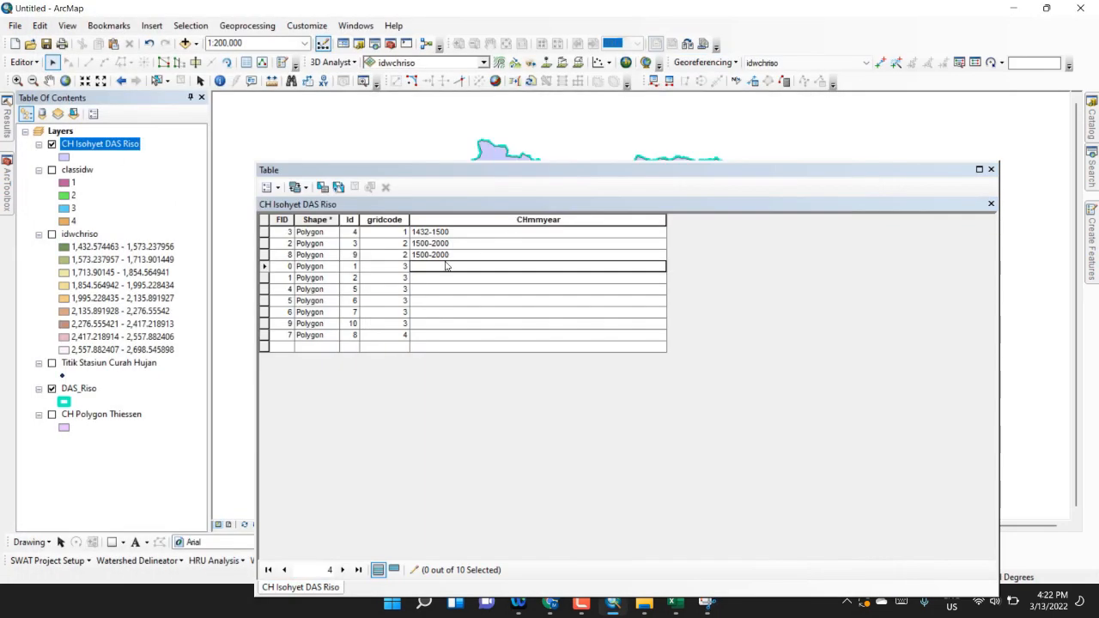
click(444, 266)
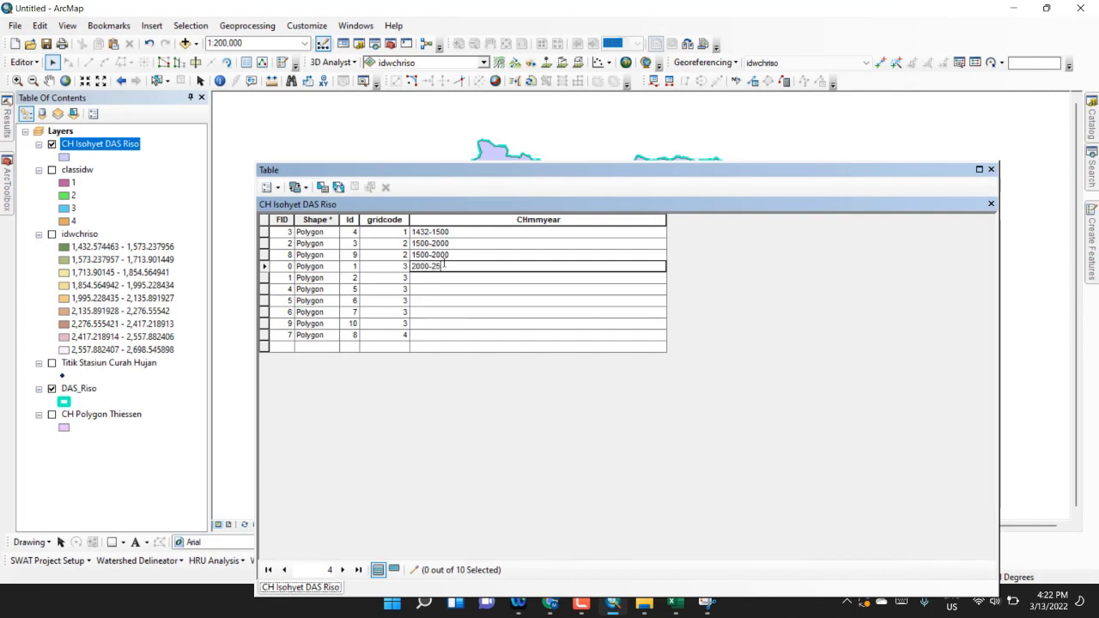
Copy the 2000-2500 value into the CHmmyear field of the remaining five gridcode 3 records
drag(459, 266, 384, 254)
key(ctrl+c)
click(418, 277)
key(ctrl+v)
click(433, 289)
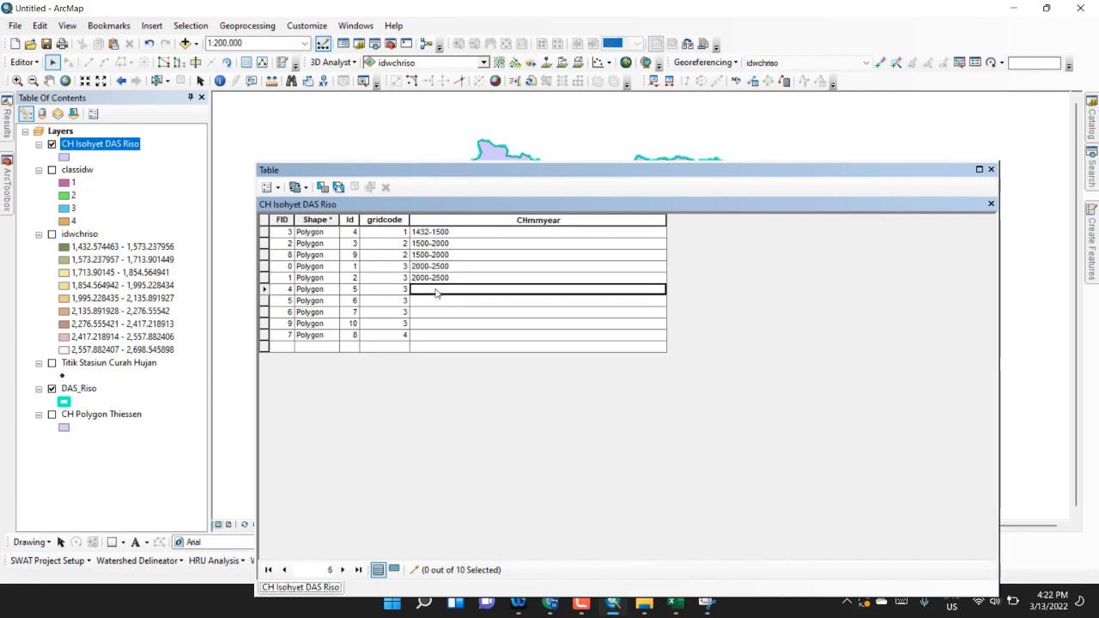
key(ctrl+v)
click(429, 301)
key(ctrl+v)
click(426, 313)
key(ctrl+v)
click(428, 324)
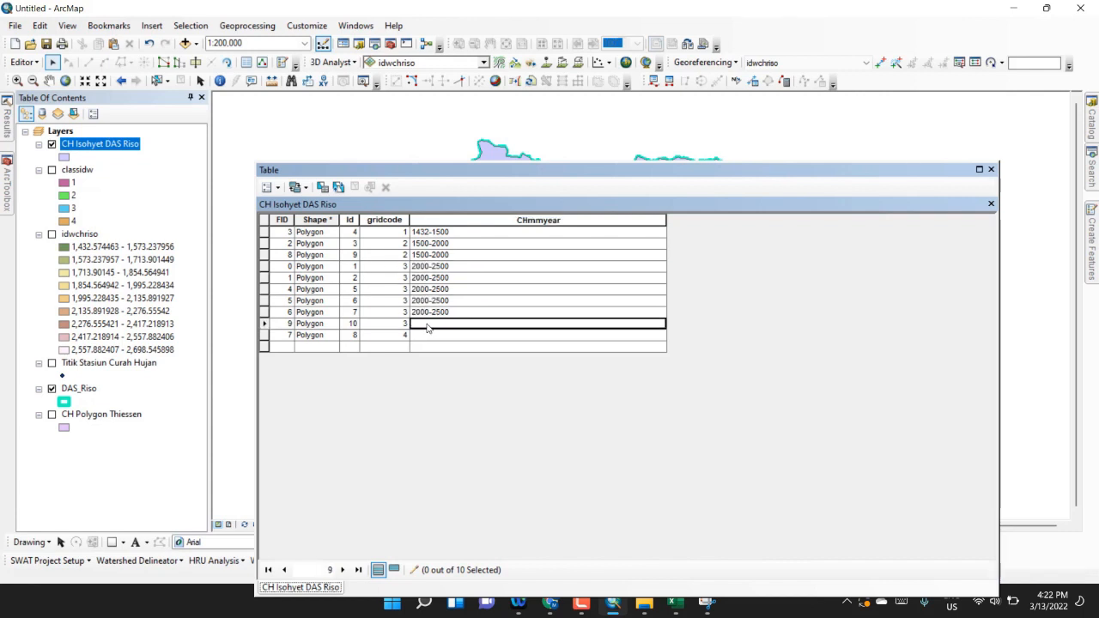
key(ctrl+v)
Check the captured class table for class 4 and enter 2500-3000 as the CHmmyear value of the gridcode 4 record
click(444, 335)
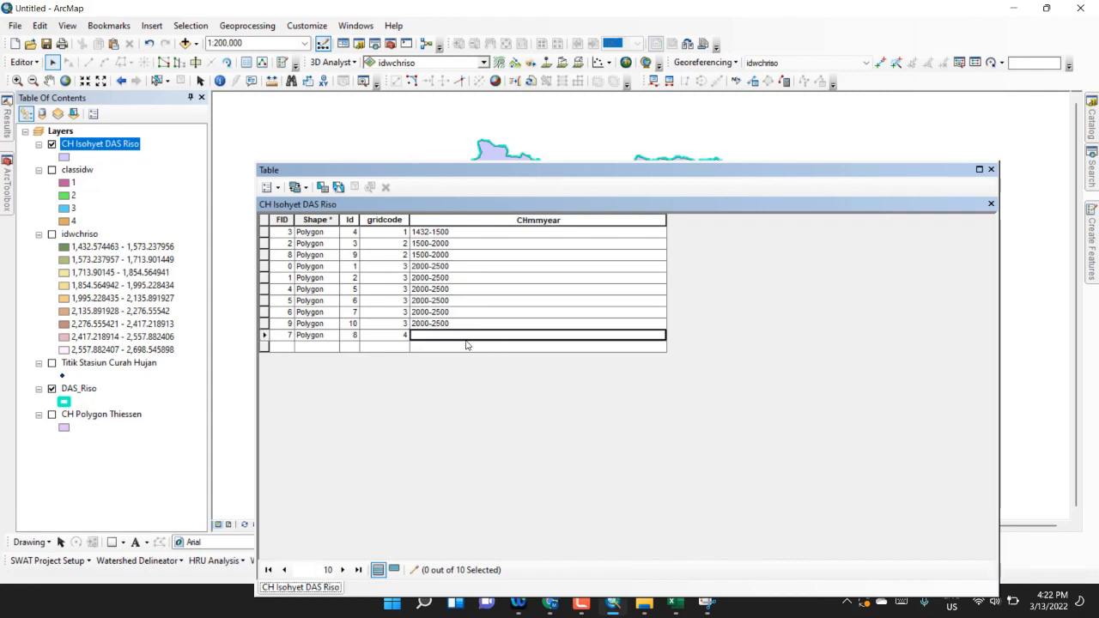
click(705, 604)
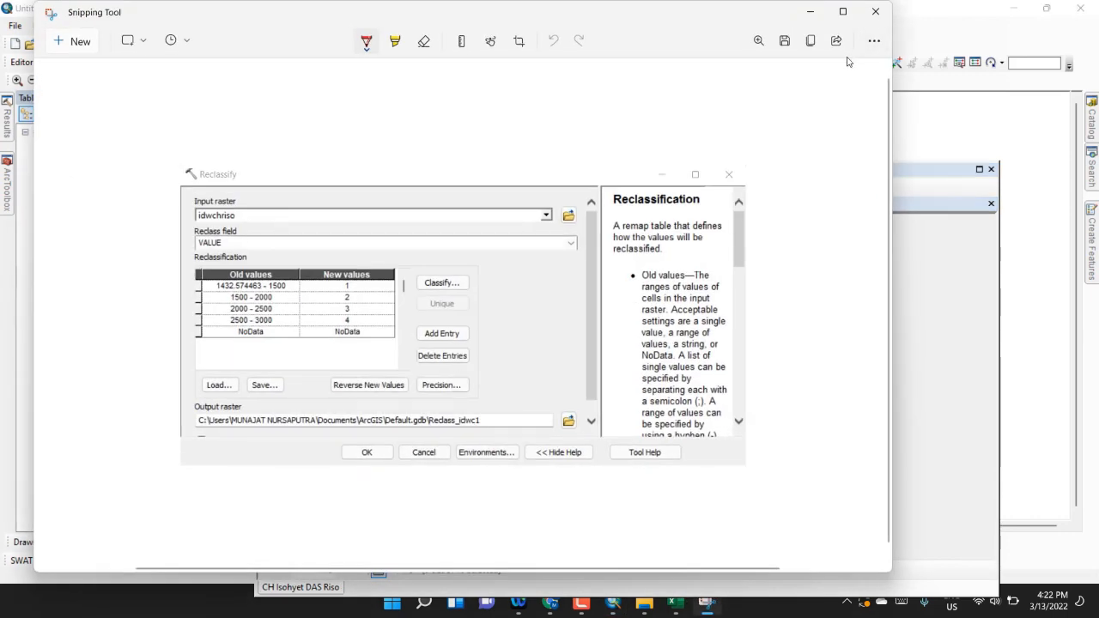
click(809, 12)
click(443, 335)
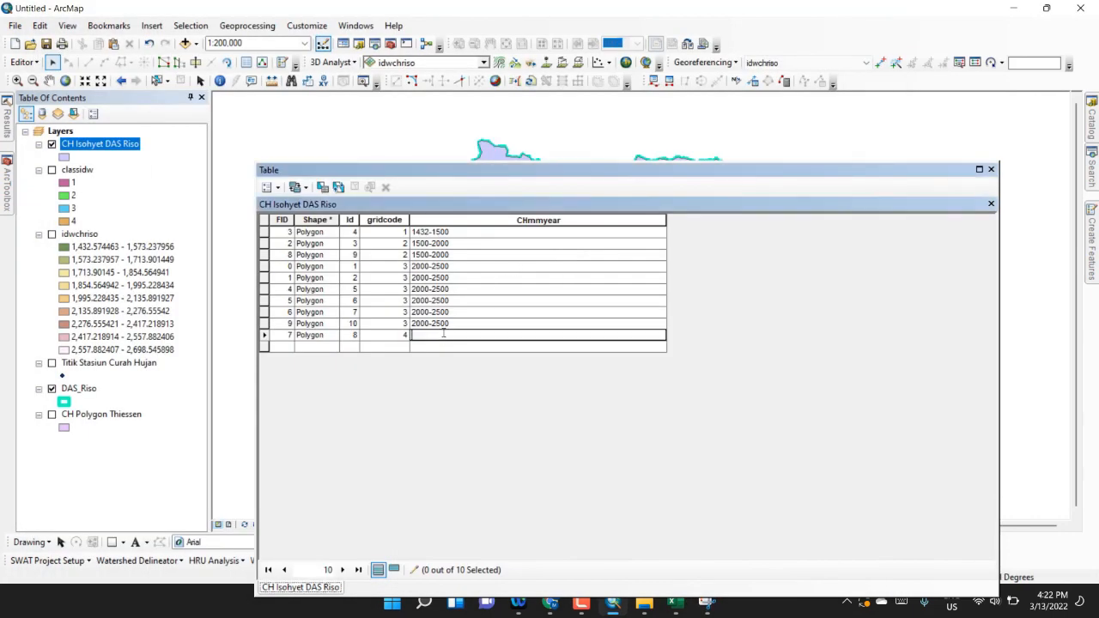
text(2500-3000)
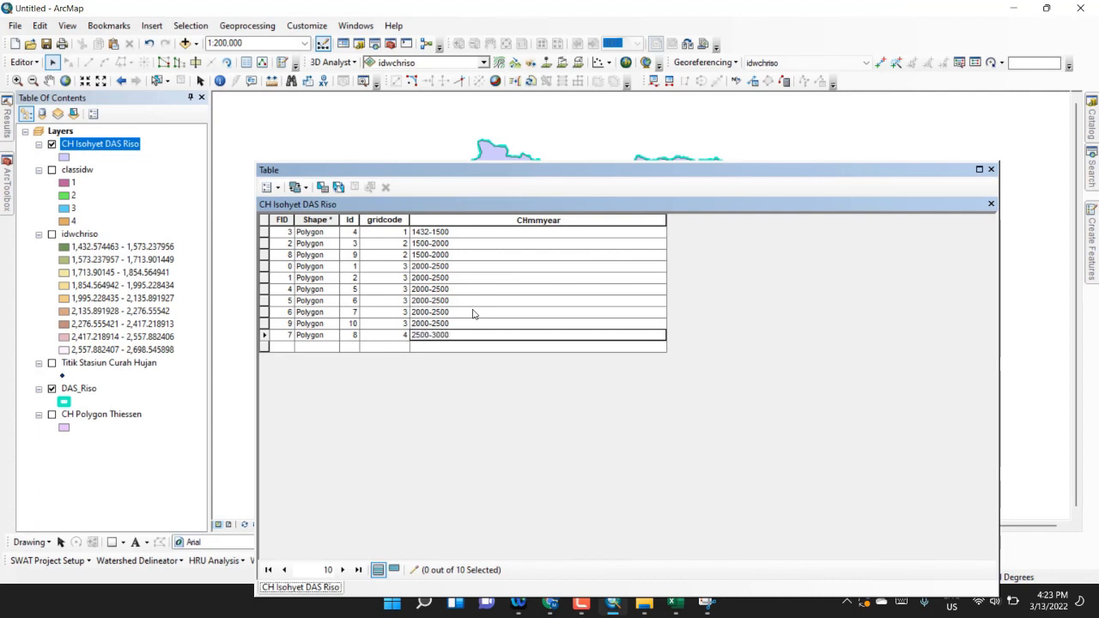
click(448, 277)
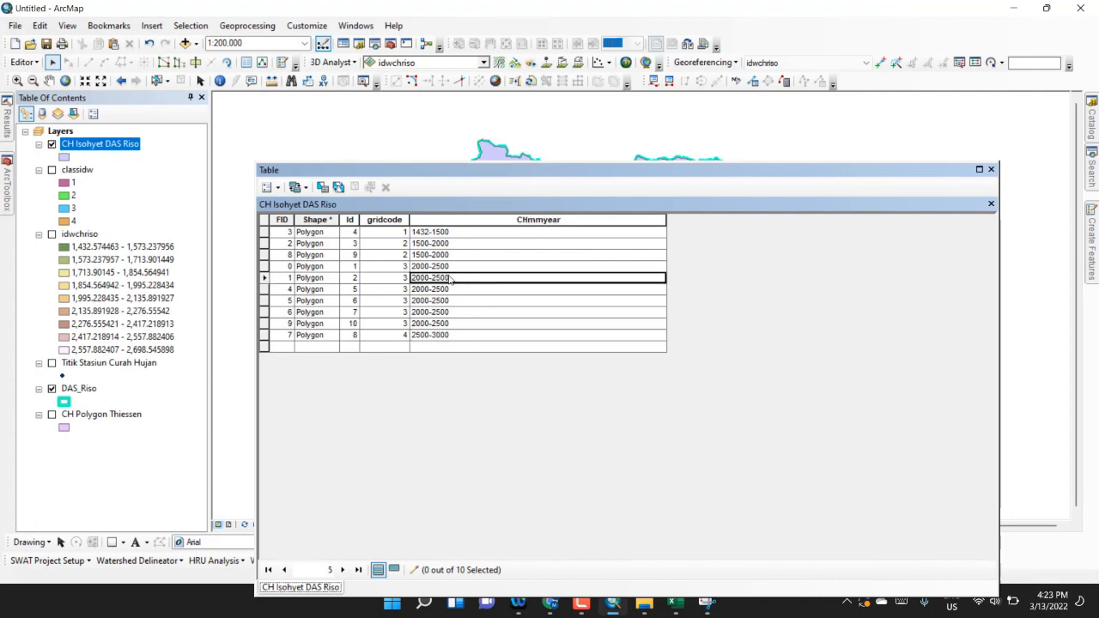
Save the attribute edits, stop the edit session and close the attribute table
click(26, 68)
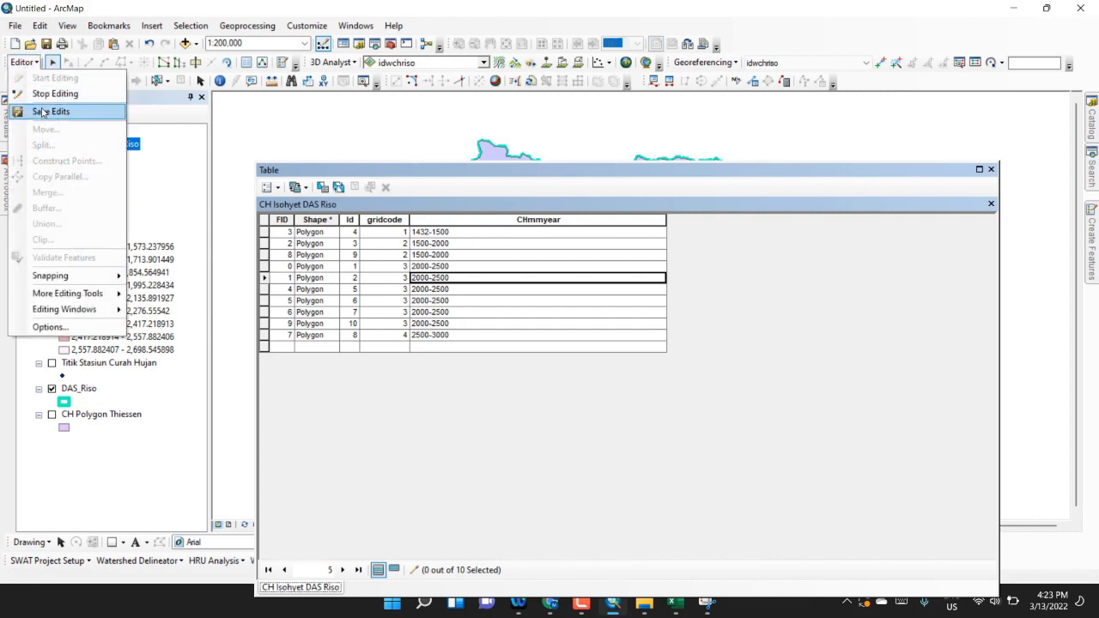
click(44, 111)
click(33, 66)
click(43, 94)
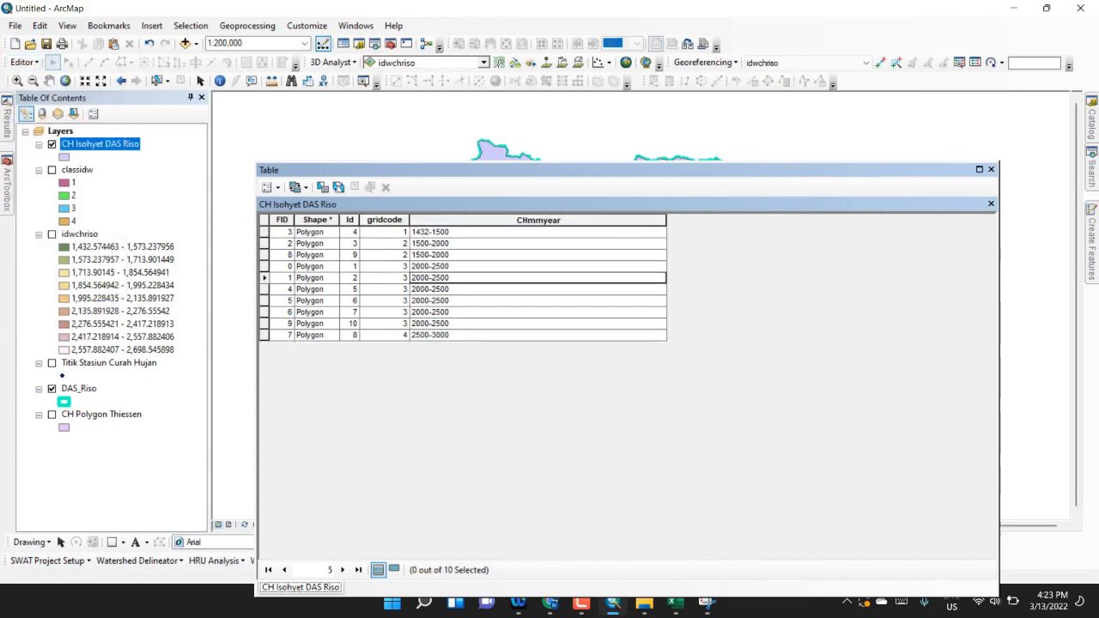
click(991, 169)
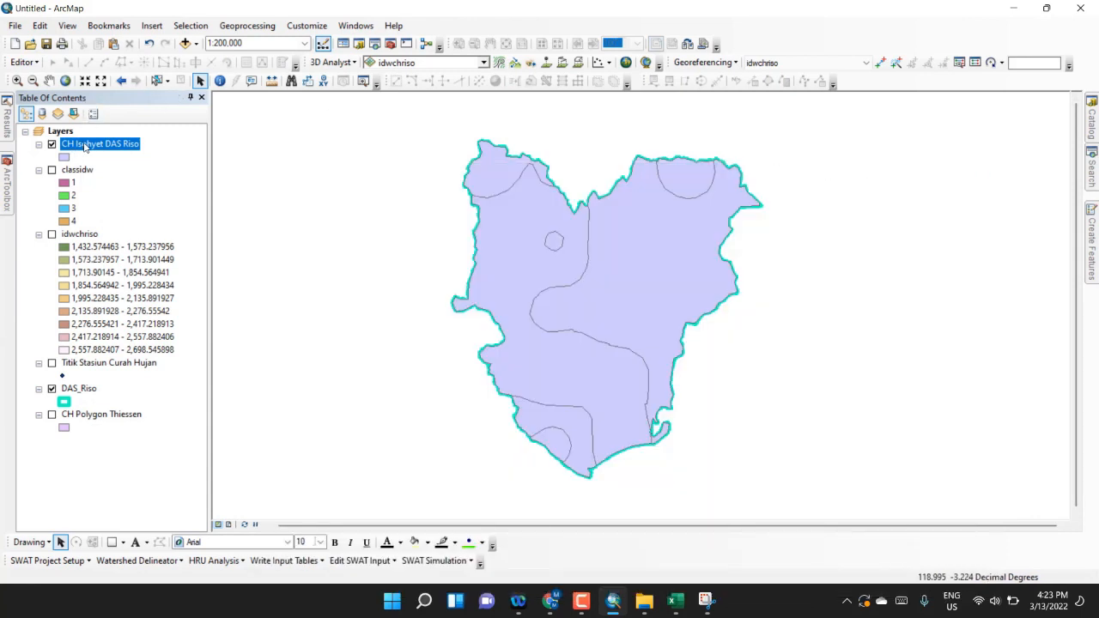
Set the CH Isohyet DAS Riso symbology to unique values of the CHmmyear field and add all its values
right_click(86, 146)
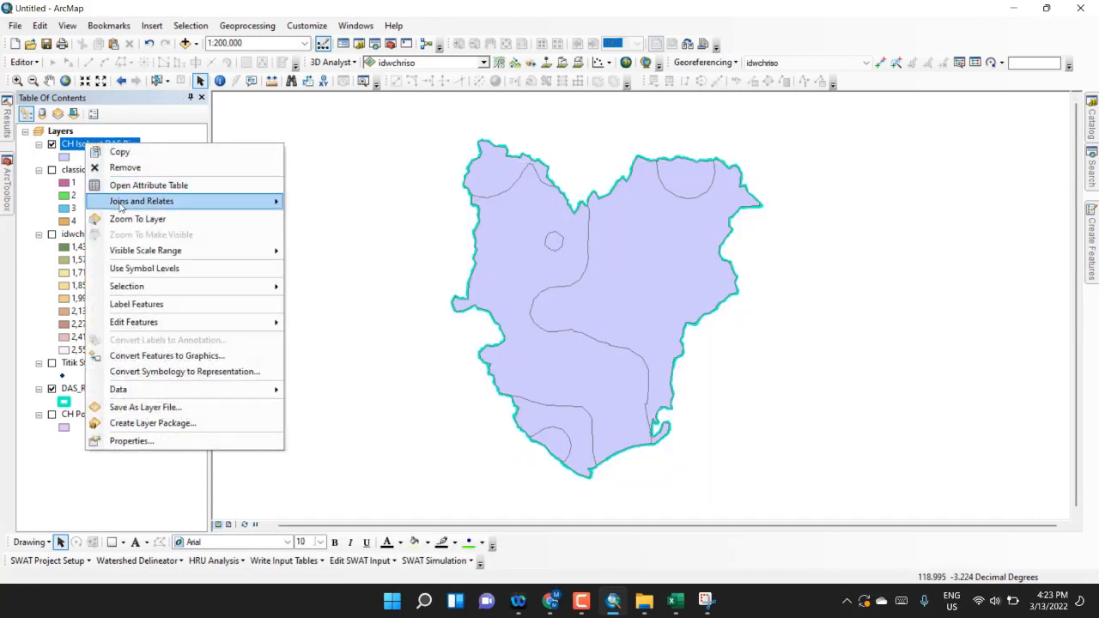
click(147, 442)
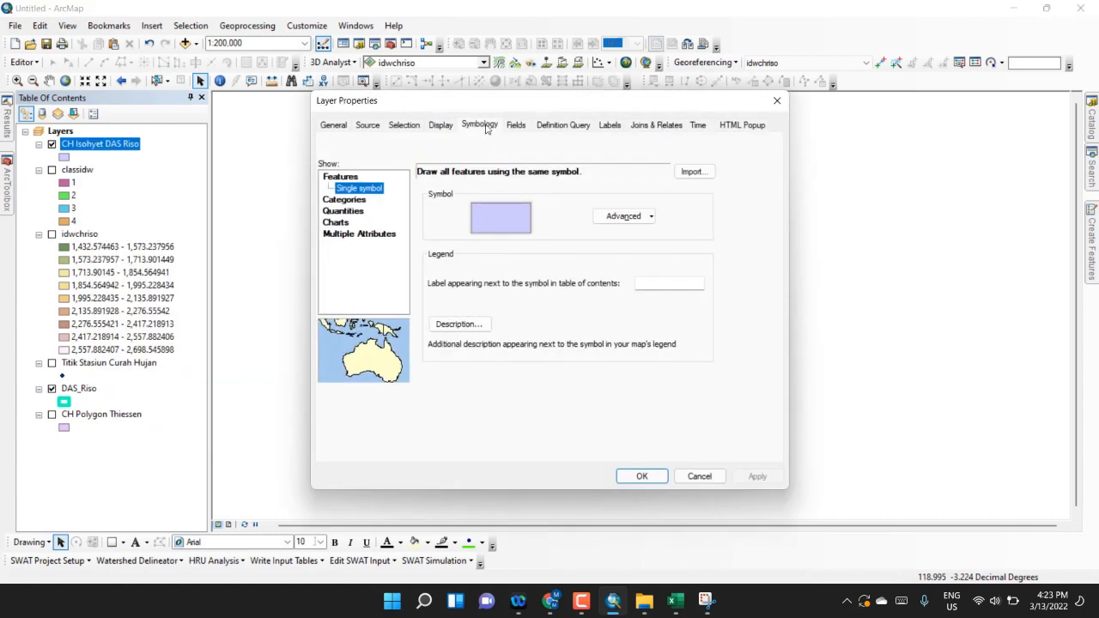
click(361, 201)
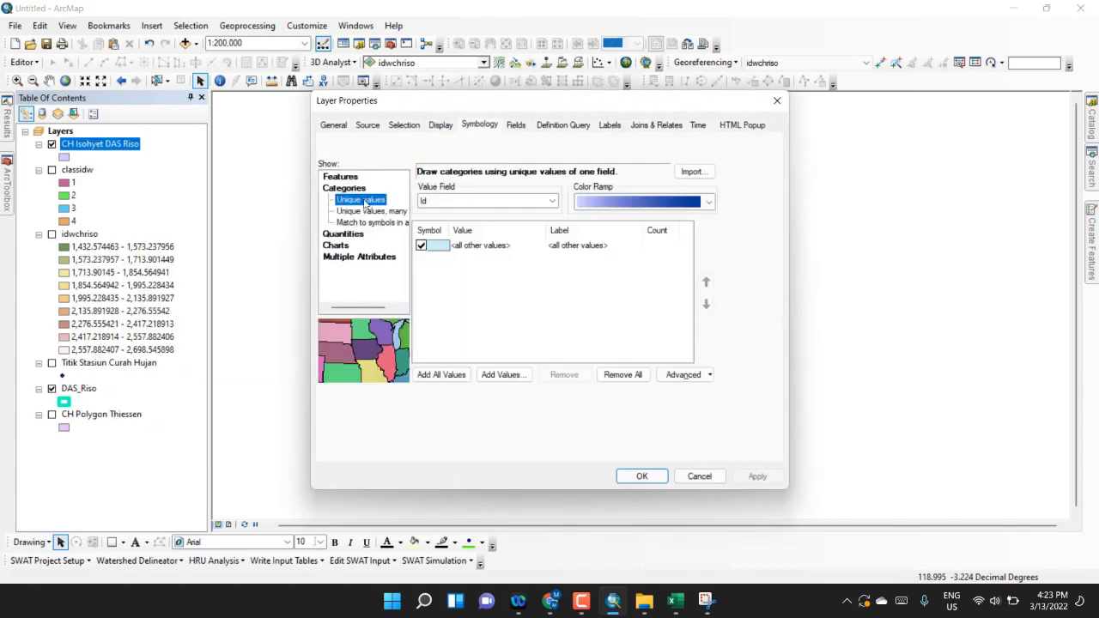
click(445, 203)
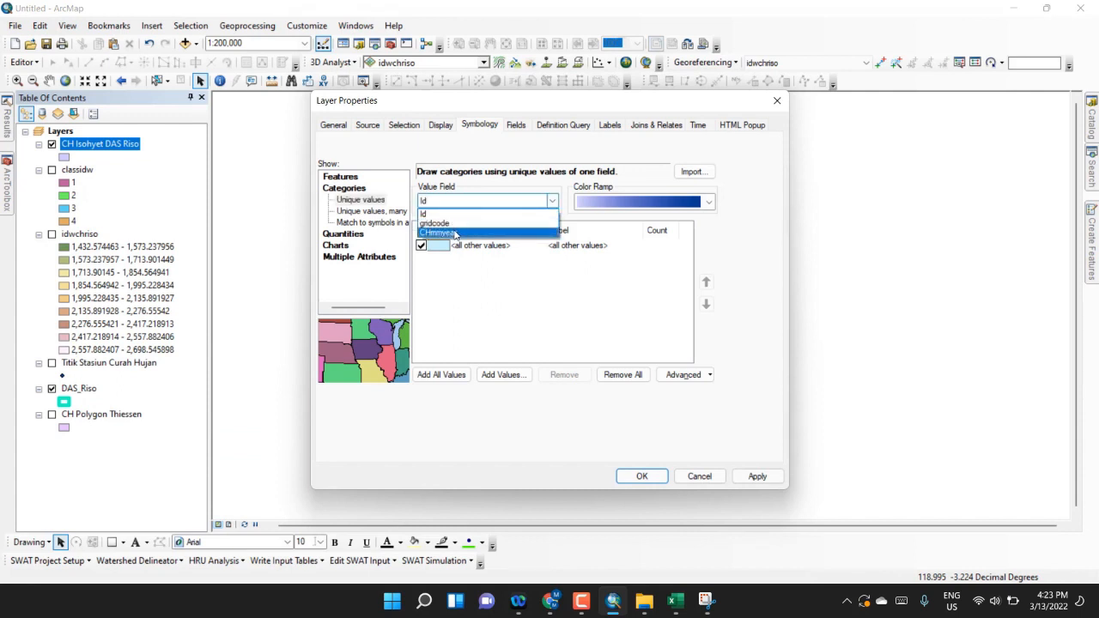
click(455, 234)
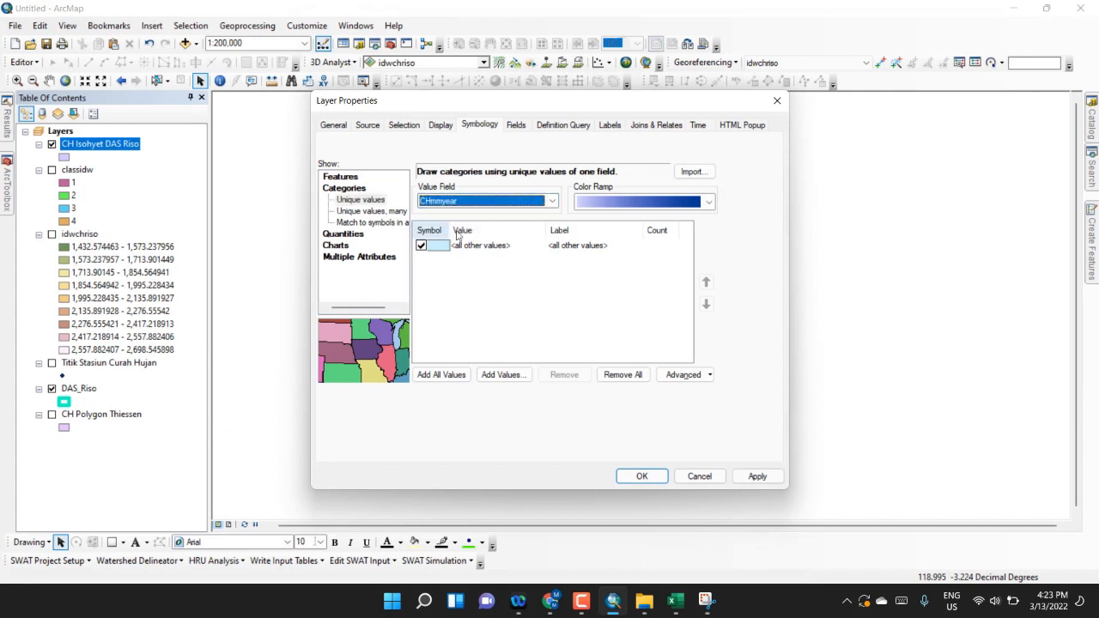
click(457, 378)
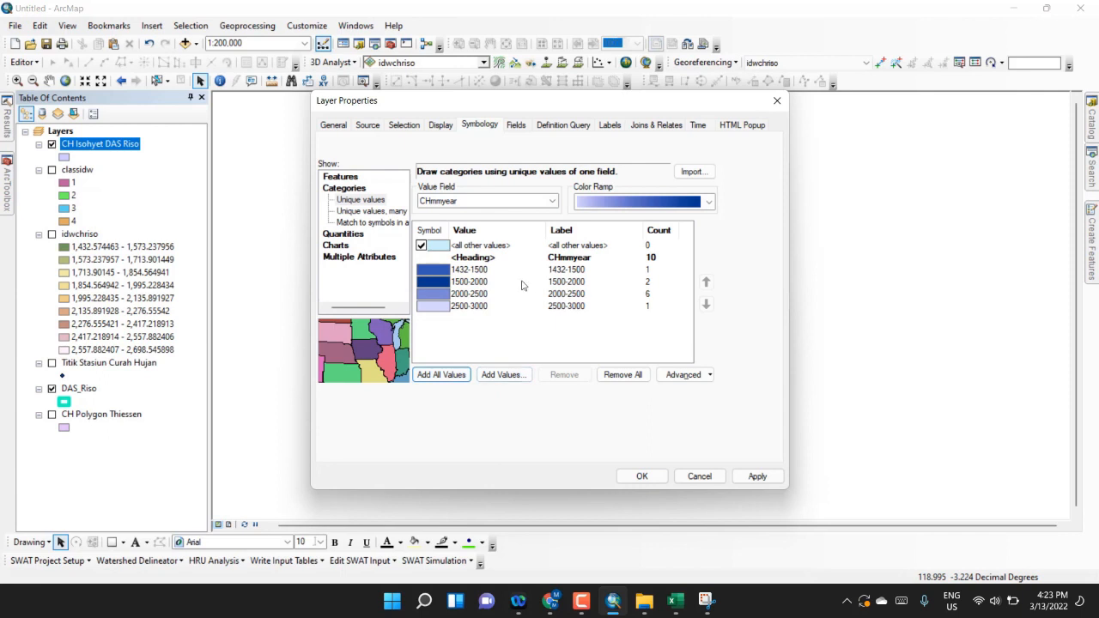
Apply the light-to-dark blue color ramp to the CHmmyear classes in ascending order and accept the layer properties
click(609, 203)
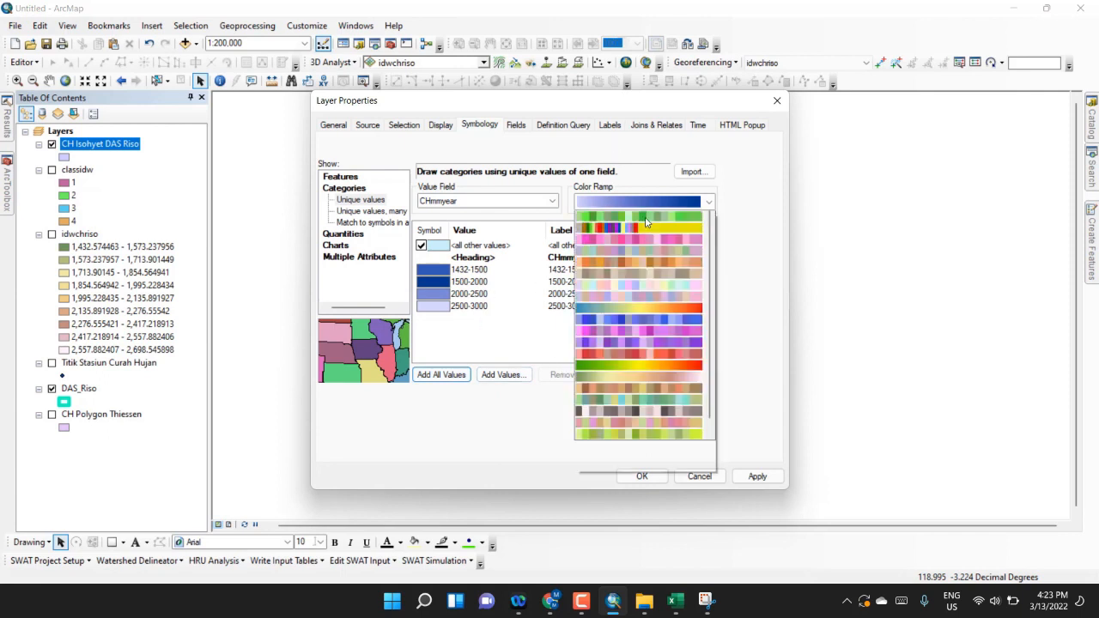
scroll(697, 288, up, 1)
click(619, 252)
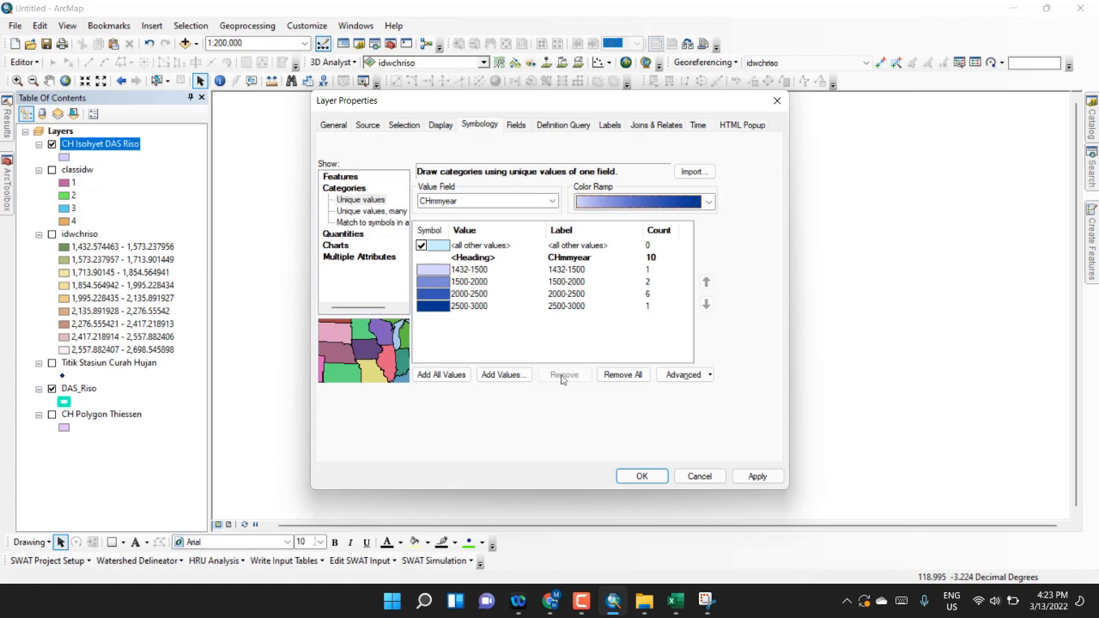
click(756, 475)
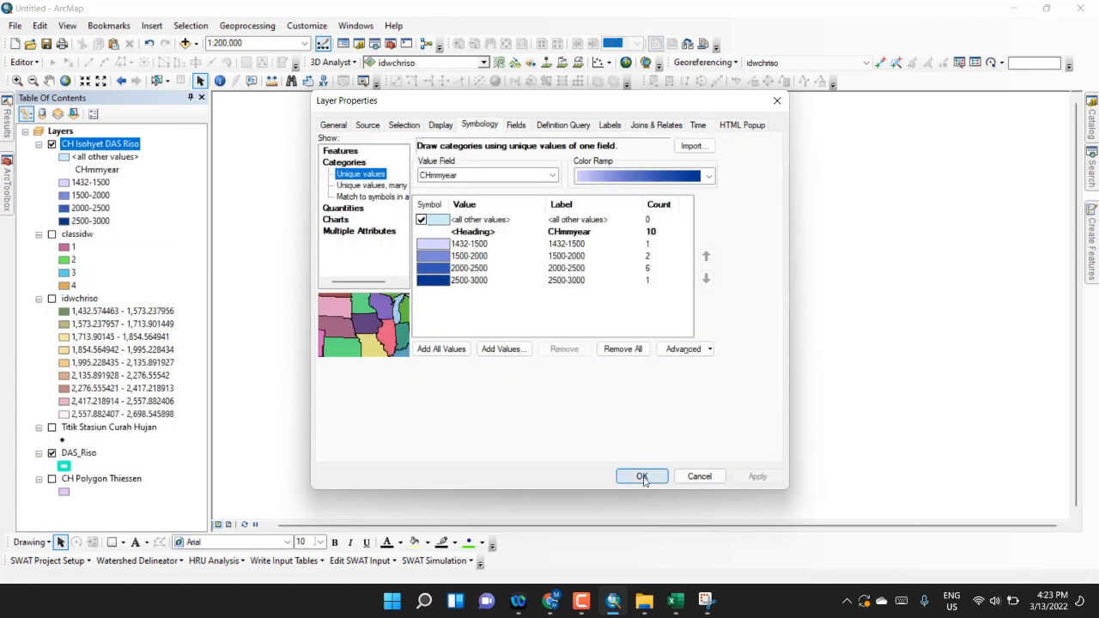
click(643, 477)
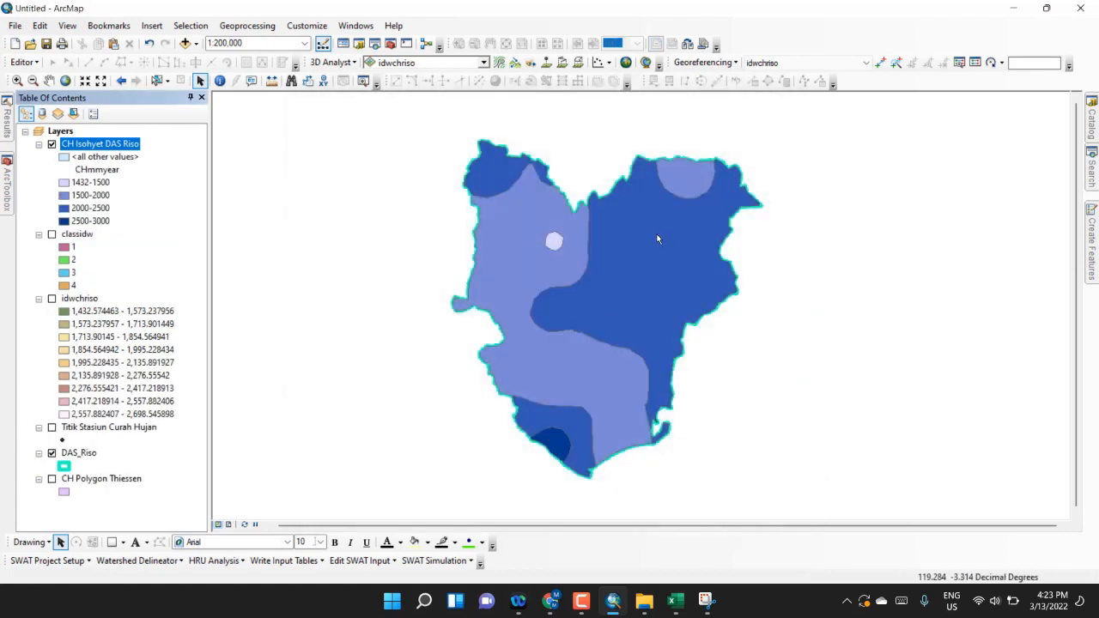